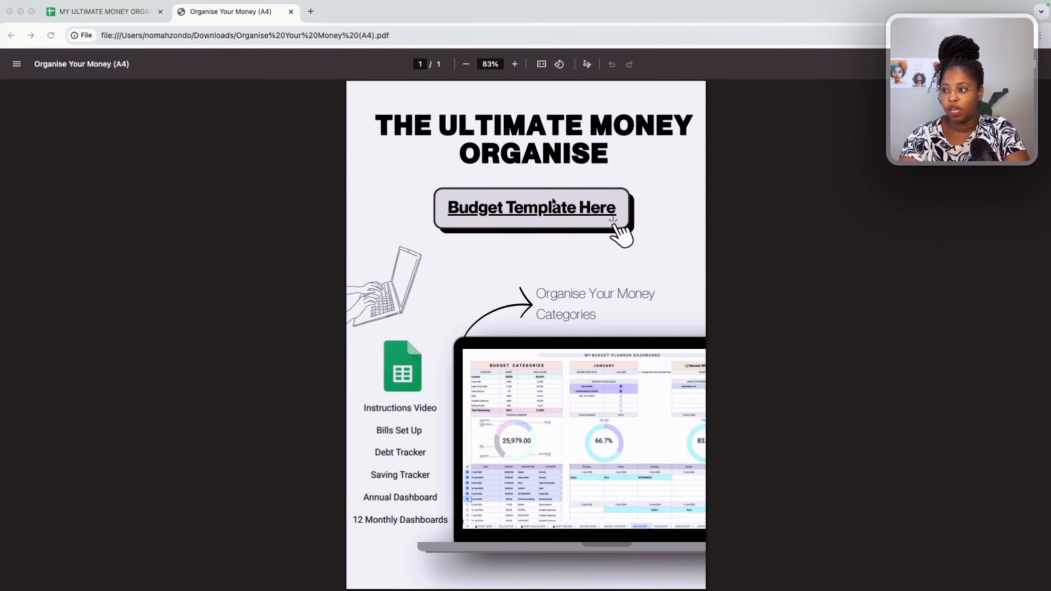
Follow the budget template link and make a copy of the MY ULTIMATE MONEY ORGANISER spreadsheet.
left_click(547, 212)
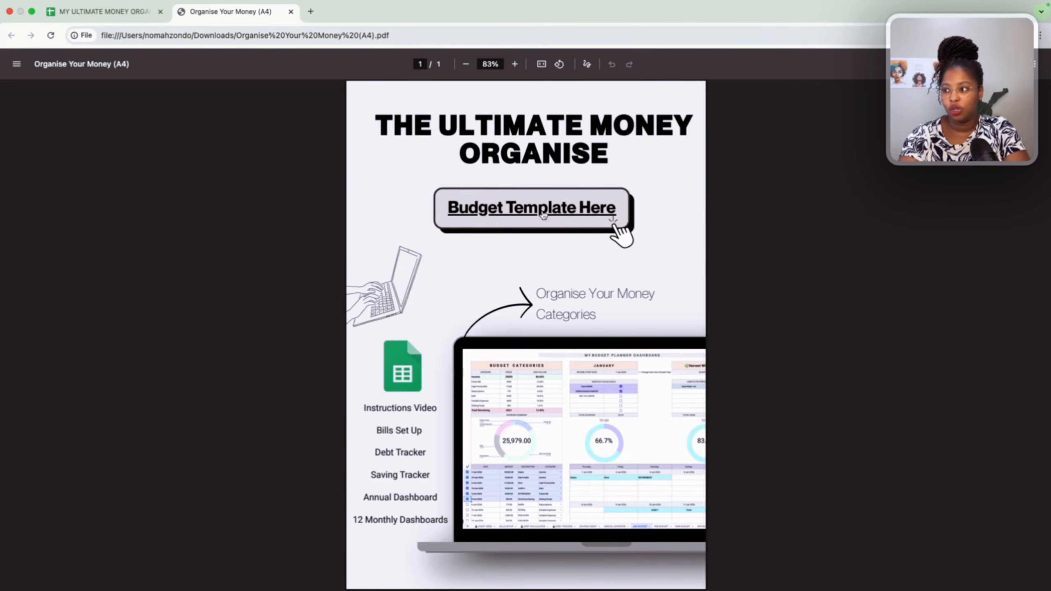
left_click(530, 212)
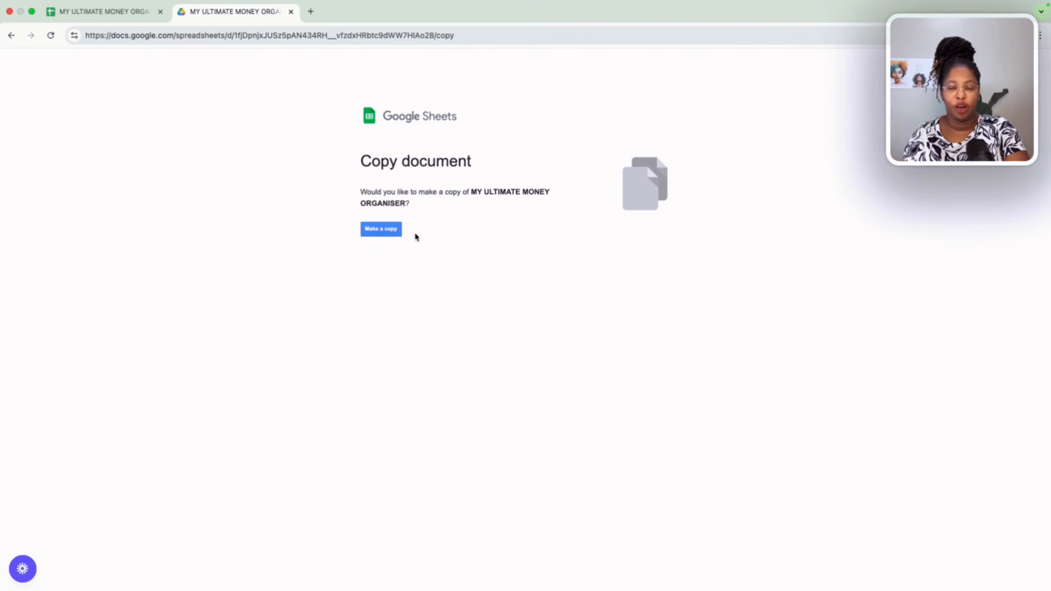
left_click(396, 234)
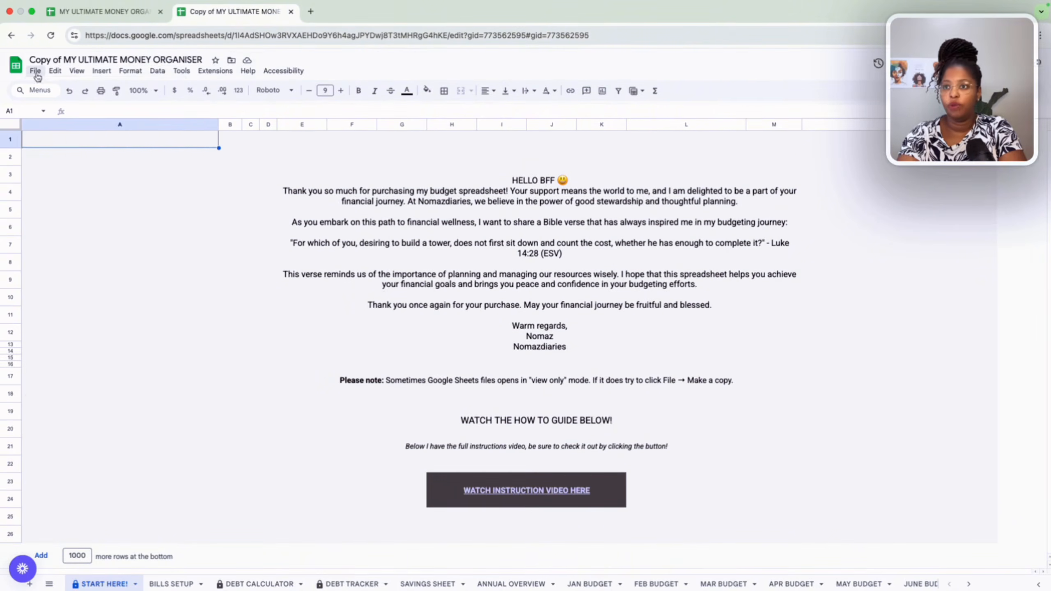
Switch to the BILLS SETUP sheet of the copied spreadsheet.
left_click(35, 71)
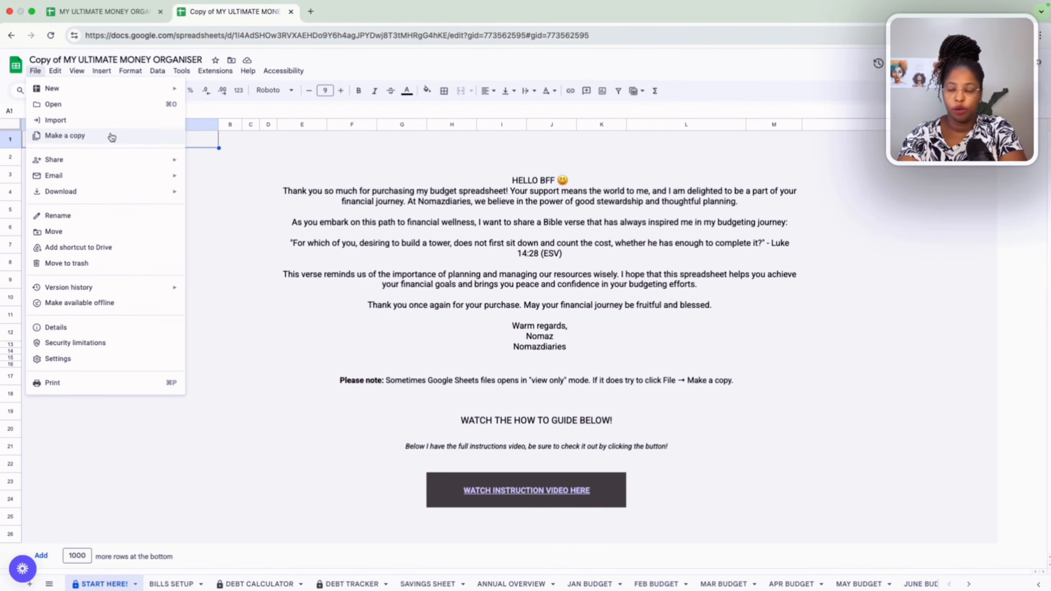
left_click(931, 240)
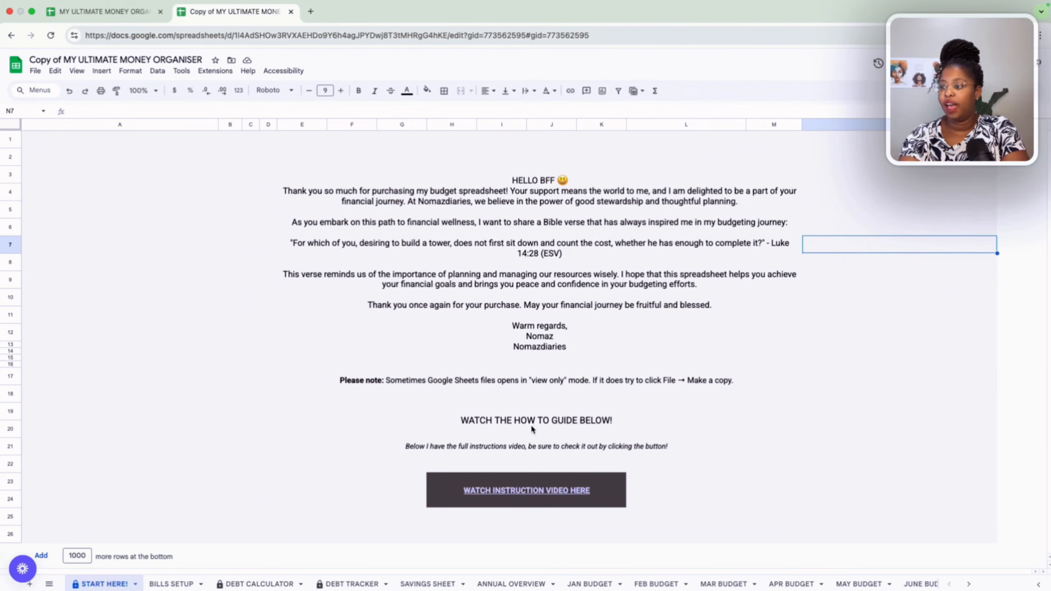
mouse_move(516, 493)
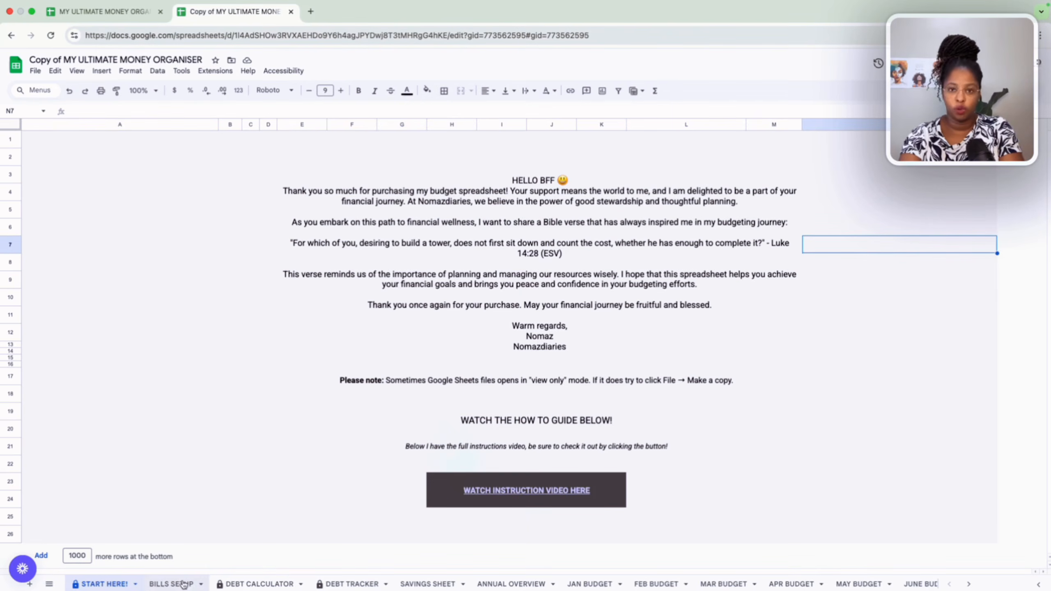
left_click(169, 586)
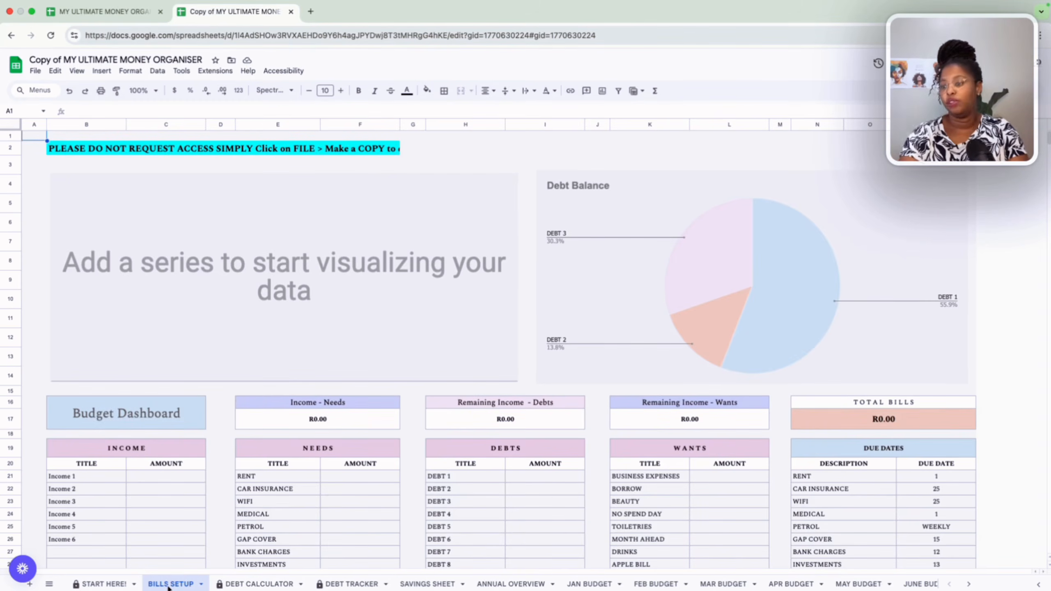
Enter income amounts of 20000 for Income 1, 15000 for Income 2 and 5400 for Income 3.
scroll(363, 451, "down", 5)
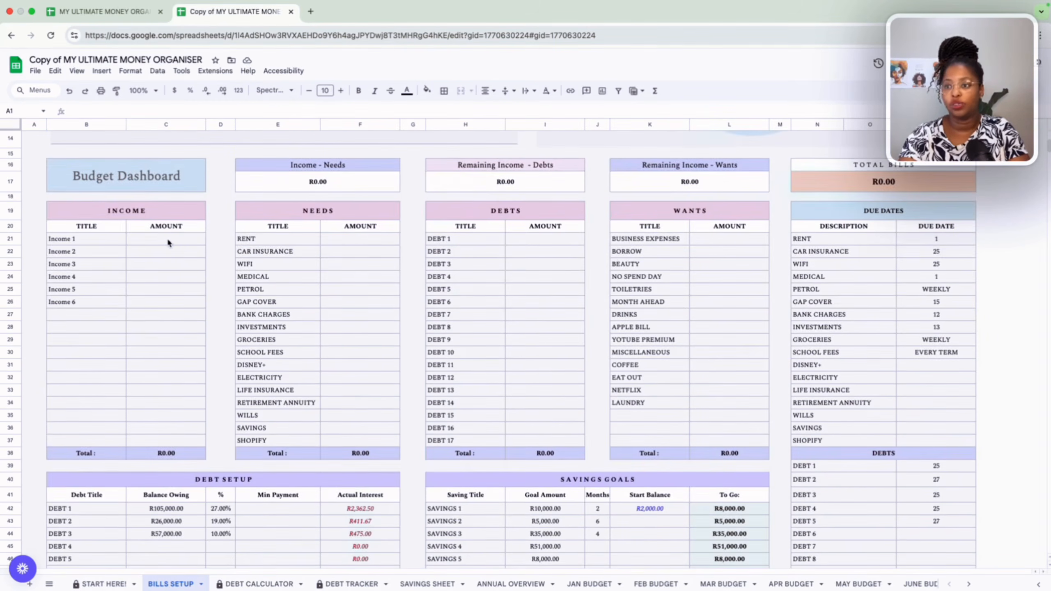
left_click(168, 243)
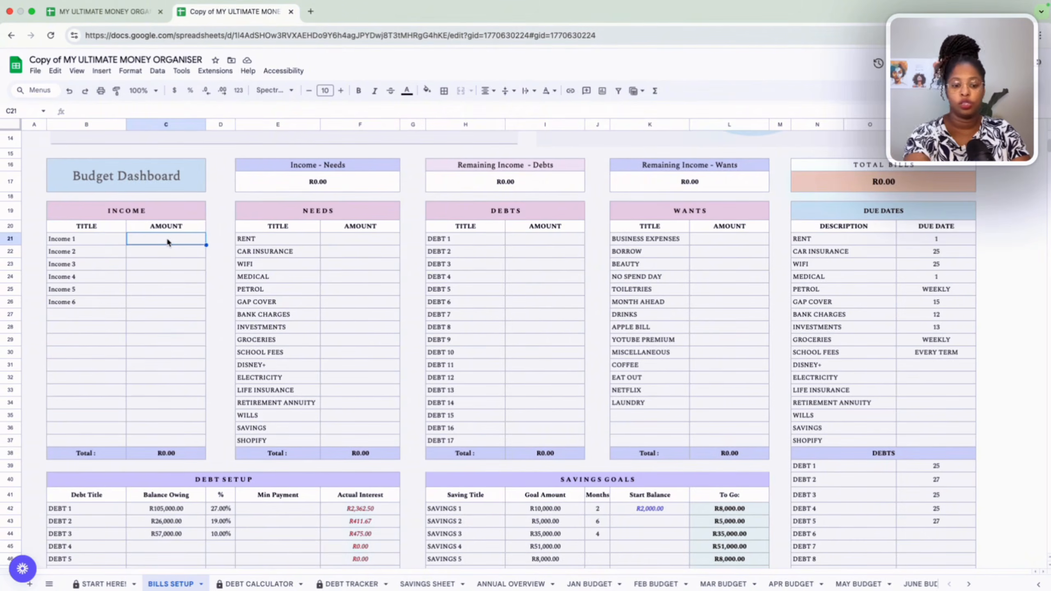
type("20000")
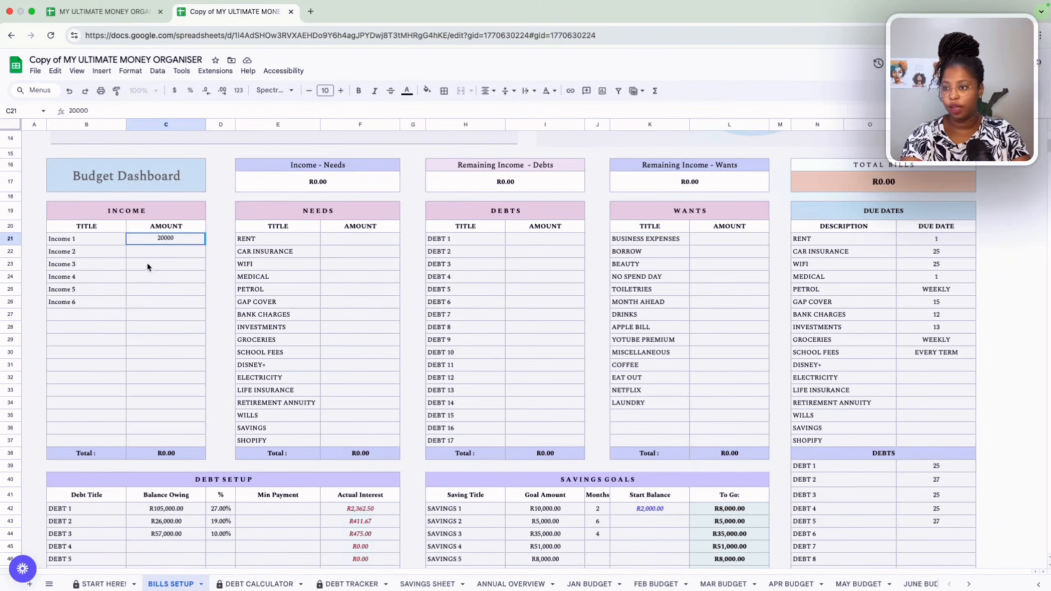
key("Return")
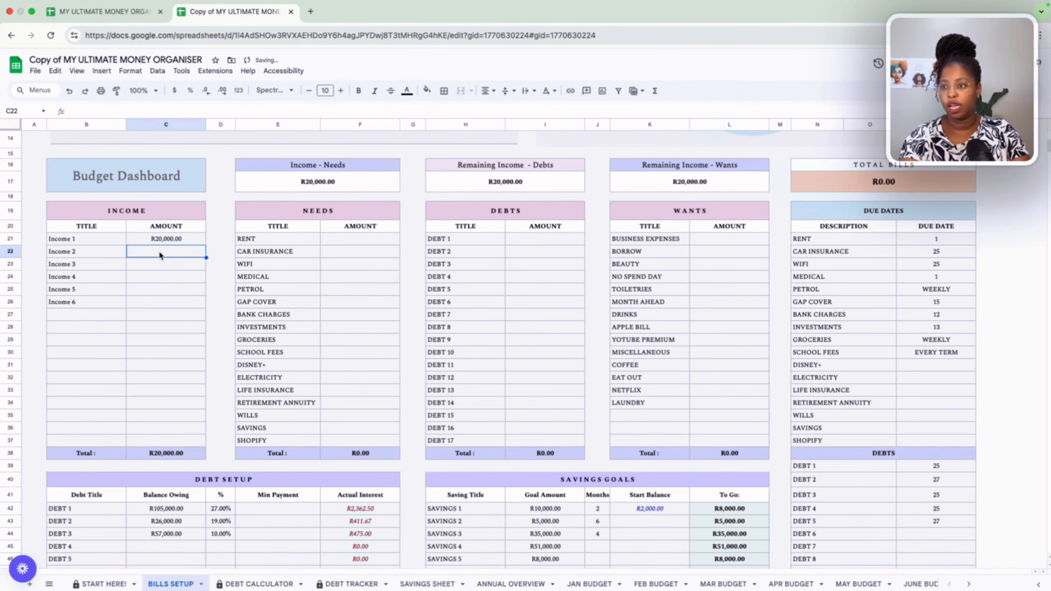
left_click(87, 239)
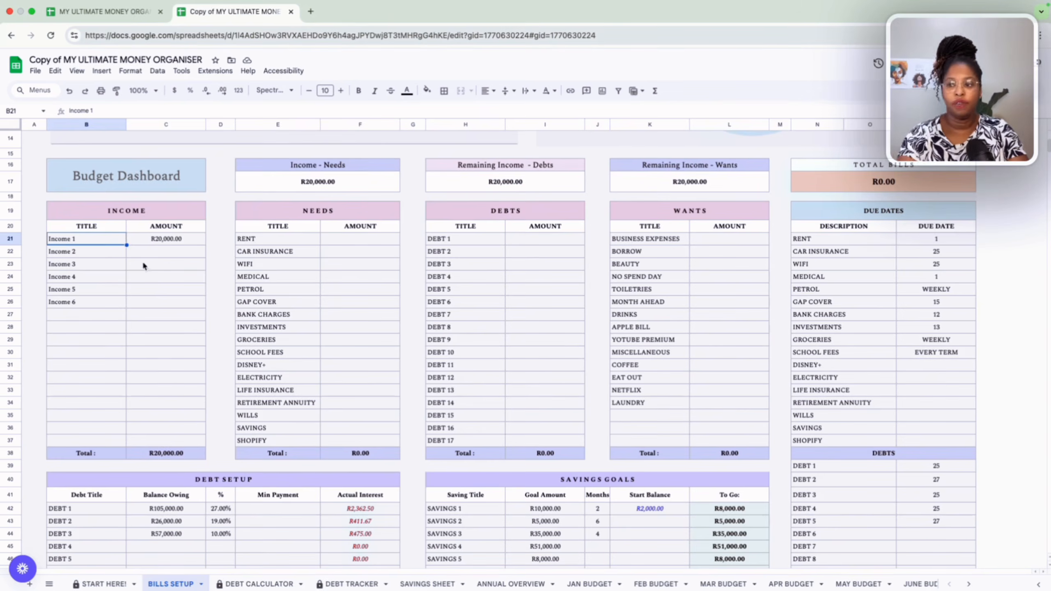
left_click(166, 256)
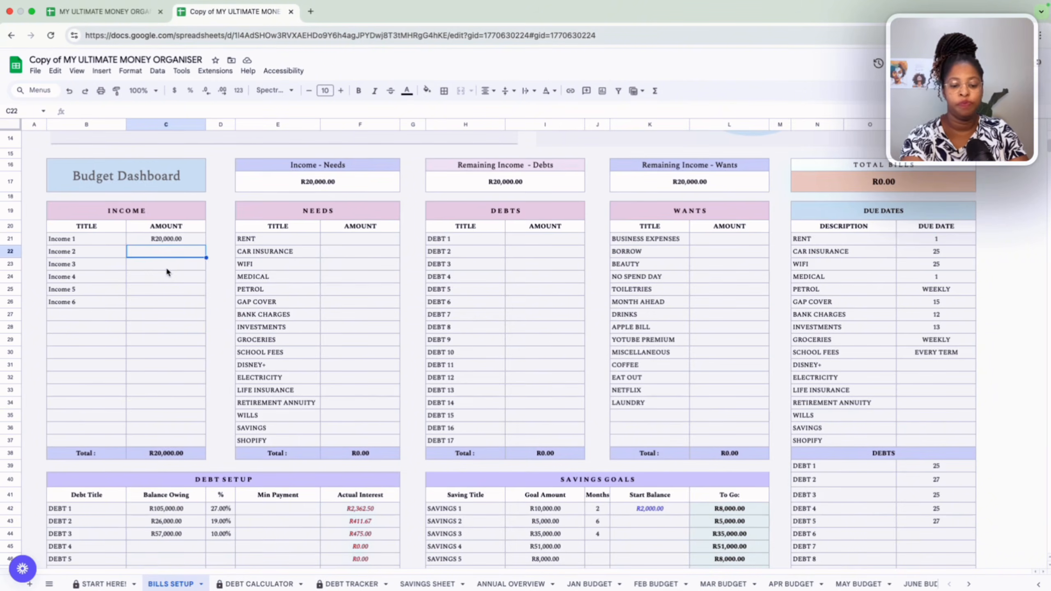
type("15000")
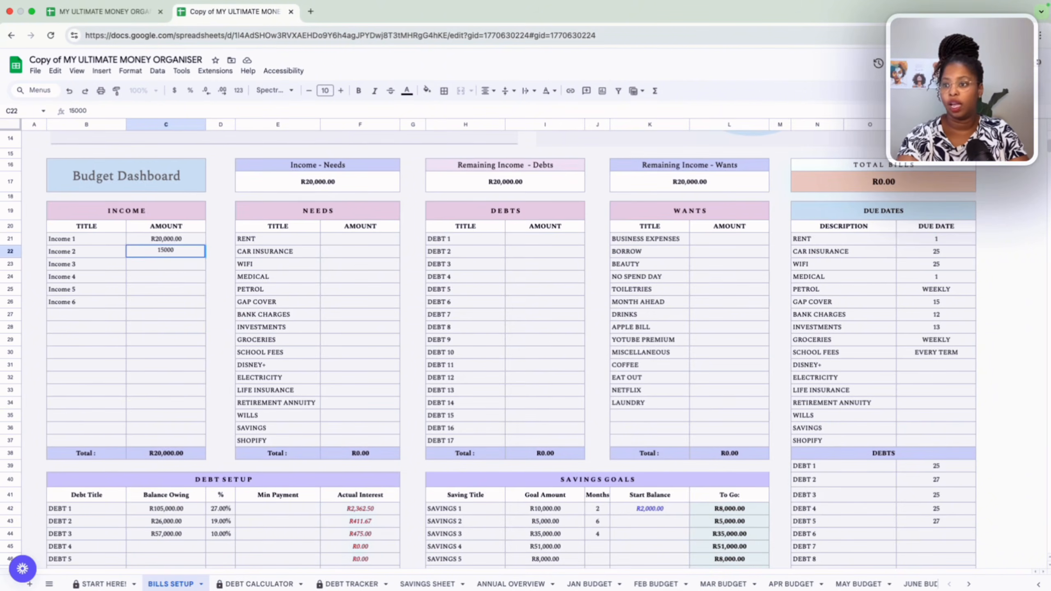
key("Return")
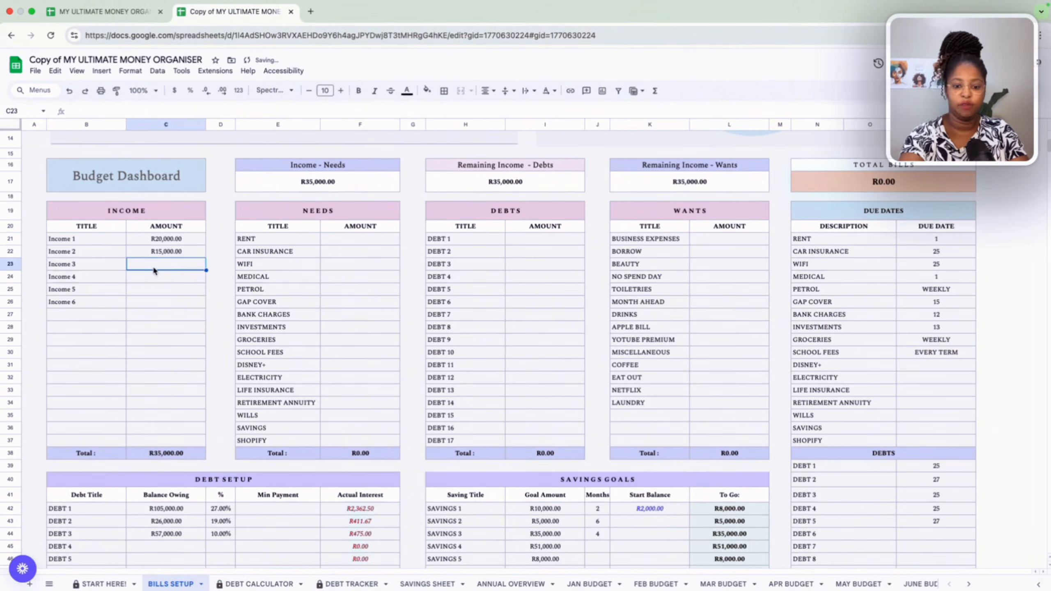
type("54000")
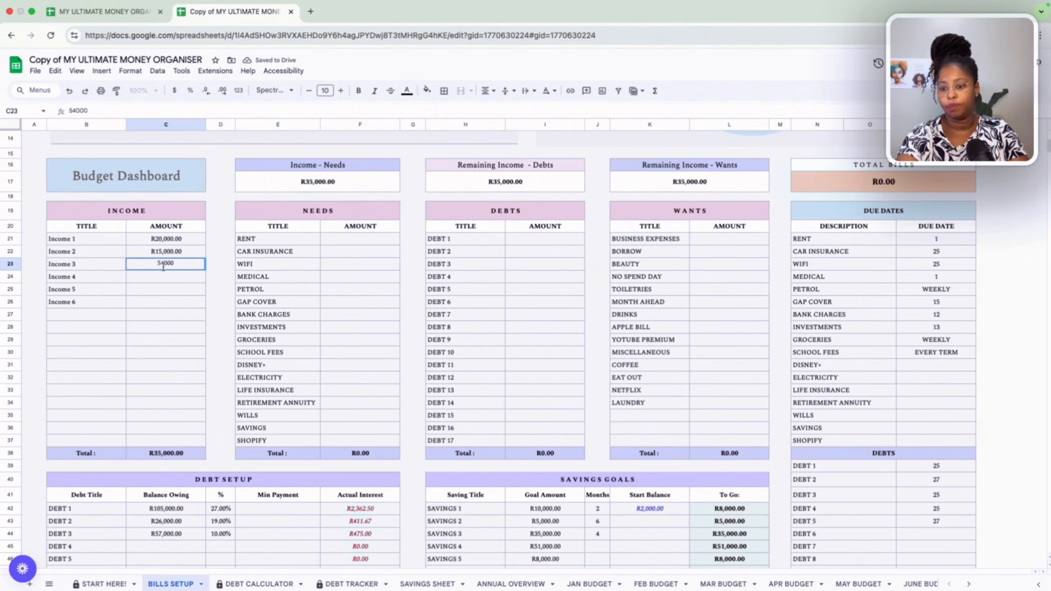
key("BackSpace")
left_click(171, 288)
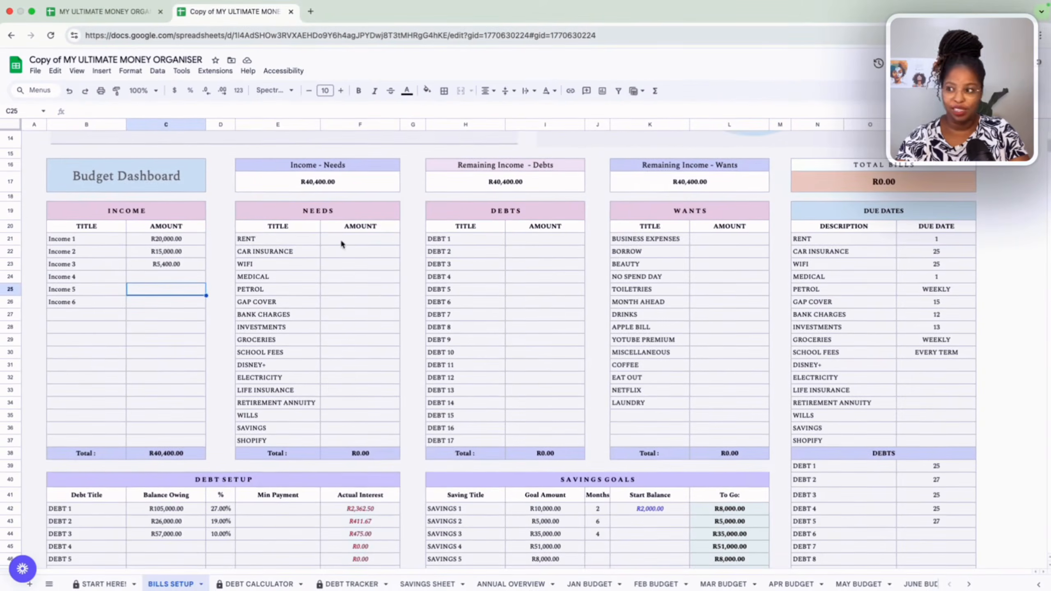
Enter needs amounts of 5000 for Rent, 1200 for Car Insurance and 400 for WiFi.
left_click(292, 238)
left_click(294, 252)
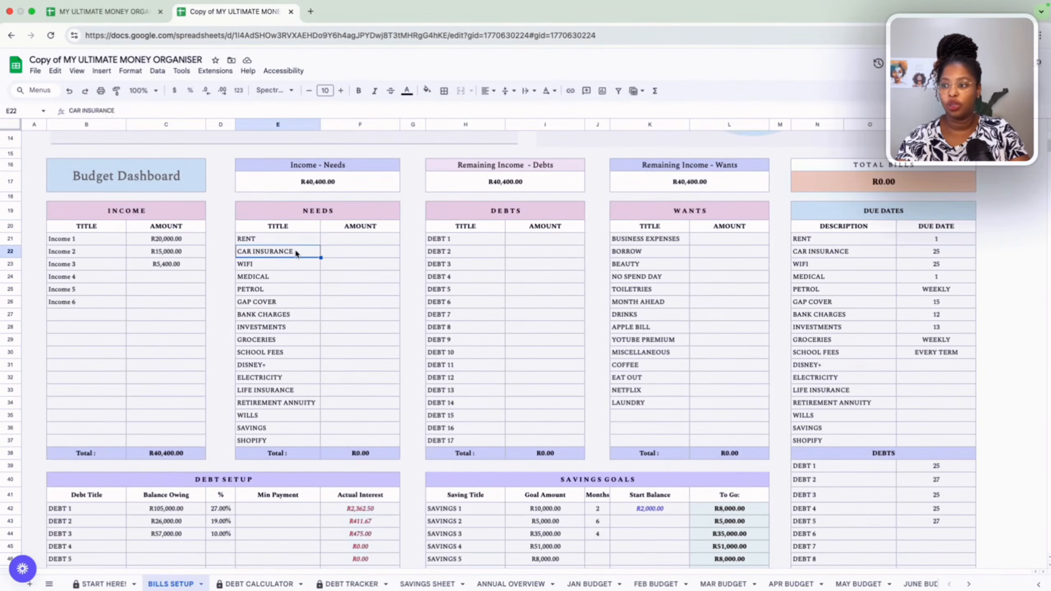
left_click(296, 267)
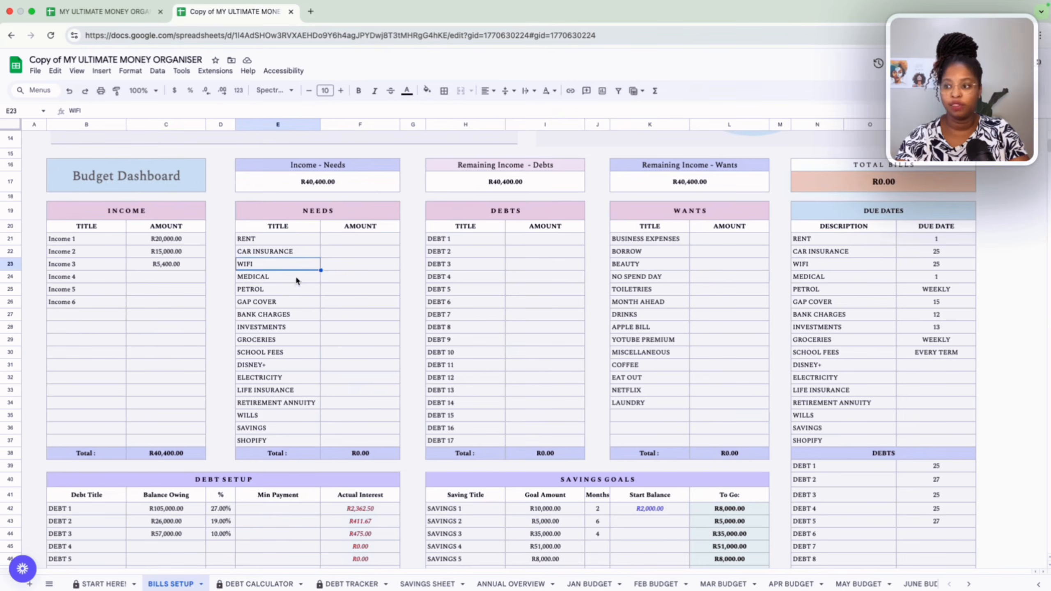
left_click(291, 239)
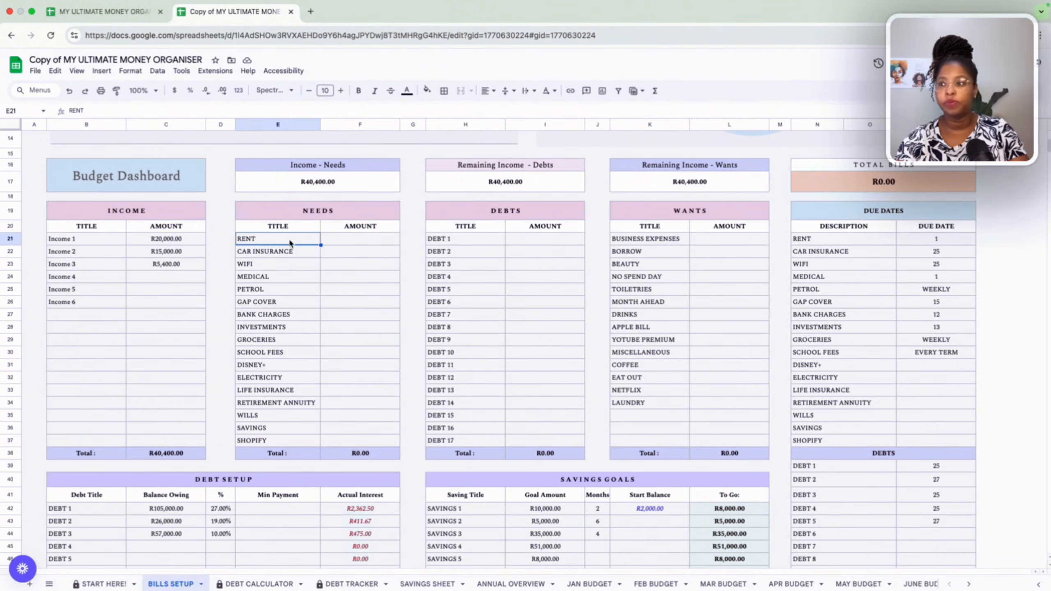
left_click(351, 240)
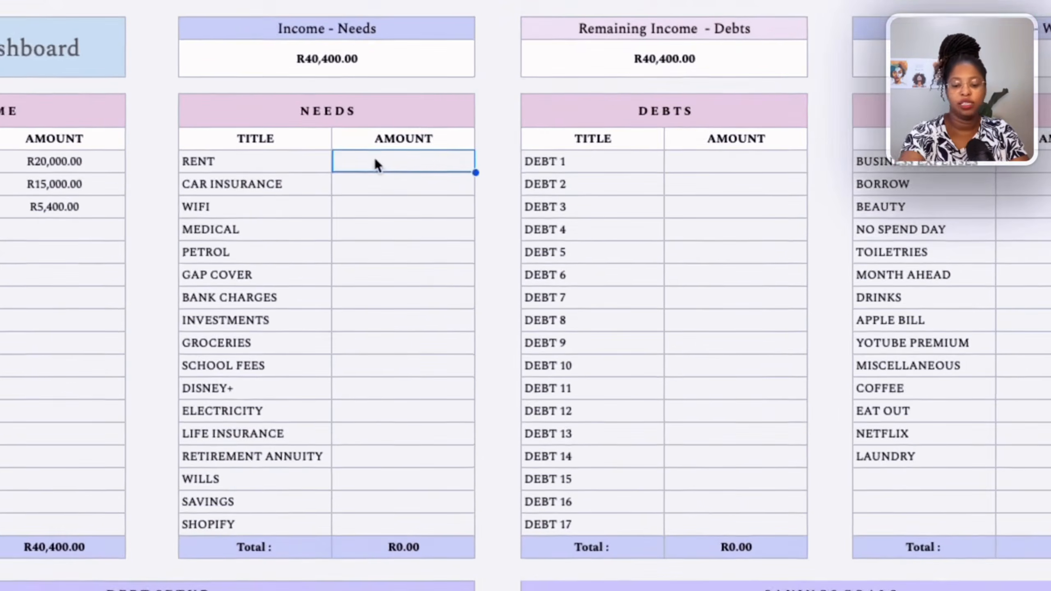
type("5,0")
type("000")
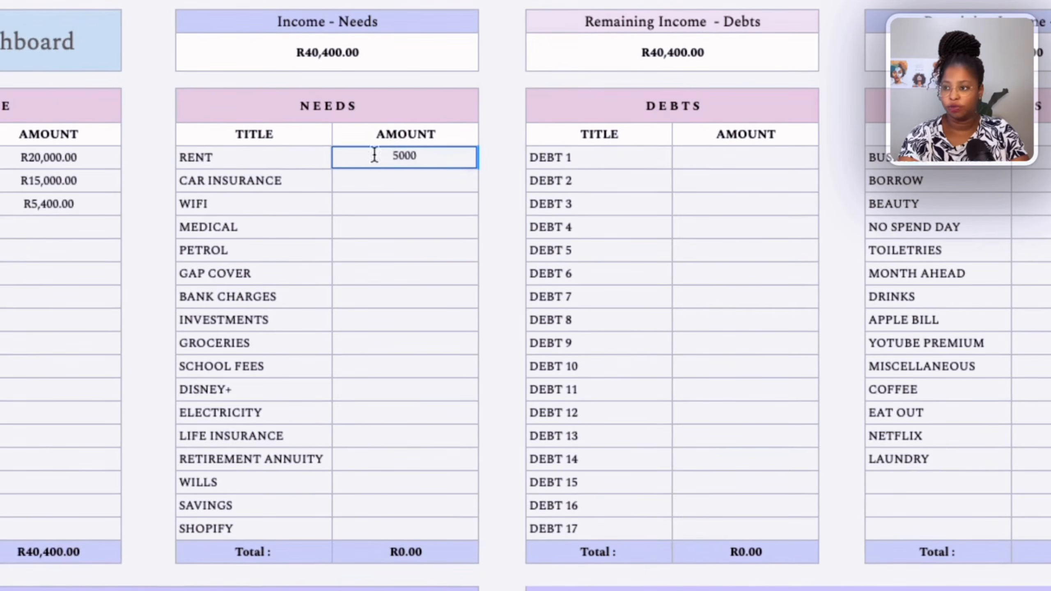
left_click(377, 190)
type("1200")
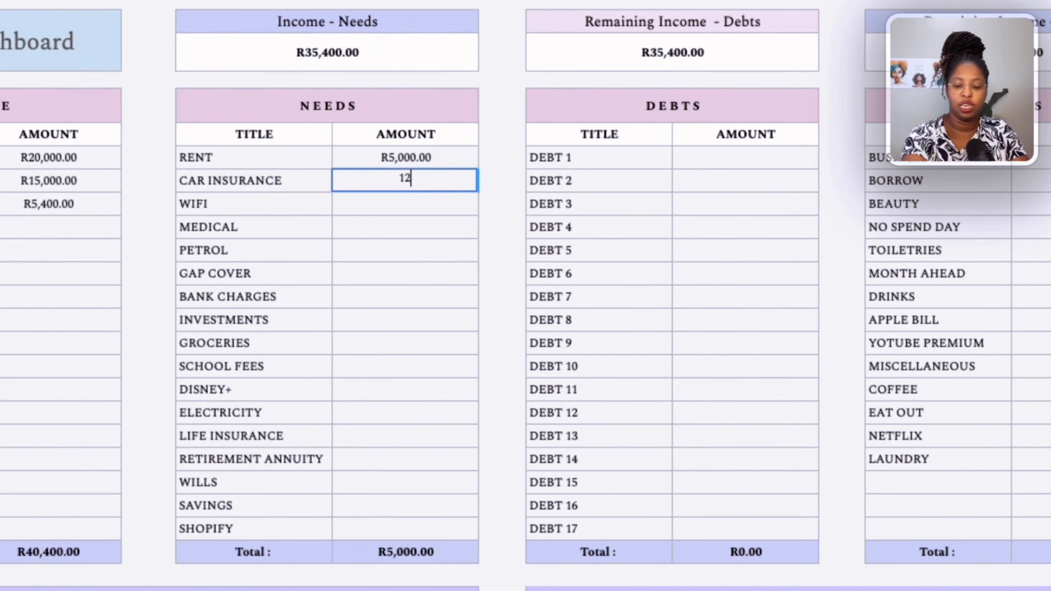
left_click(368, 212)
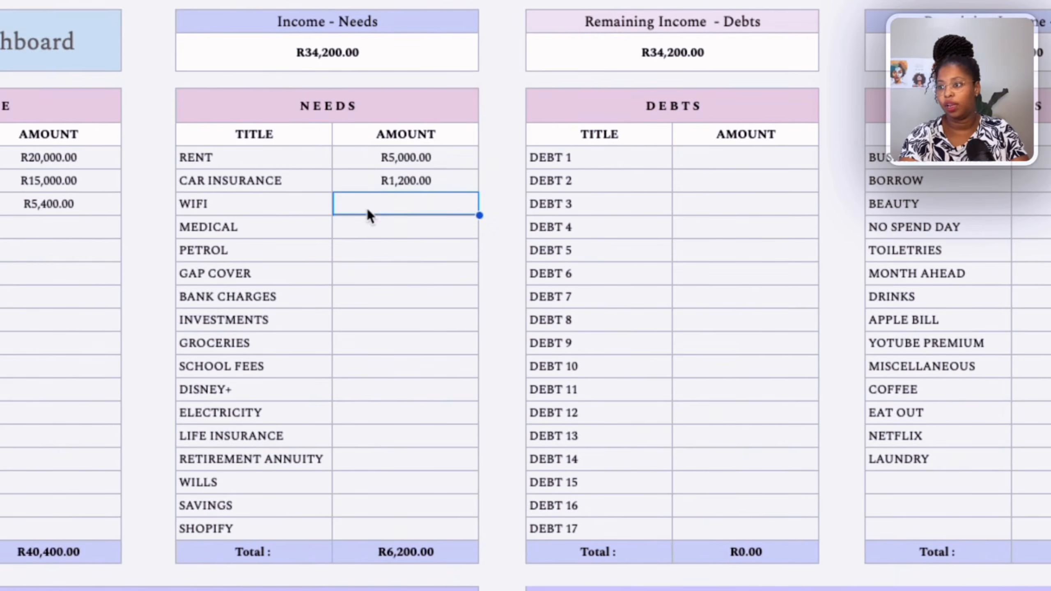
type("400")
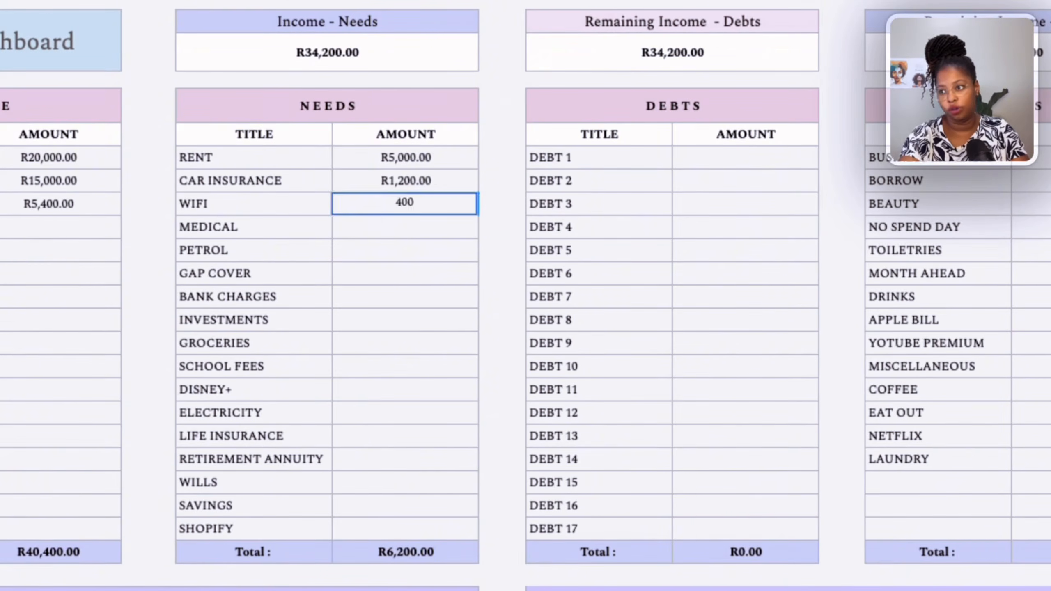
left_click(397, 235)
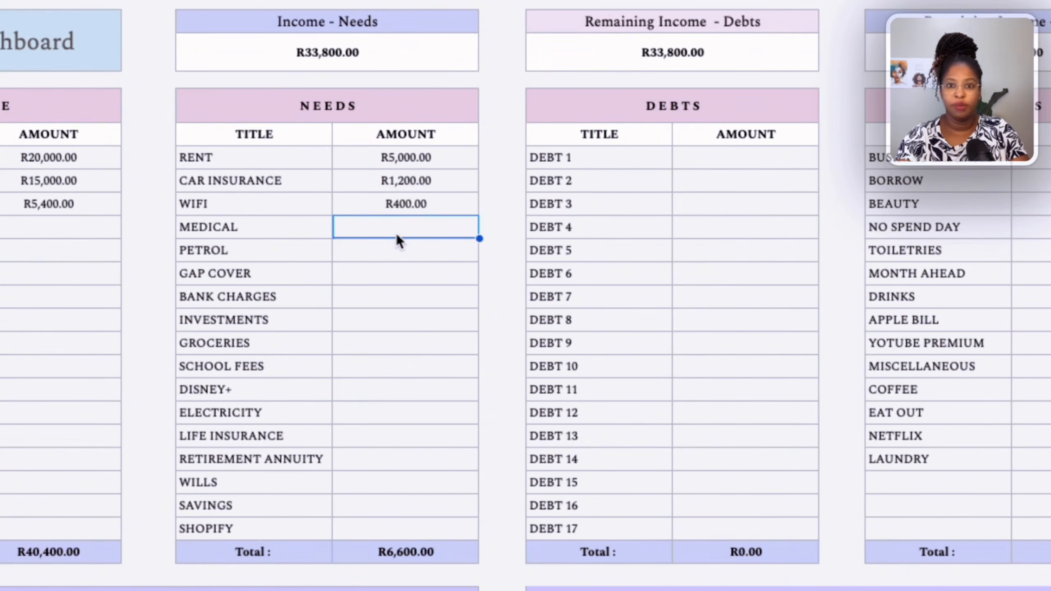
Enter needs amounts of 1500 for Medical, 1300 for Petrol, 360 for Gap Cover and 200 for Bank Charges.
type("1500")
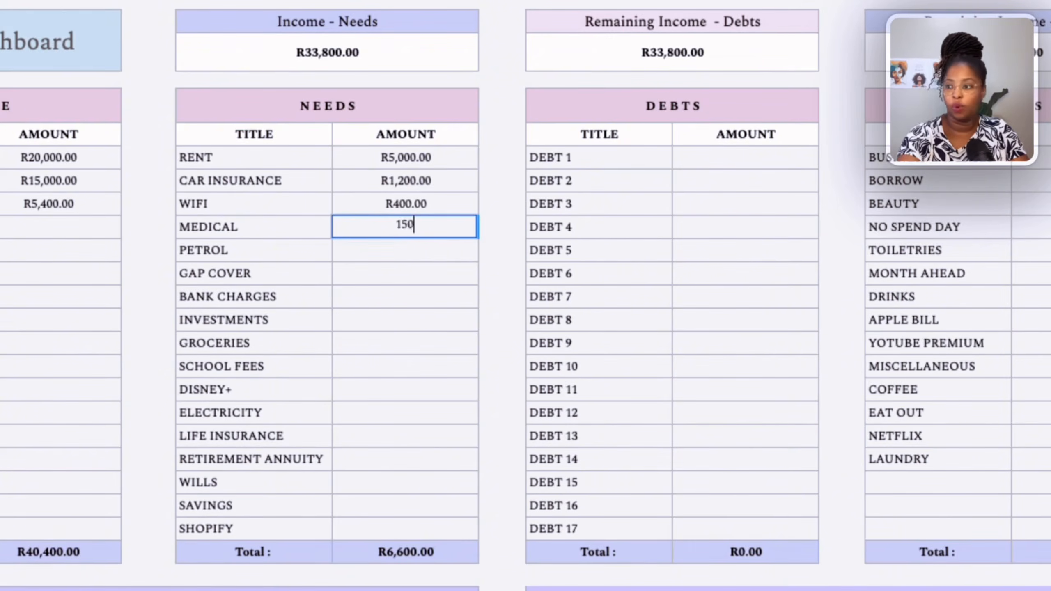
left_click(392, 258)
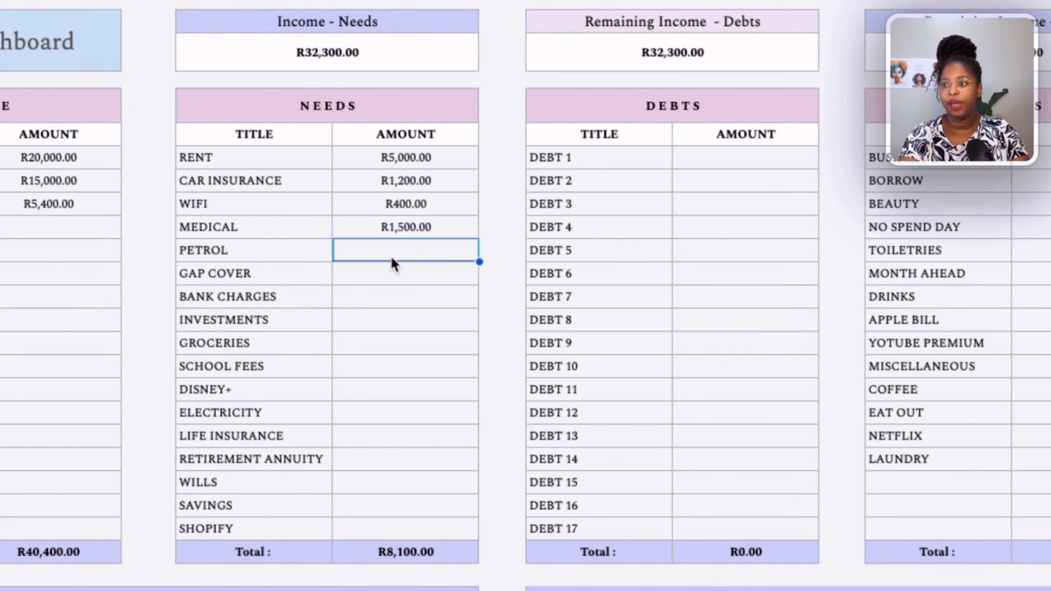
type("1")
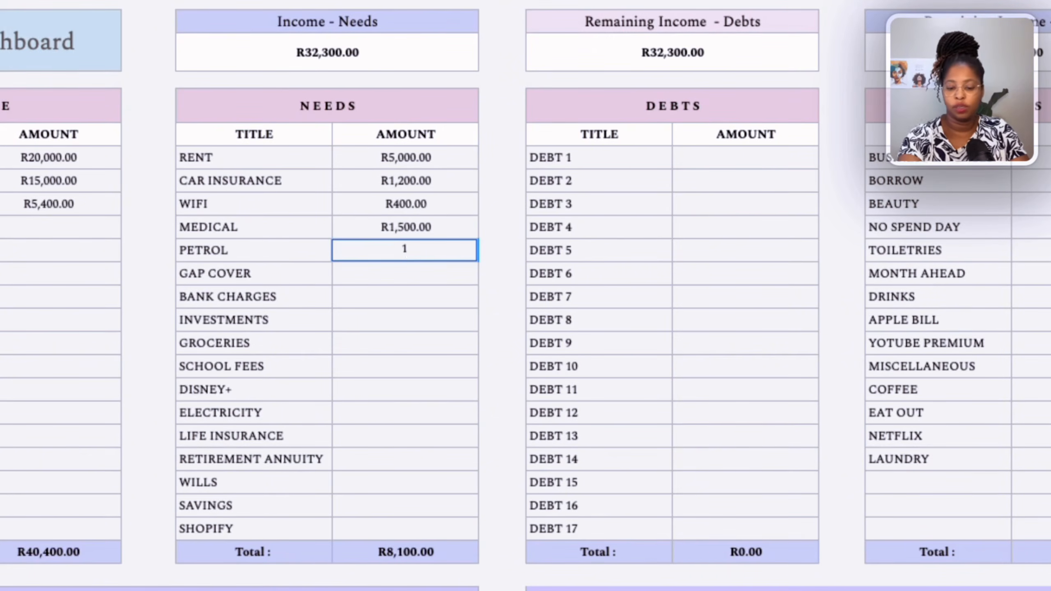
type("300")
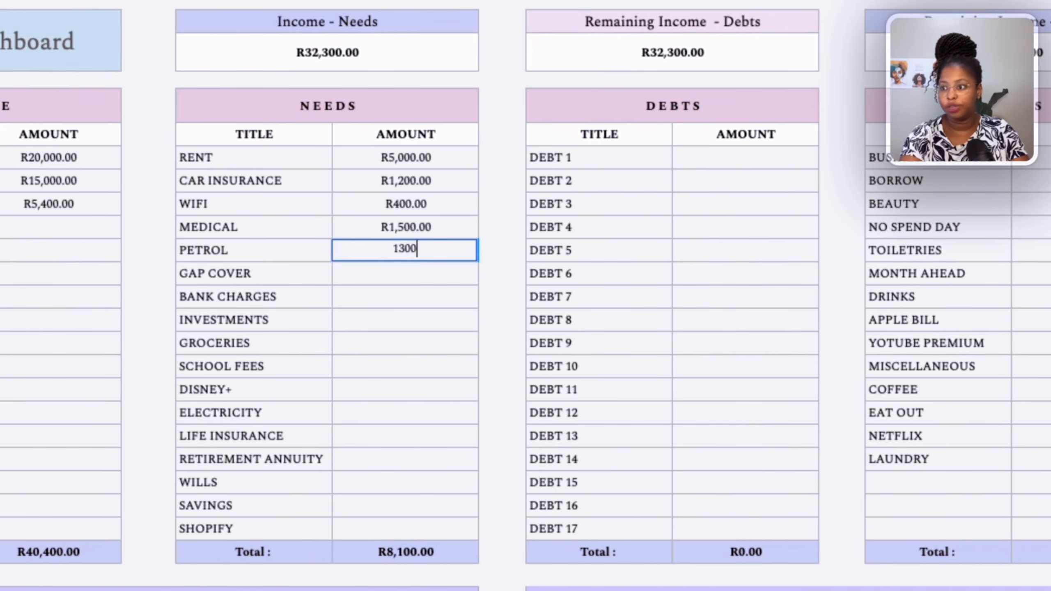
left_click(391, 279)
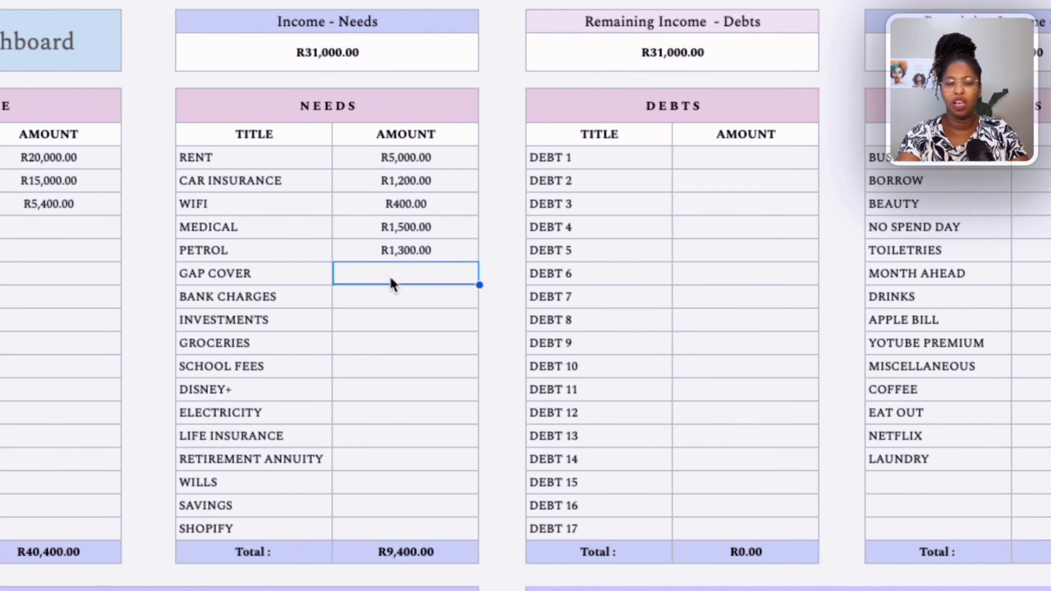
type("360")
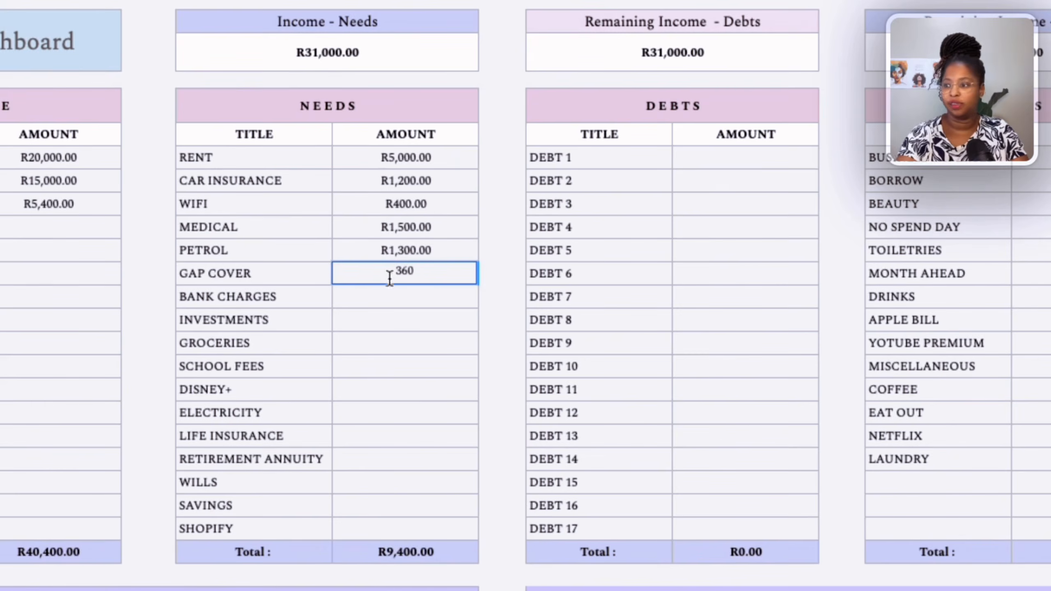
left_click(379, 300)
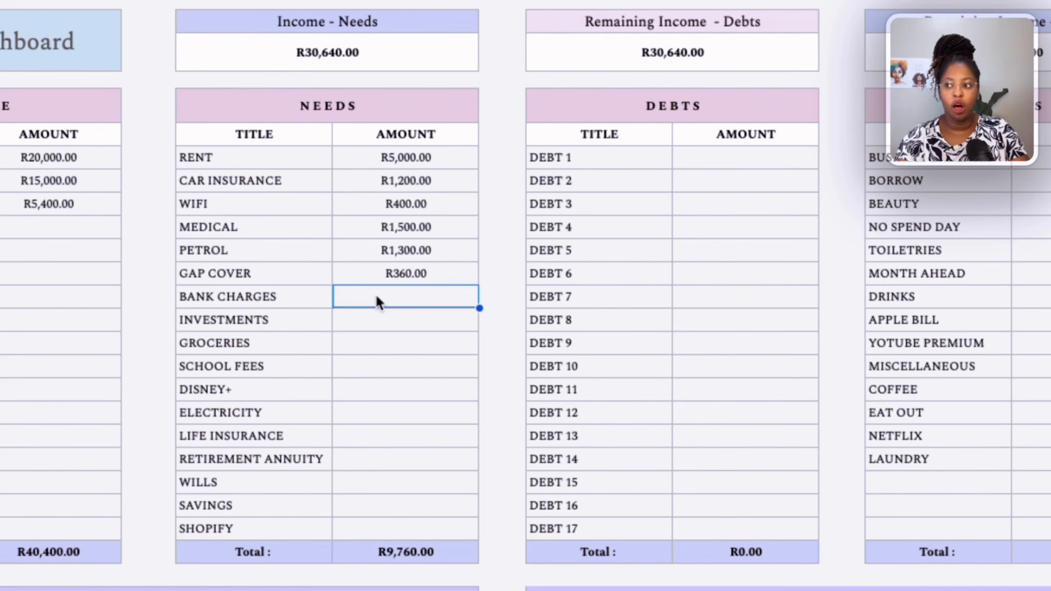
type("200")
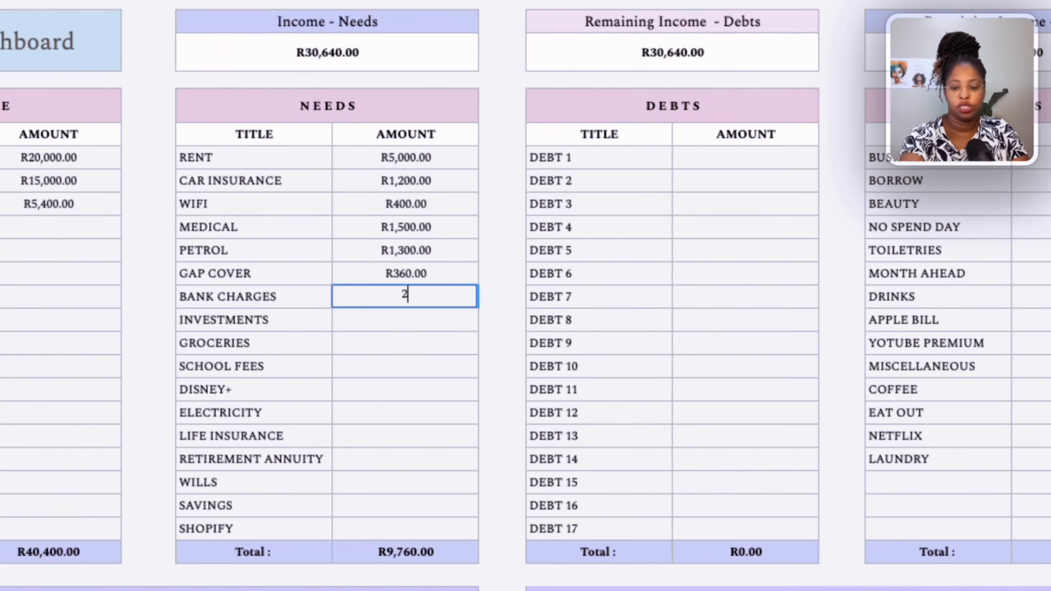
left_click(377, 317)
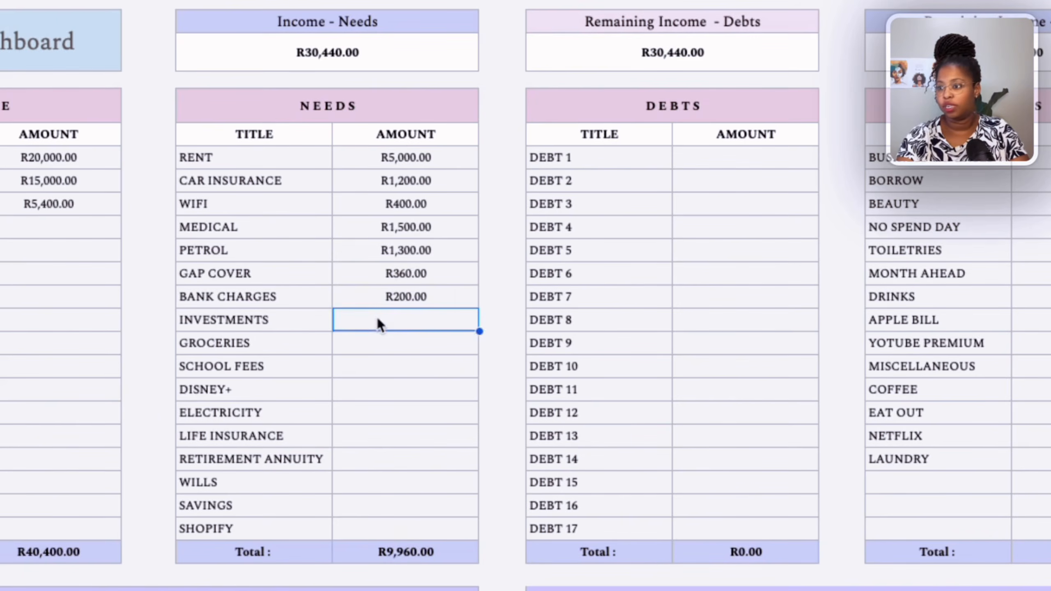
Enter needs amounts of 1000 for Investments, 4000 for Groceries and 3500 for School Fees.
type("1,00")
type("000")
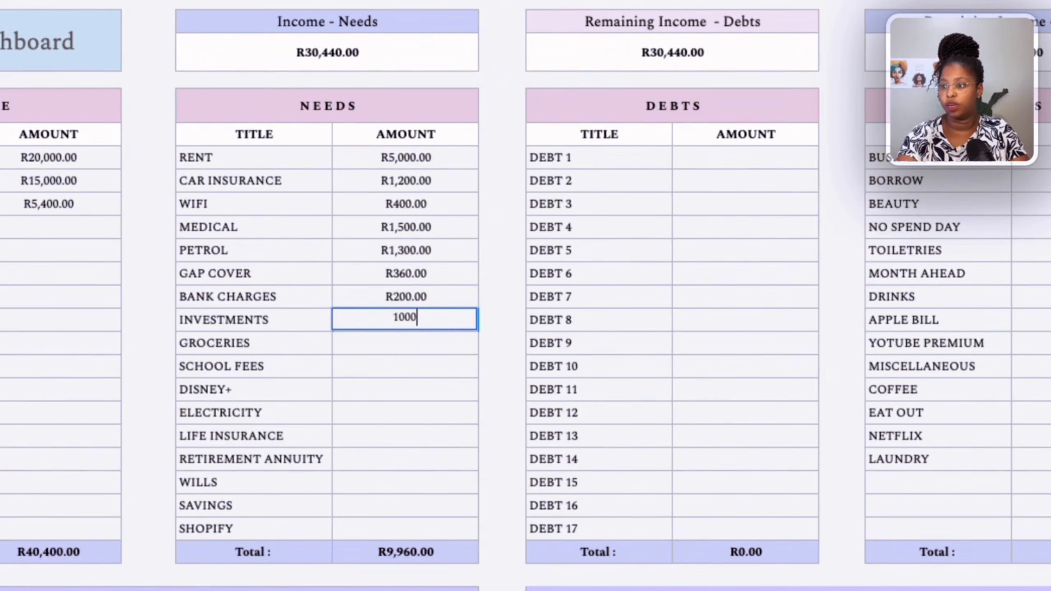
left_click(388, 347)
type("4000")
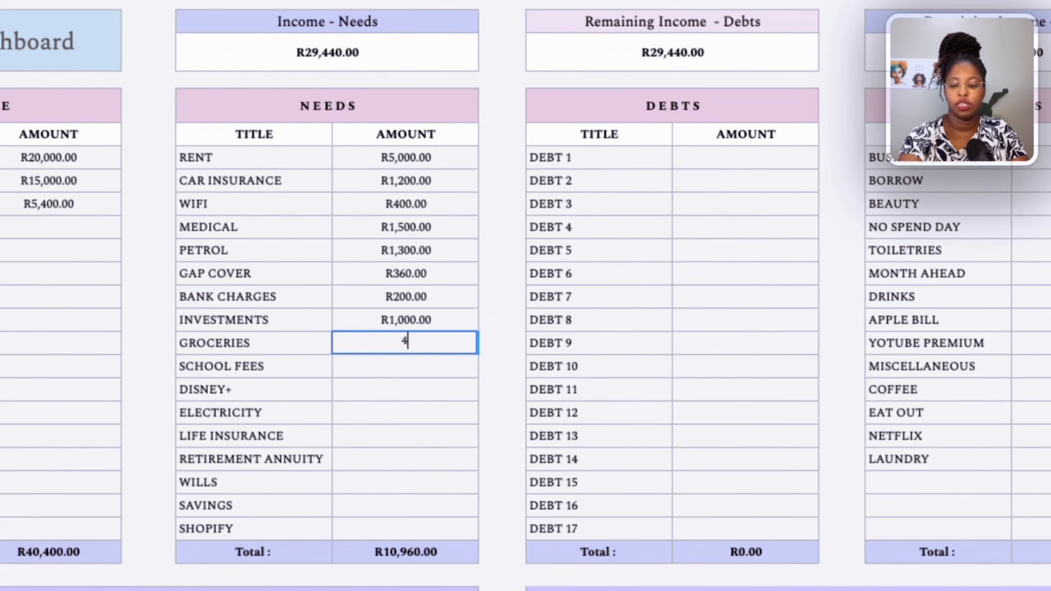
left_click(387, 375)
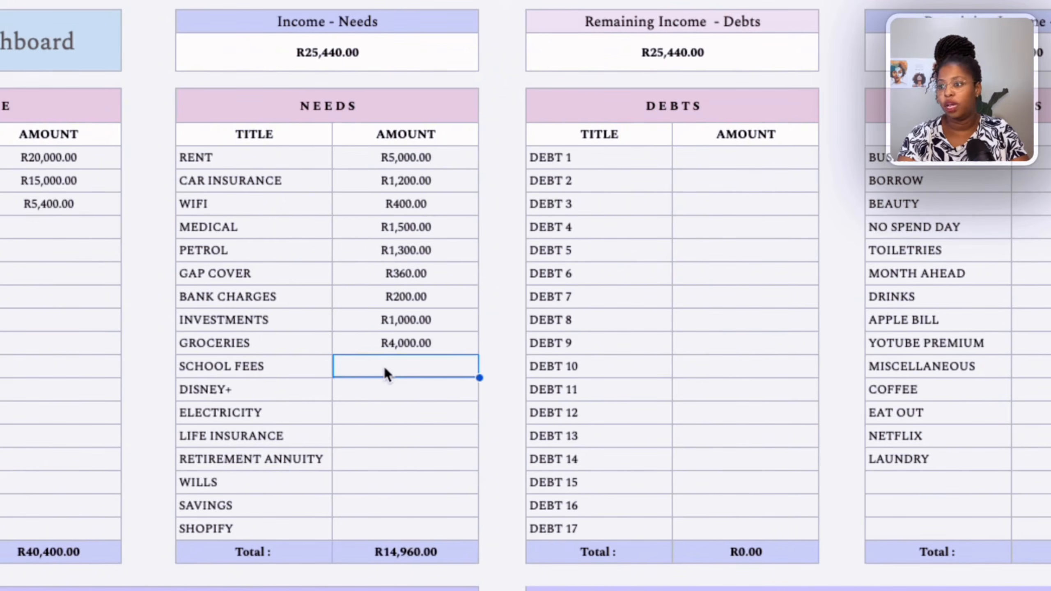
type("3500")
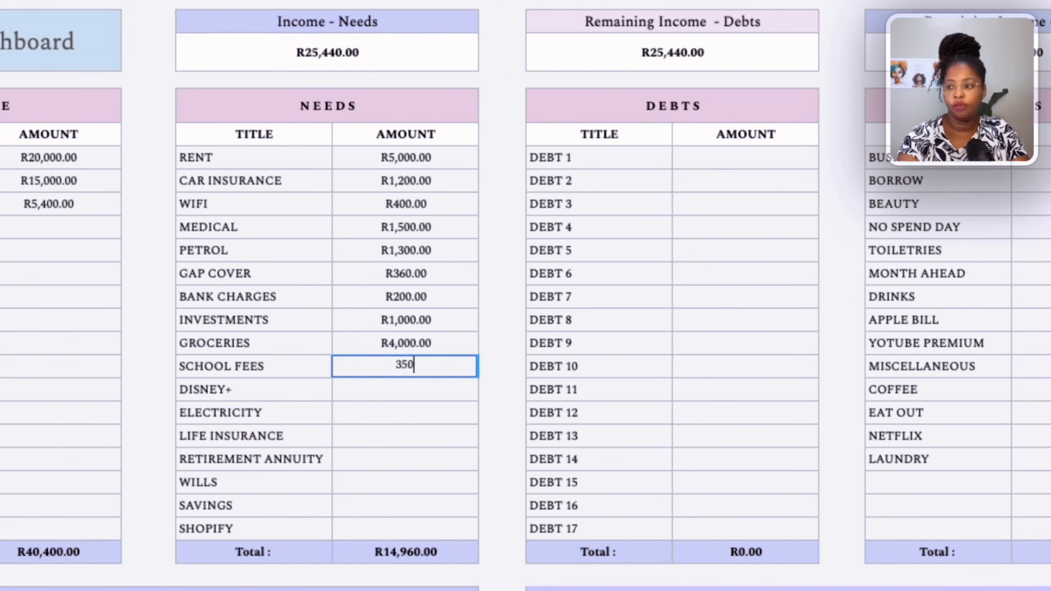
Enter needs amounts of 159 for Disney+, 600 for Electricity and 1200 for Life Insurance.
left_click(394, 394)
type("159")
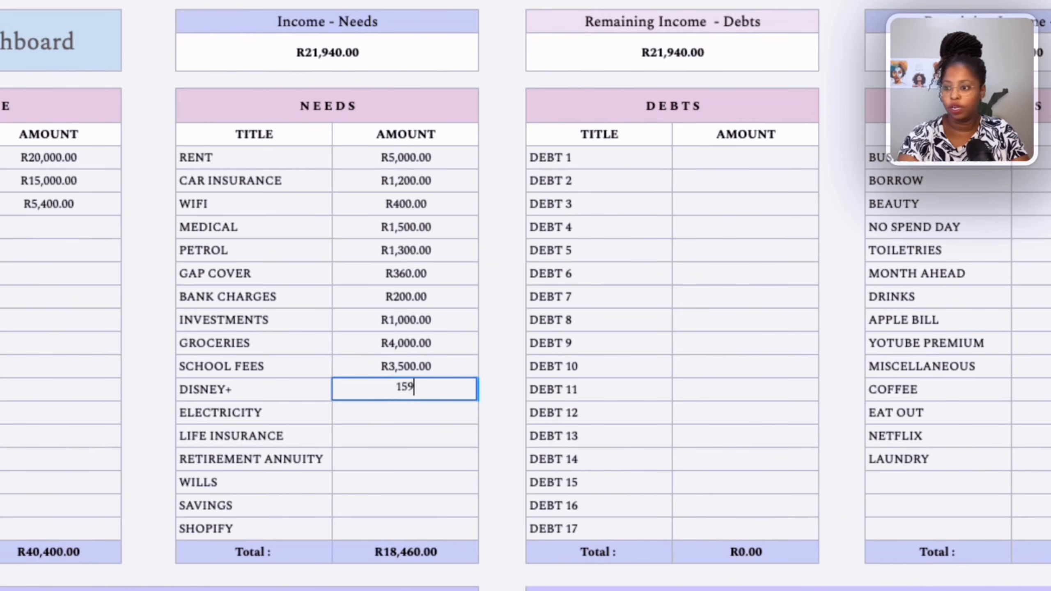
left_click(387, 412)
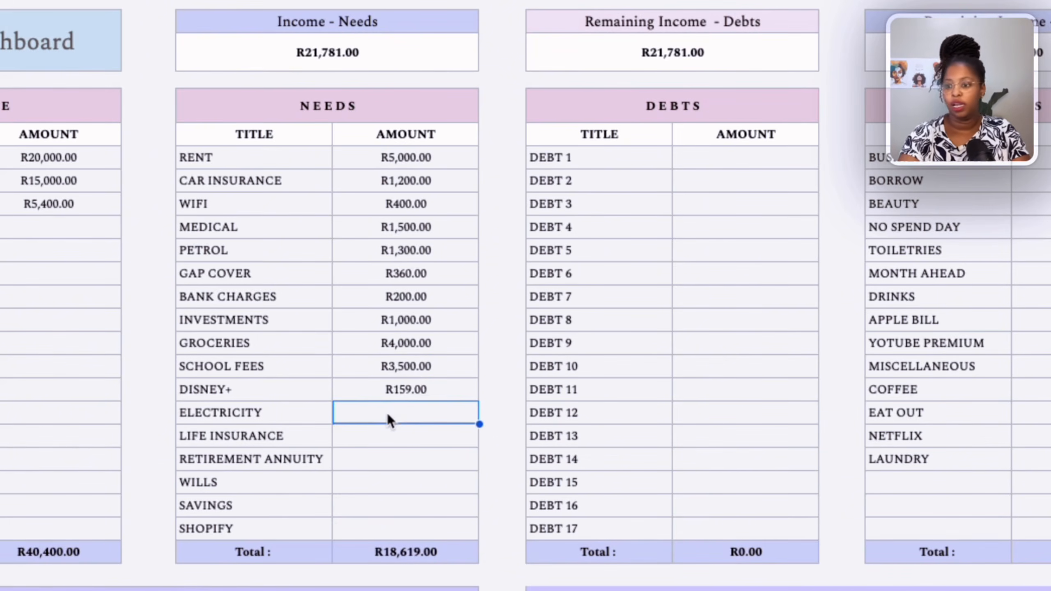
type("600")
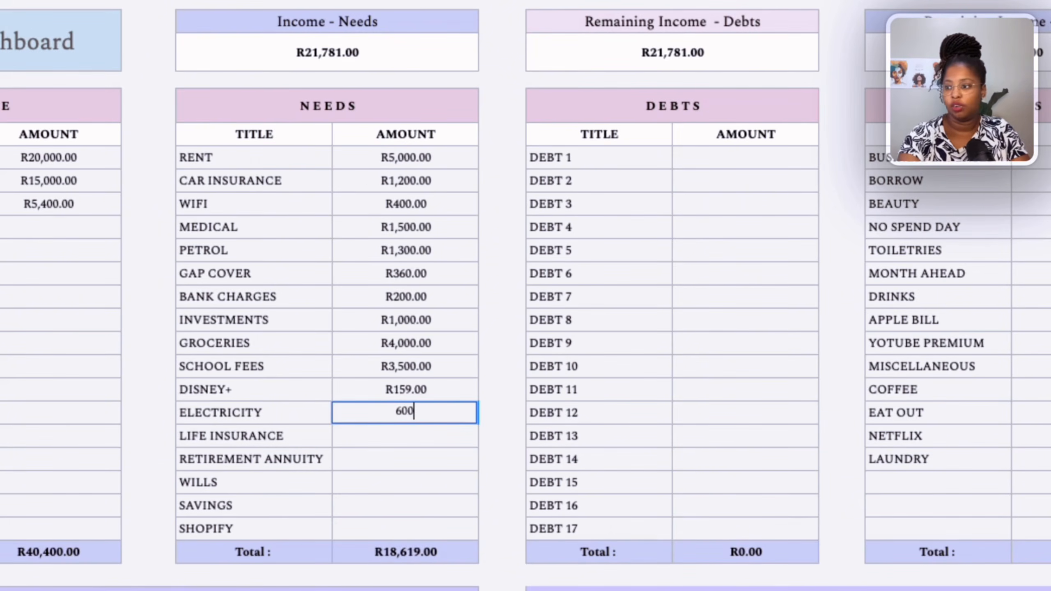
left_click(416, 439)
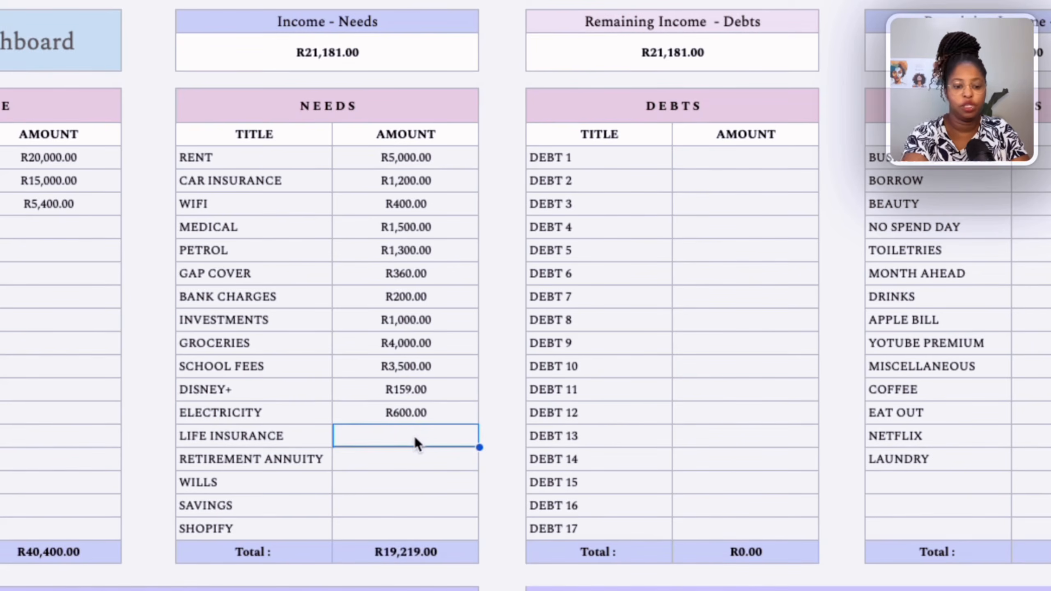
type("1200")
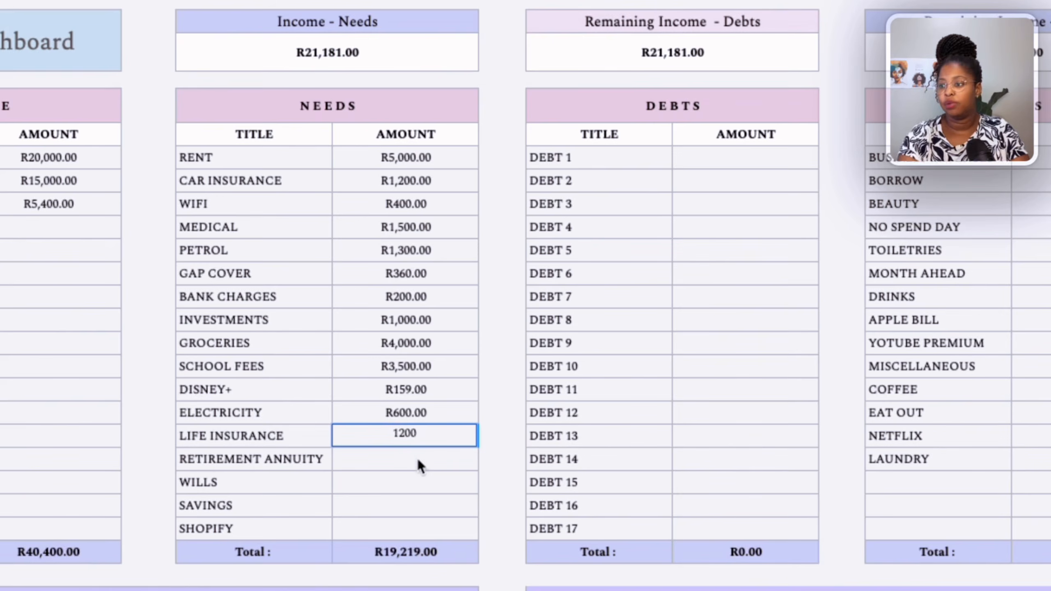
Enter needs amounts of 1000 for Retirement Annuity, 150 for Wills and 550 for Shopify, leaving Savings empty.
key("Return")
type("1,000")
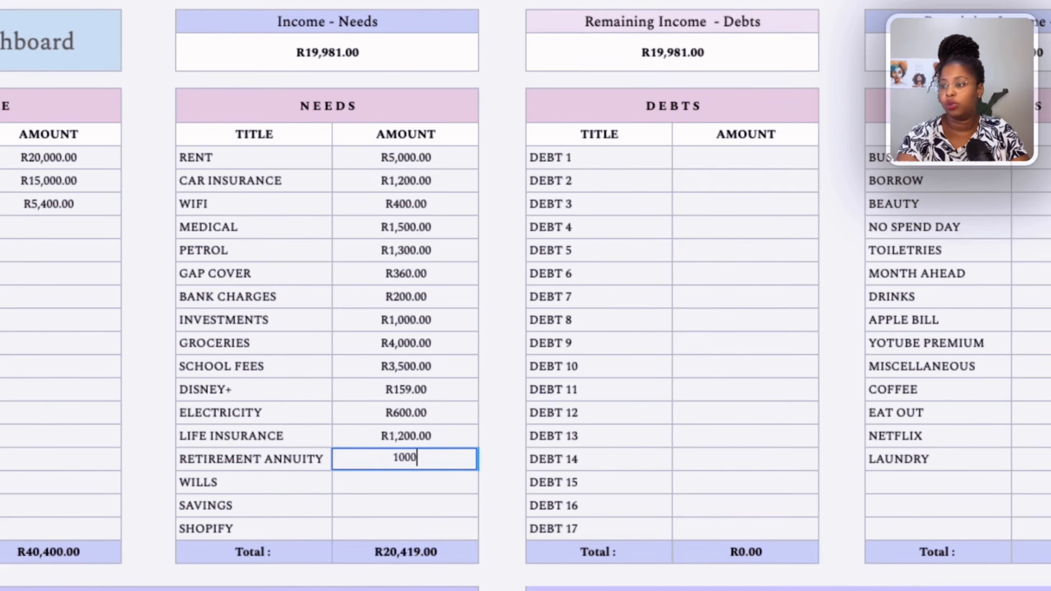
key("Return")
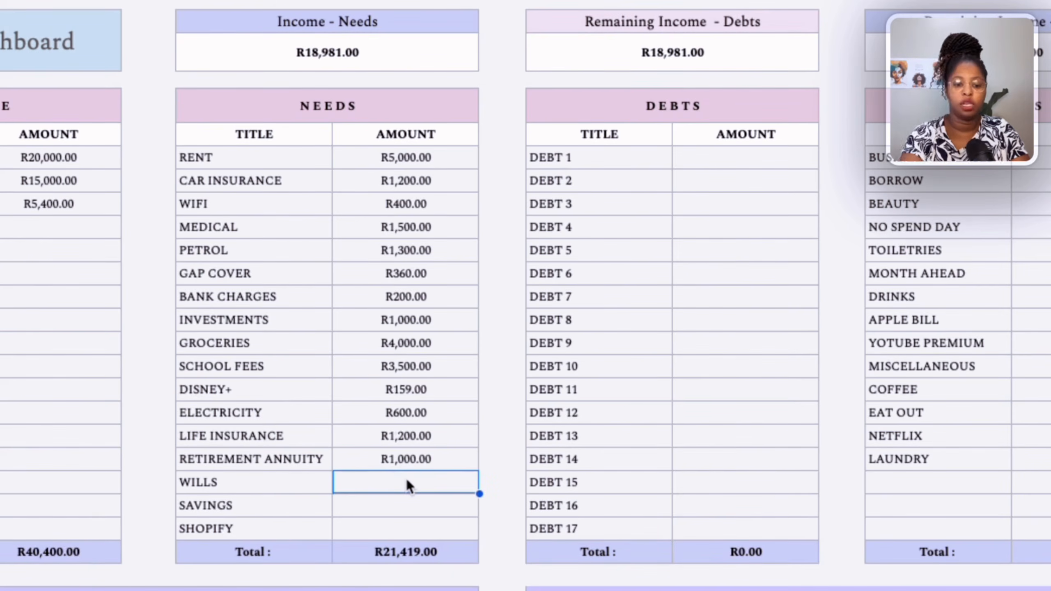
type("150")
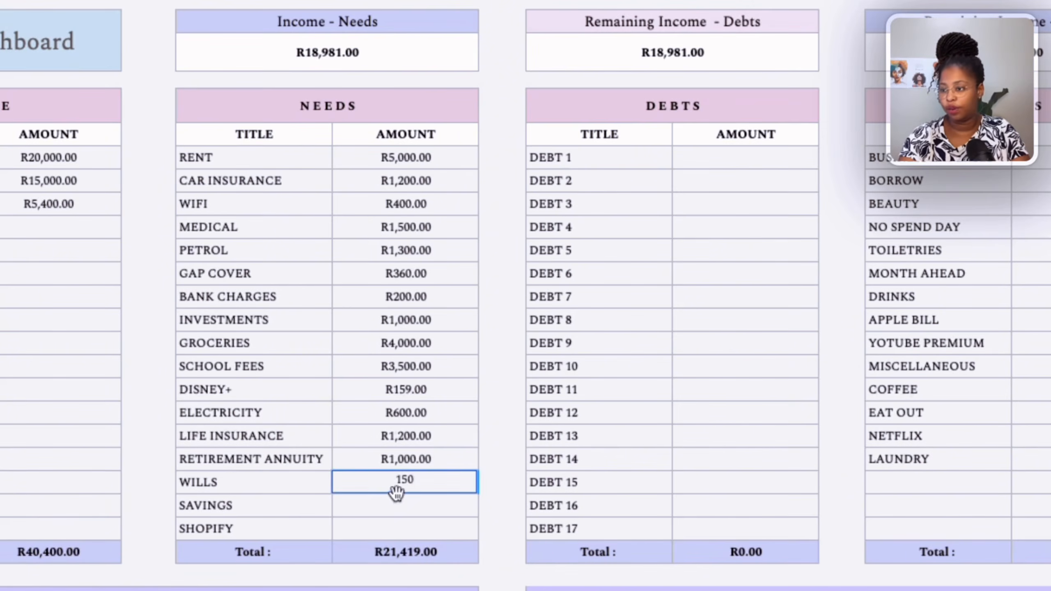
key("Return")
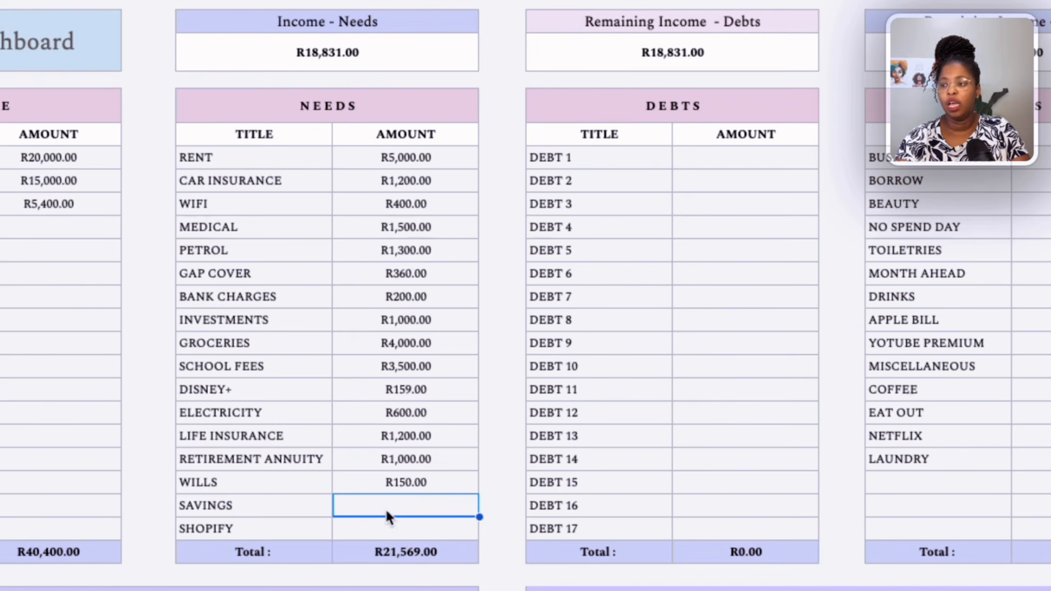
left_click(393, 527)
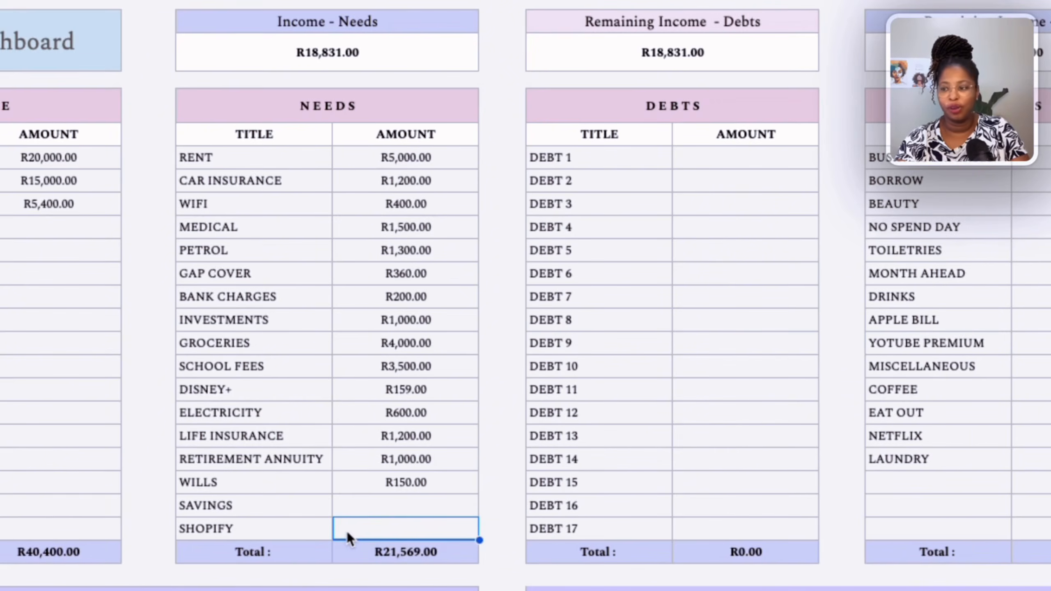
type("550")
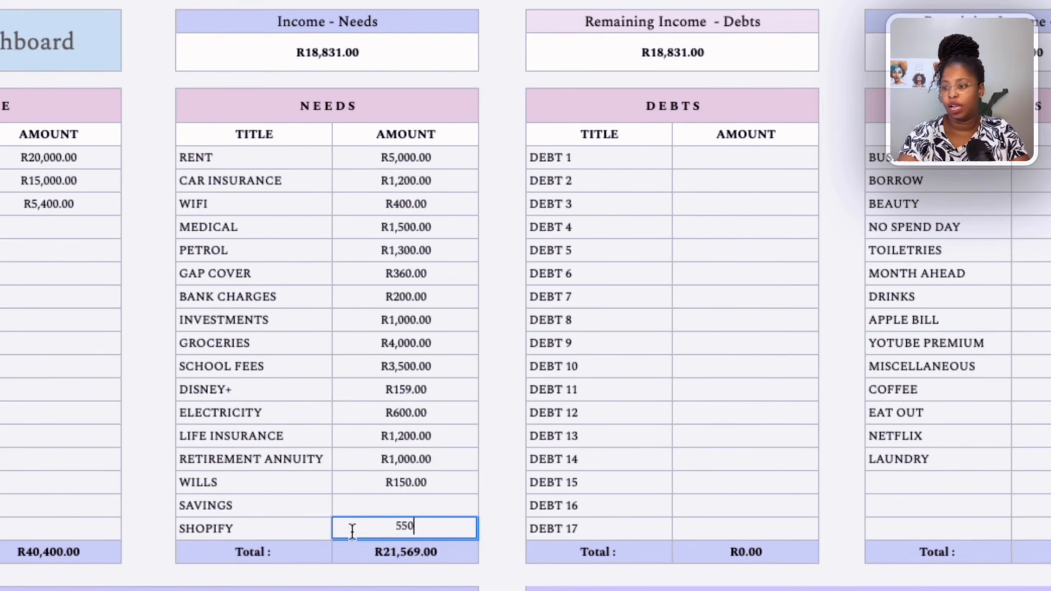
left_click(370, 502)
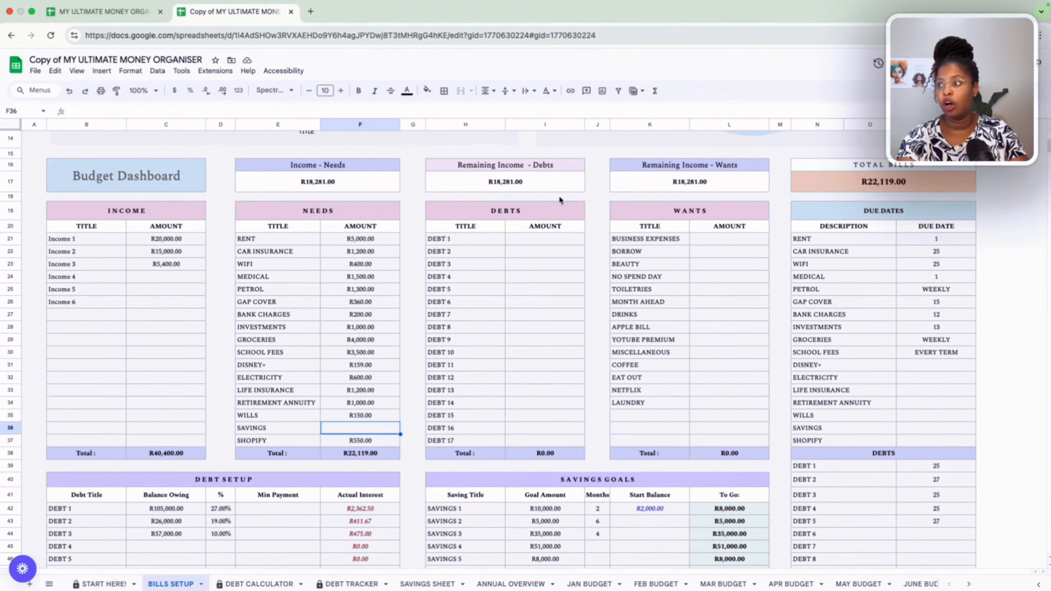
Rename the first three debt titles as Loan, Car and Credit Car.
left_click(561, 241)
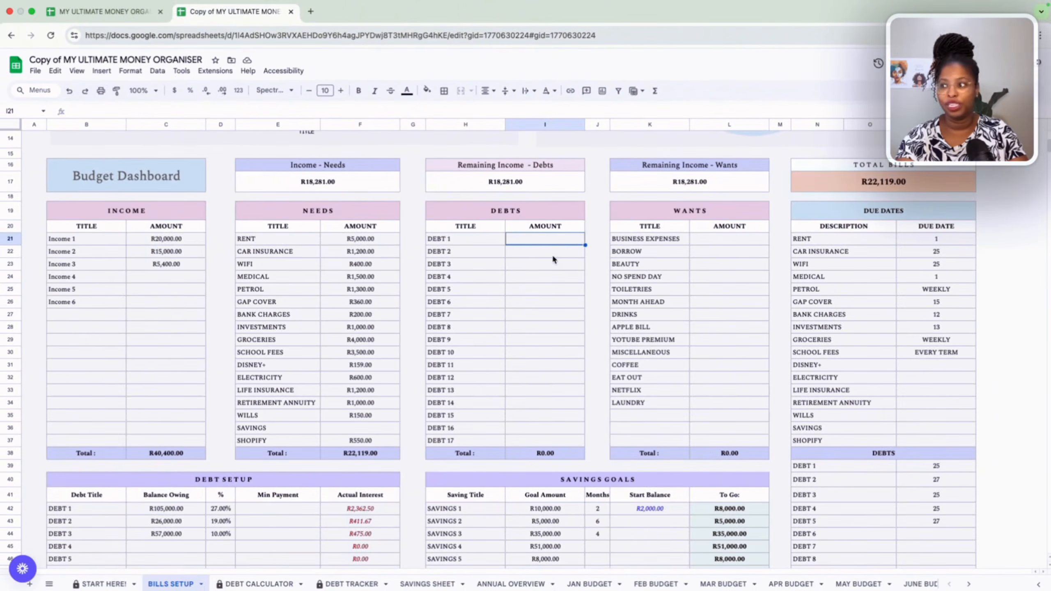
left_click(471, 244)
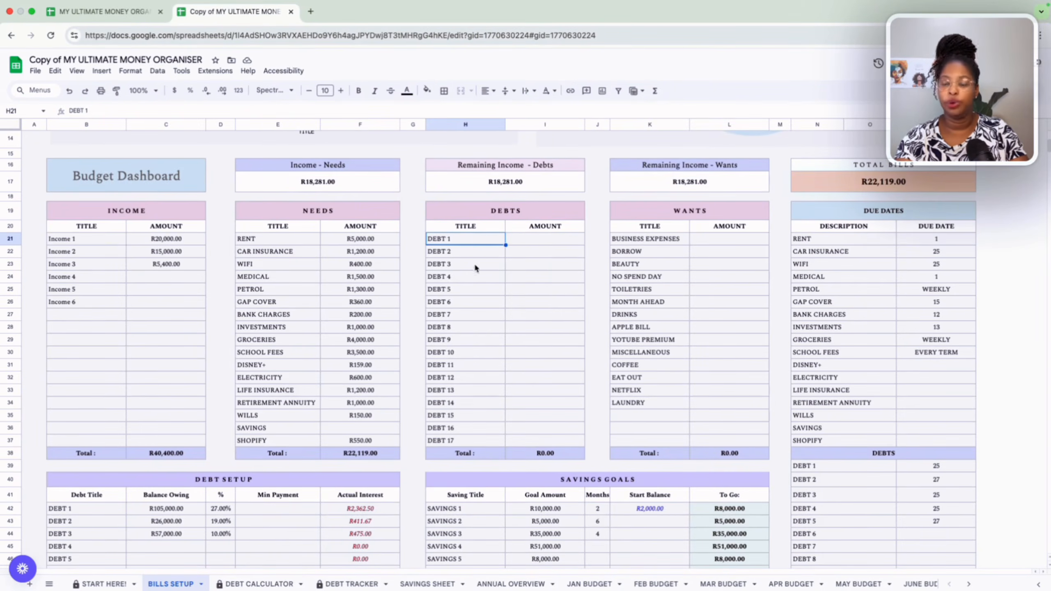
type("Loan")
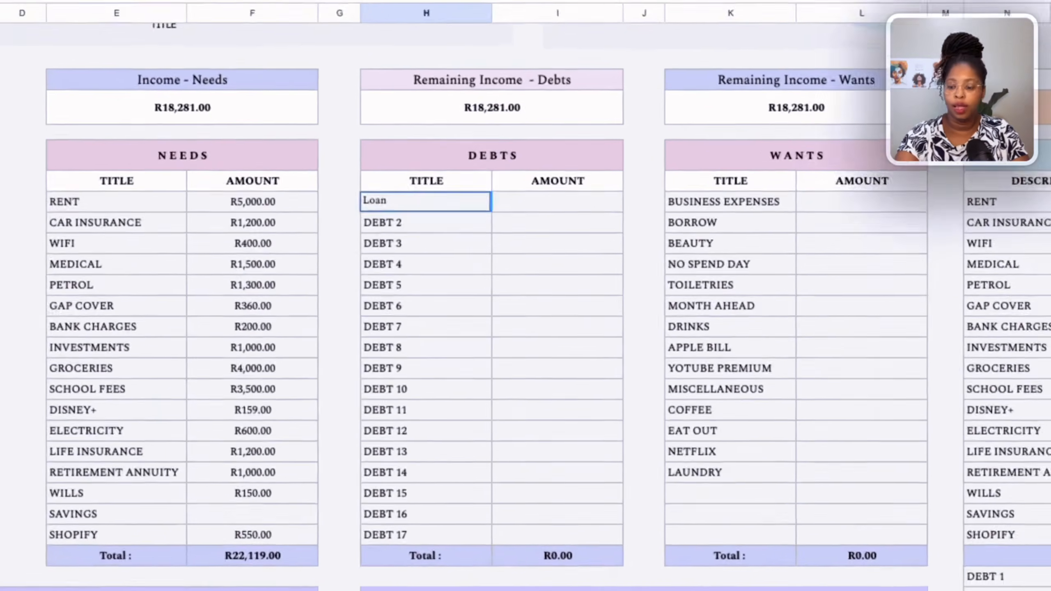
key("Return")
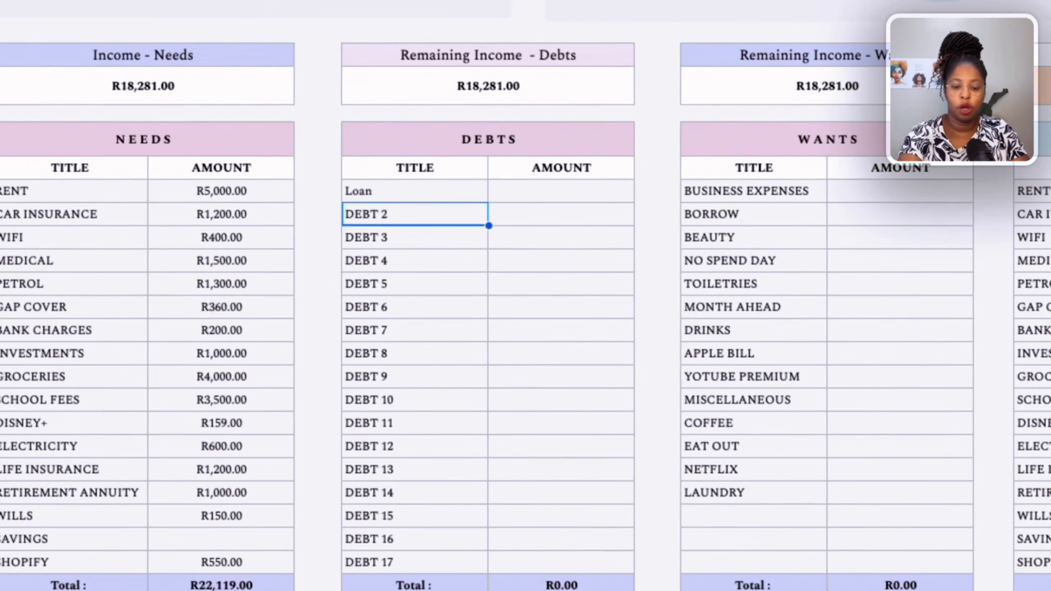
type("Car")
key("Return")
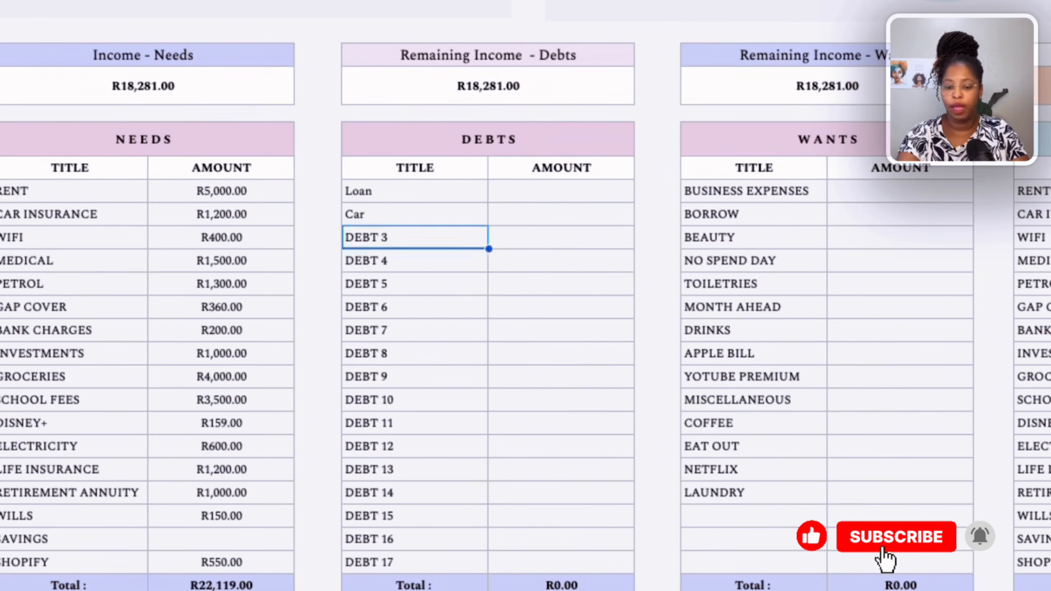
type("Credi")
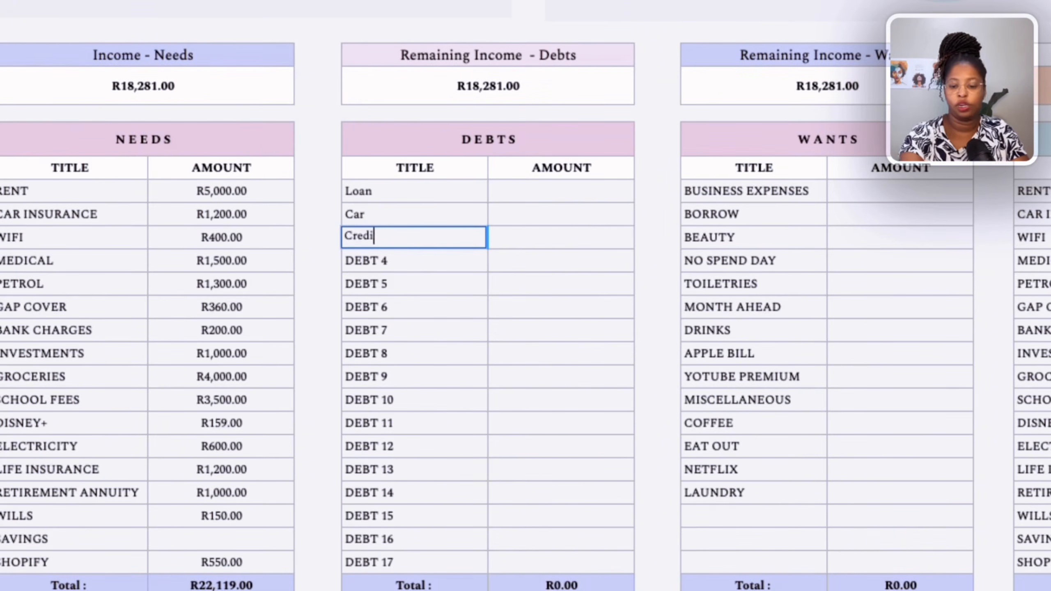
type("t C")
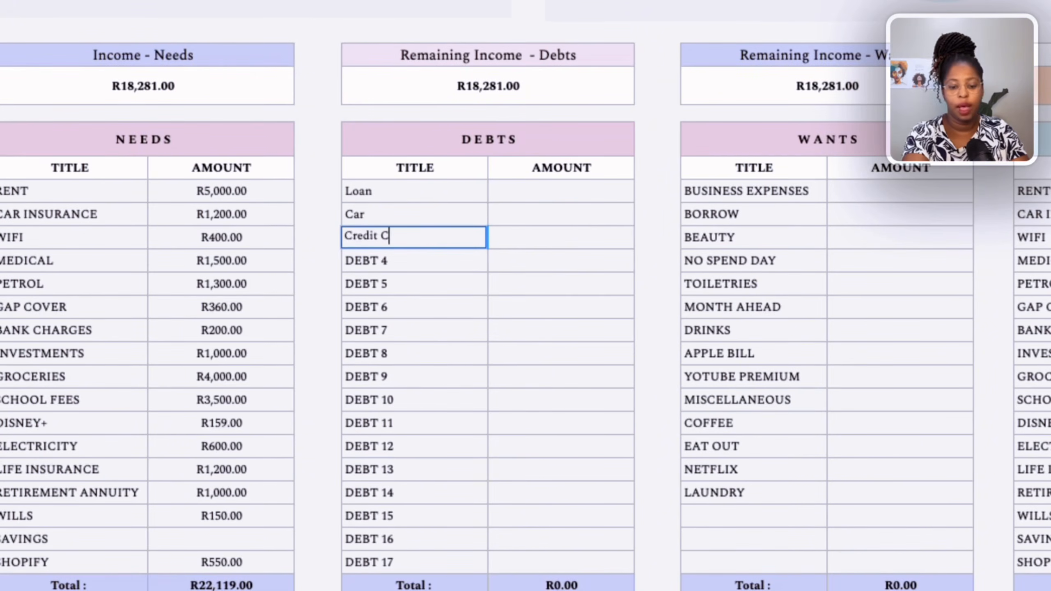
type("ar")
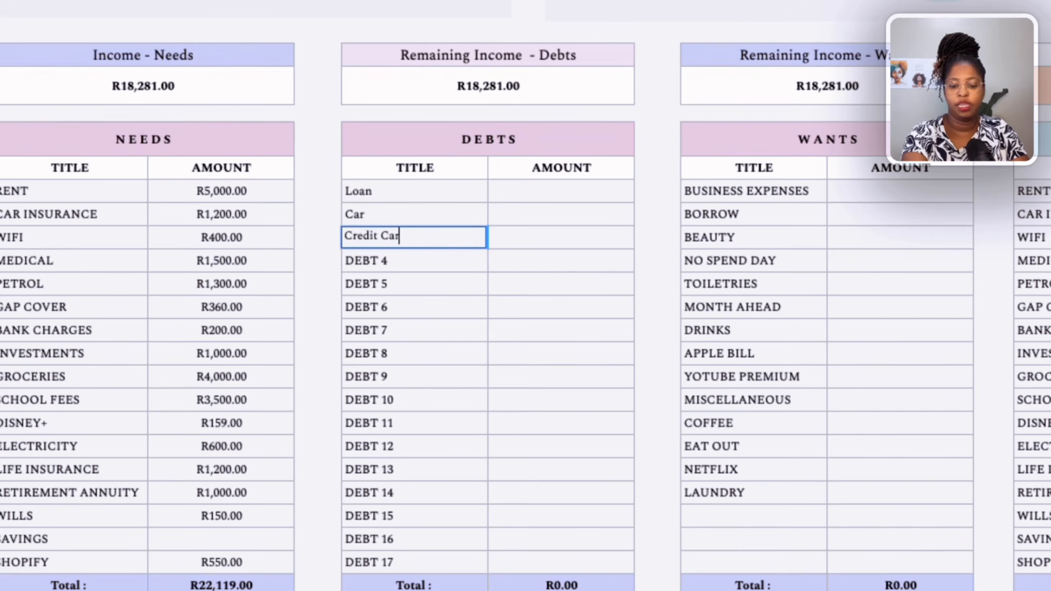
left_click(491, 268)
Enter debt amounts of 2800 for Loan, 4000 for Car and 1500 for Credit Car.
scroll(83, 526, "down", 3)
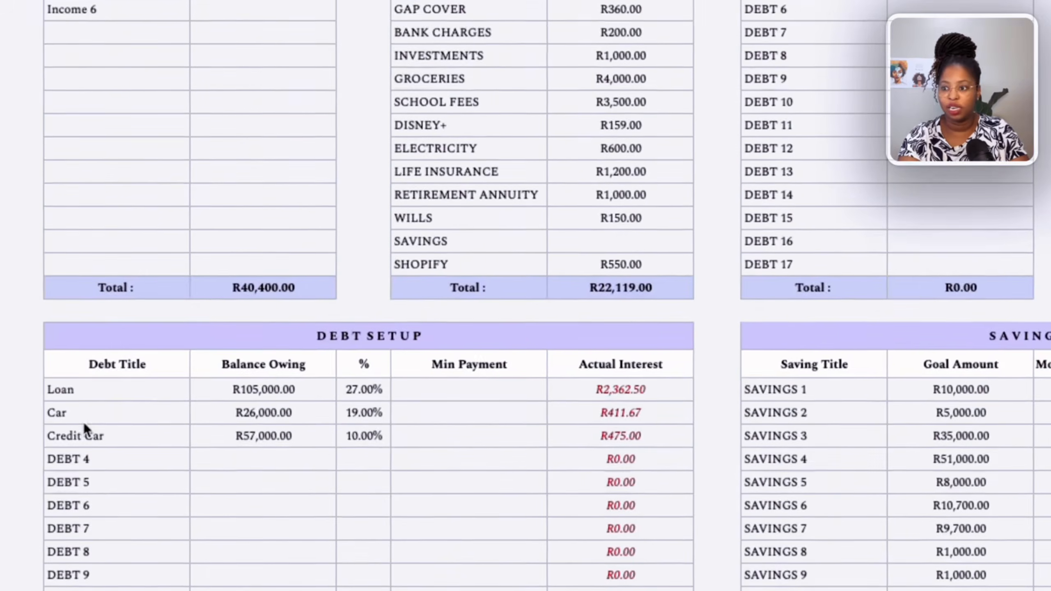
scroll(284, 434, "up", 4)
scroll(284, 434, "down", 4)
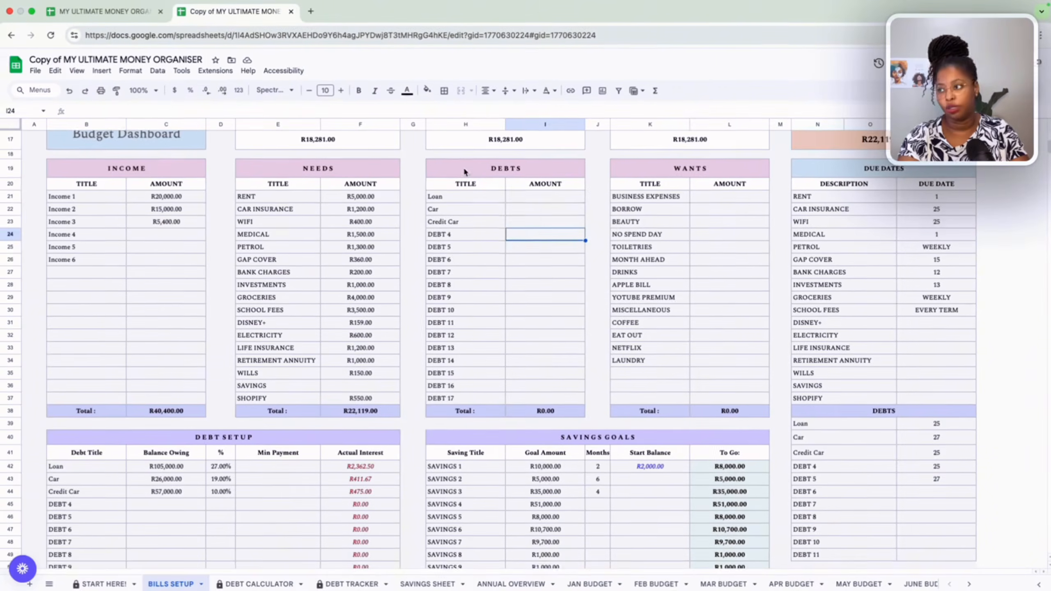
left_click(533, 193)
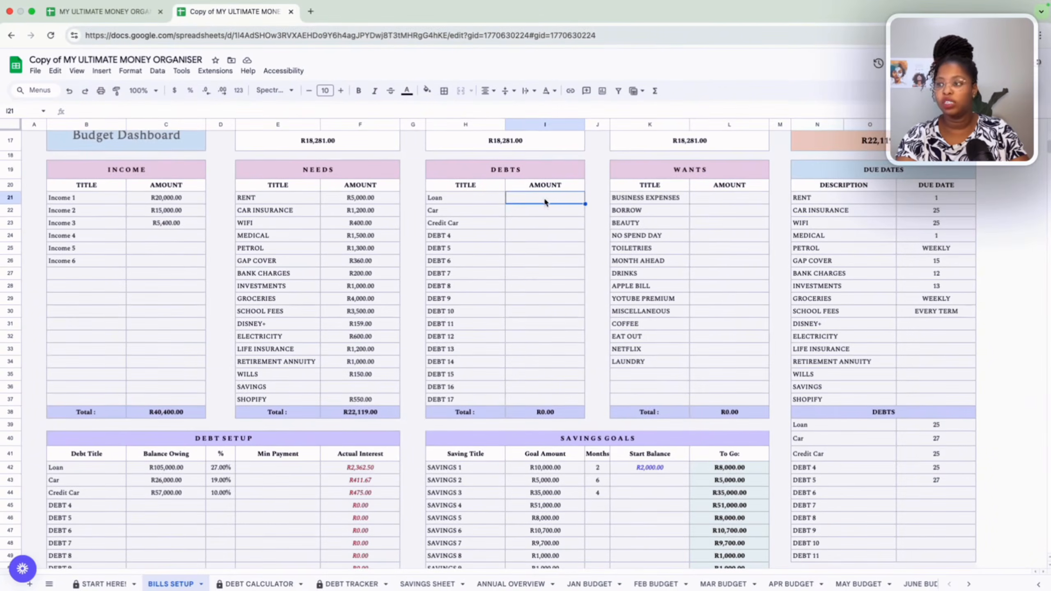
type("2800")
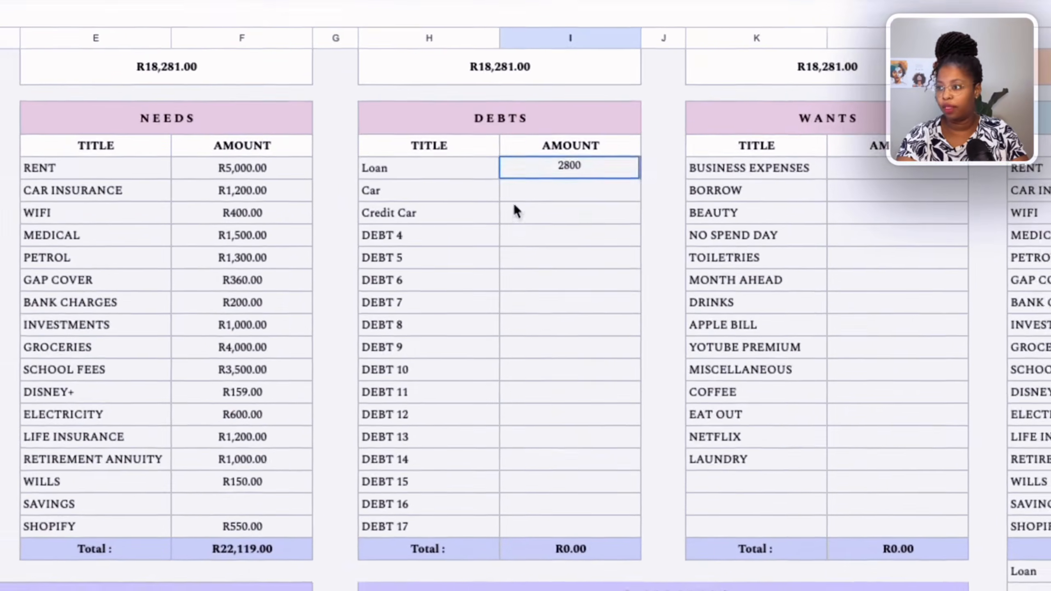
key("Return")
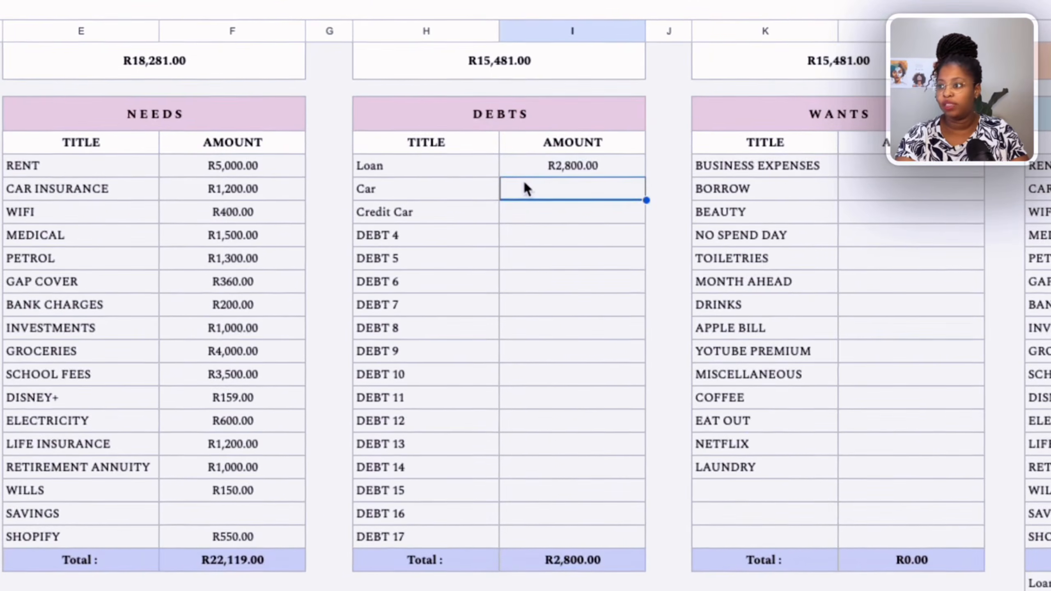
type("4000")
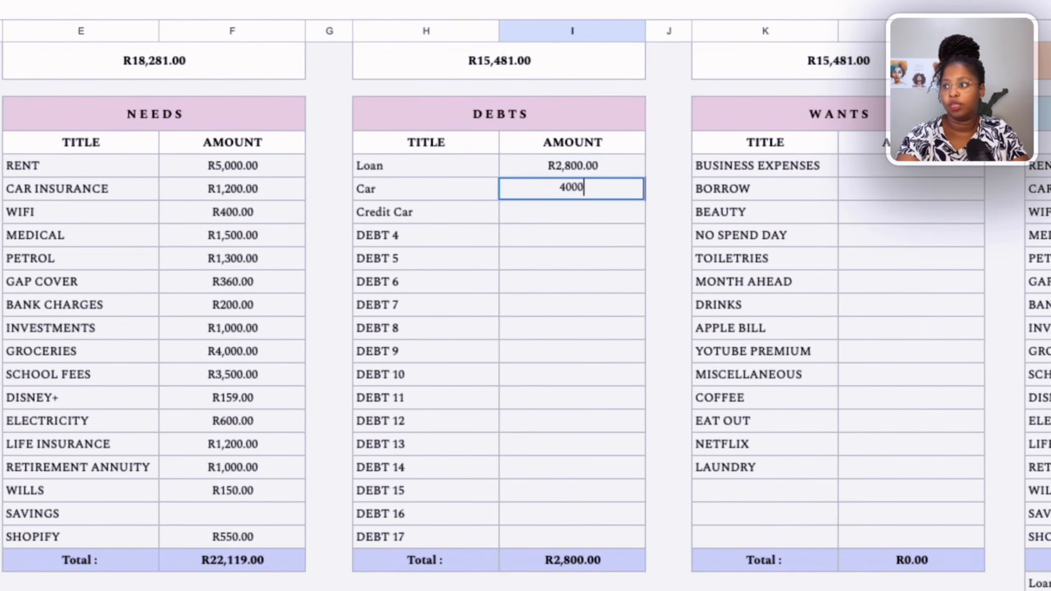
key("Return")
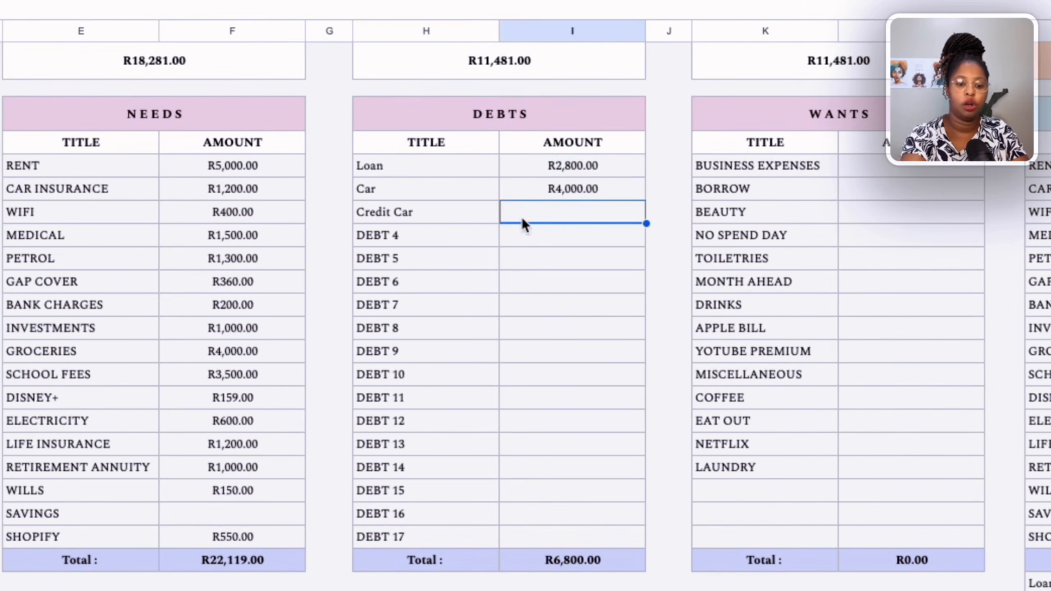
type("1500")
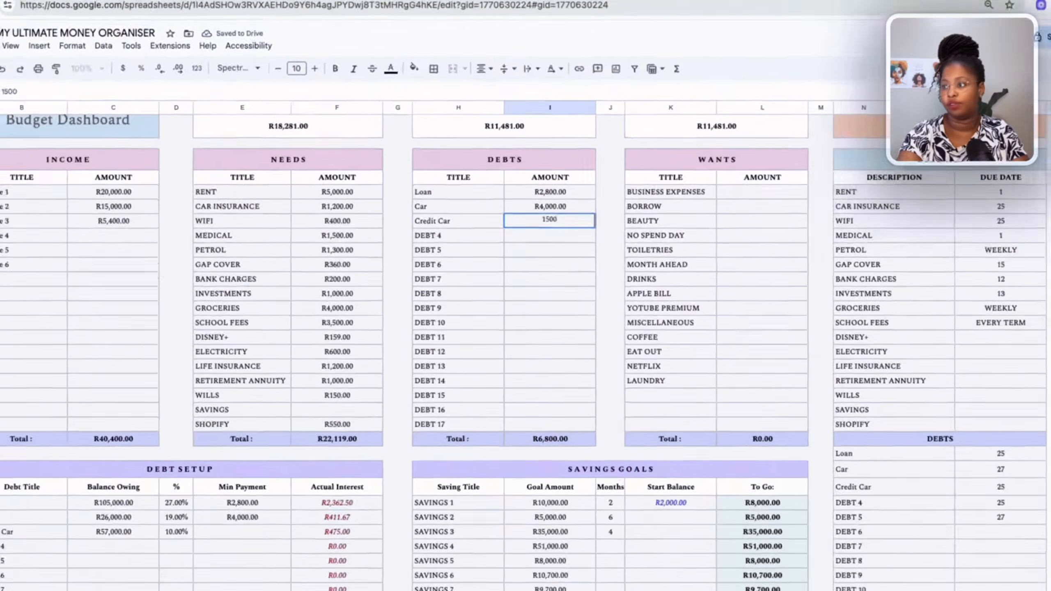
key("Return")
Enter wants amounts of 2000 for Business Expenses, 1000 for Borrow and 1300 for Beauty.
scroll(534, 236, "up", 2)
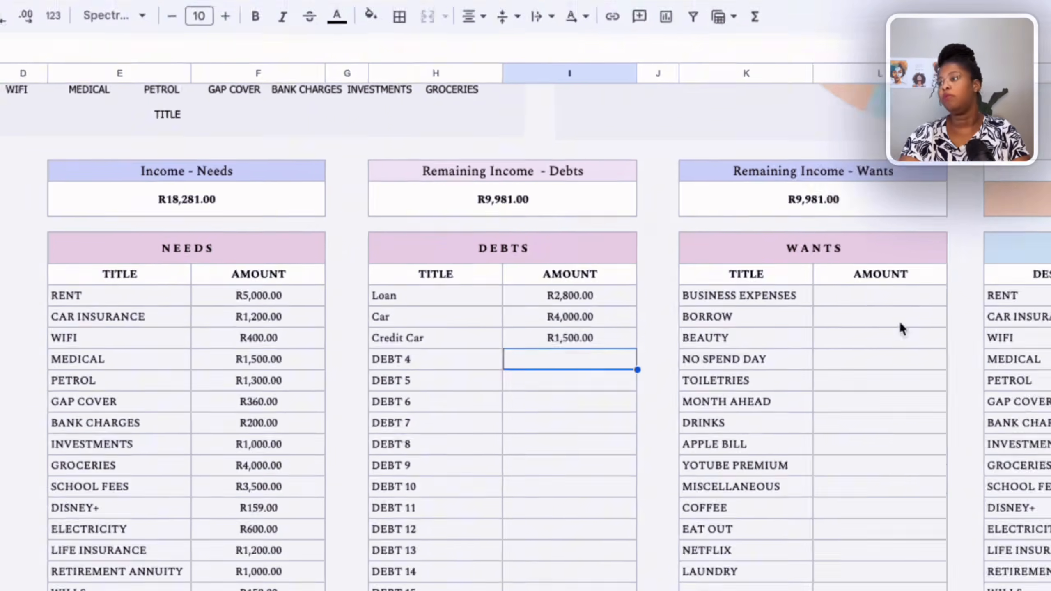
left_click(924, 305)
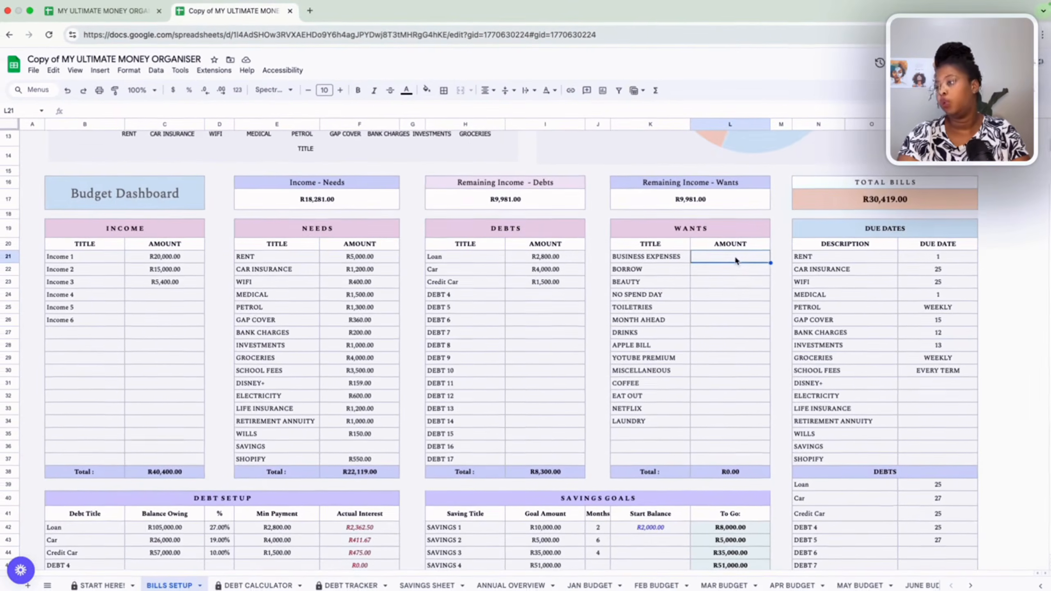
scroll(730, 262, "down", 1)
scroll(704, 266, "up", 1)
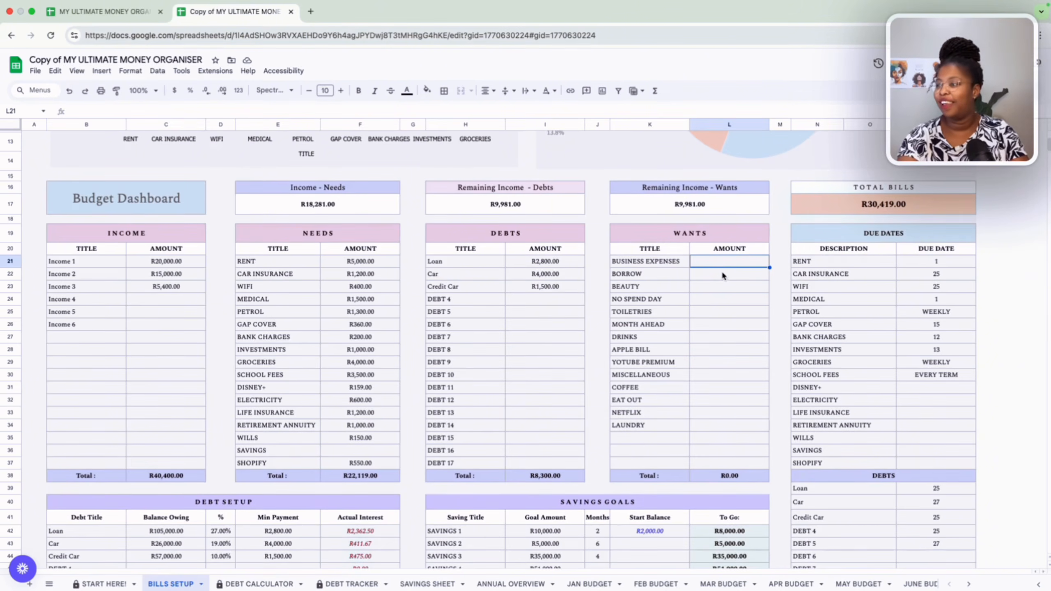
left_click(722, 276)
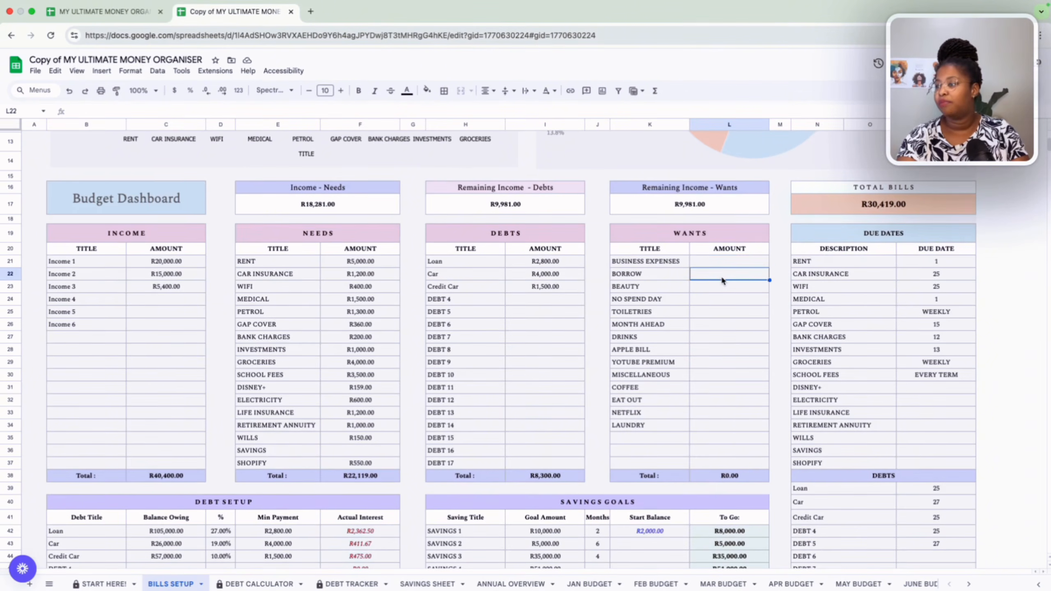
left_click(723, 262)
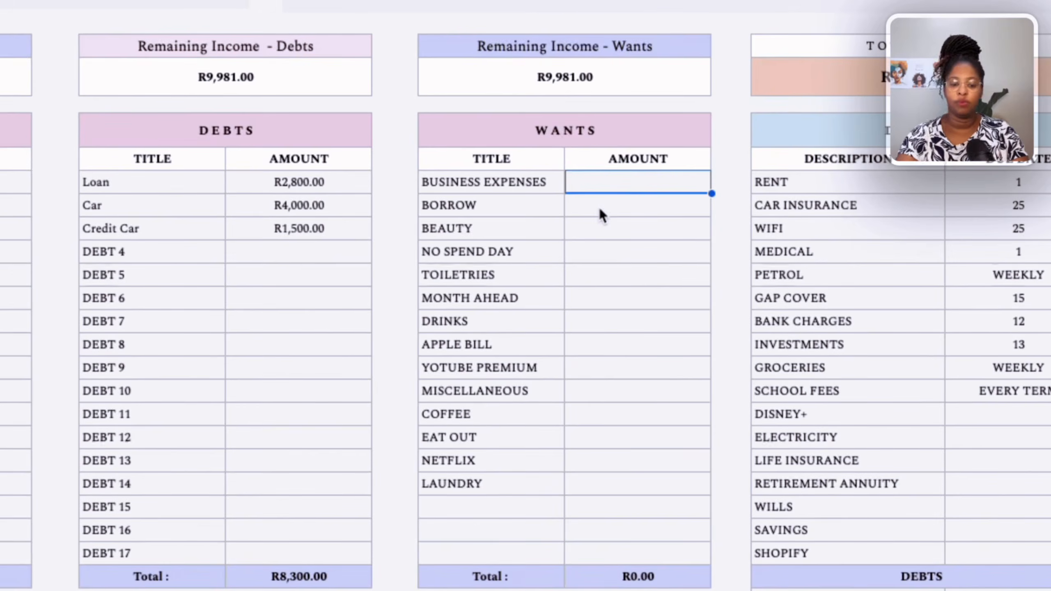
type("2000")
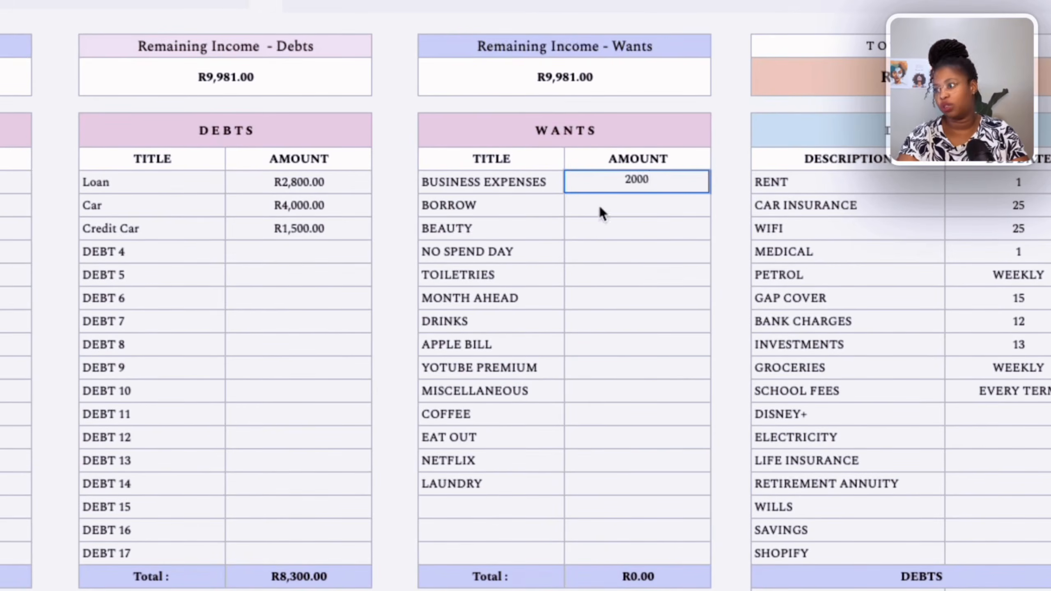
key("Return")
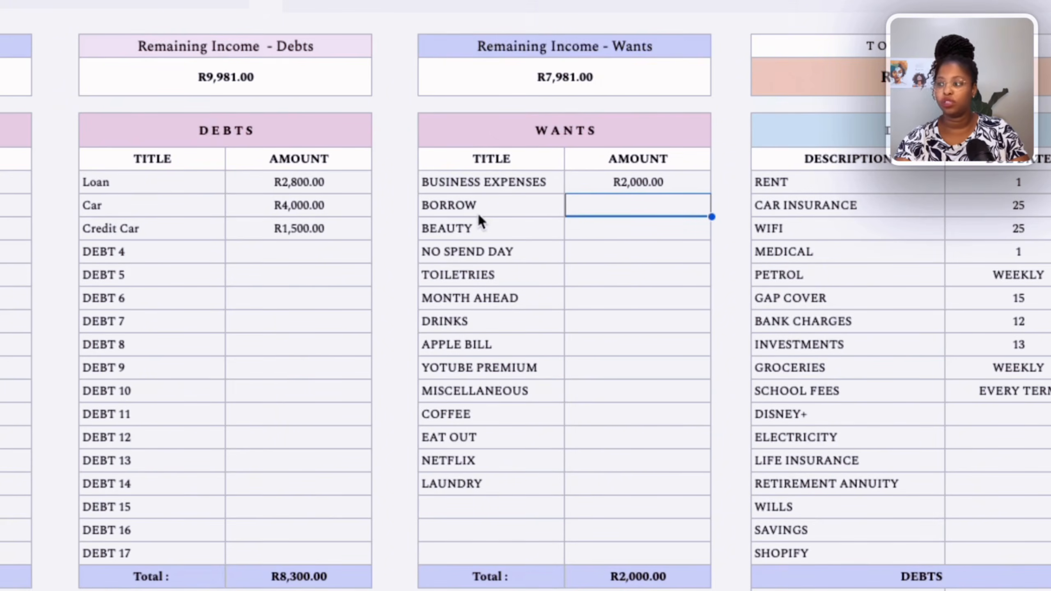
left_click(550, 203)
left_click(604, 213)
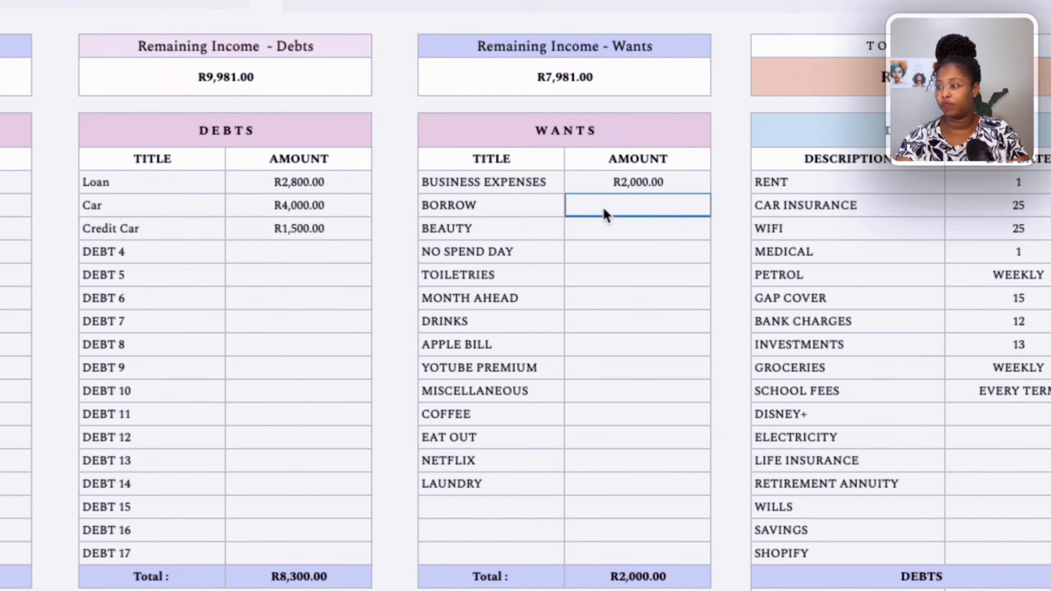
type("1000")
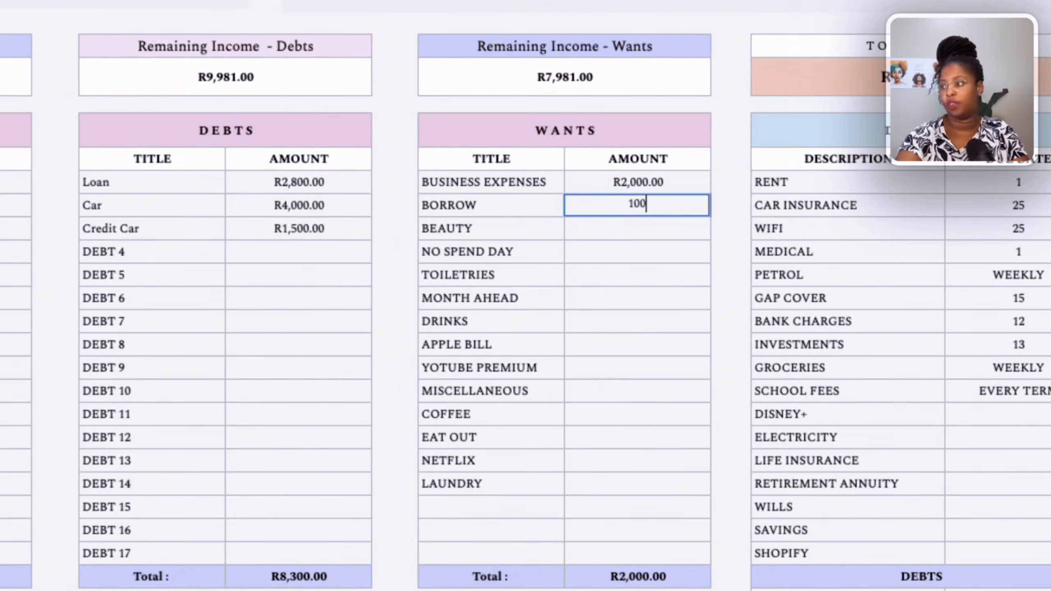
left_click(618, 230)
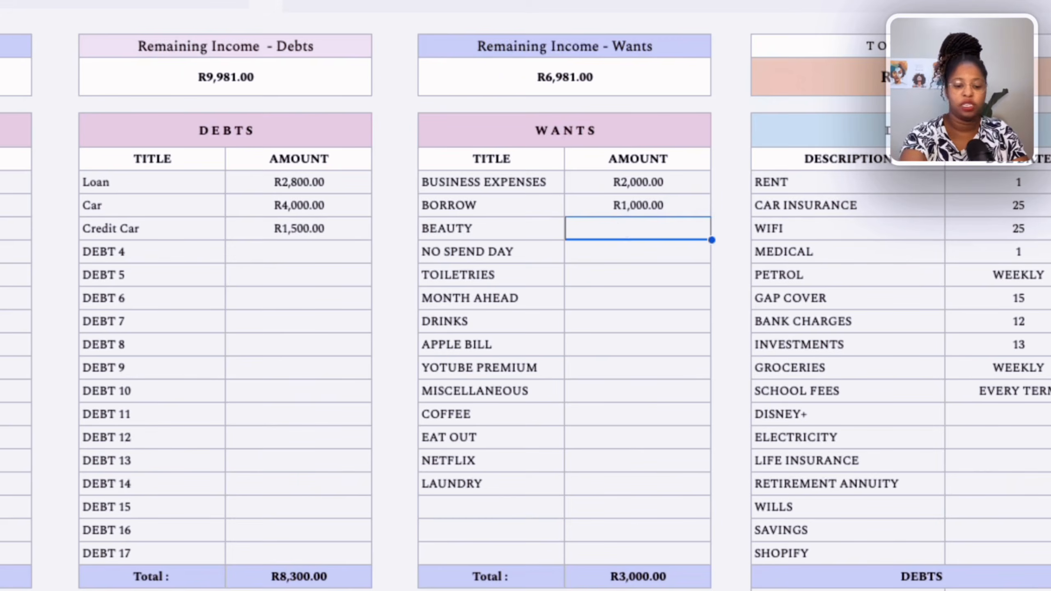
type("1300")
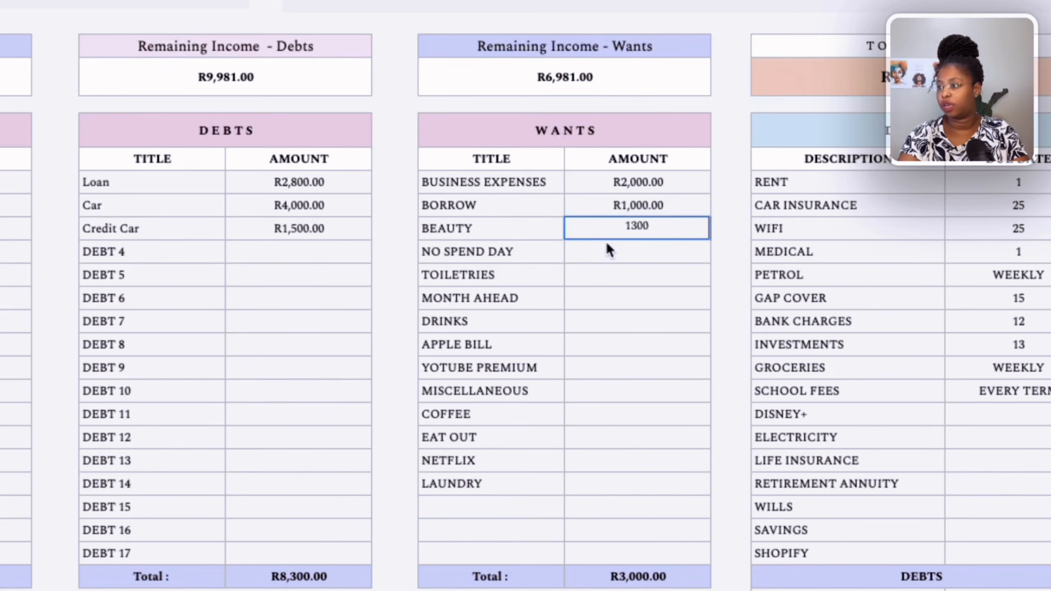
Enter wants amounts of 400 for Toiletries and 500 for Drinks, leaving No Spend Day and Month Ahead empty.
left_click(617, 251)
left_click(613, 276)
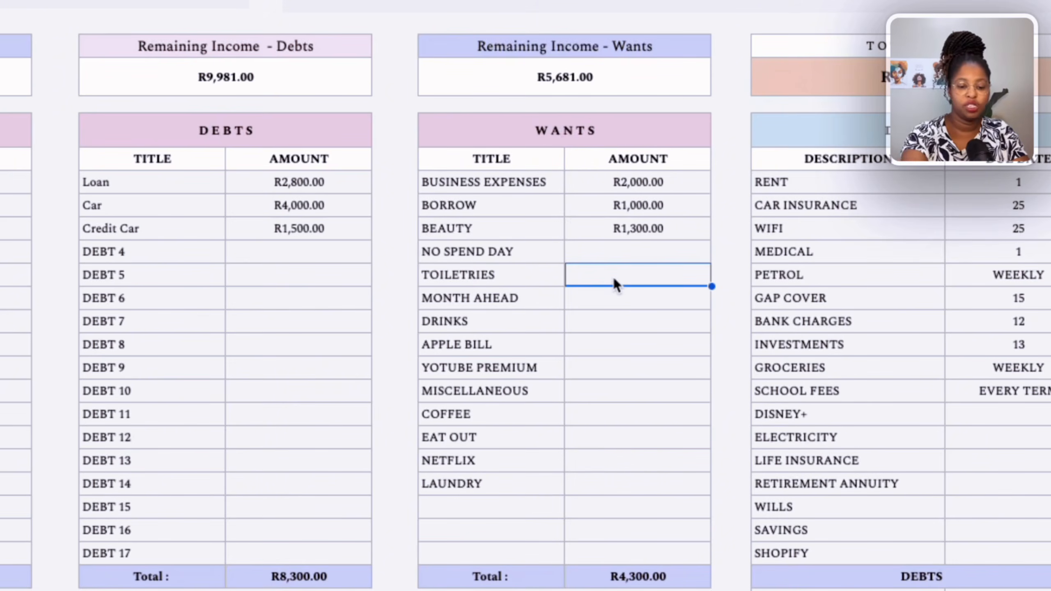
type("400")
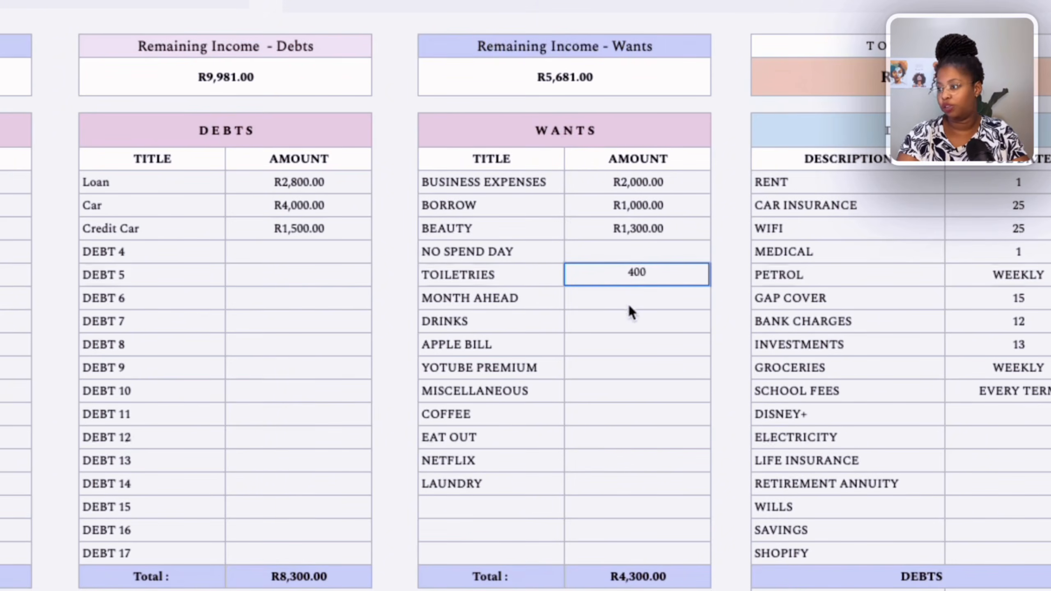
left_click(629, 309)
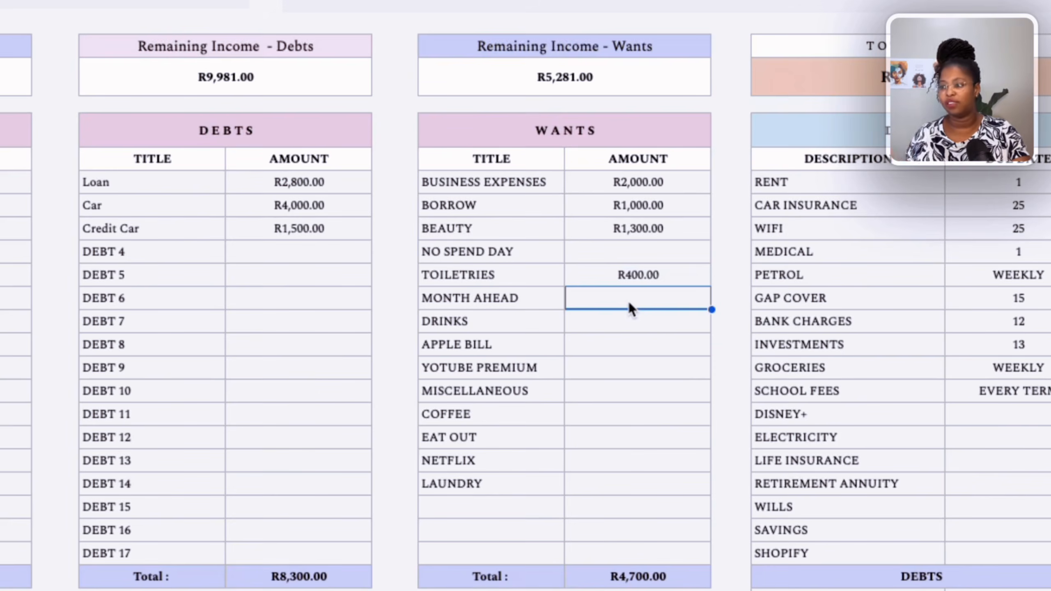
left_click(622, 322)
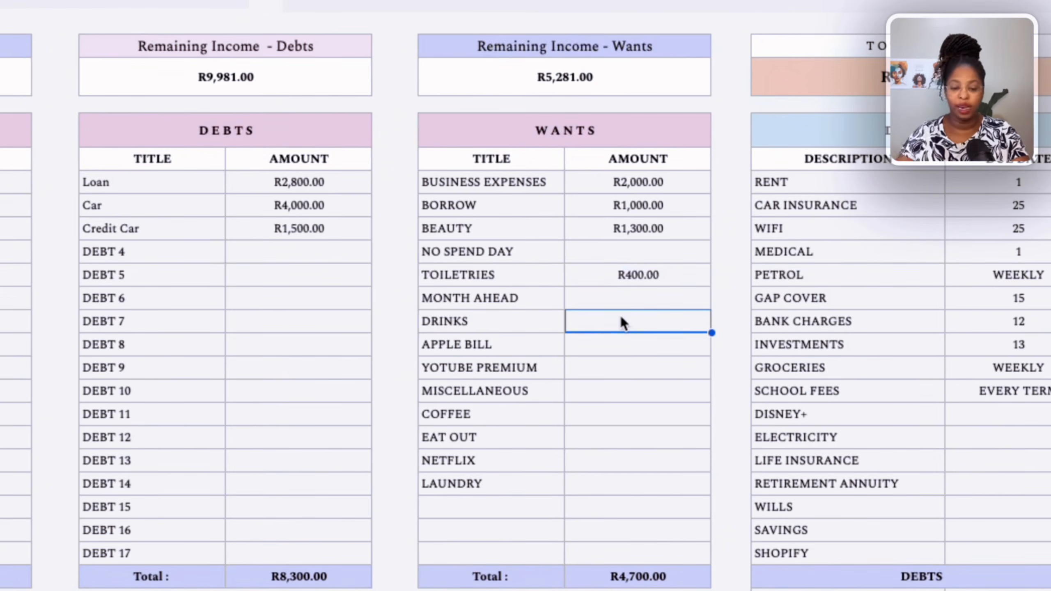
key("Return")
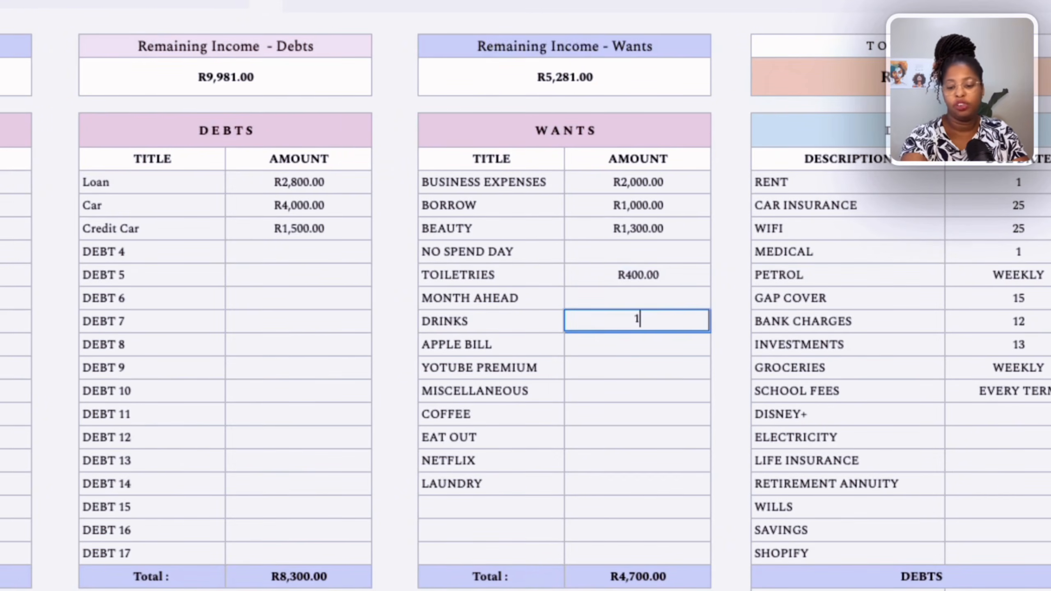
type("500")
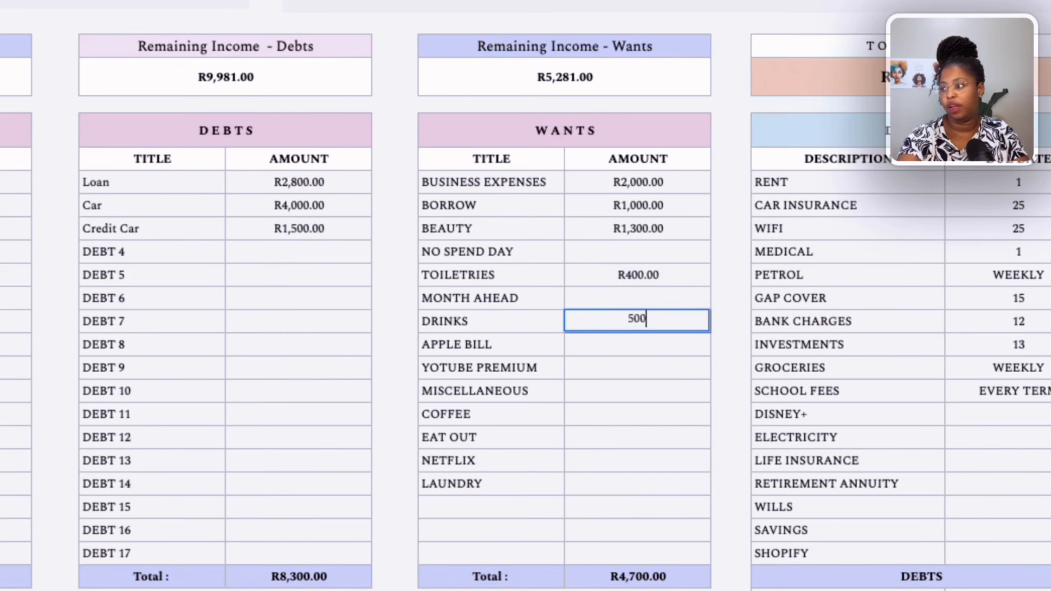
Enter wants amounts of 230 for Apple Bill, 100 for YouTube Premium and 1000 for Miscellaneous.
left_click(623, 353)
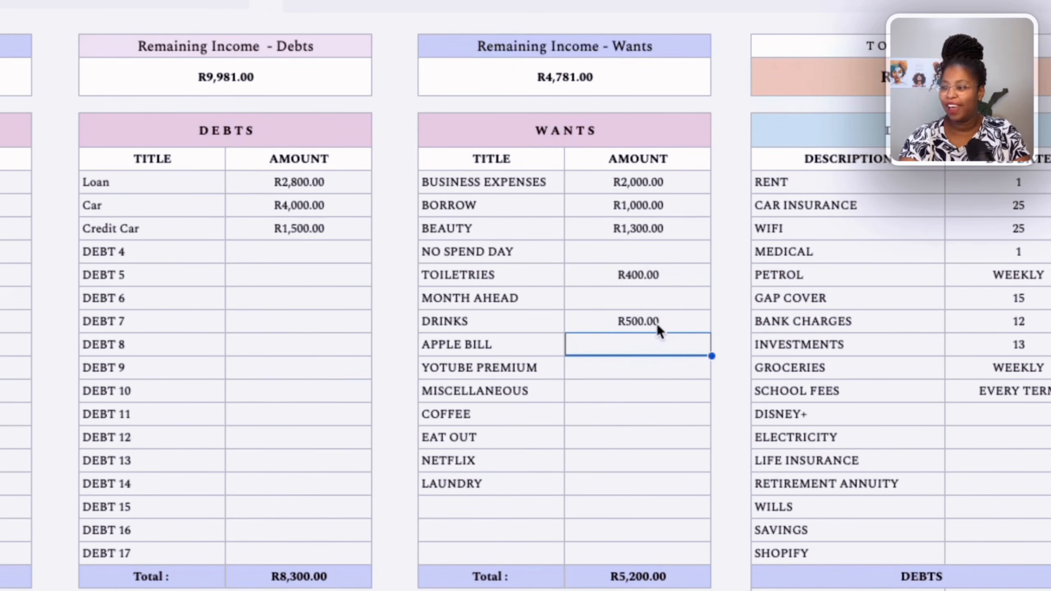
type("230")
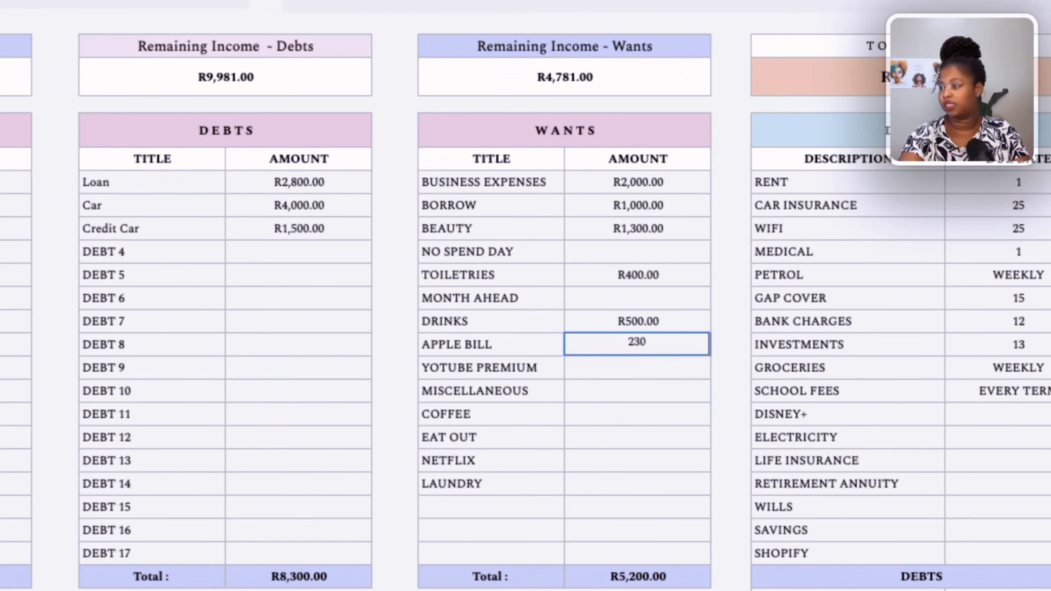
left_click(610, 365)
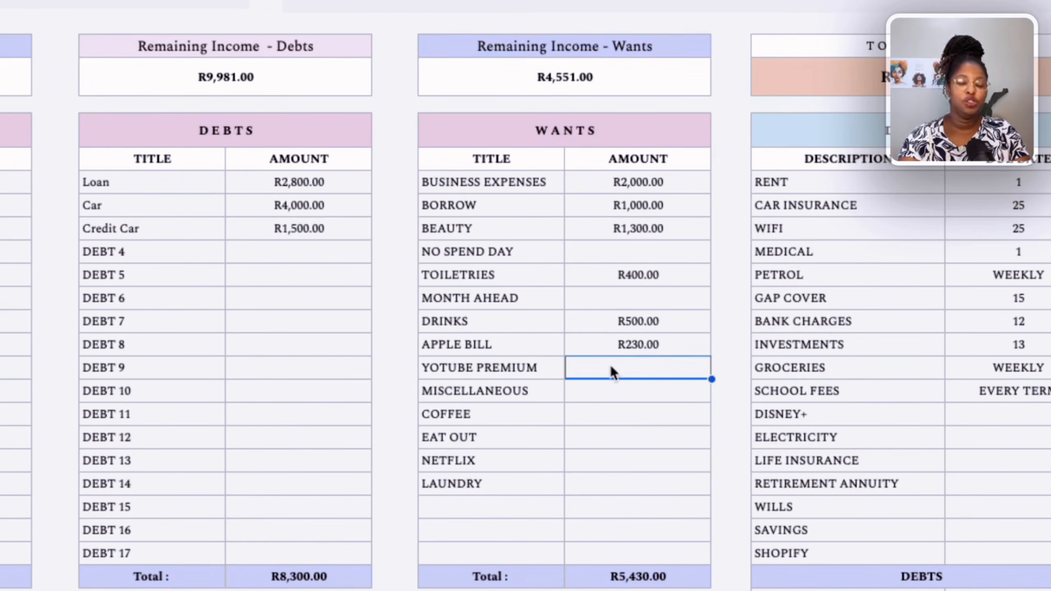
type("100")
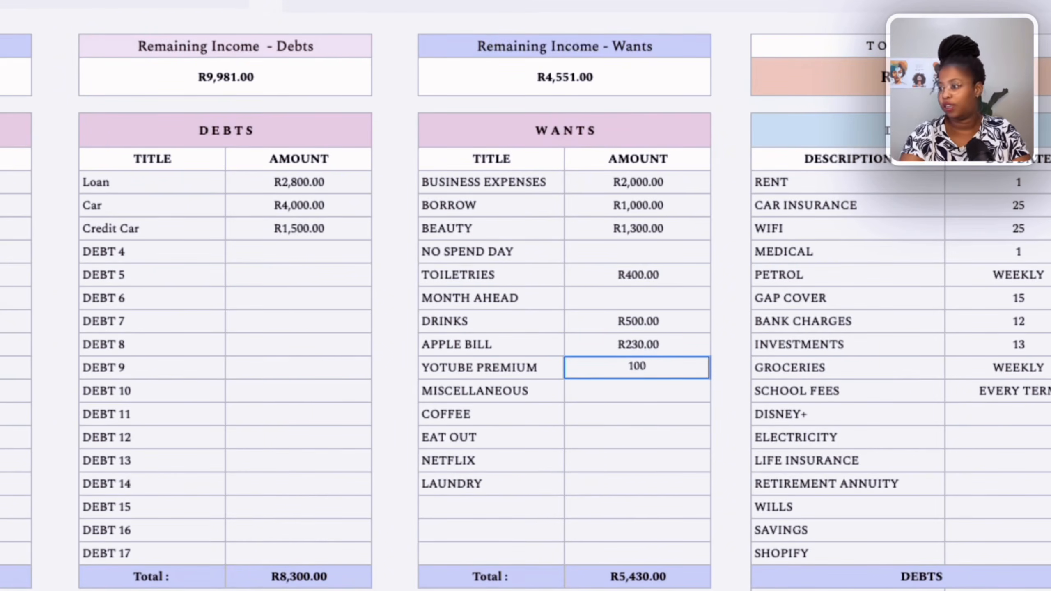
left_click(615, 397)
type("1")
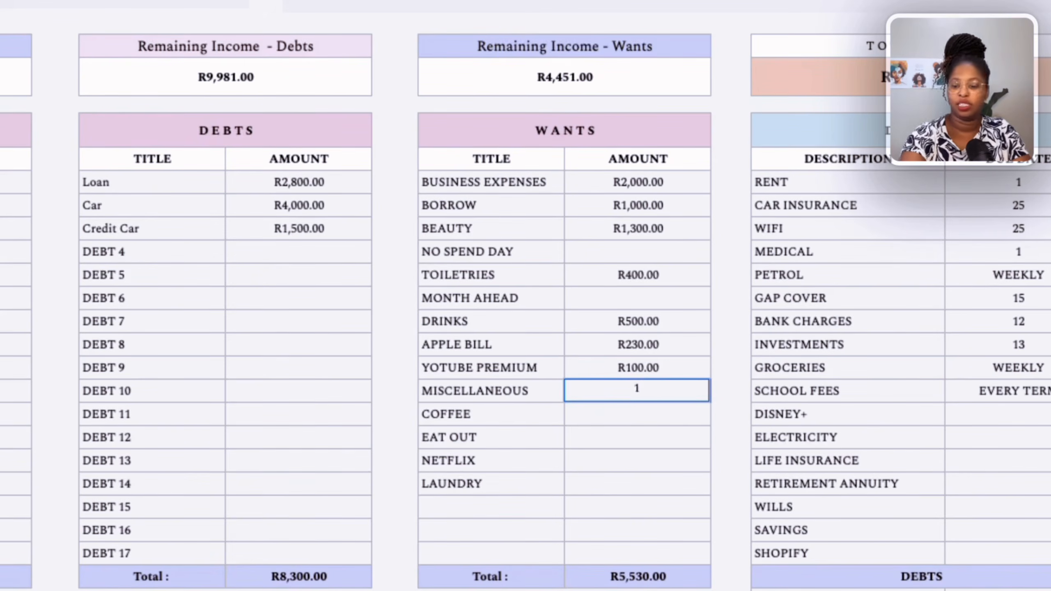
type("000")
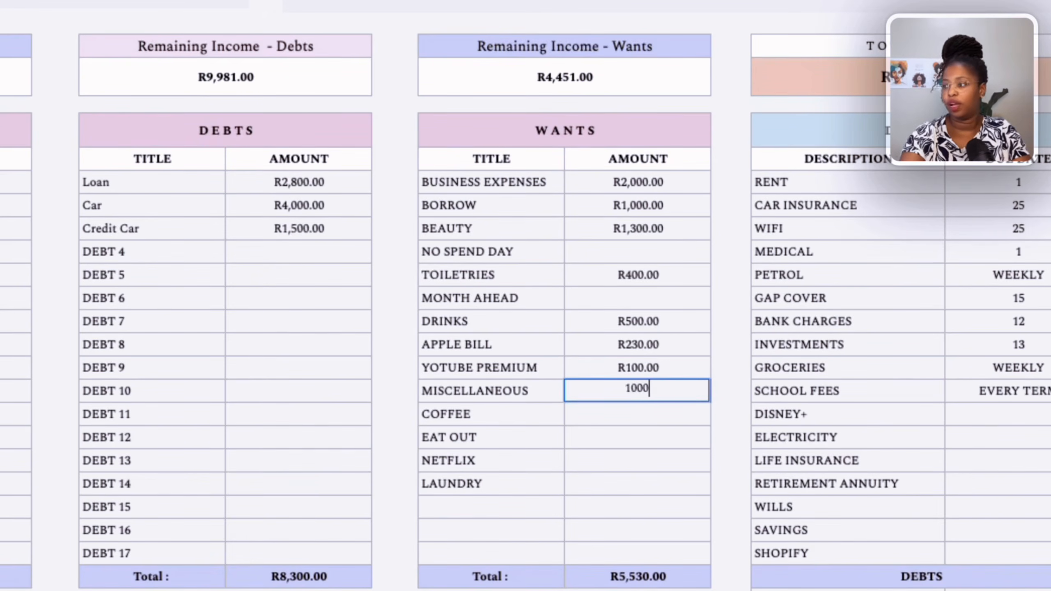
Enter wants amounts of 200 for Coffee and 1000 for Eat Out.
left_click(640, 421)
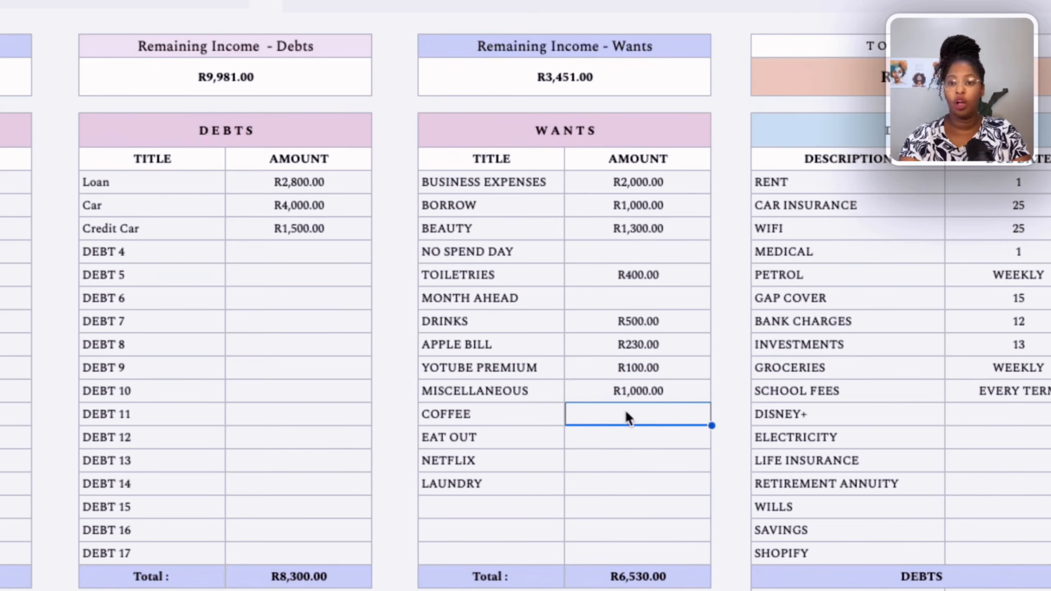
type("200")
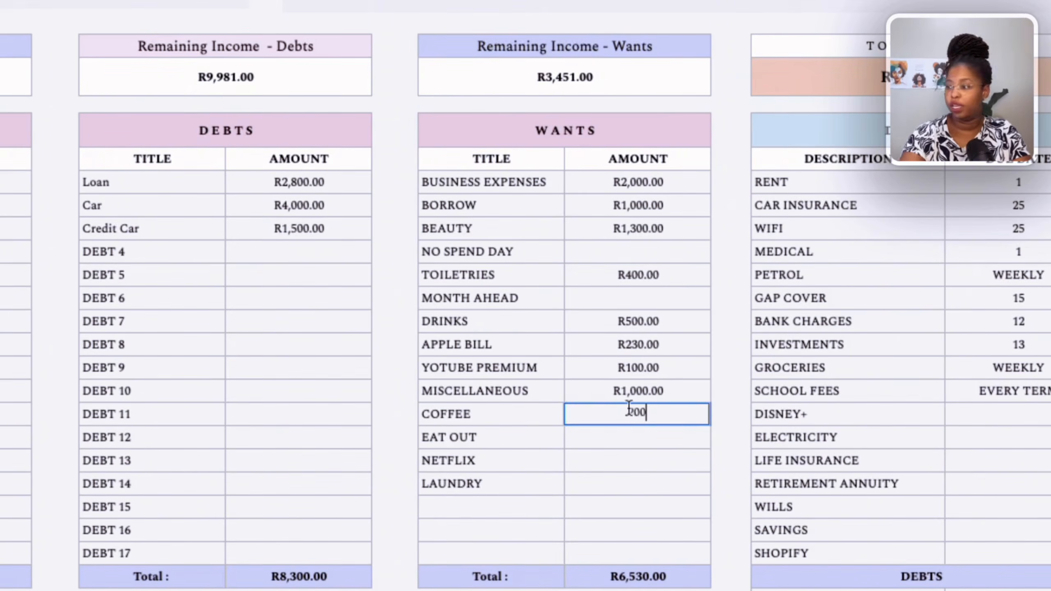
left_click(636, 442)
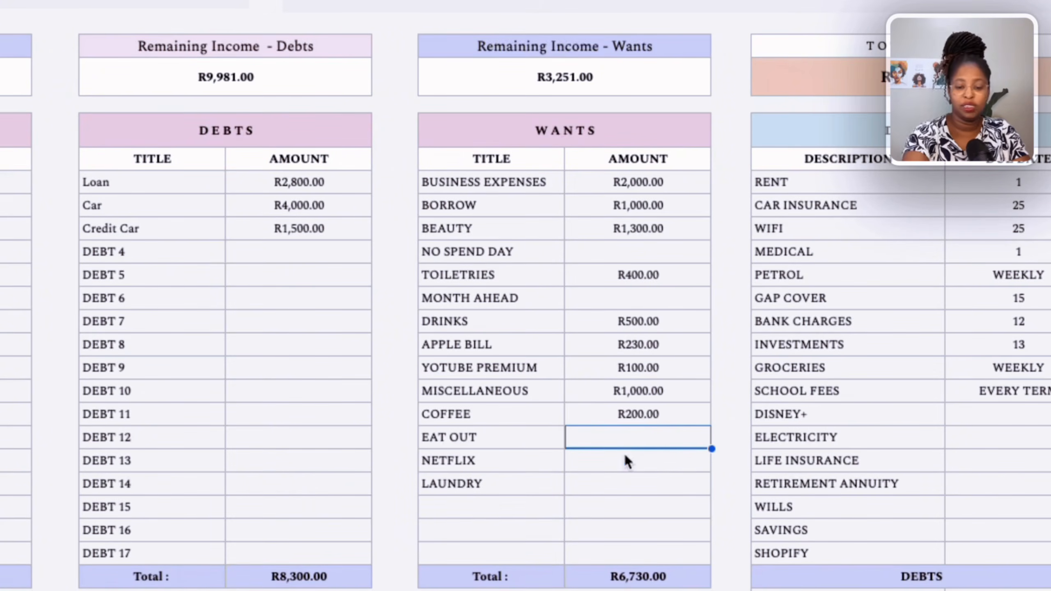
type("1000")
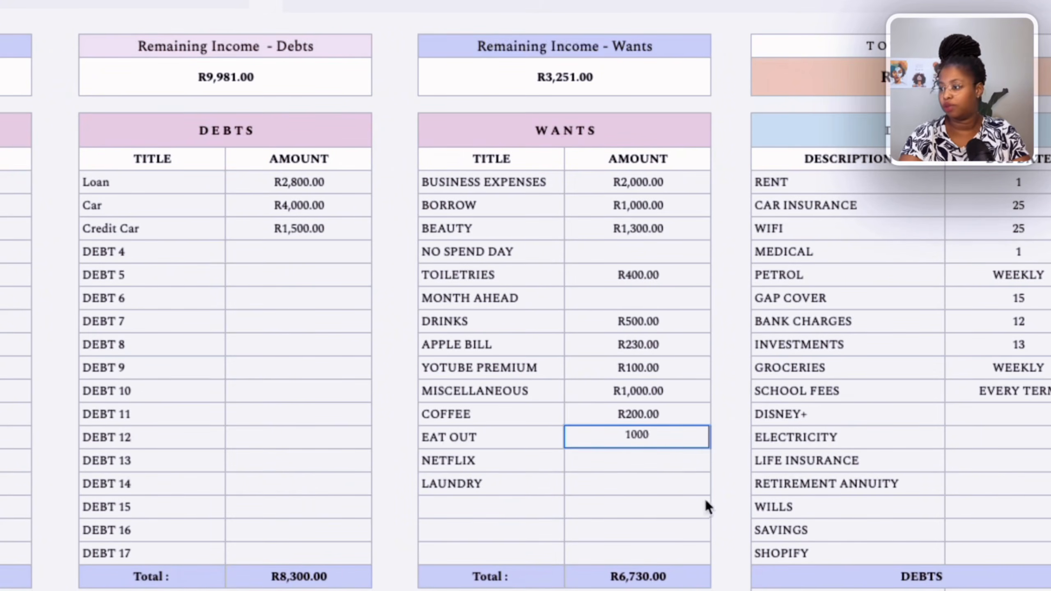
Enter wants amounts of 179 for Netflix and 600 for Laundry.
left_click(670, 456)
type("179")
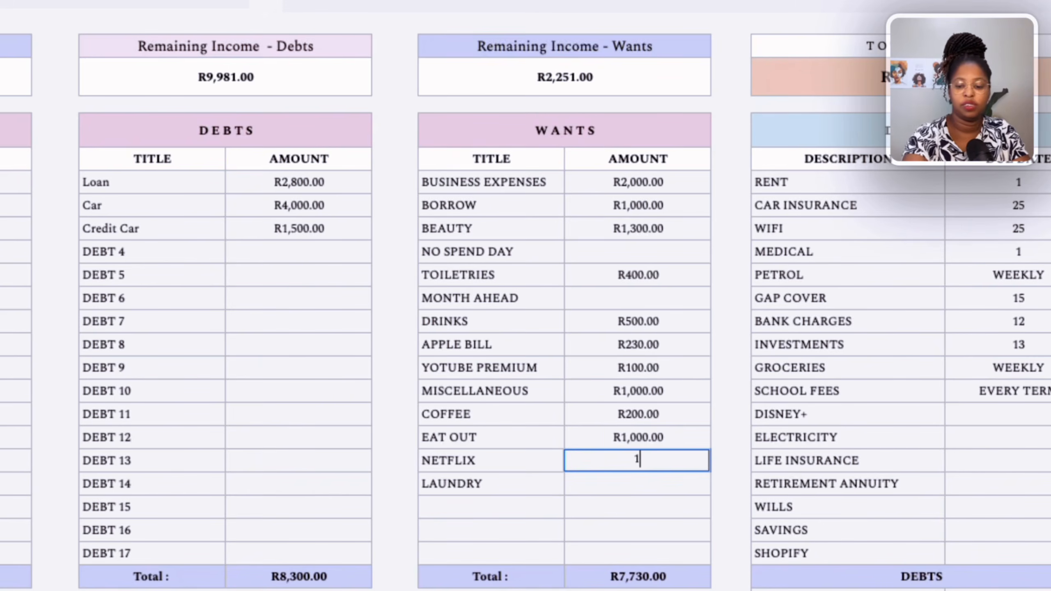
left_click(672, 492)
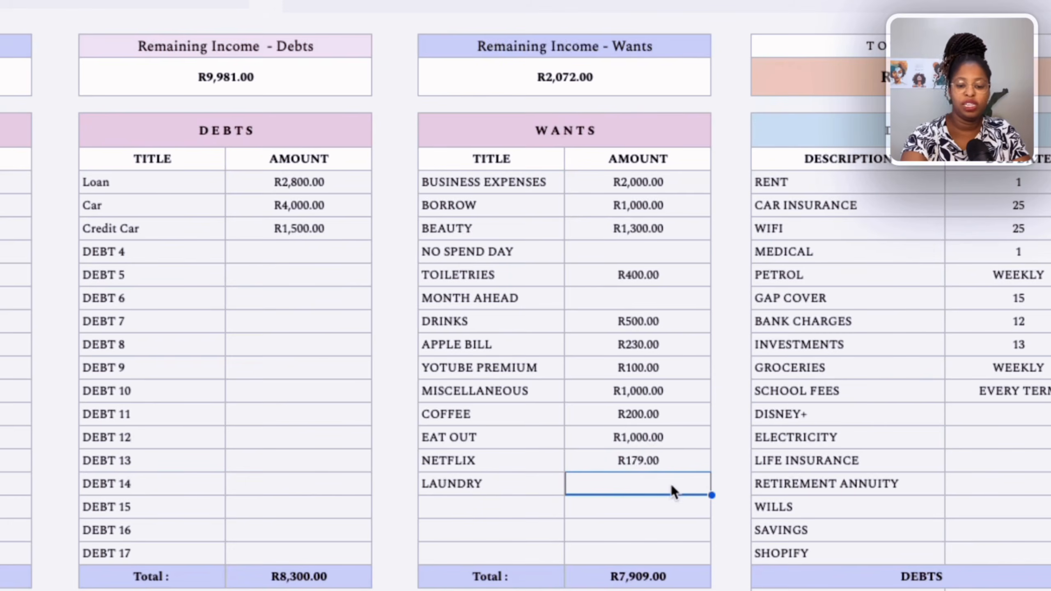
type("600")
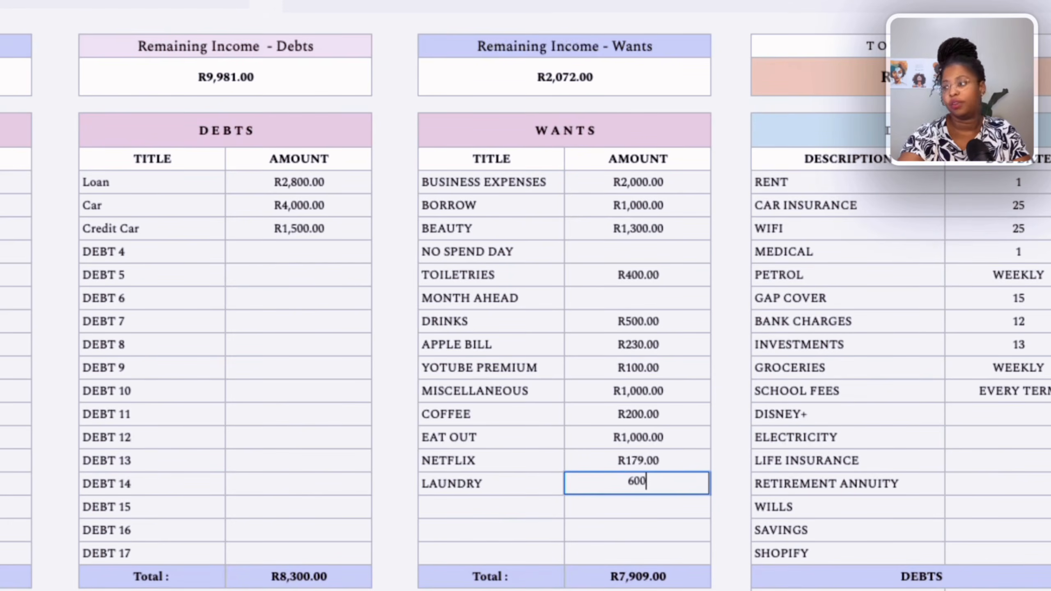
left_click(699, 531)
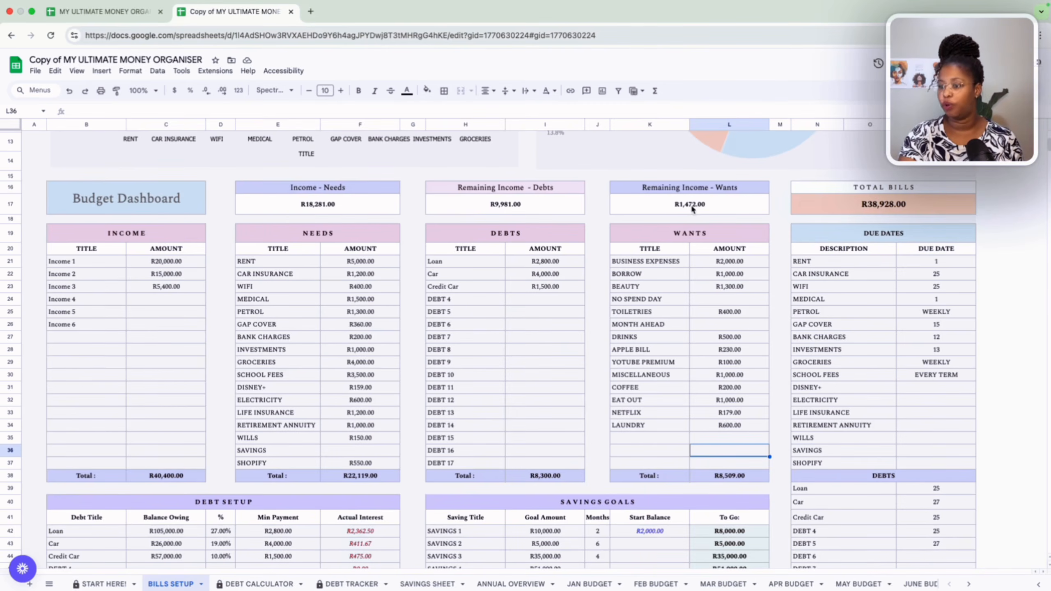
Inspect the needs amounts for Savings, Retirement Annuity and Investments.
left_click(337, 451)
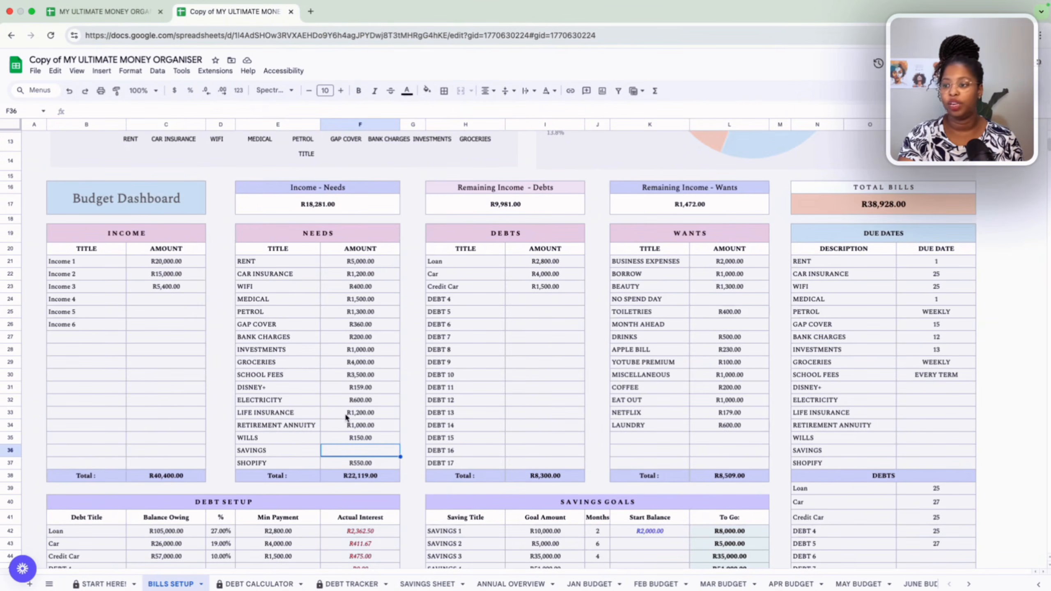
left_click(343, 426)
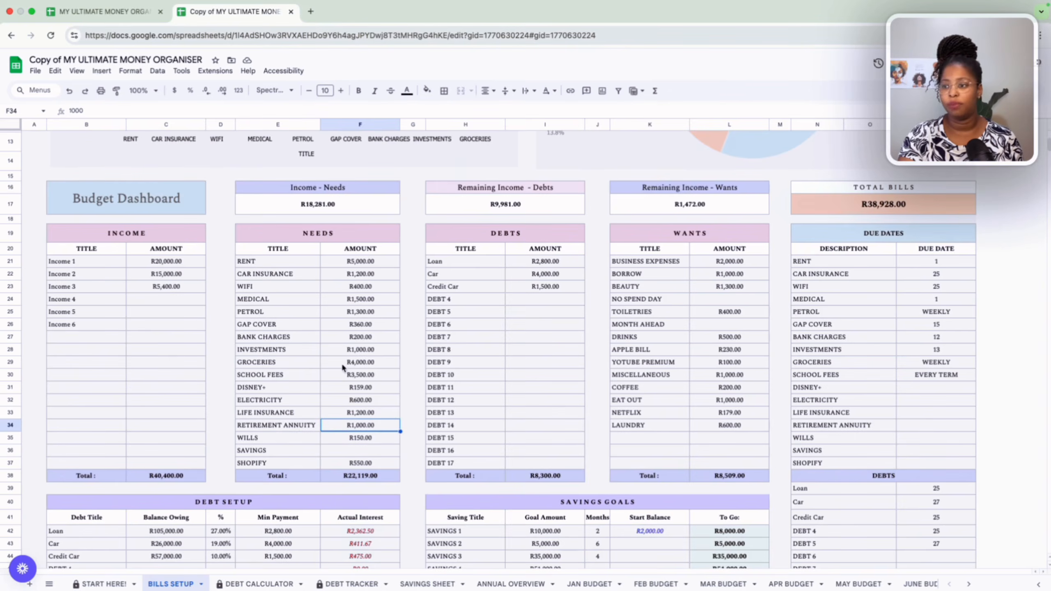
left_click(342, 351)
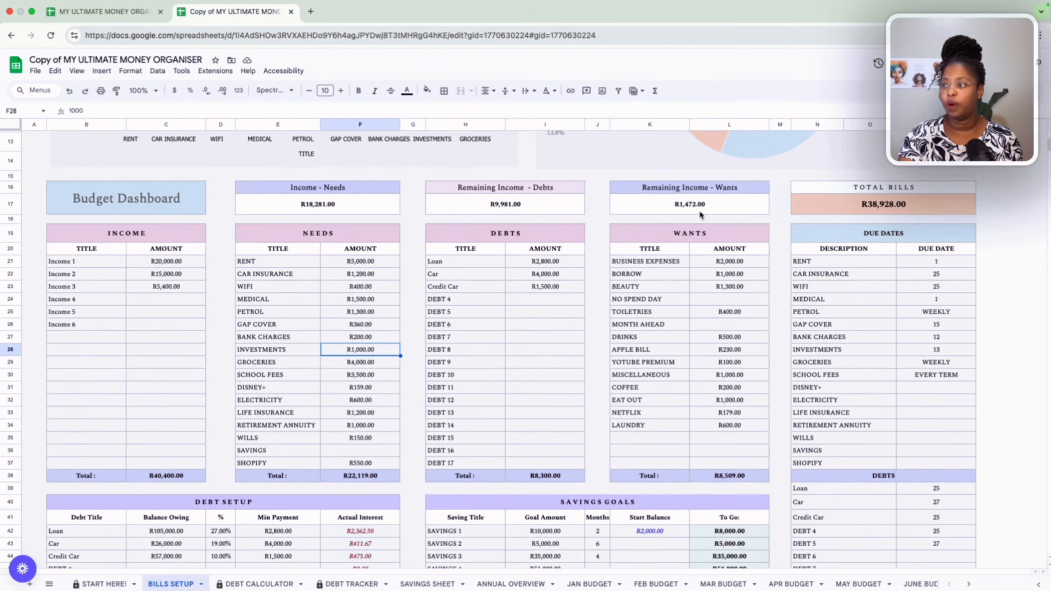
left_click(358, 452)
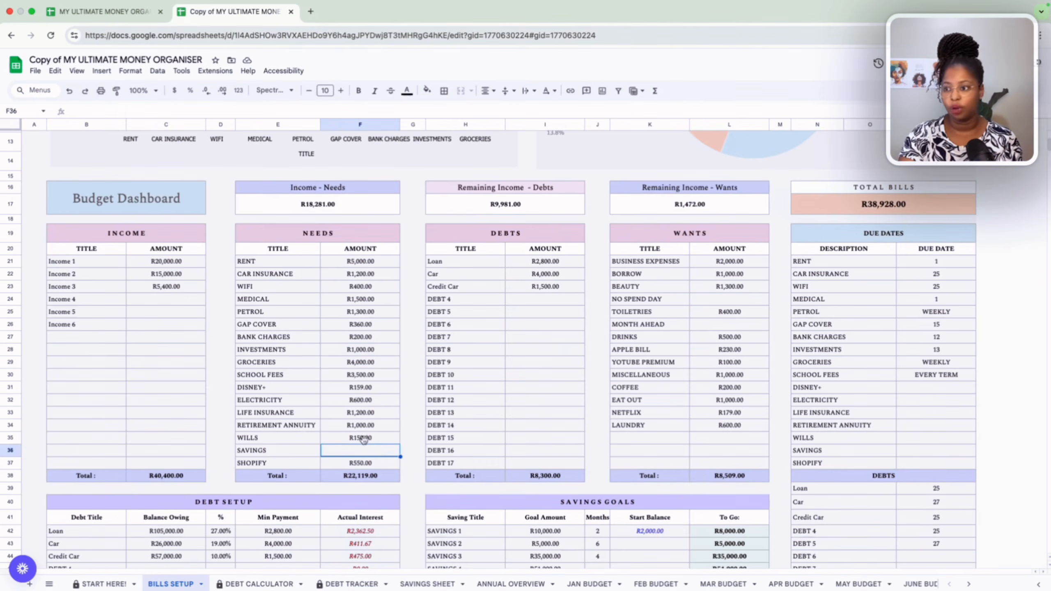
Inspect the Debt Setup table's balances owing, interest rates and minimum payments.
scroll(375, 382, "down", 3)
scroll(376, 386, "down", 5)
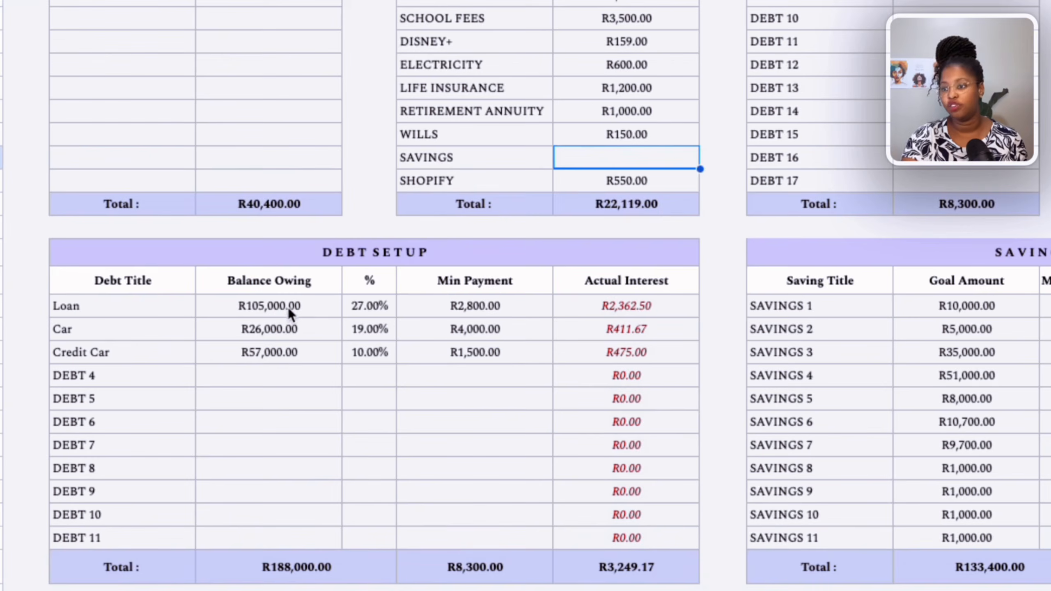
left_click(288, 308)
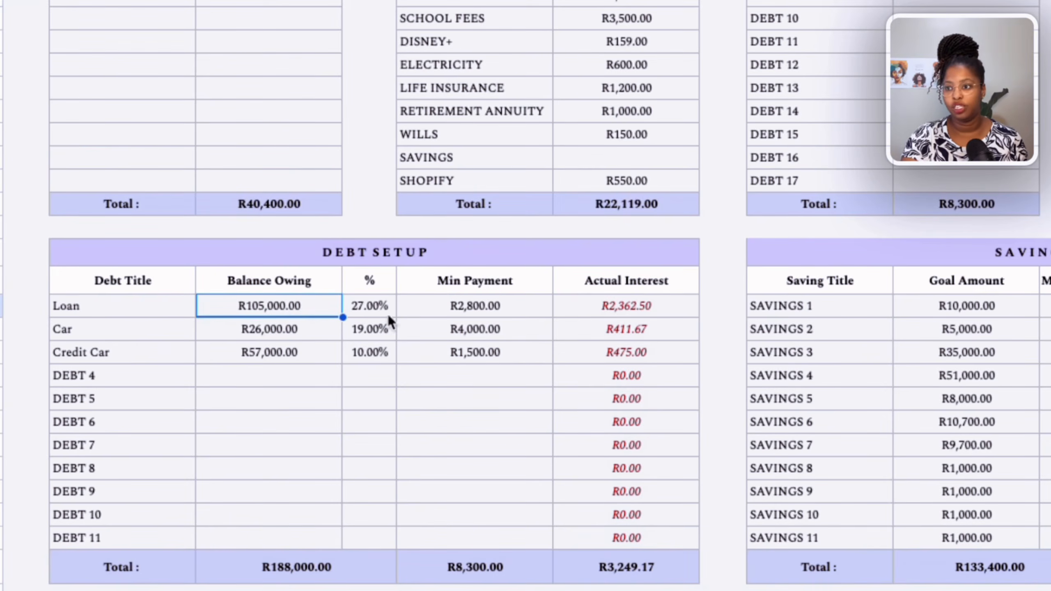
left_click(117, 302)
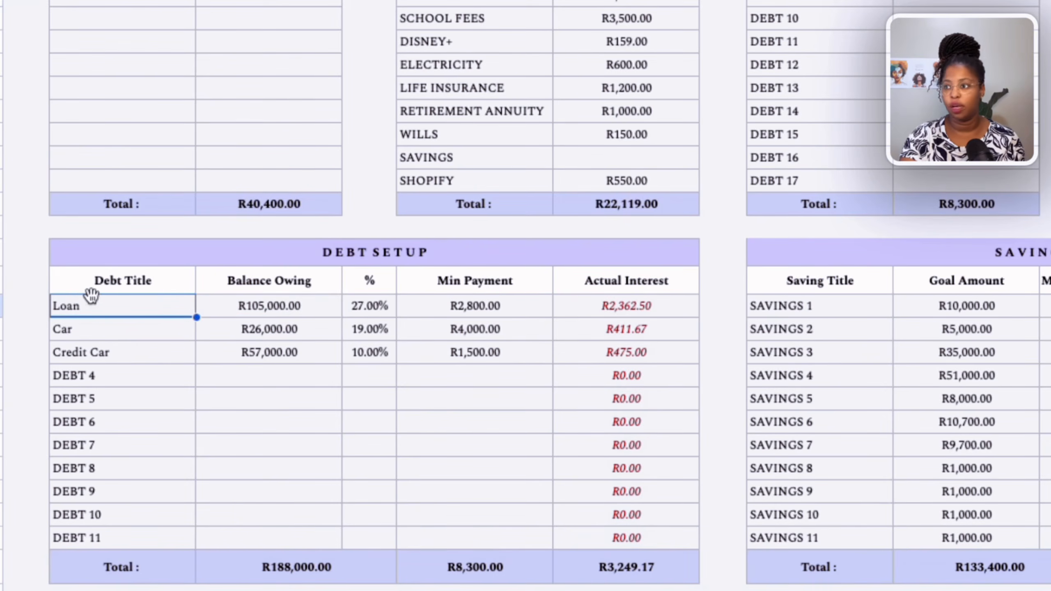
left_click(504, 305)
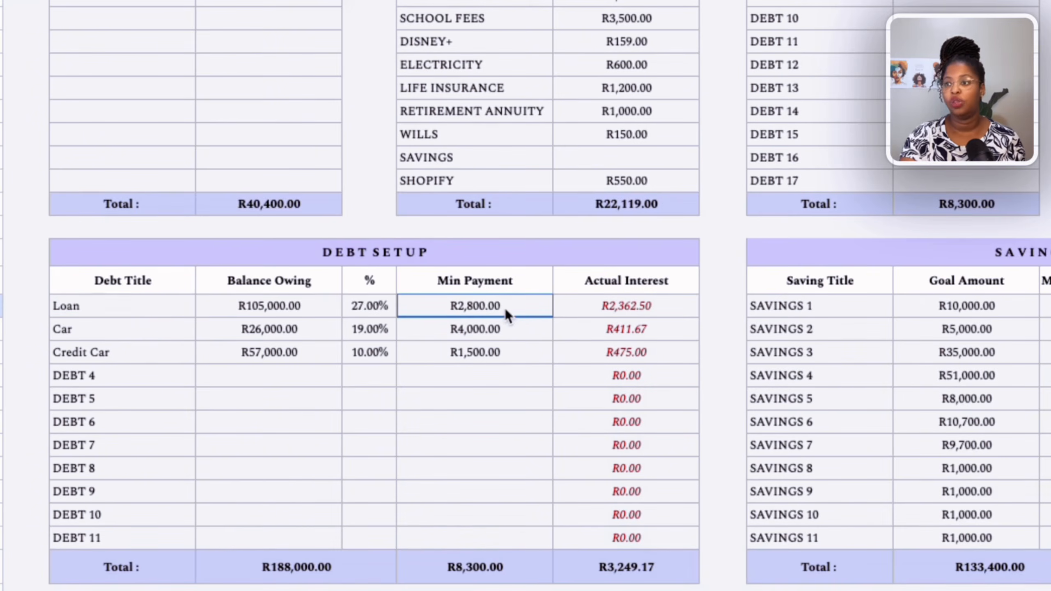
scroll(501, 312, "up", 10)
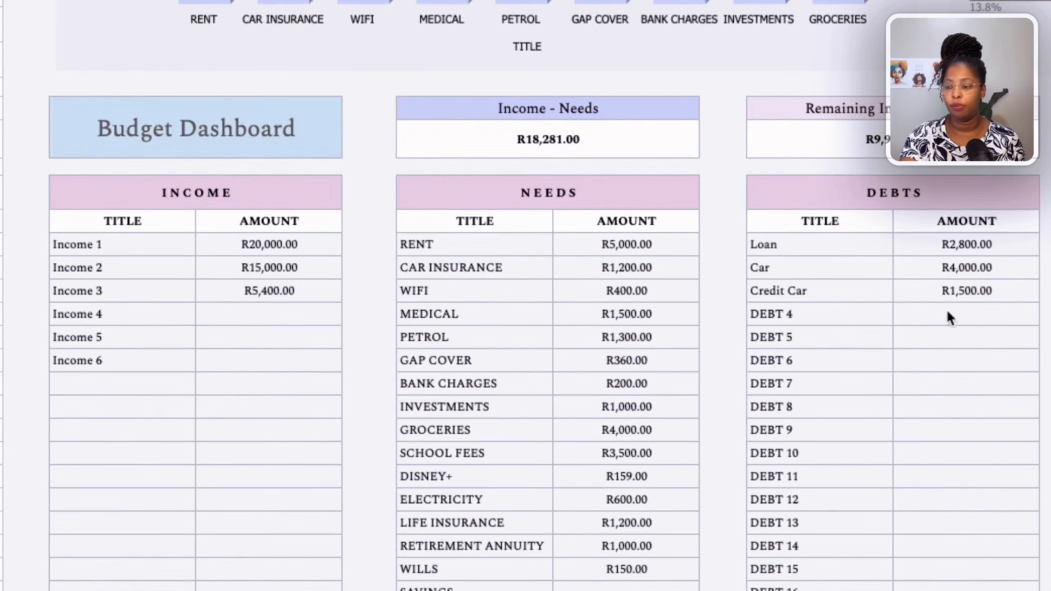
scroll(879, 392, "down", 10)
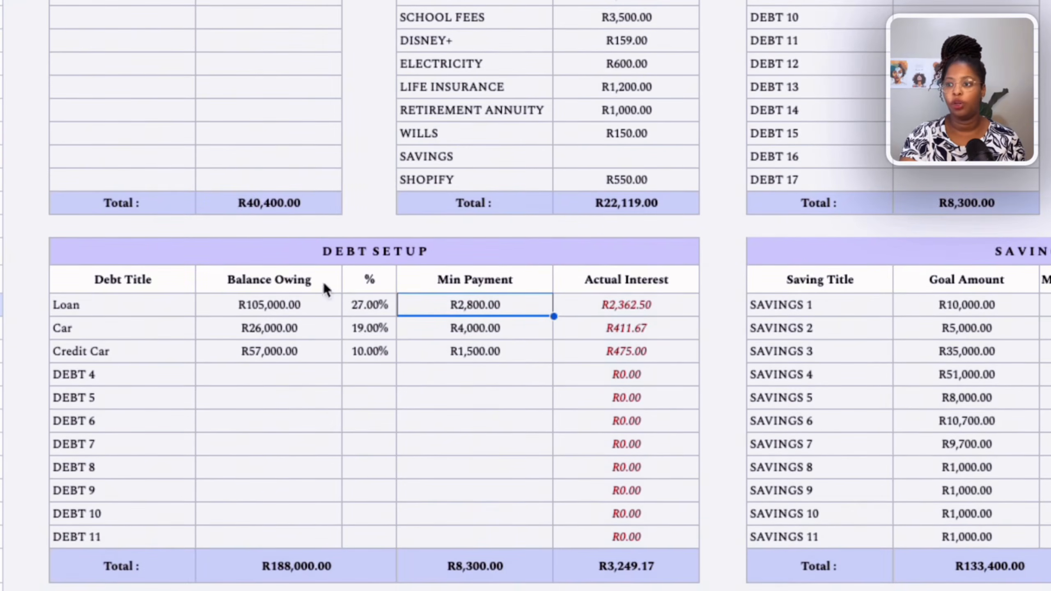
Set the Loan's balance owing in the Debt Setup table to 100000.
left_click(276, 309)
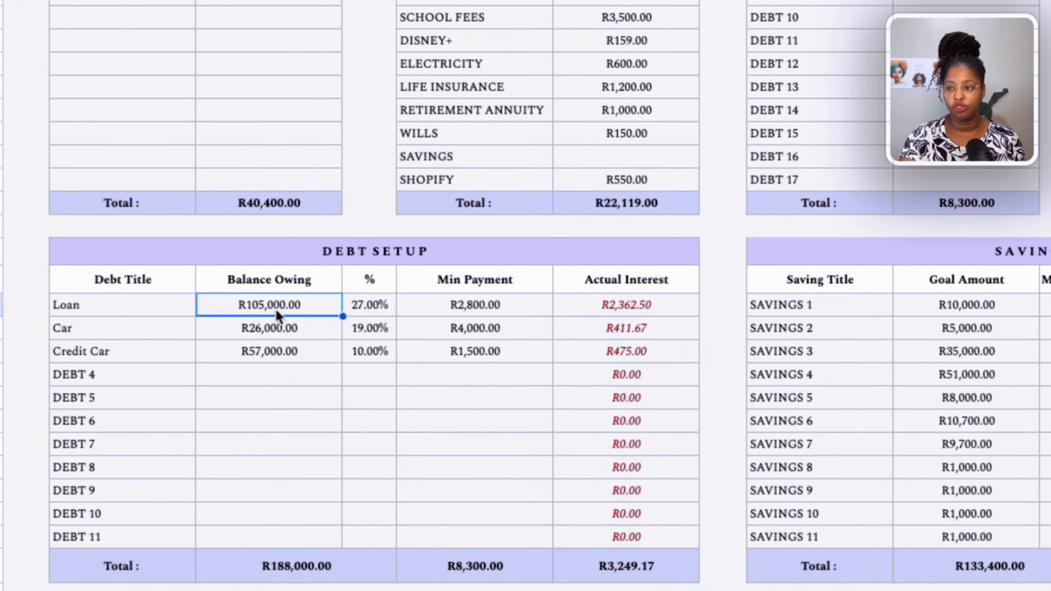
left_click(372, 313)
left_click(310, 314)
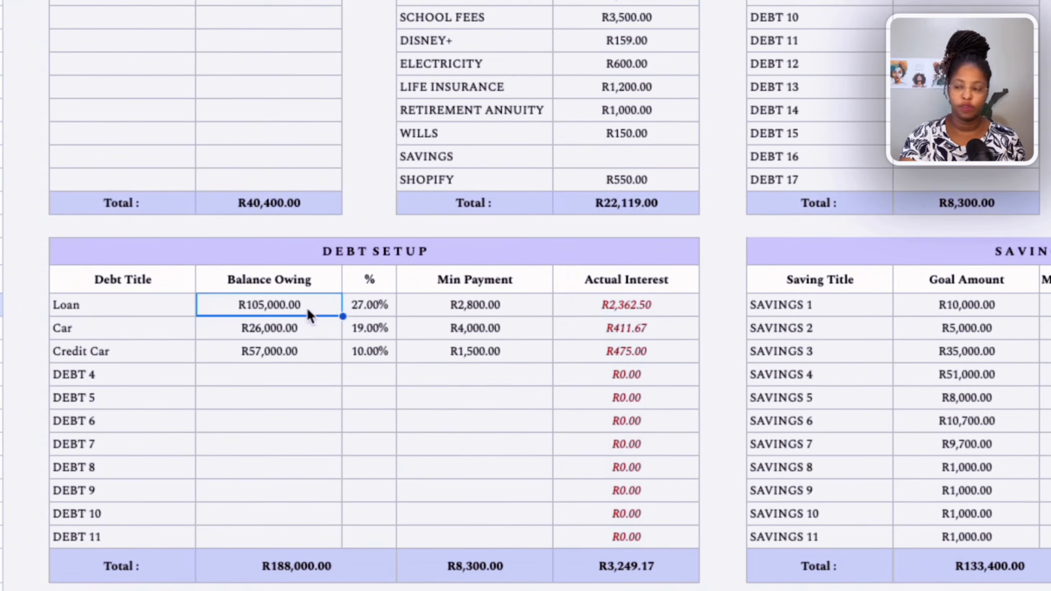
type("10")
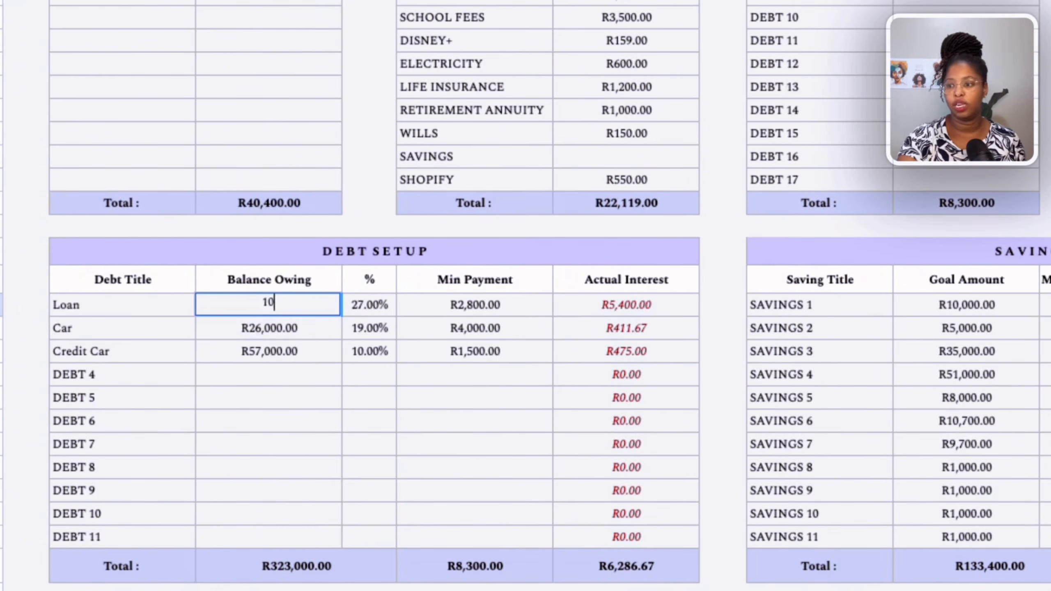
type("0,000000")
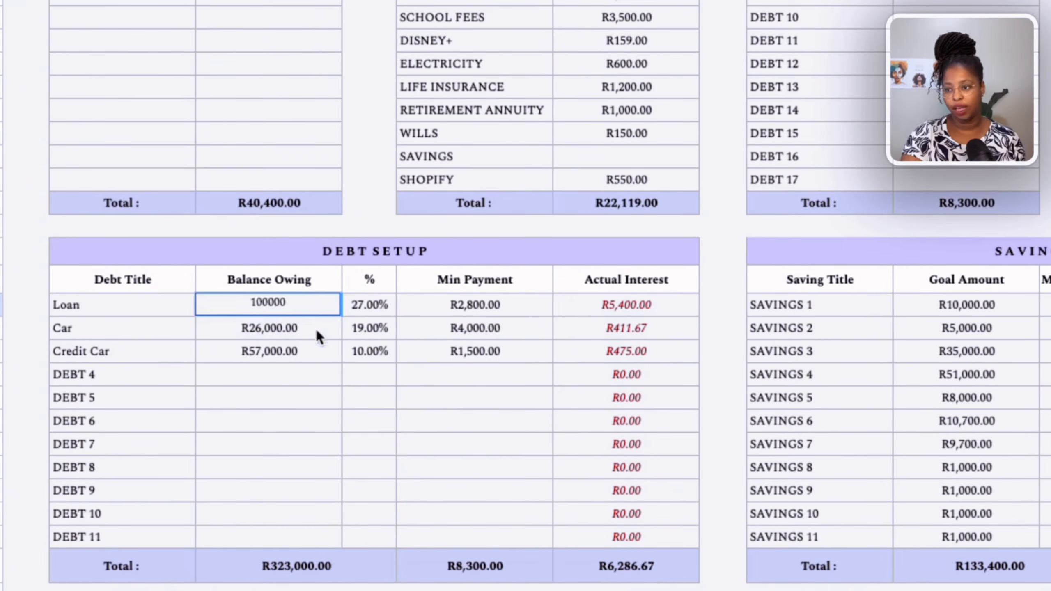
Set the Car's balance owing to 130000.
left_click(312, 325)
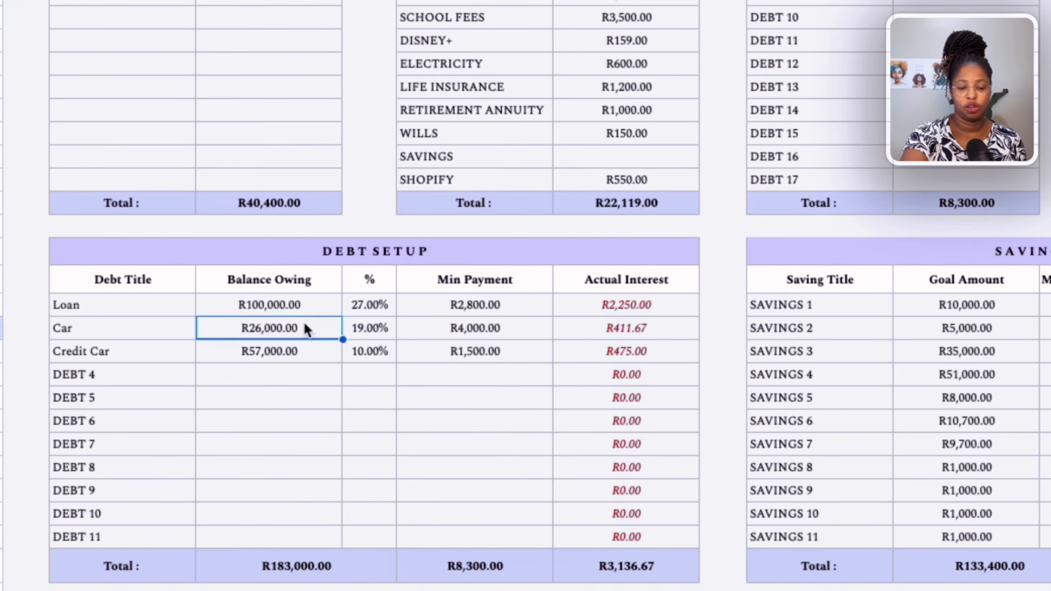
type("1")
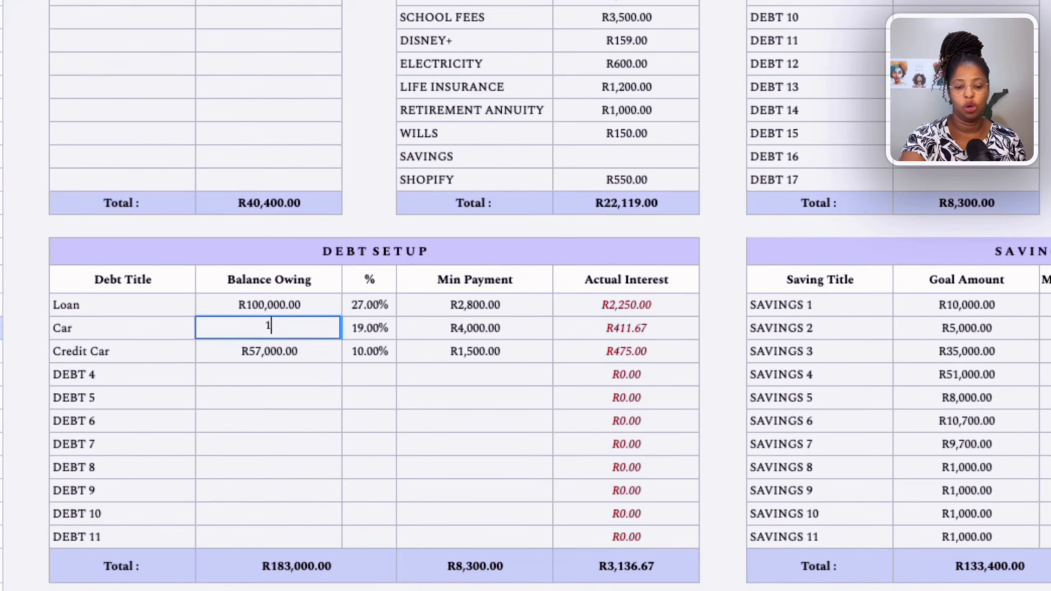
type("30000")
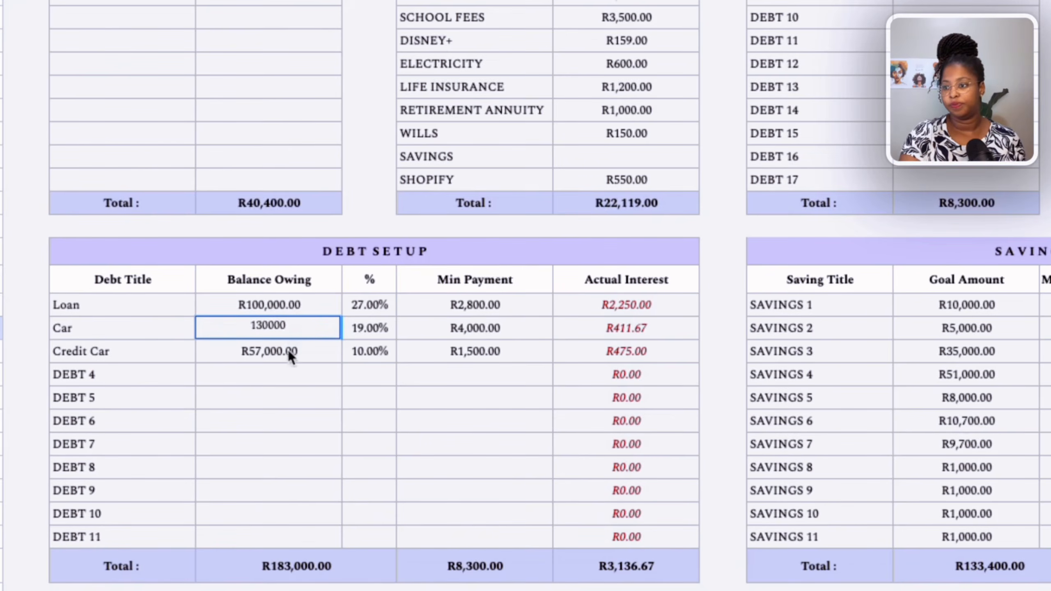
key("Return")
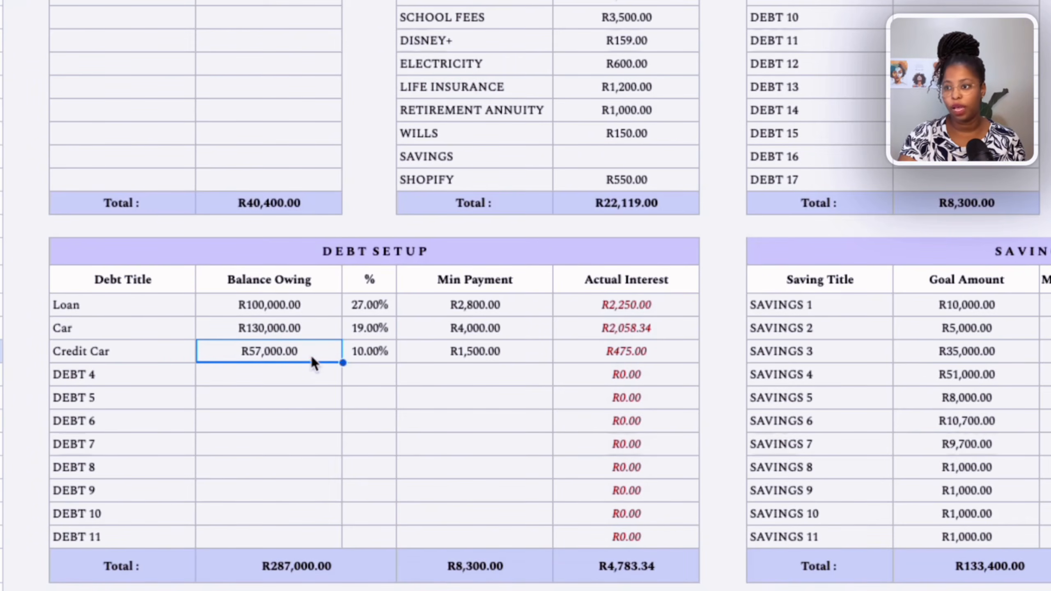
Set the debt interest rates to 22.5% for Loan, 12% for Car and 26% for Credit Car.
left_click(370, 312)
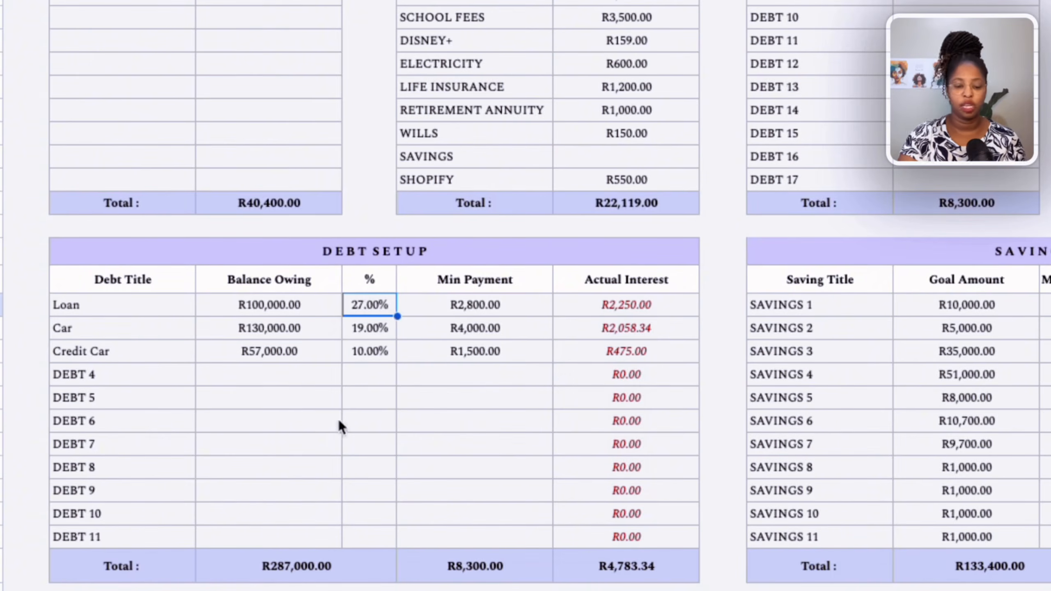
type("22.5")
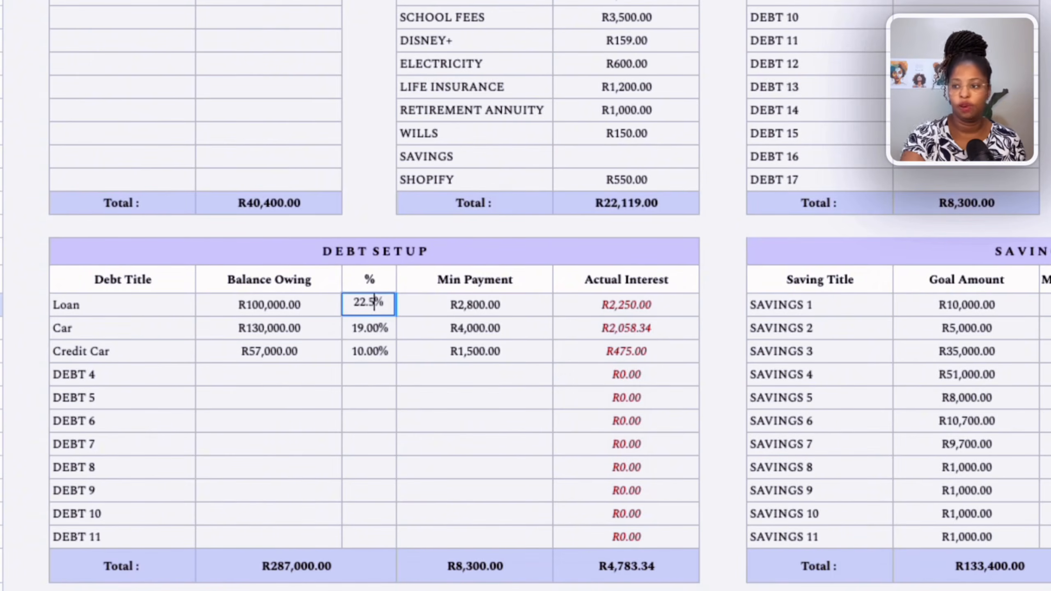
left_click(358, 333)
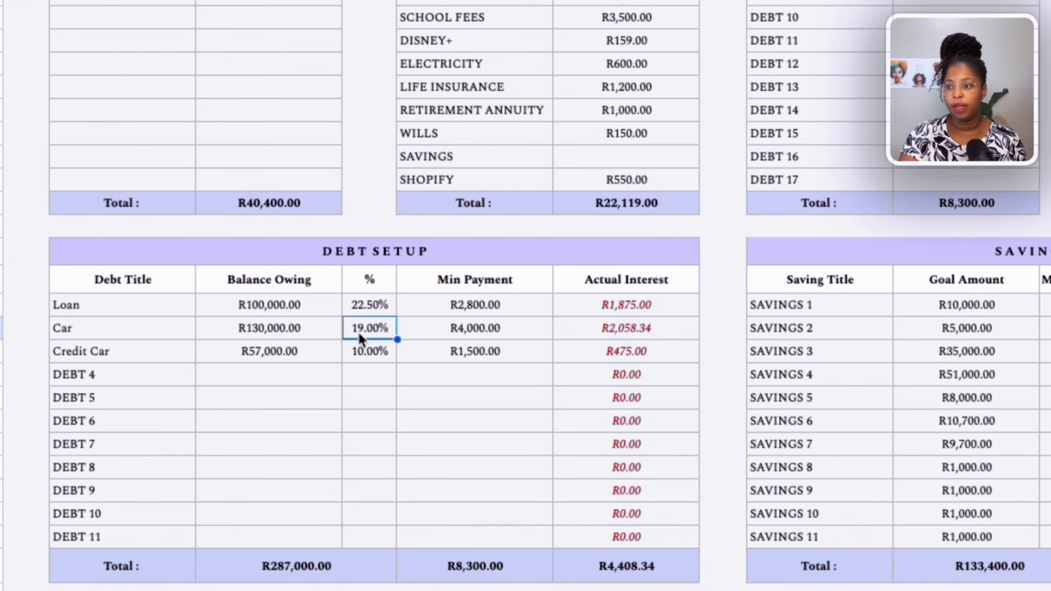
type("12")
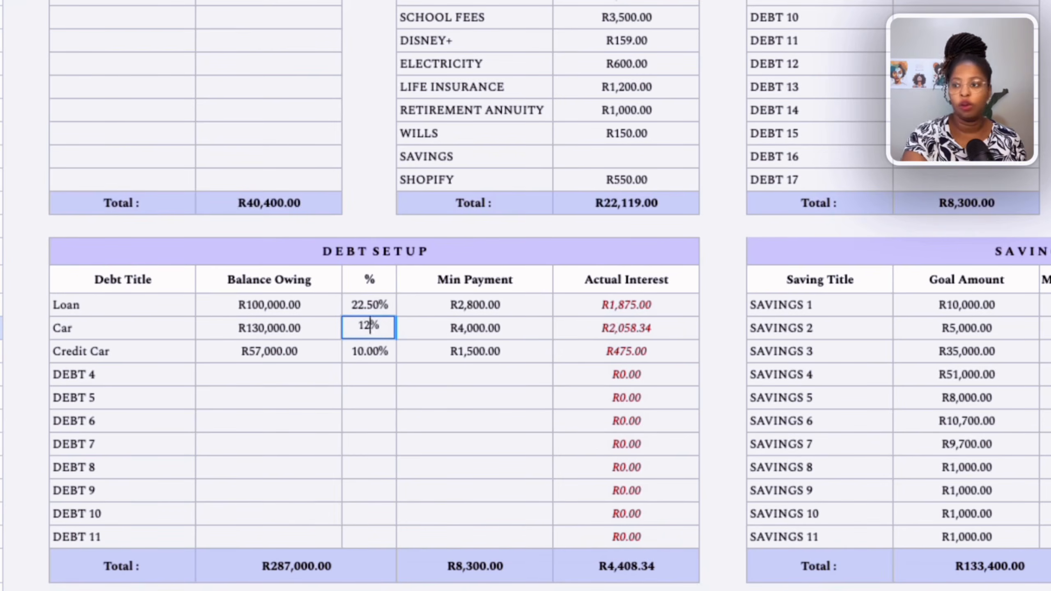
left_click(354, 355)
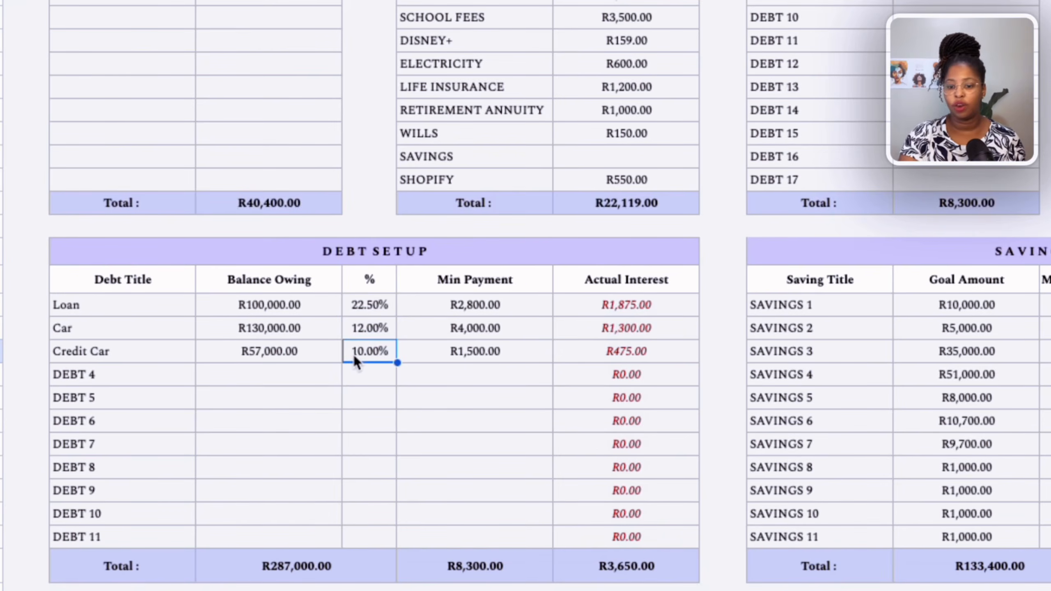
type("26")
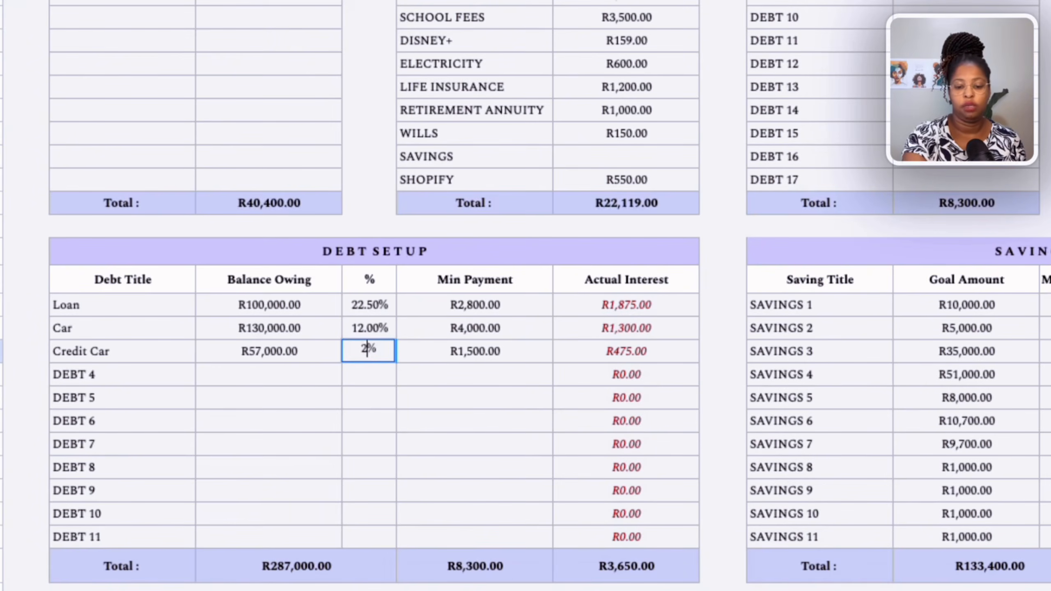
left_click(358, 396)
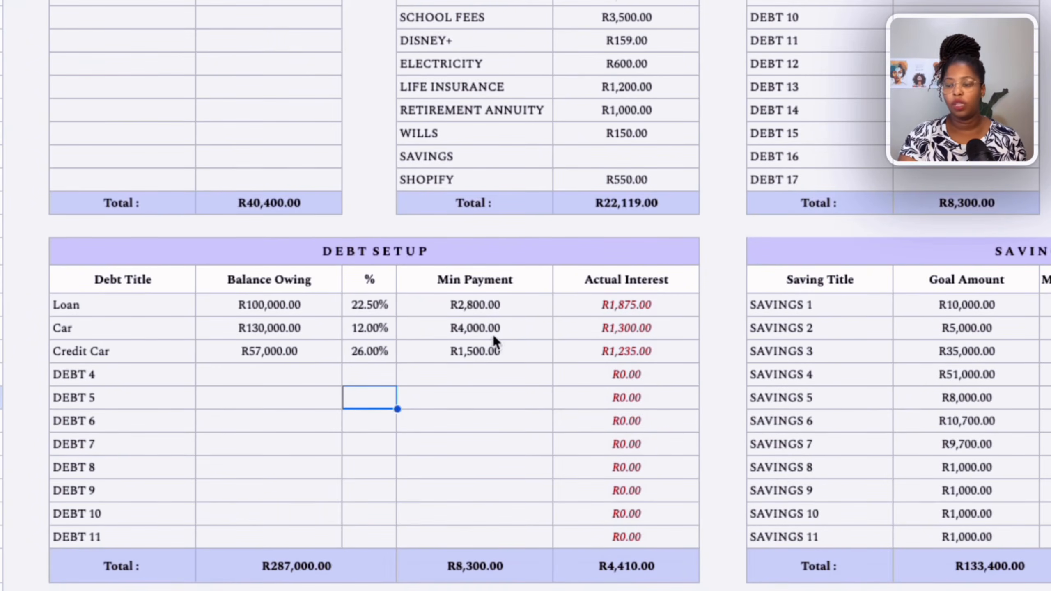
Review the debt payoff figures on the Debt Calculator sheet and return to Bills Setup.
left_click(323, 308)
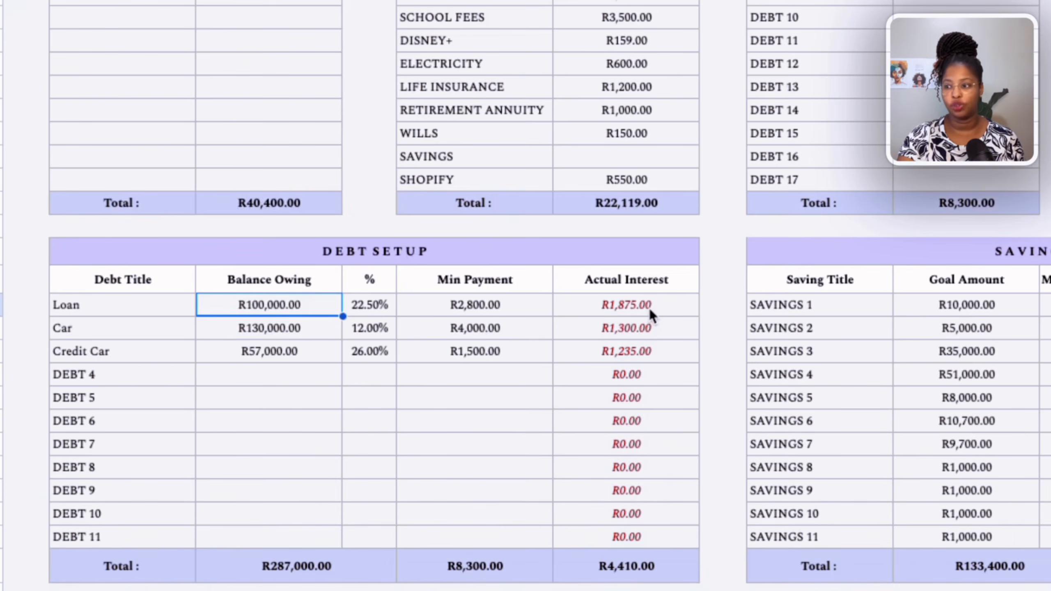
left_click(492, 304)
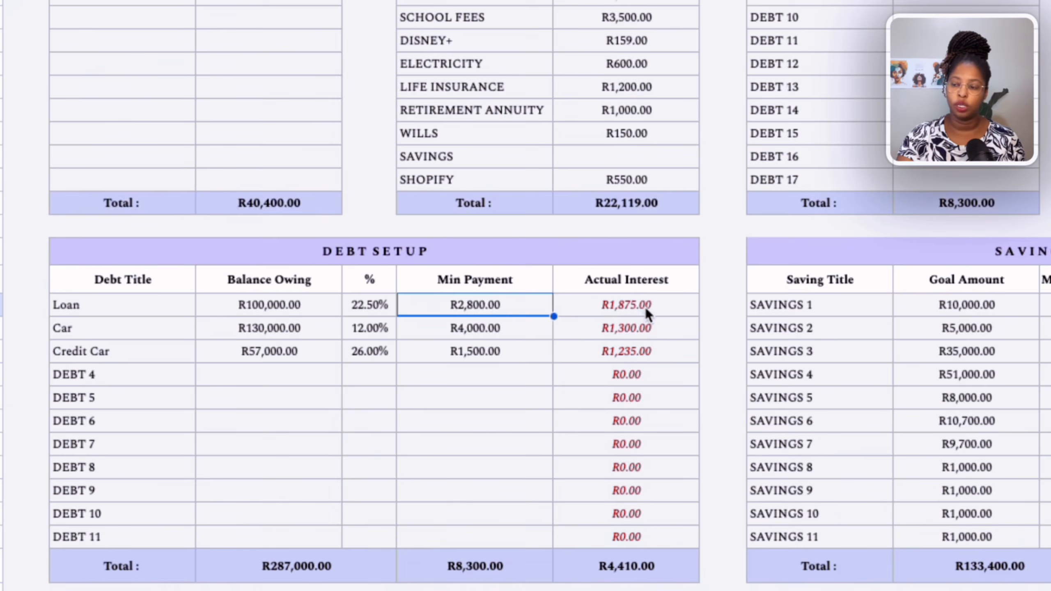
left_click(301, 303)
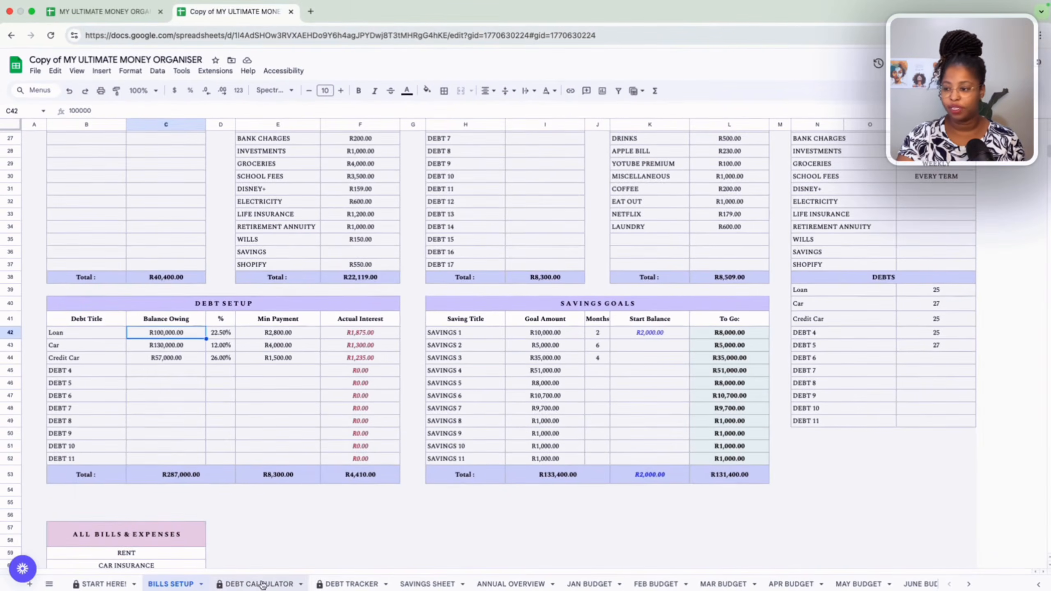
left_click(262, 584)
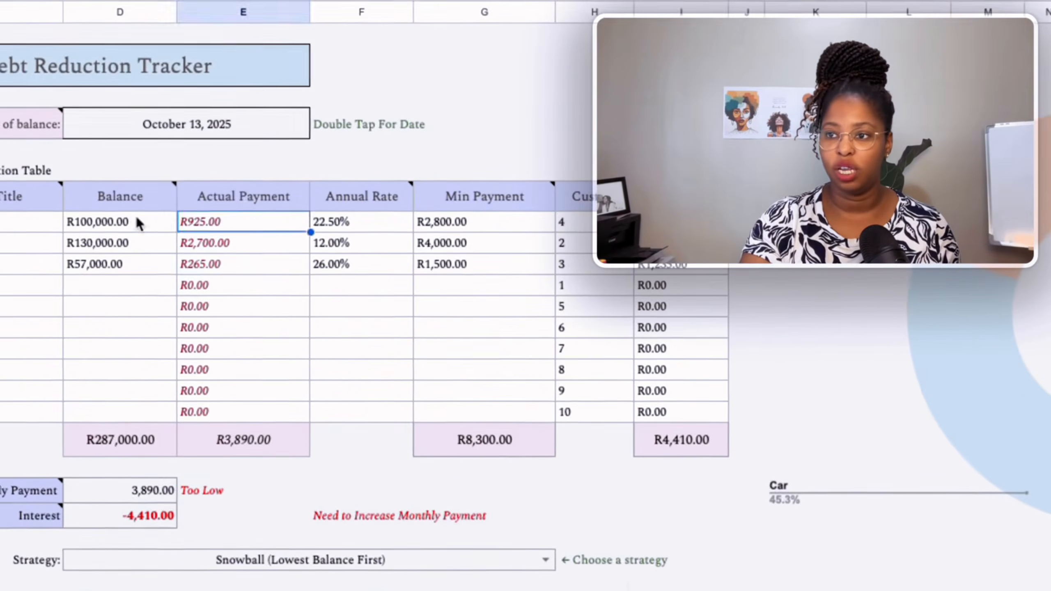
left_click(166, 237)
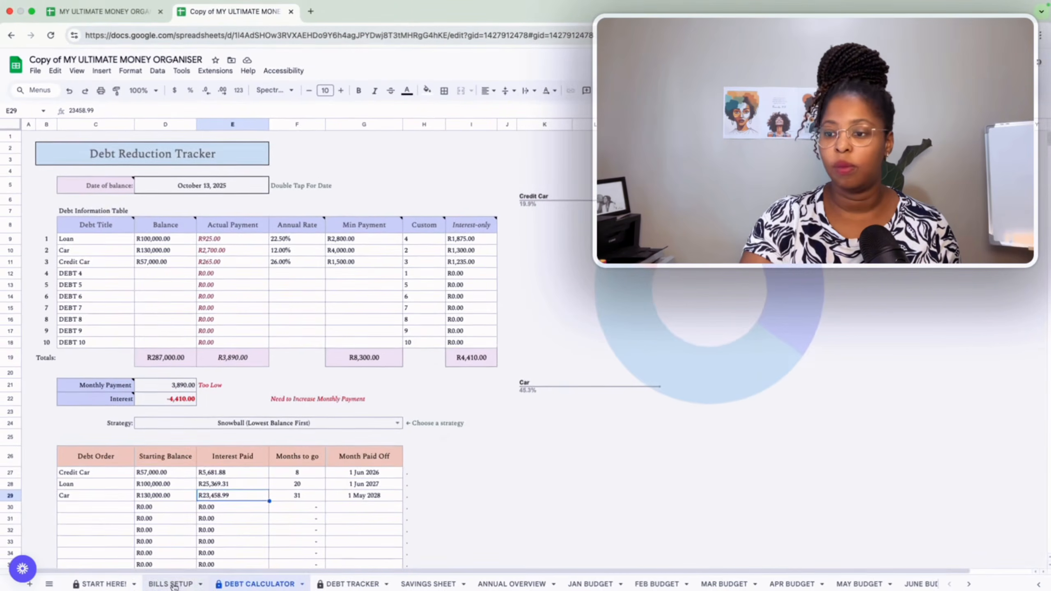
left_click(171, 584)
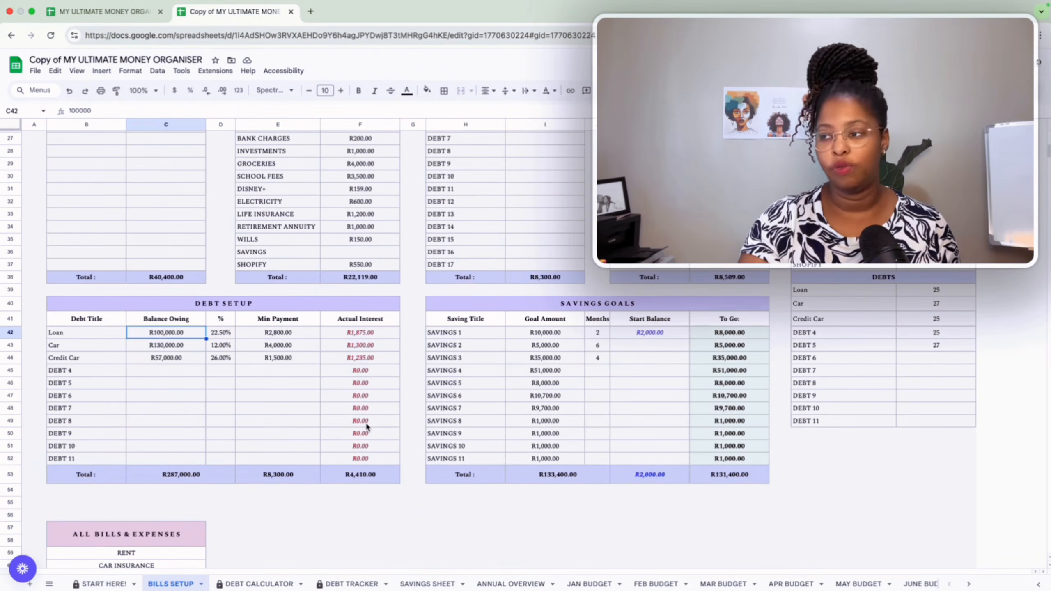
Rename the first savings goal title from SAVINGS 1 to EMERGENCY FUND.
scroll(367, 426, "up", 1)
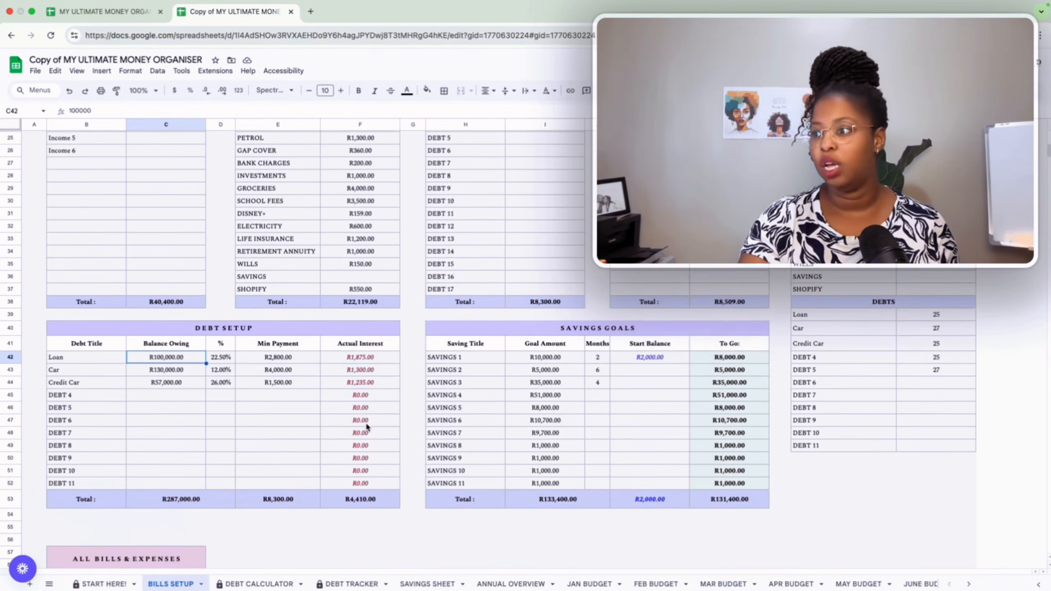
left_click(486, 360)
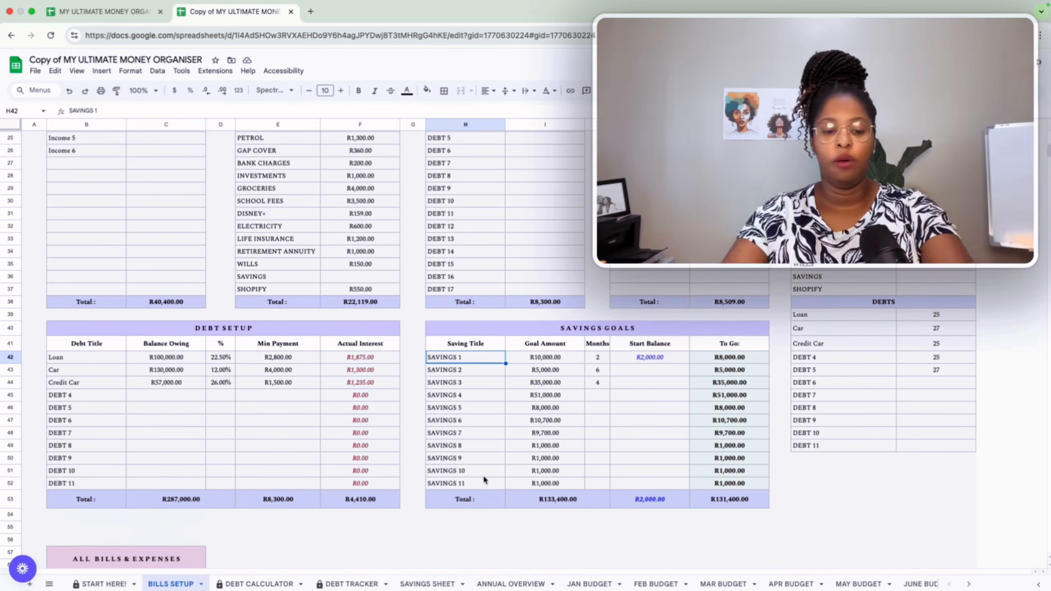
type("Emeger")
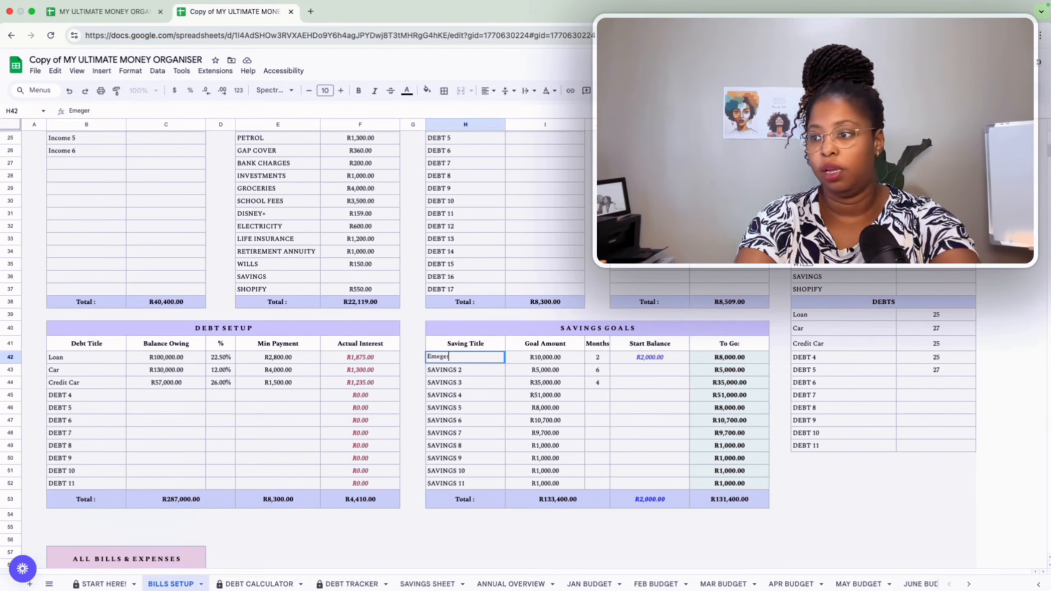
key("BackSpace")
key("BackSpace")
key("BackSpace")
key("BackSpace")
key("BackSpace")
key("BackSpace")
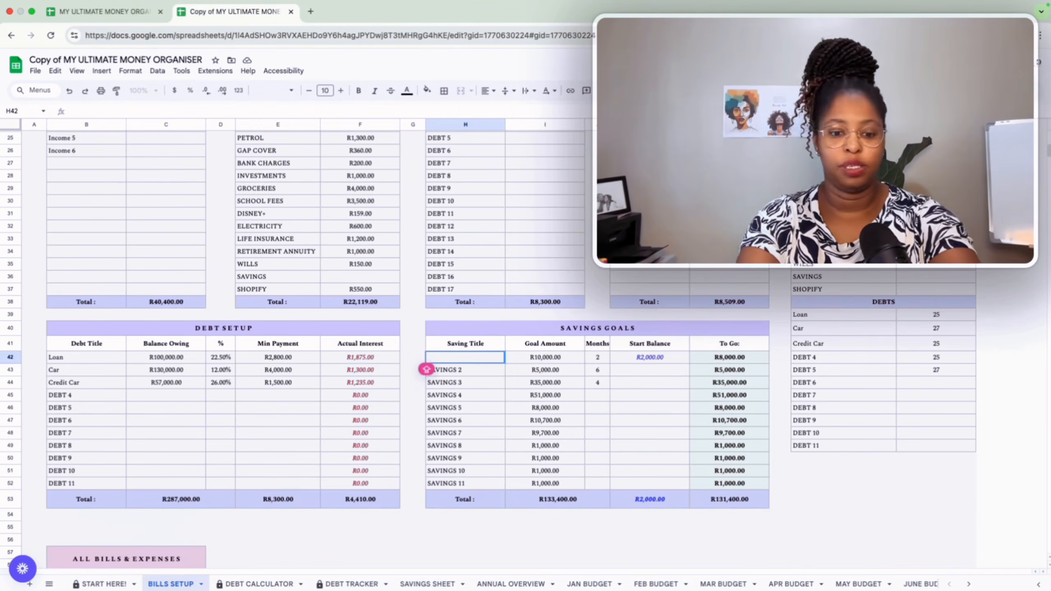
type("EMER")
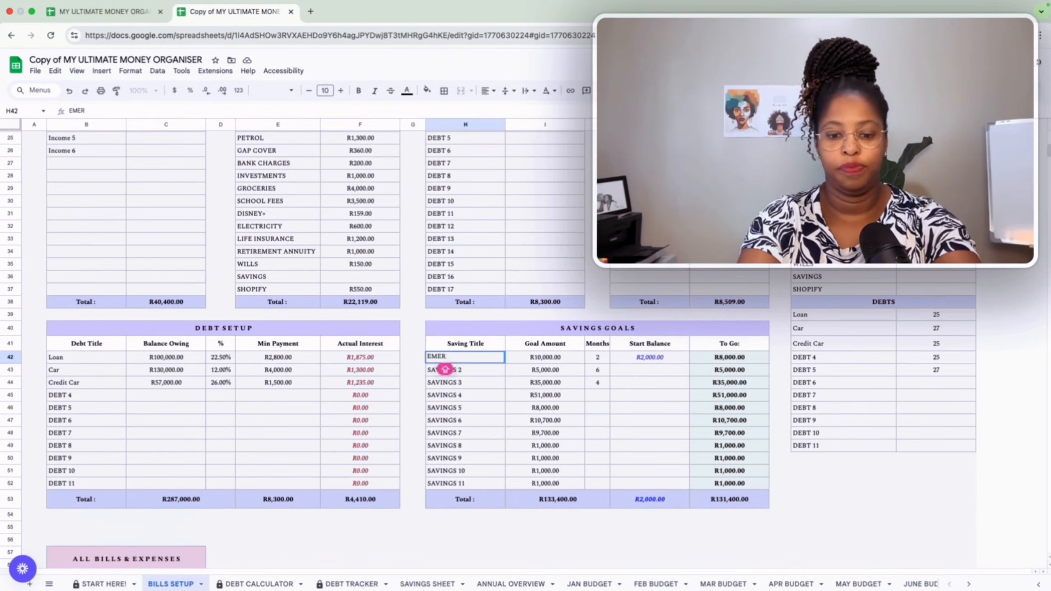
type("GENCY FUND")
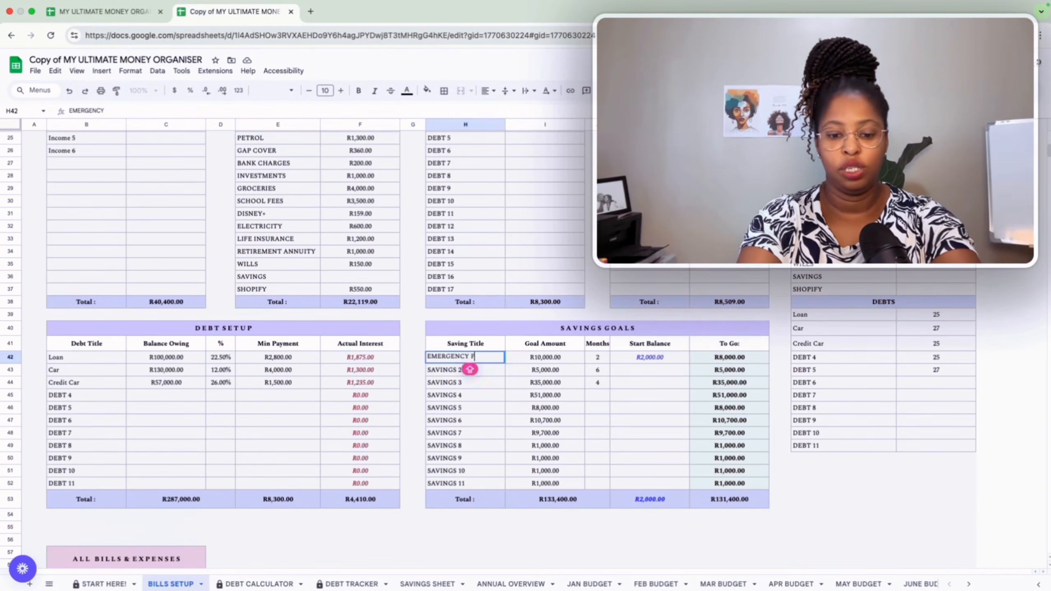
left_click(480, 446)
scroll(479, 446, "up", 5)
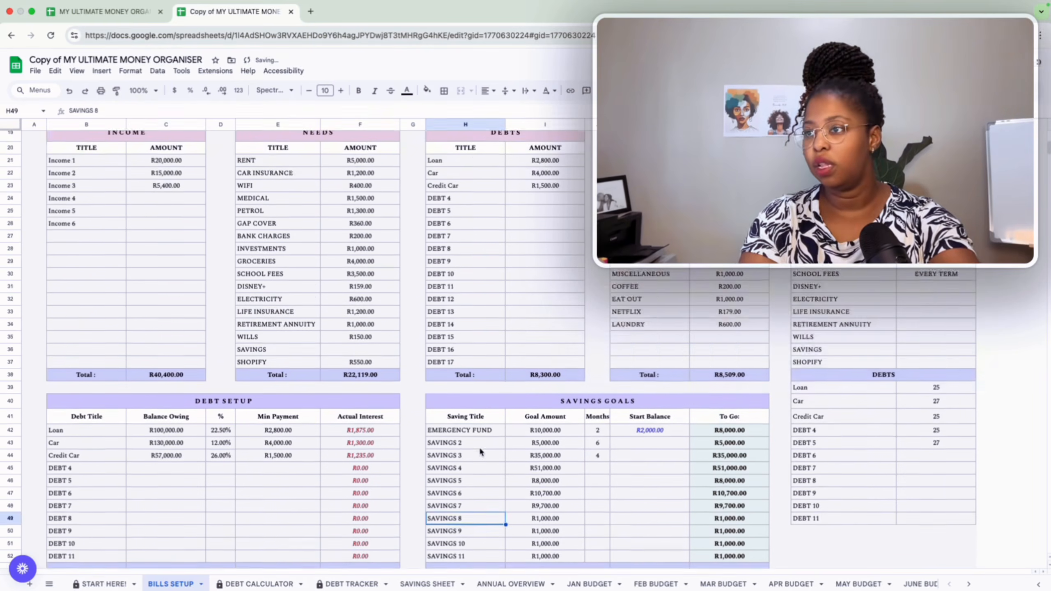
left_click(473, 261)
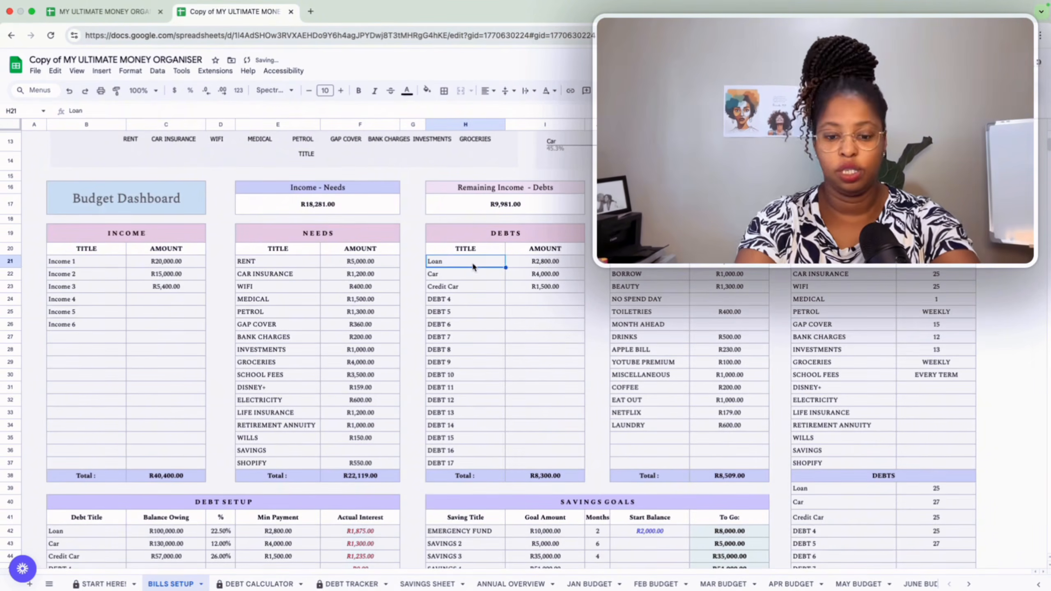
Rename the debt titles to LOAN, CAR and CREDIT CARD.
type("LOAN")
key("Return")
type("CAR")
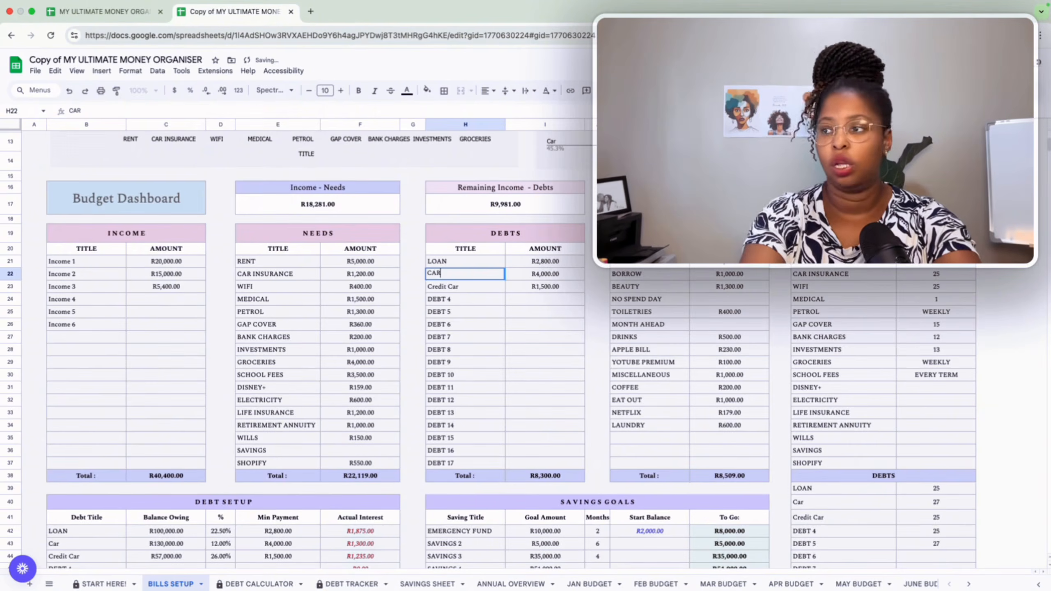
key("Return")
type("CREDI")
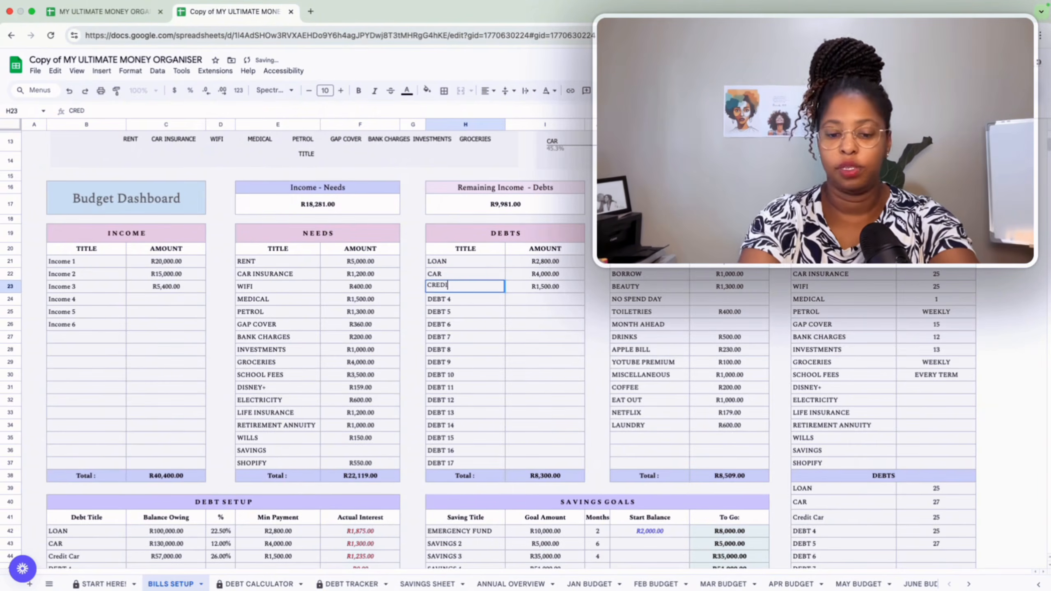
type("T CARD")
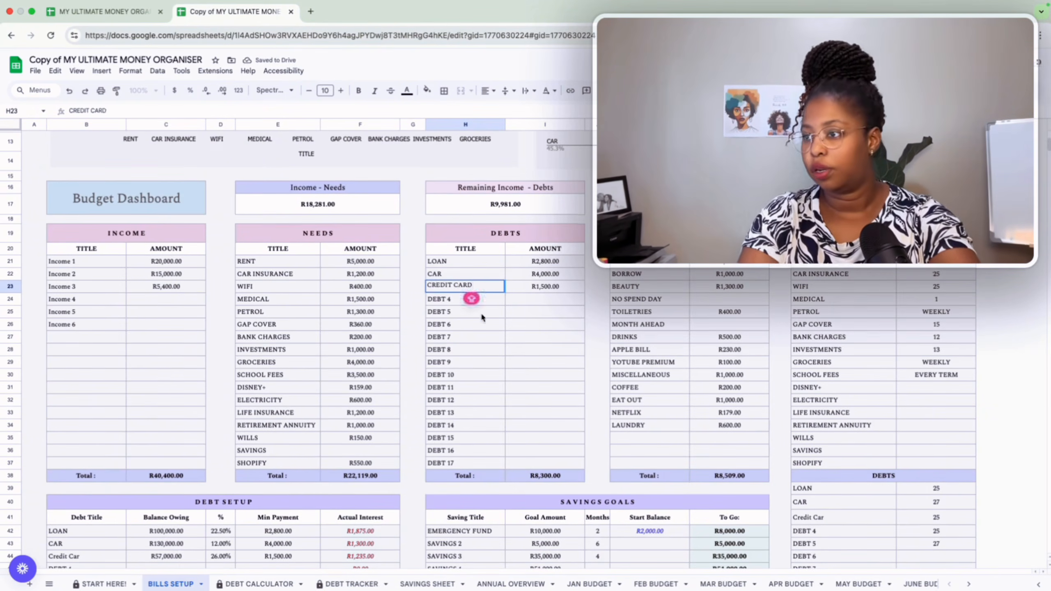
key("Return")
Rename the second and third savings goals to CHRISTMAS and BLACK FRIDAY.
scroll(481, 317, "down", 5)
left_click(477, 325)
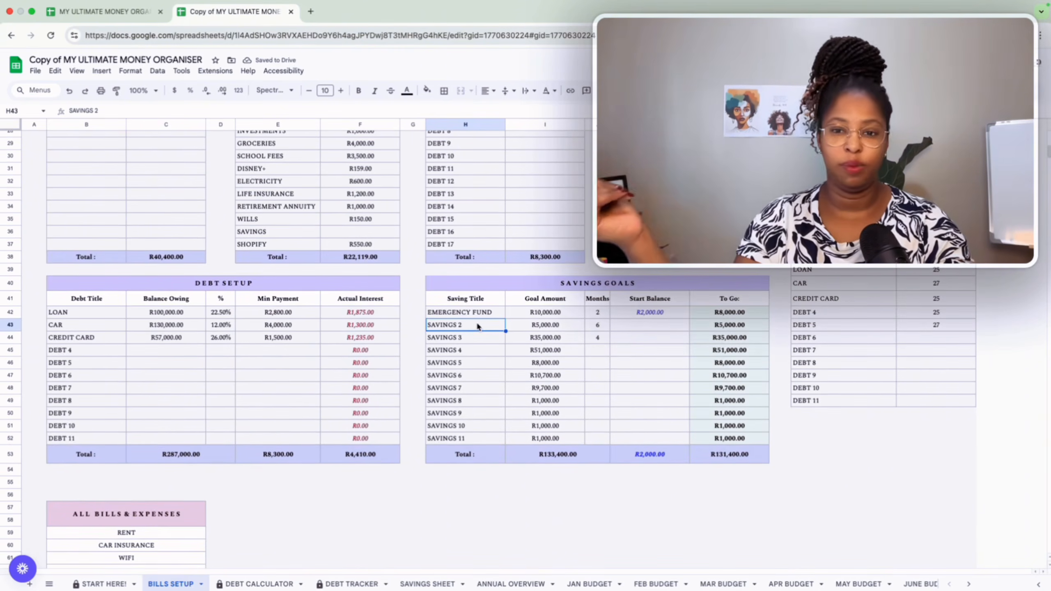
type("CHRIST")
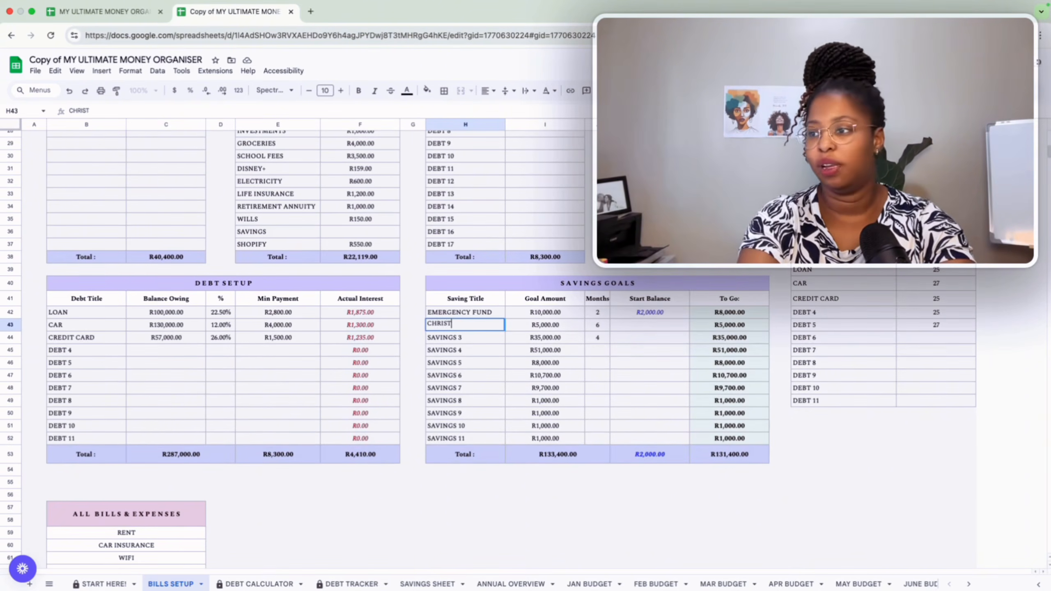
type("MAS")
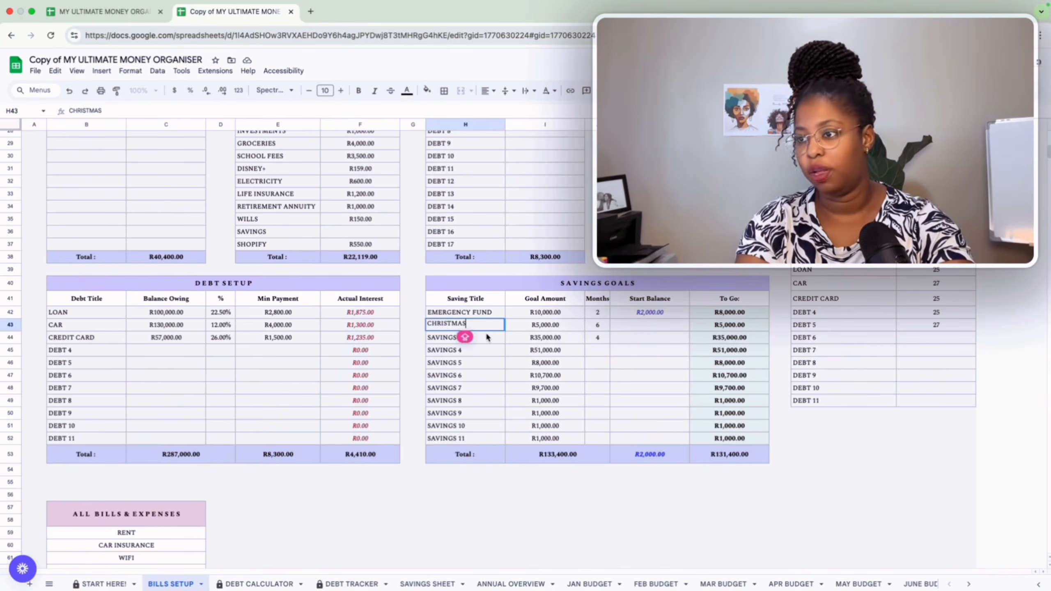
key("Return")
type("BLACK ")
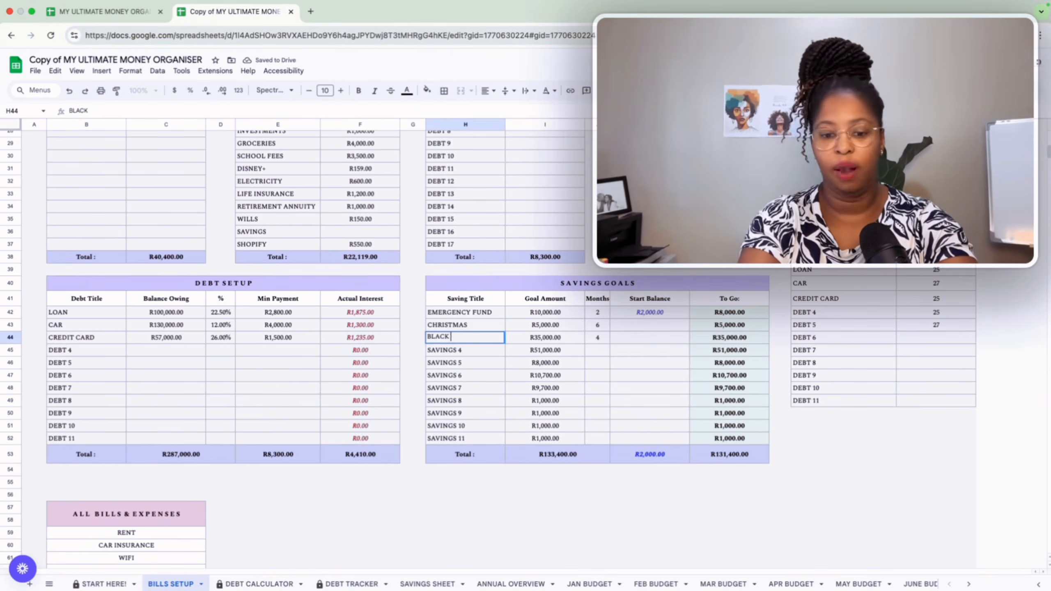
type("FRIDAY")
key("Return")
Rename the next three savings goals to SCHOOL FEES, VACATION and SHOPPING.
type("S")
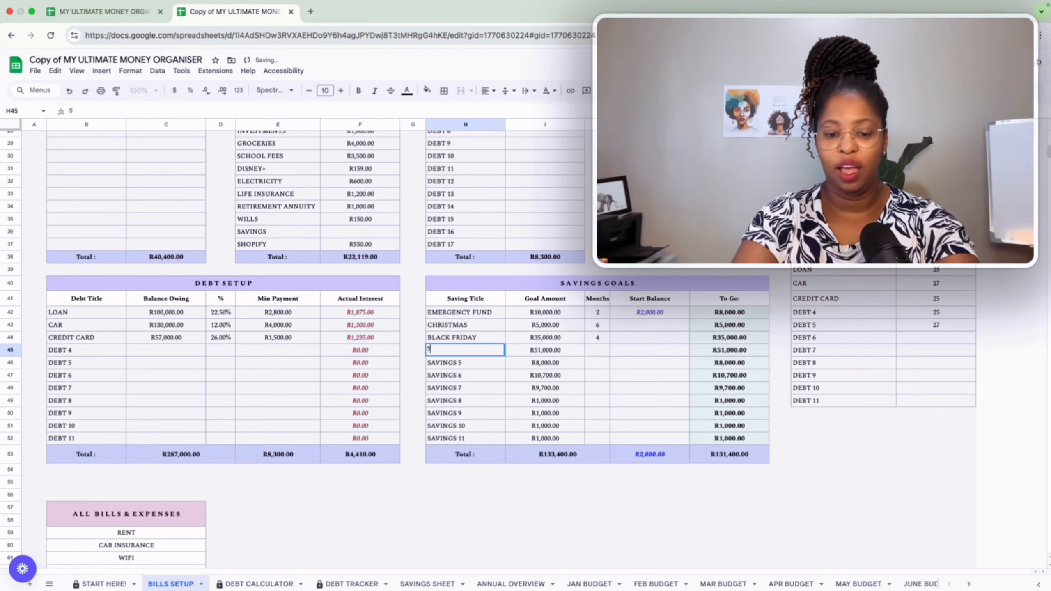
type("CHOOL FEES")
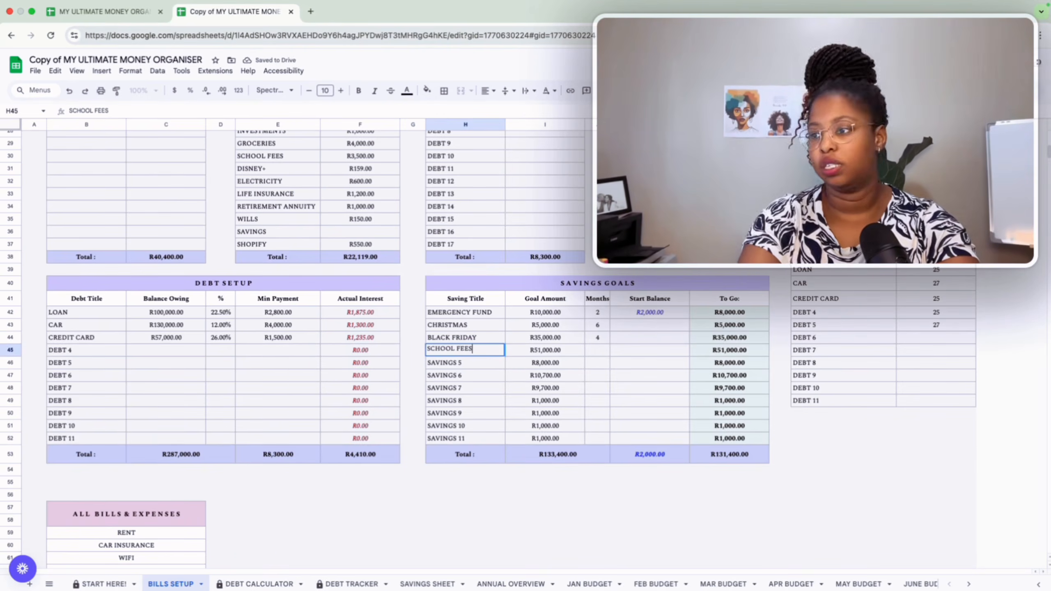
key("Return")
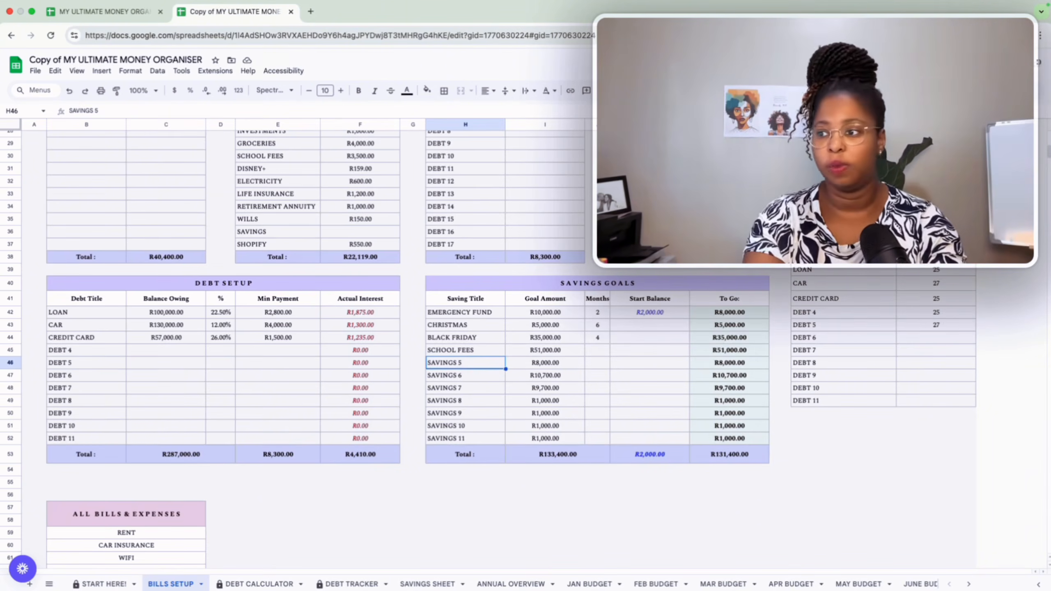
type("VACA")
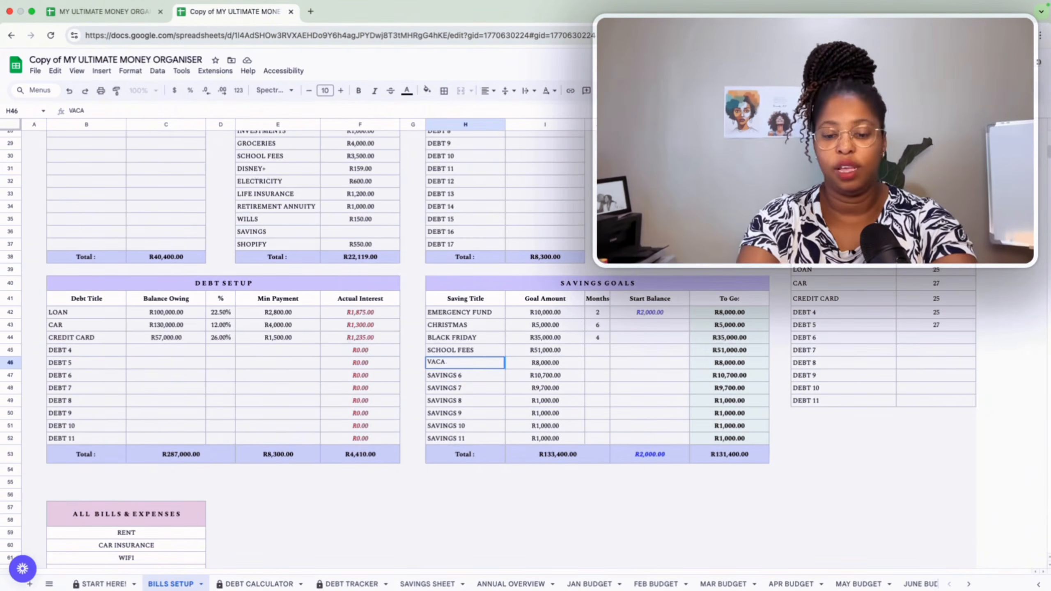
type("TION")
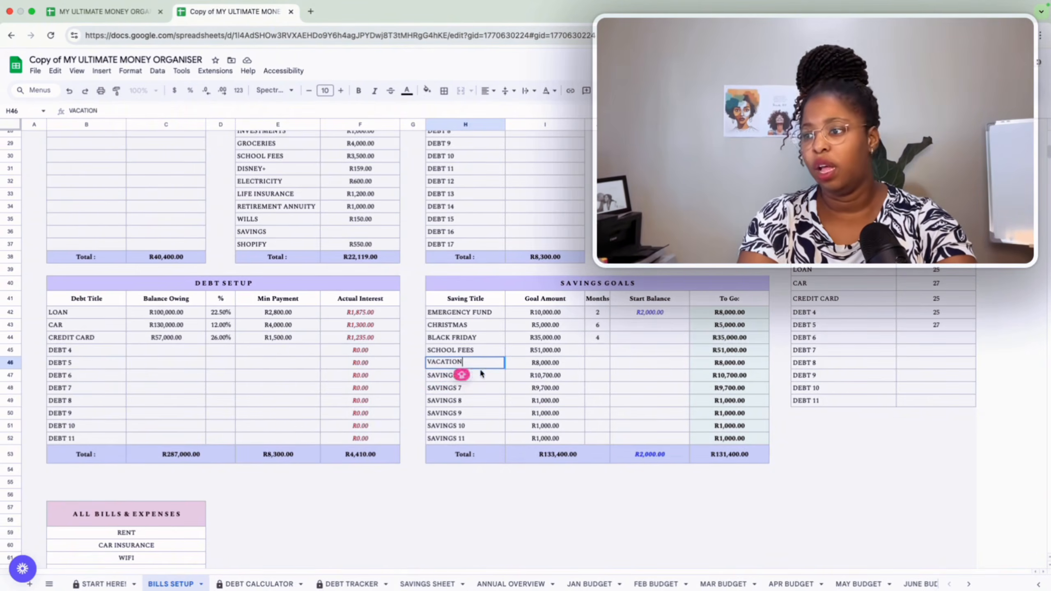
key("Return")
type("SHOPPING")
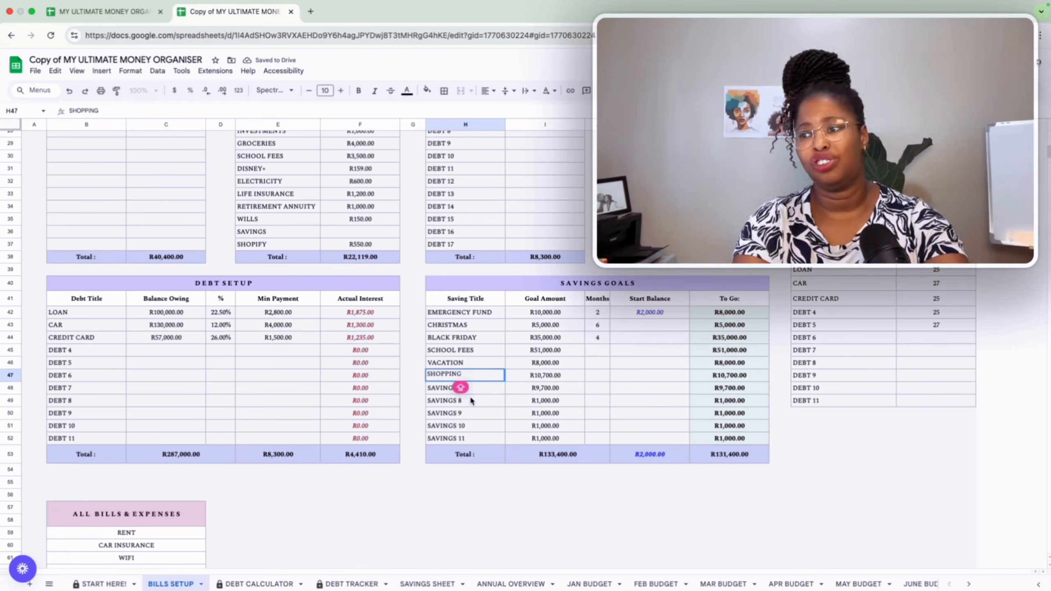
left_click(460, 387)
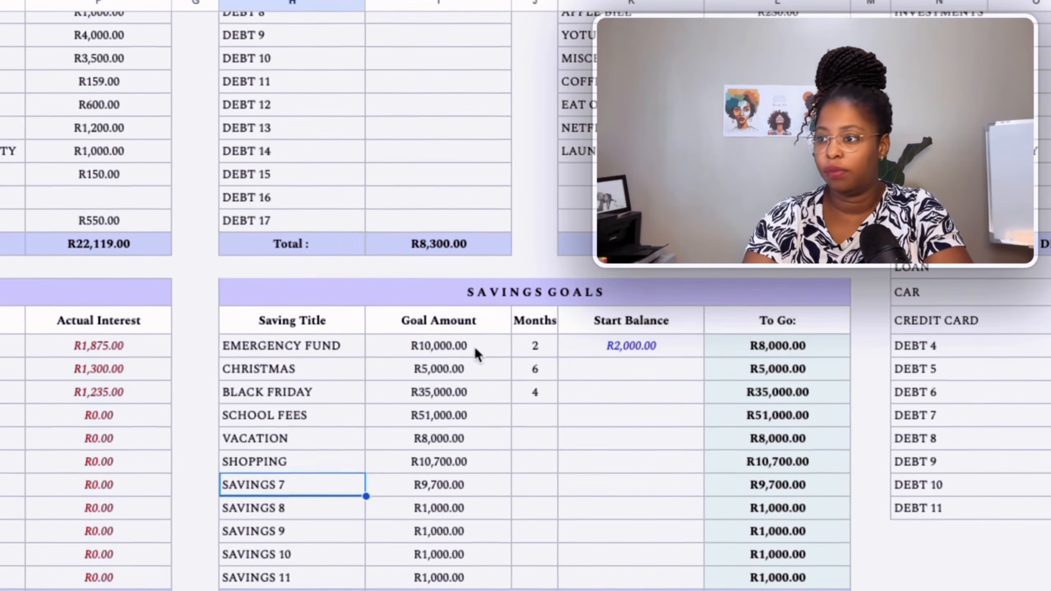
Set the goal amounts to 40,000 for EMERGENCY FUND and 10000 for BLACK FRIDAY.
left_click(566, 317)
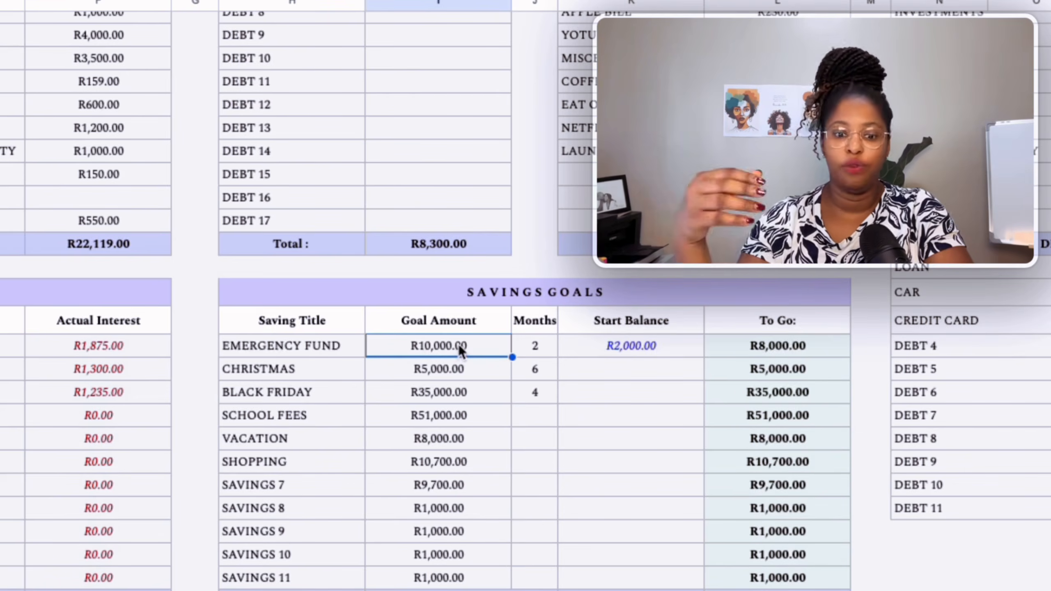
type("40,")
type("0000")
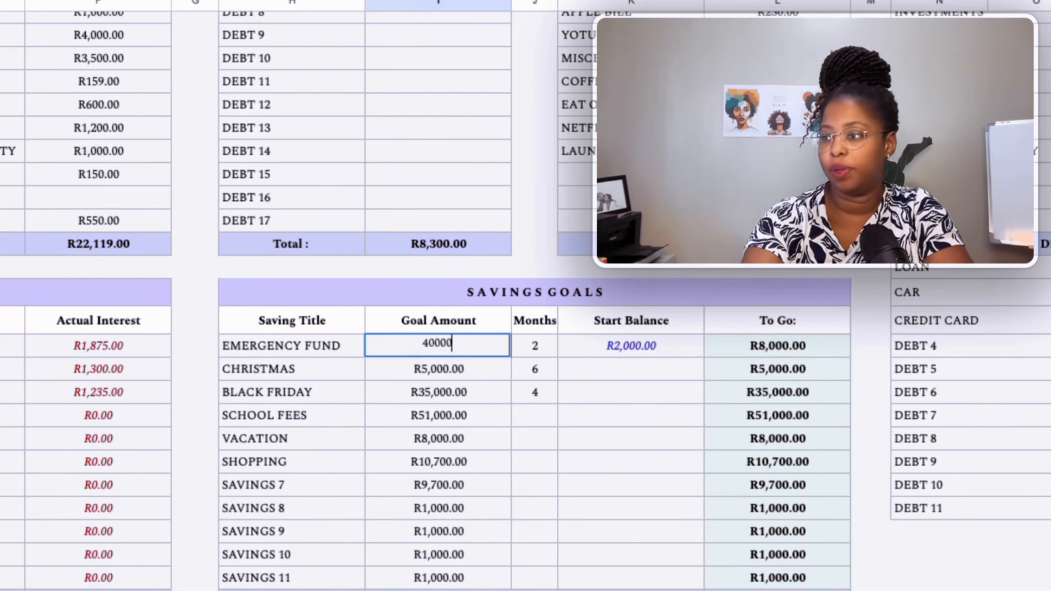
left_click(480, 372)
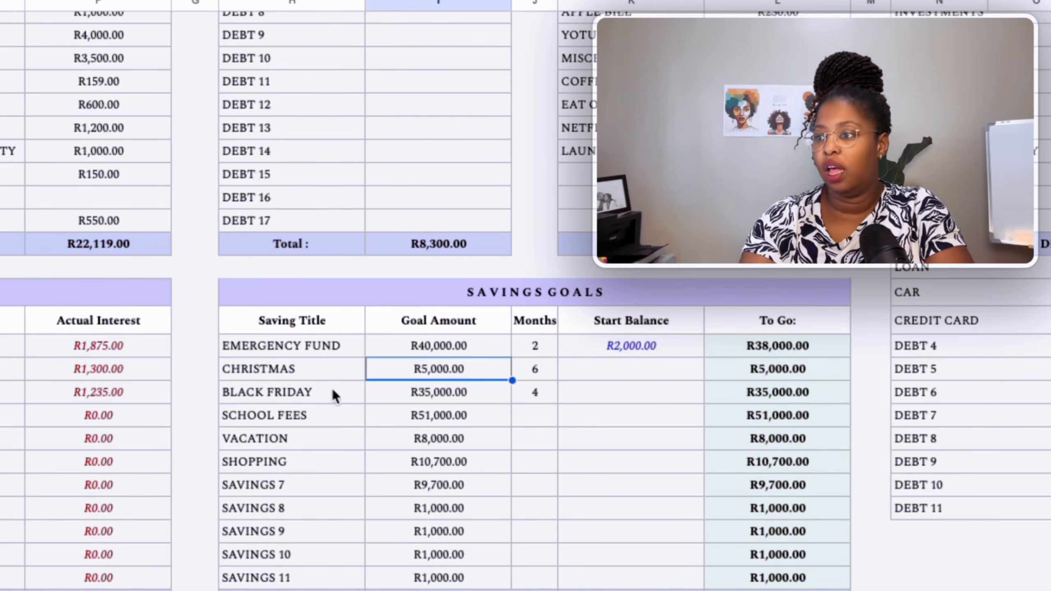
left_click(462, 399)
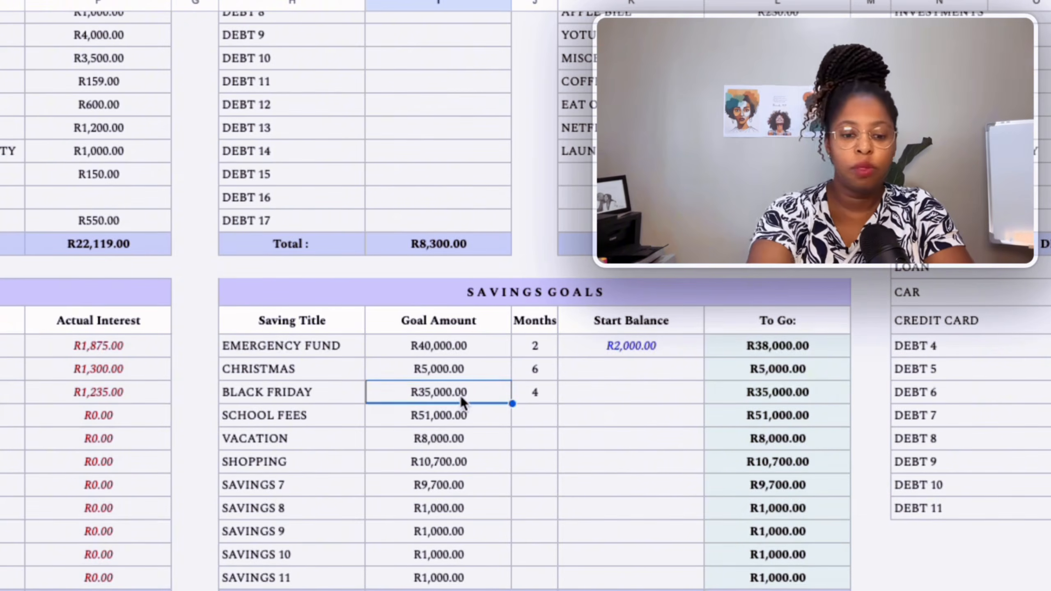
type("10000")
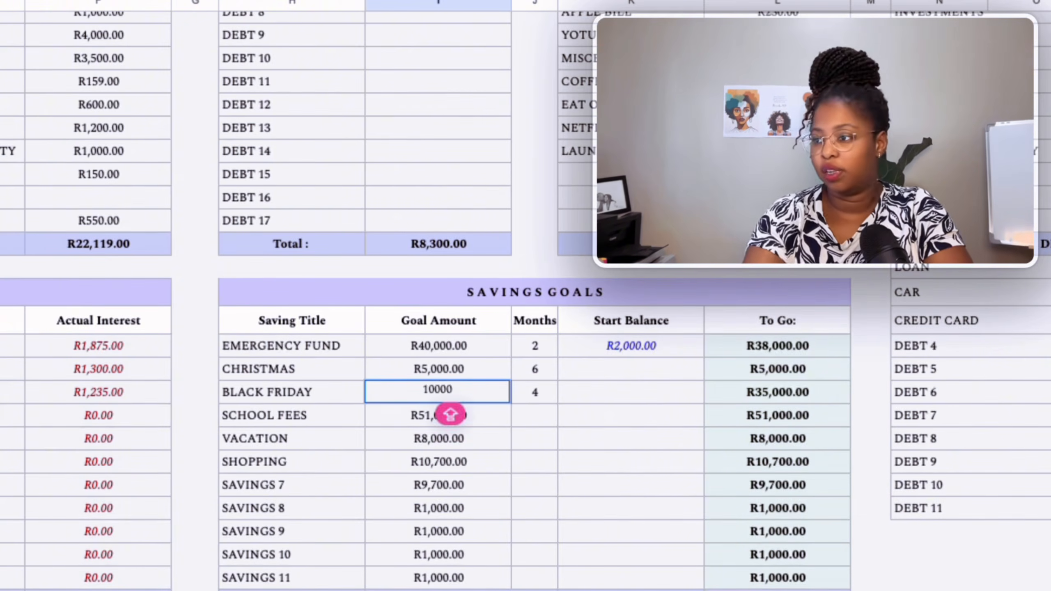
left_click(475, 419)
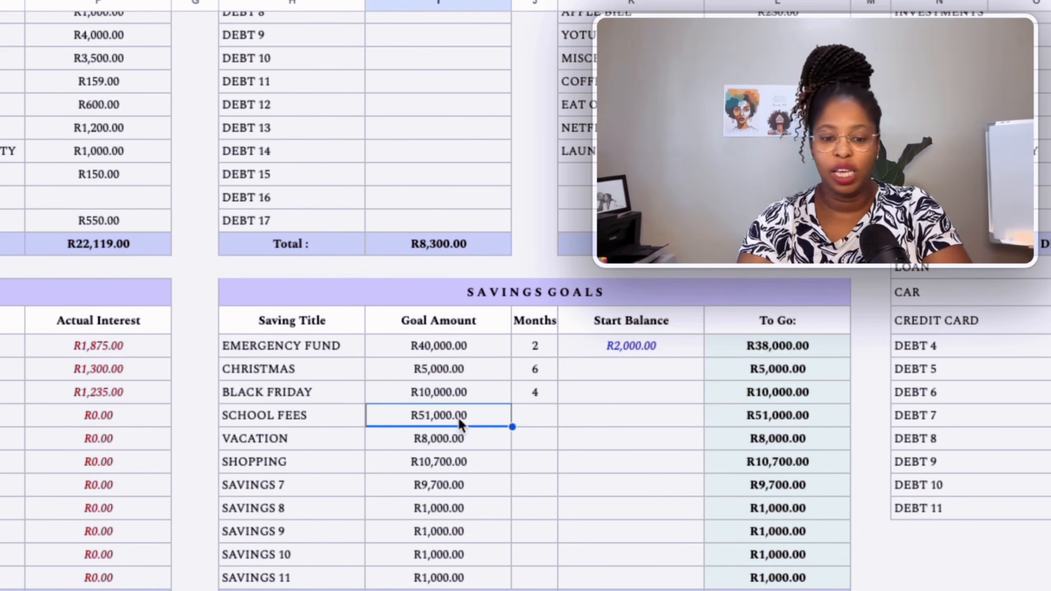
Set the SCHOOL FEES goal amount to 40000.
type("400000")
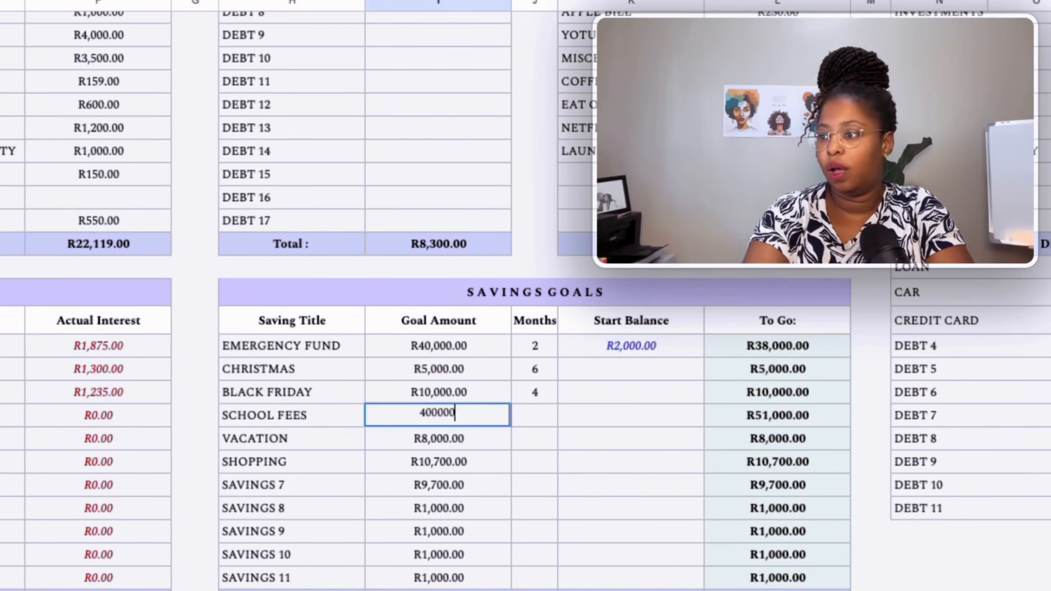
left_click(453, 437)
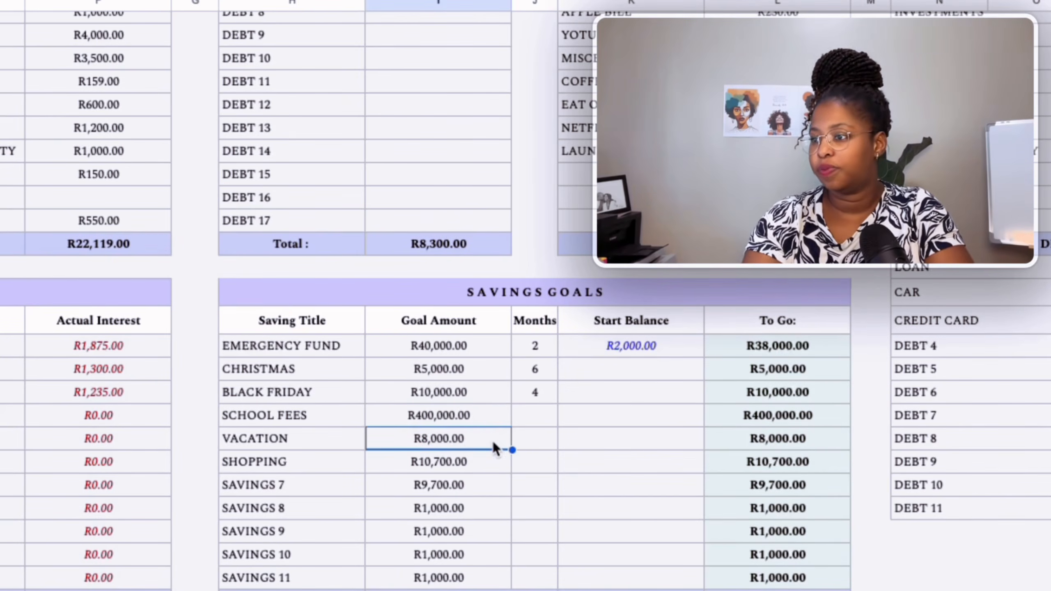
left_click(472, 414)
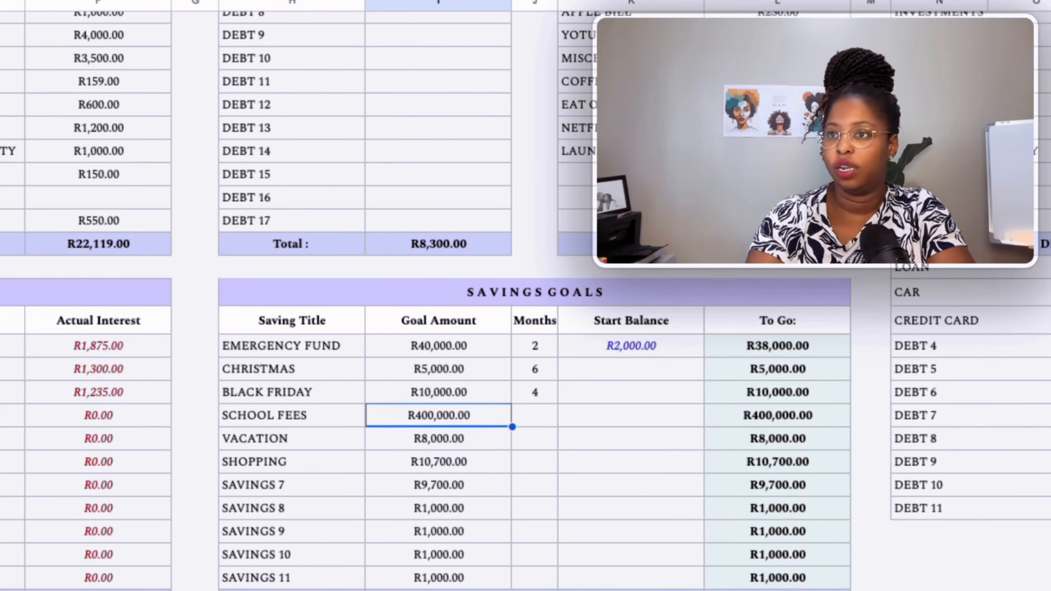
key("Return")
key("BackSpace")
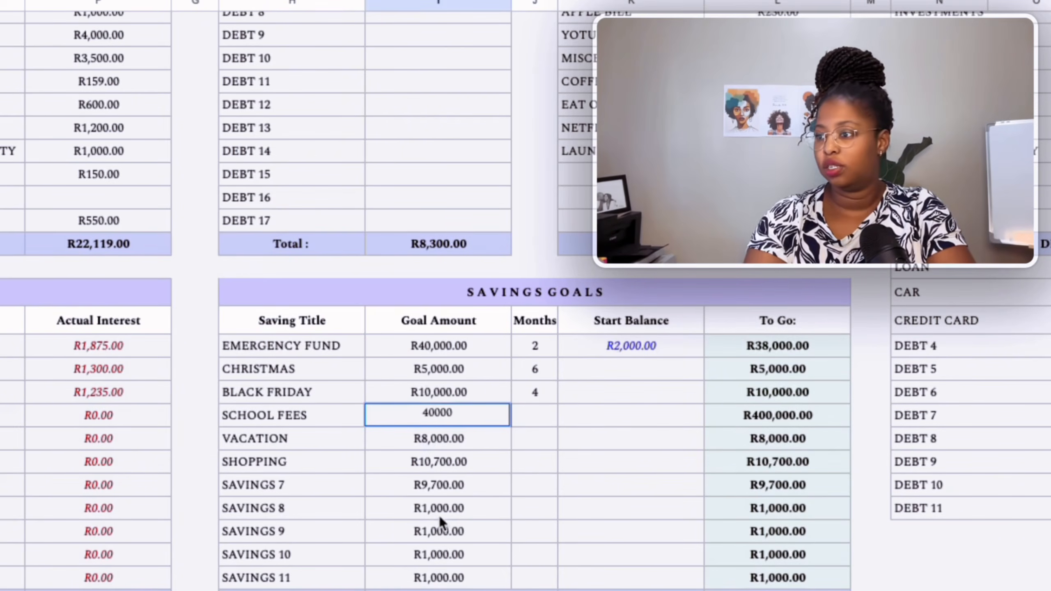
key("Return")
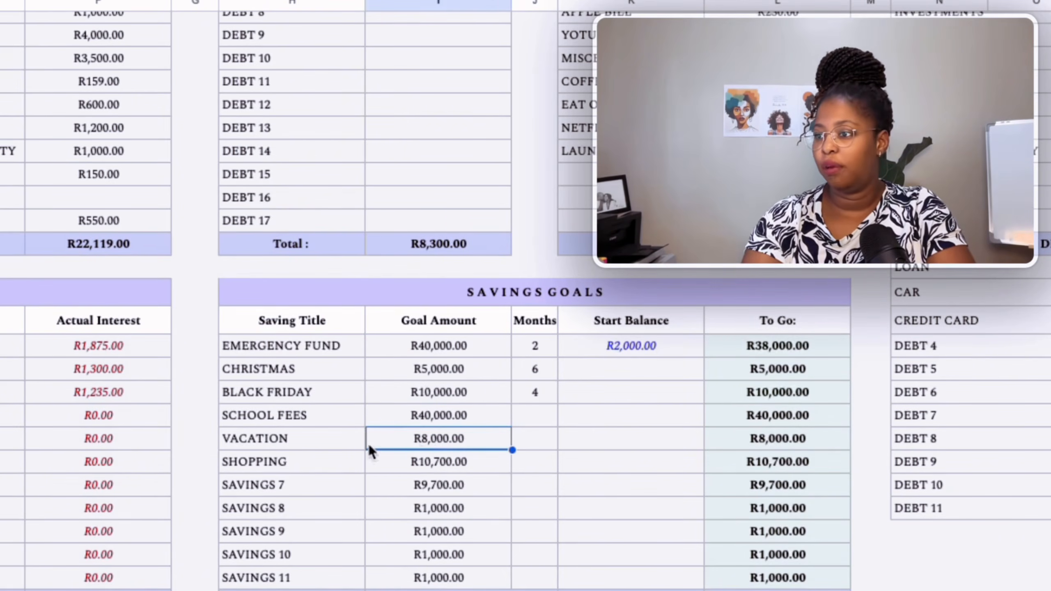
Set the VACATION goal amount to 25000 and the SHOPPING goal amount to 5000.
type("2")
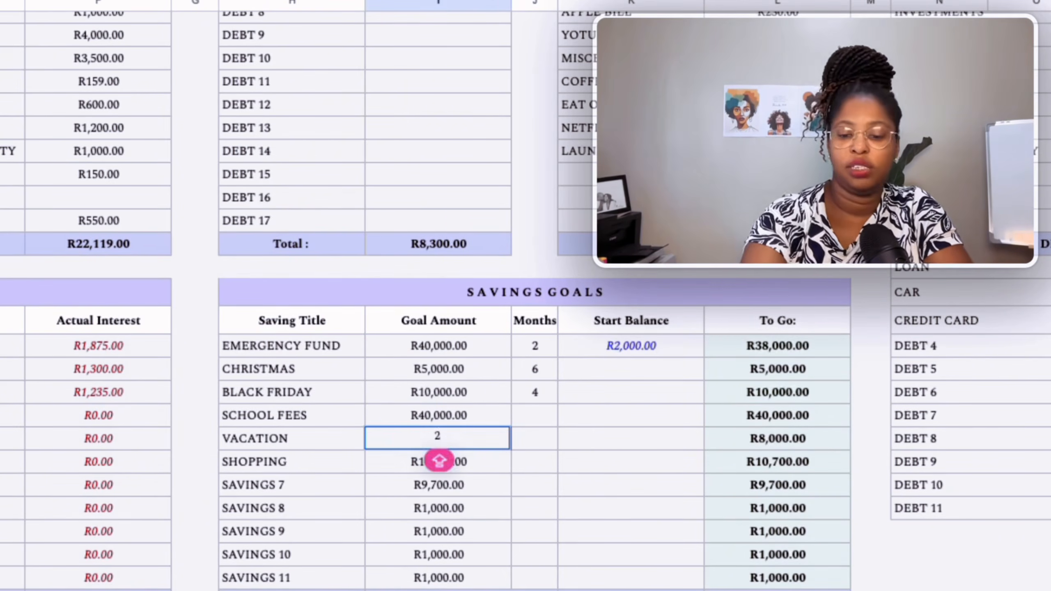
type("5000")
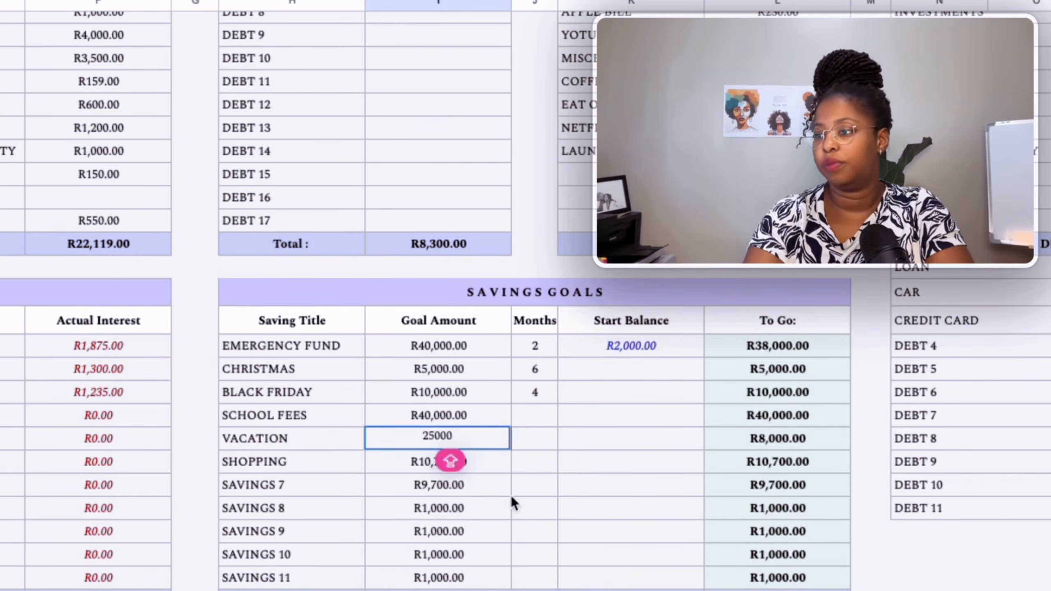
left_click(441, 462)
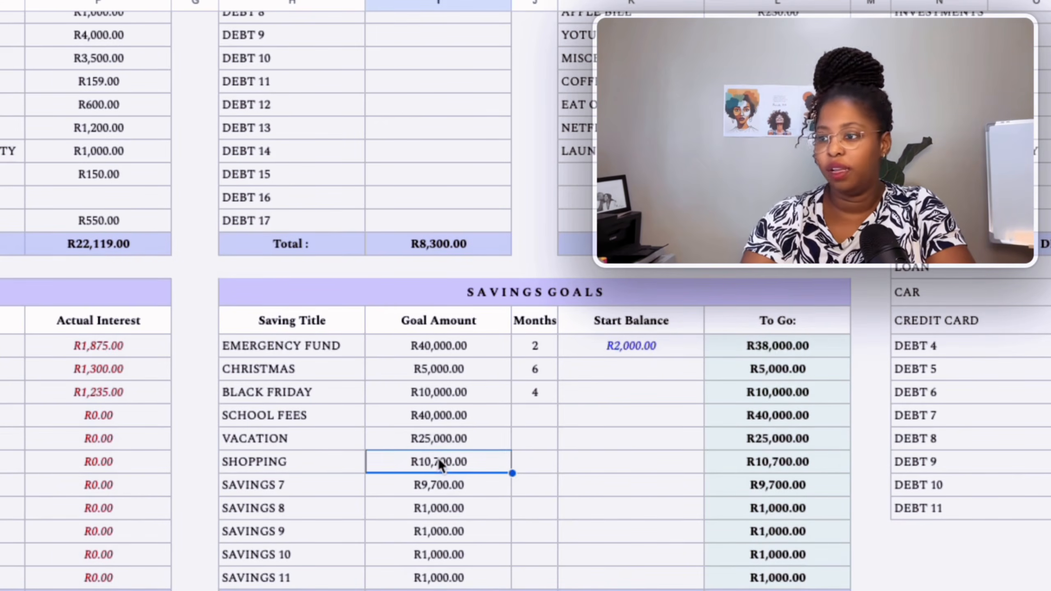
type("5000")
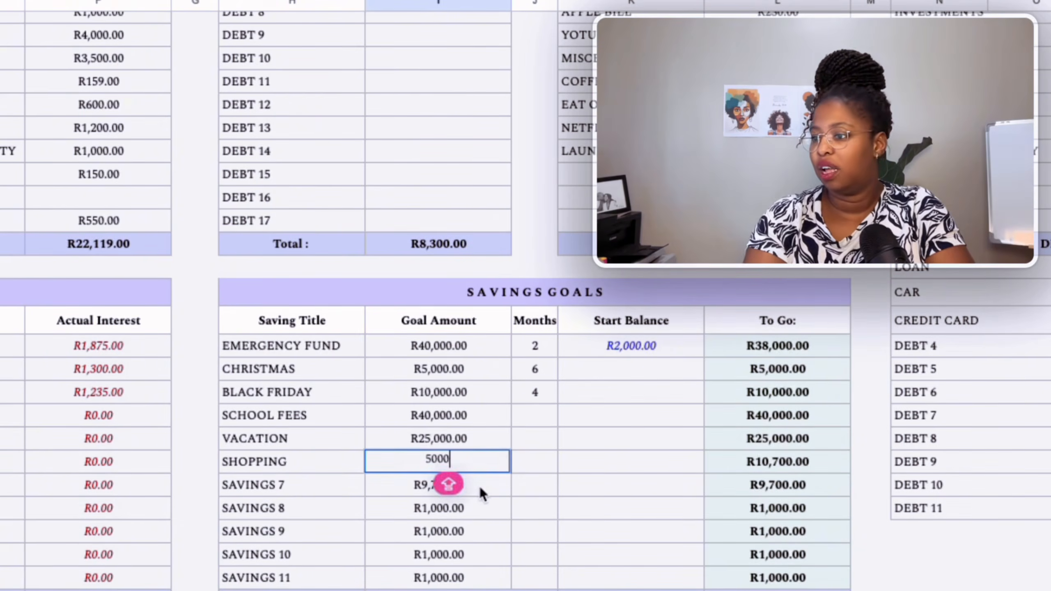
key("Return")
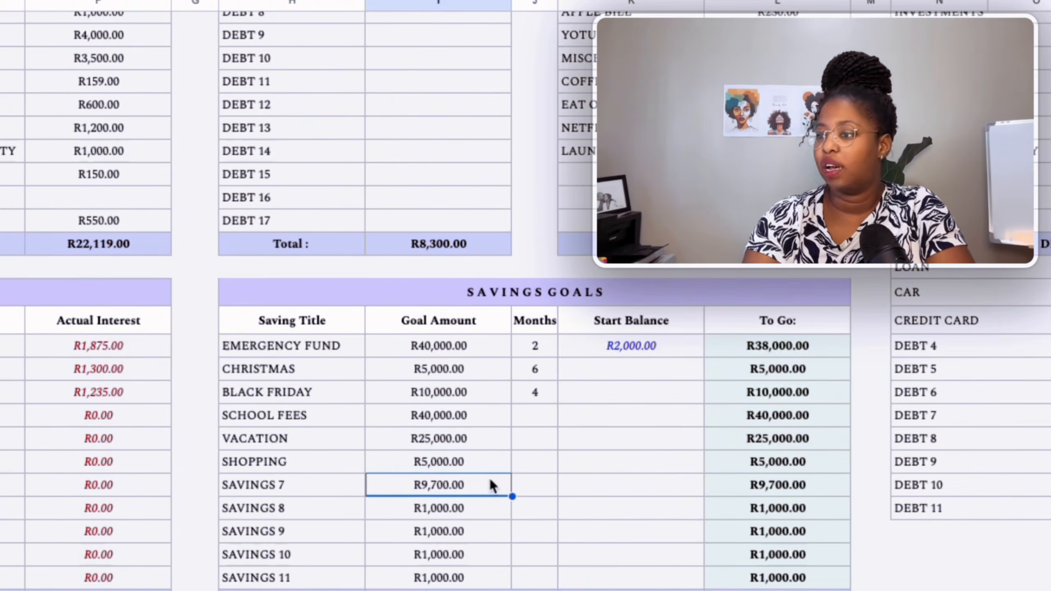
left_click_drag(481, 497, 476, 564)
key("Delete")
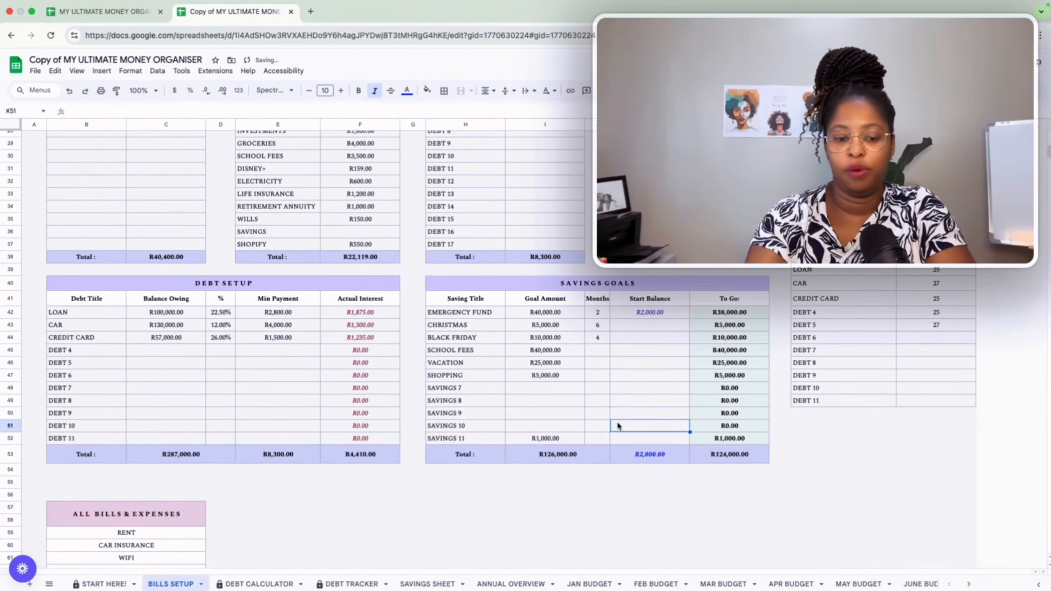
key("super+z")
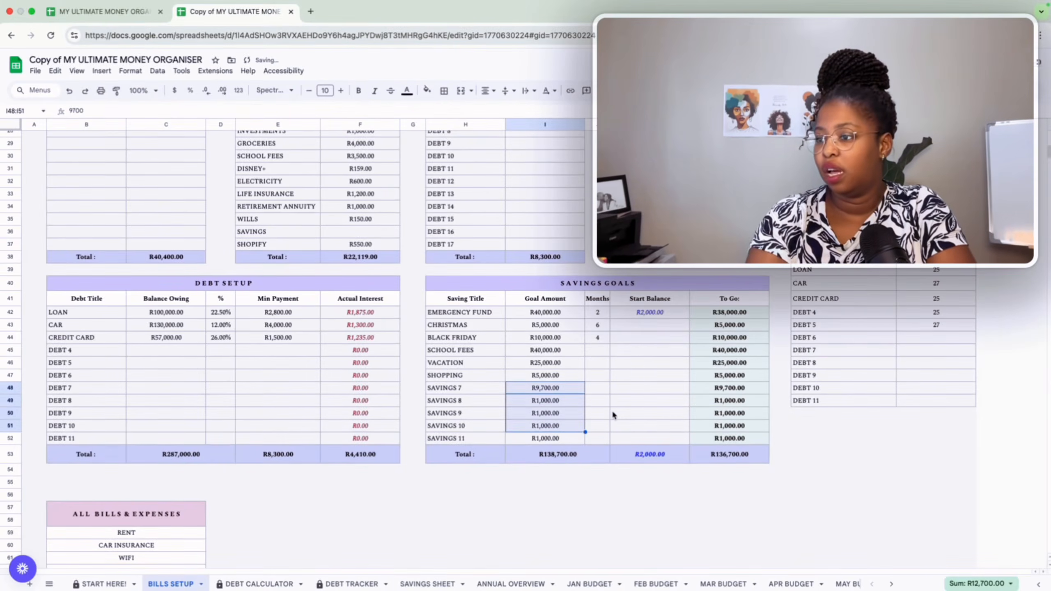
Set the SAVINGS 7 goal amount to 1000.
type("10000")
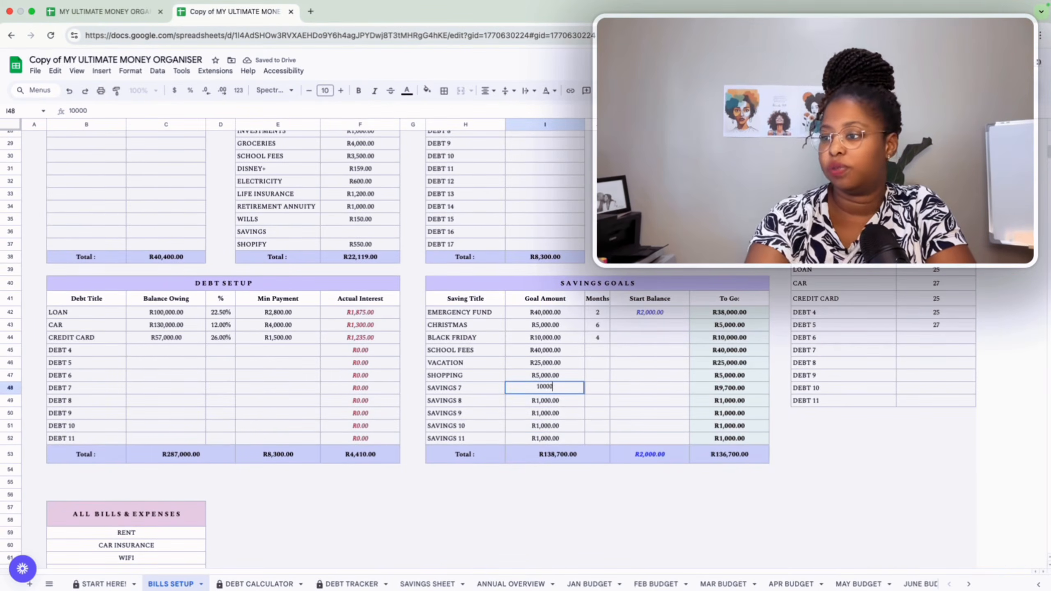
type(",000")
key("BackSpace")
left_click(522, 415)
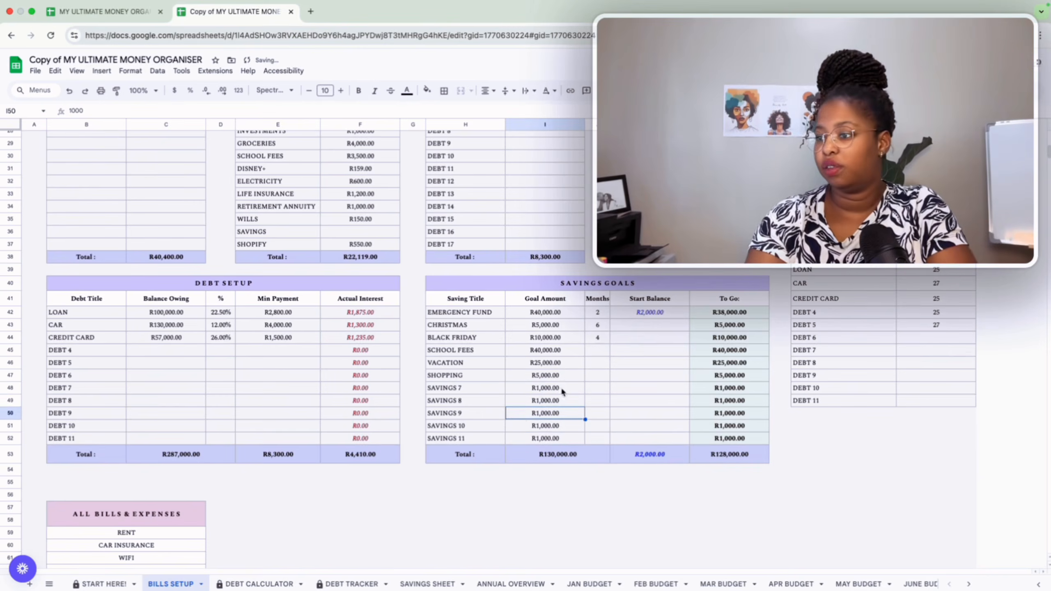
left_click(592, 314)
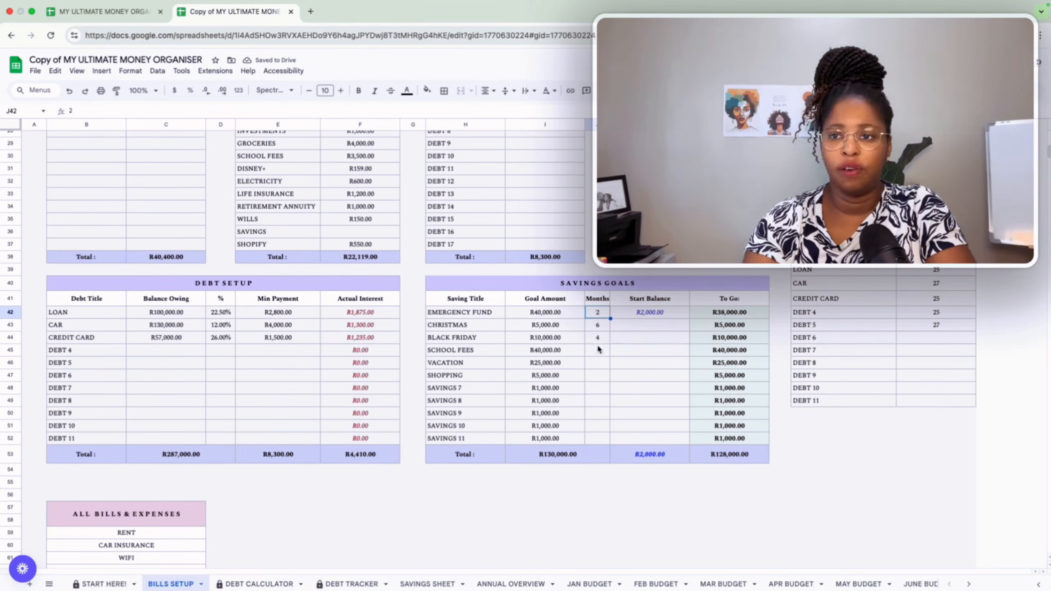
Clear the EMERGENCY FUND start balance in the savings goals table.
left_click(659, 315)
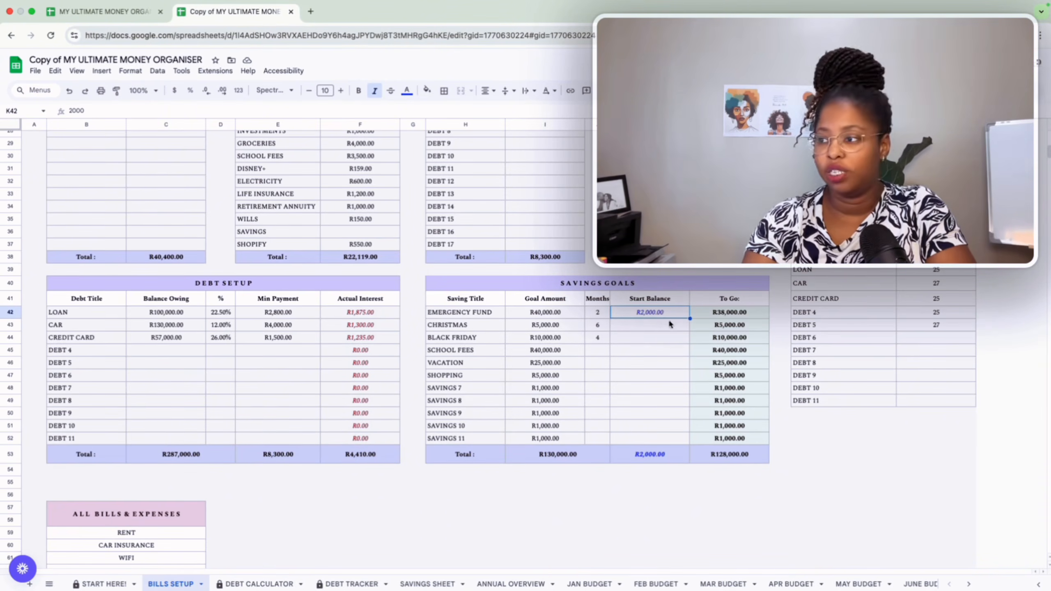
key("BackSpace")
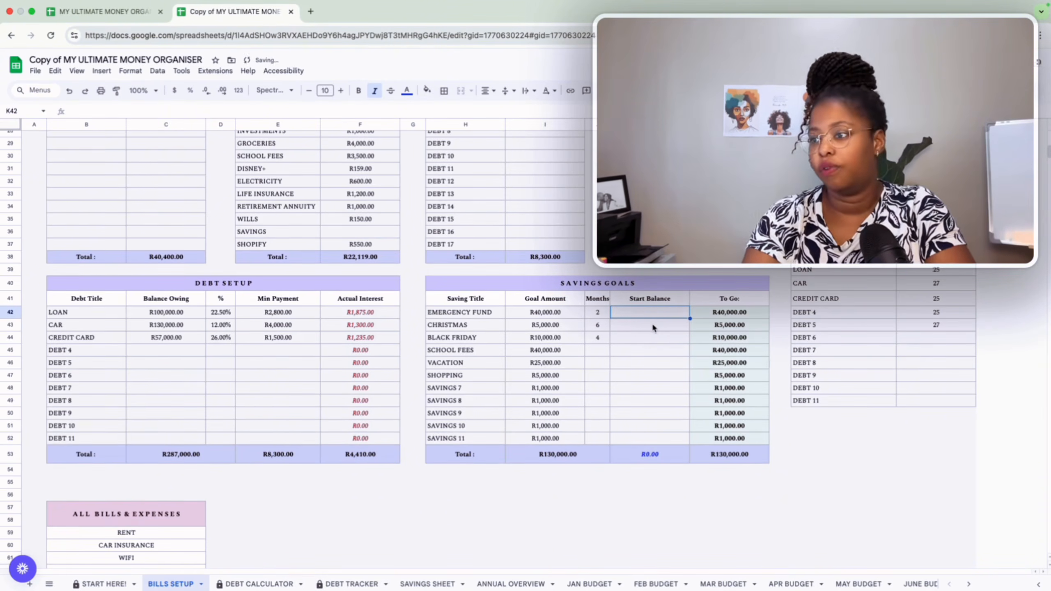
Enter a CHRISTMAS start balance of 500, then clear that start balance again.
left_click(653, 327)
type("500")
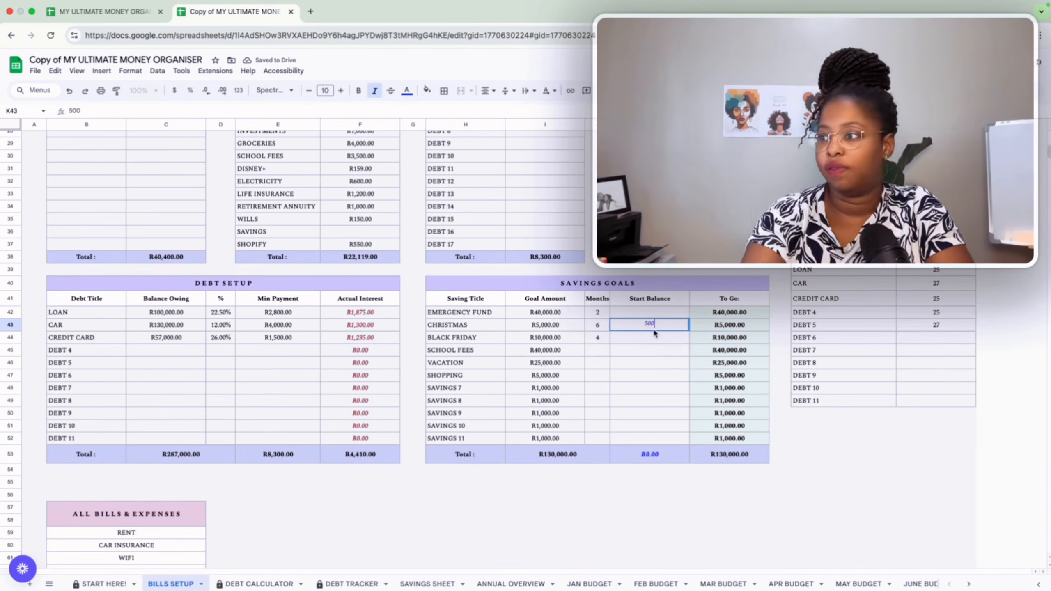
left_click(658, 354)
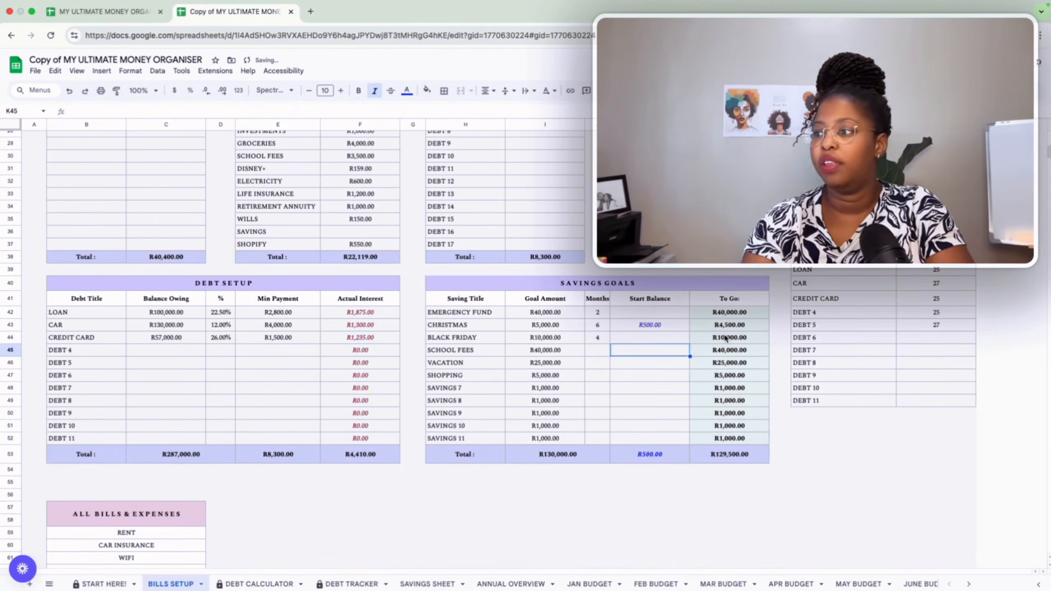
left_click(733, 325)
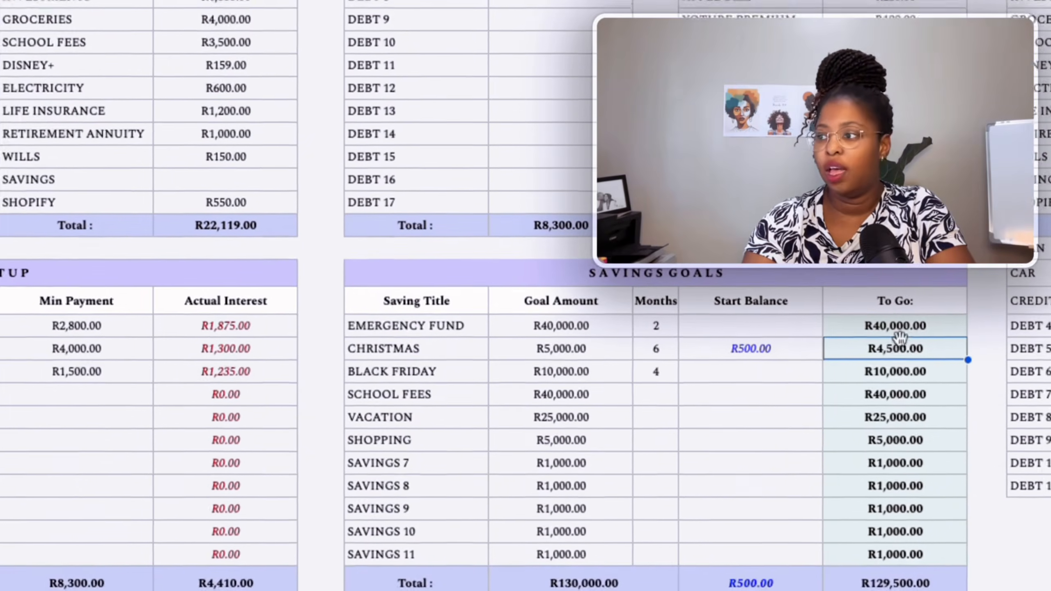
left_click(813, 349)
key("Delete")
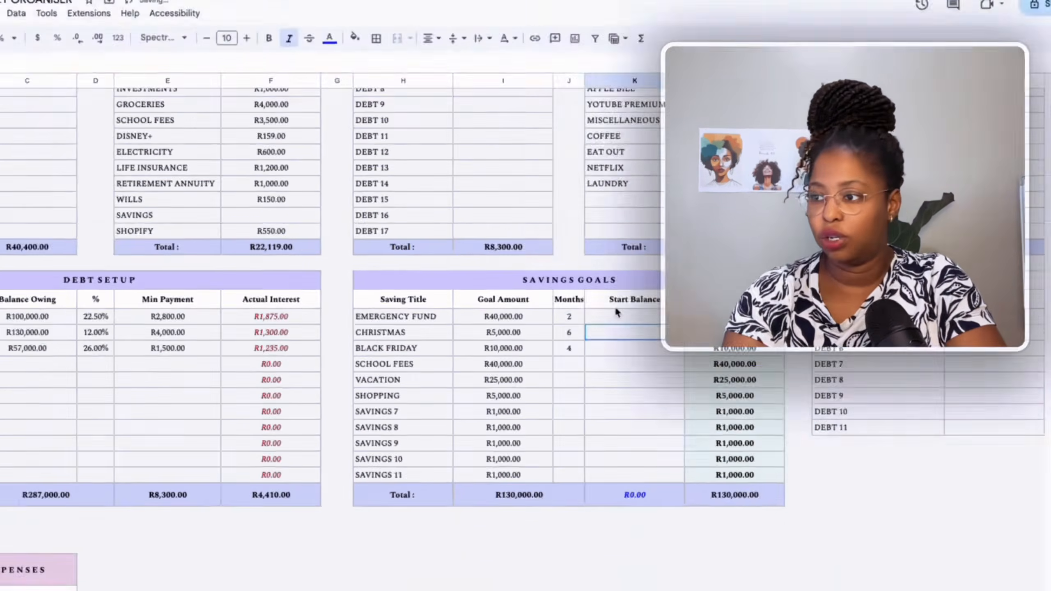
left_click(722, 327)
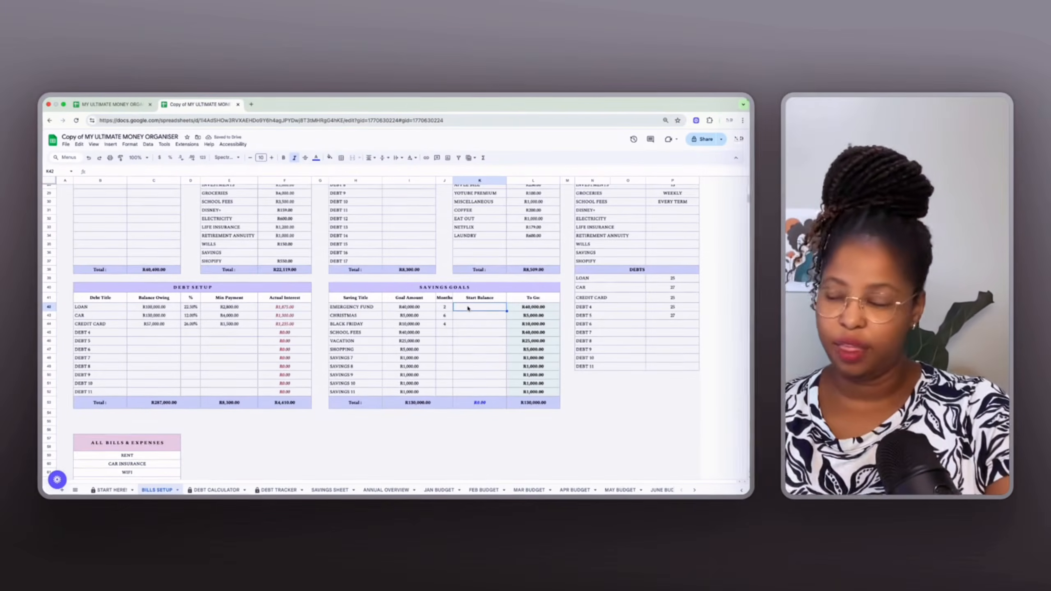
Review the dashboard totals and remaining-income figures across the Bills Setup sheet.
scroll(468, 308, "up", 5)
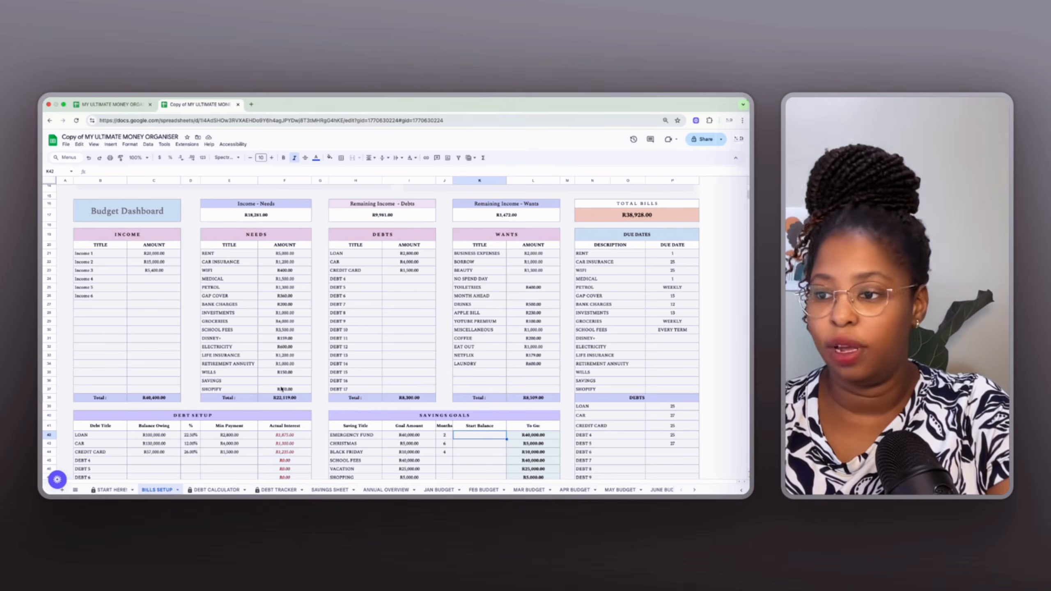
left_click(409, 397)
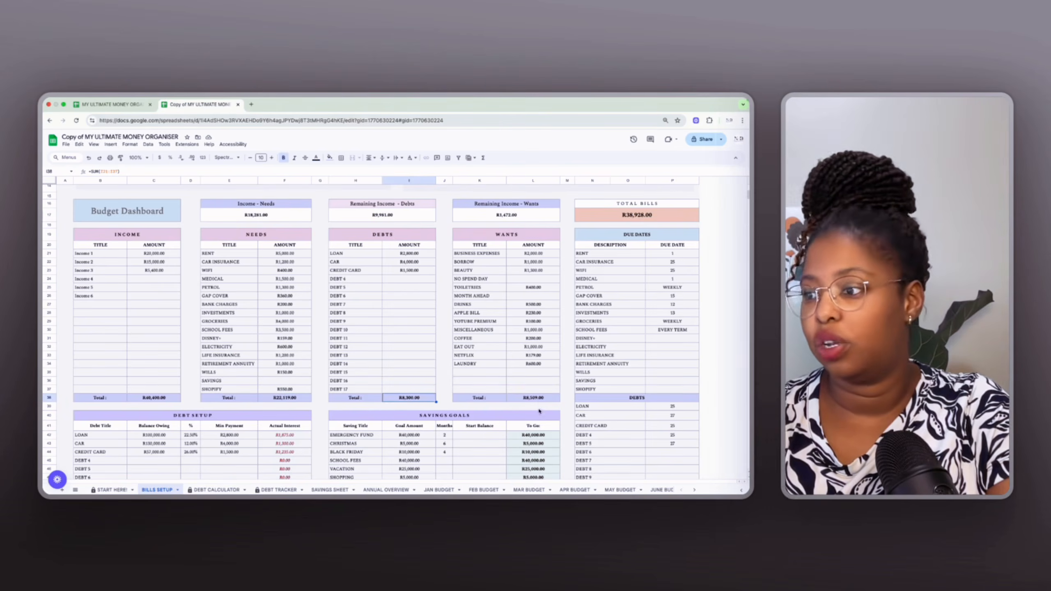
left_click(535, 398)
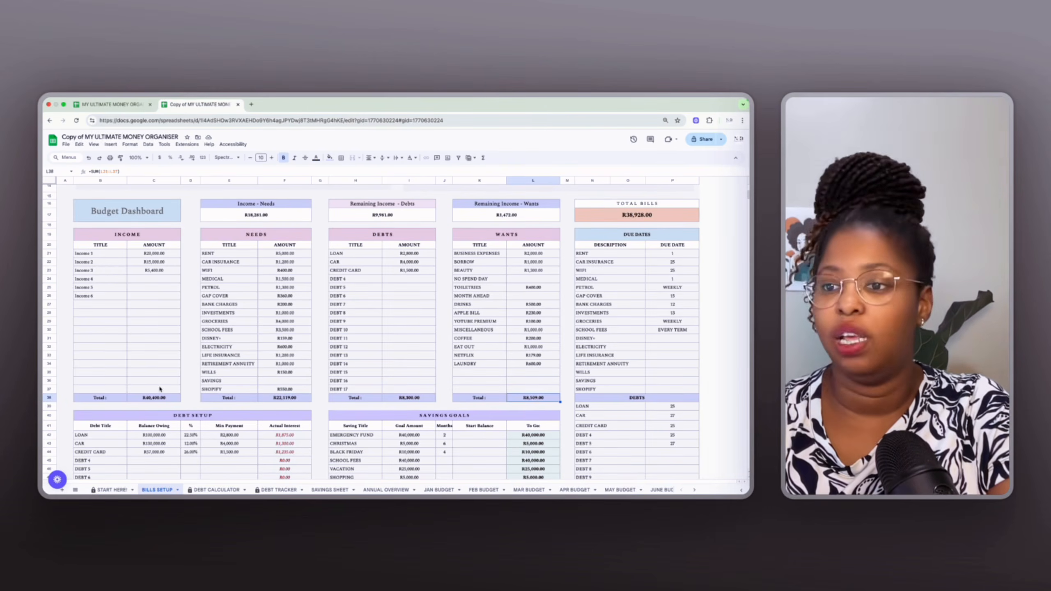
left_click(169, 396)
left_click(527, 214)
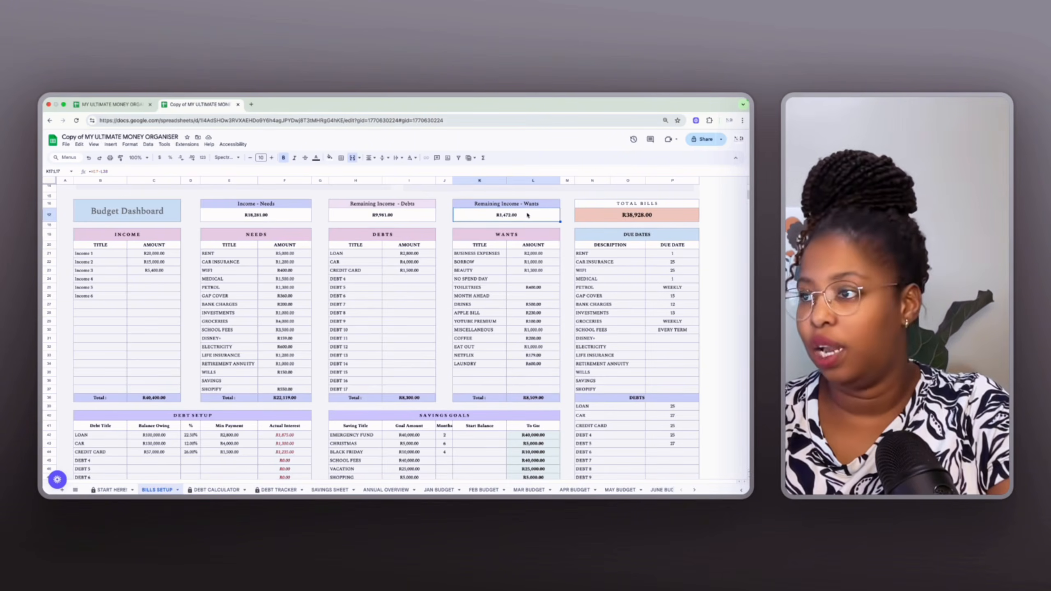
scroll(308, 375, "down", 1)
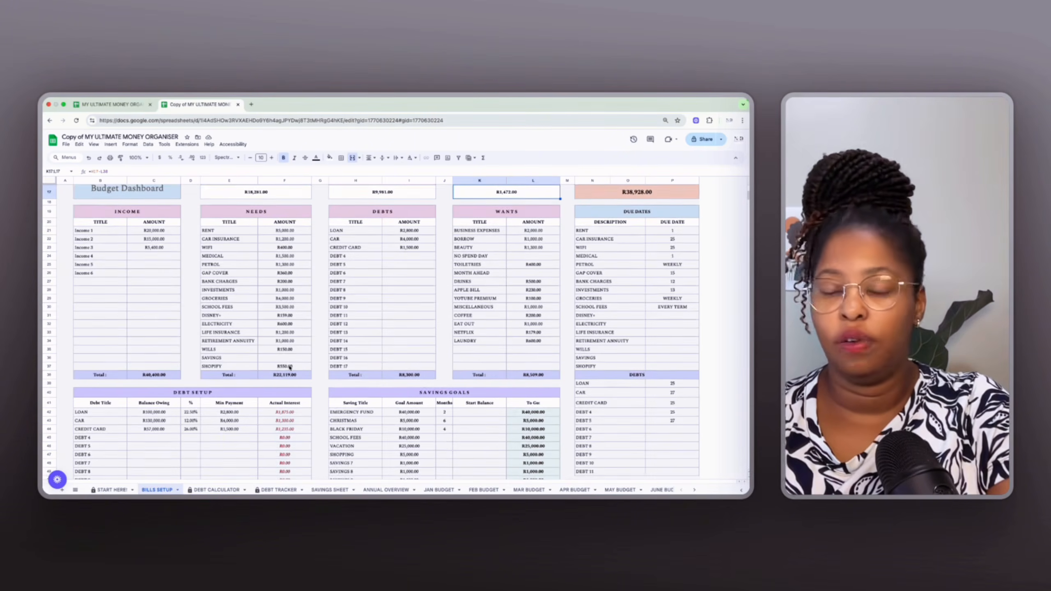
scroll(290, 368, "up", 1)
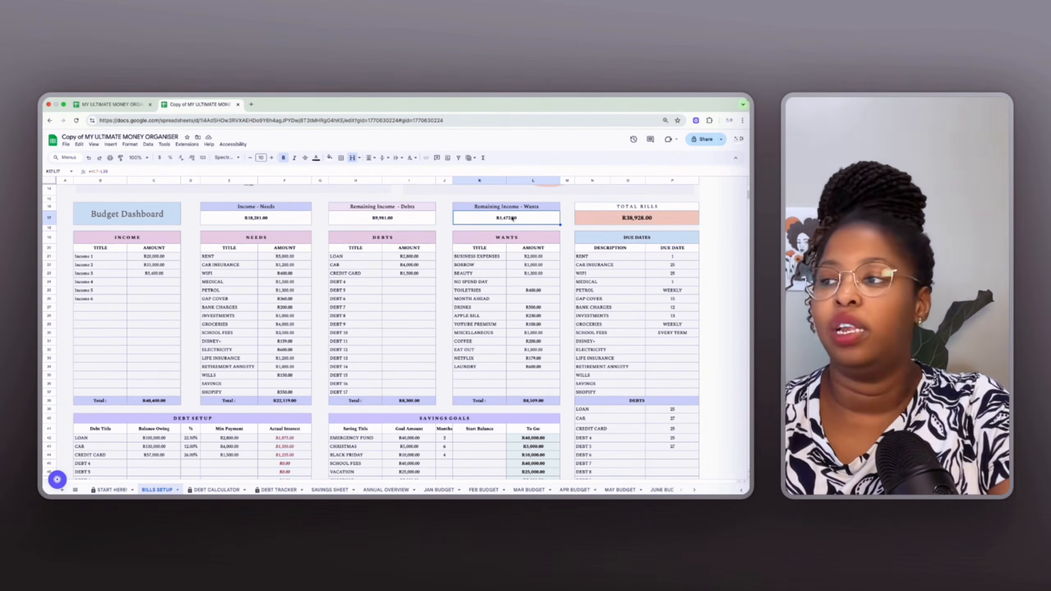
left_click(404, 281)
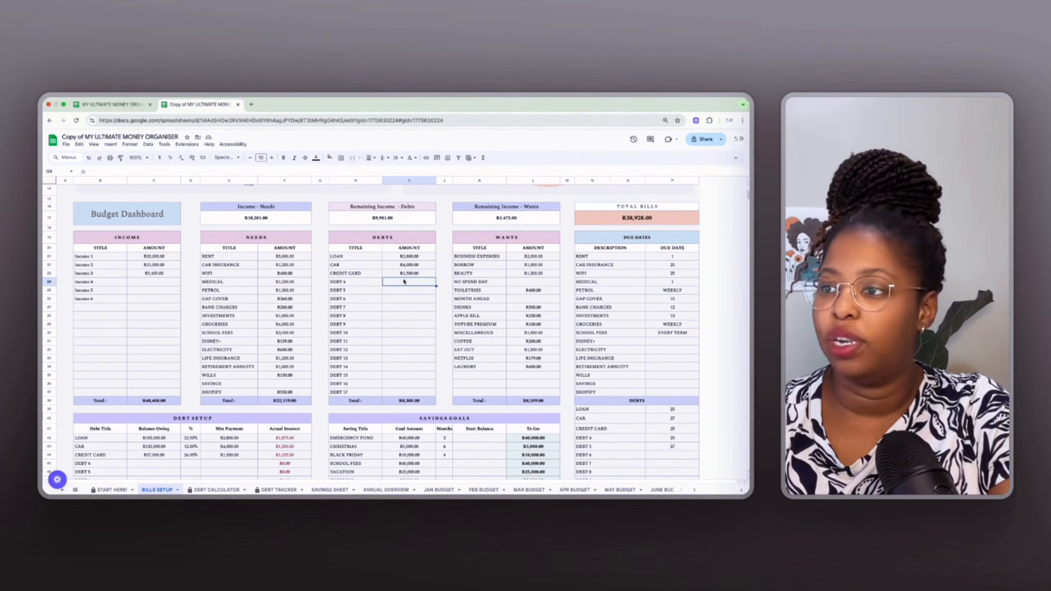
left_click(273, 384)
scroll(273, 385, "down", 10)
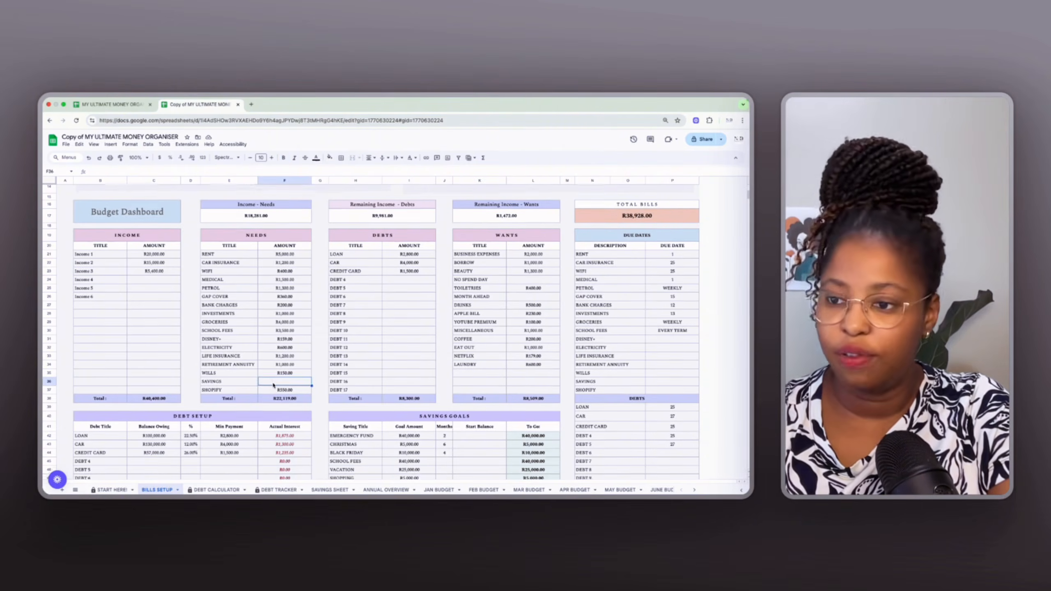
scroll(272, 386, "down", 7)
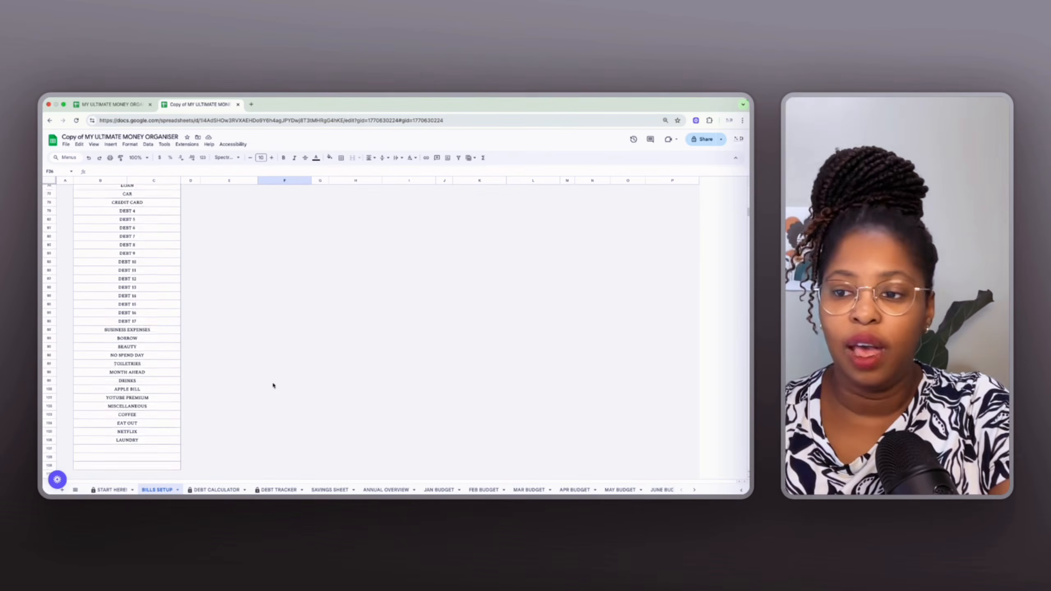
scroll(273, 385, "up", 8)
scroll(273, 385, "up", 10)
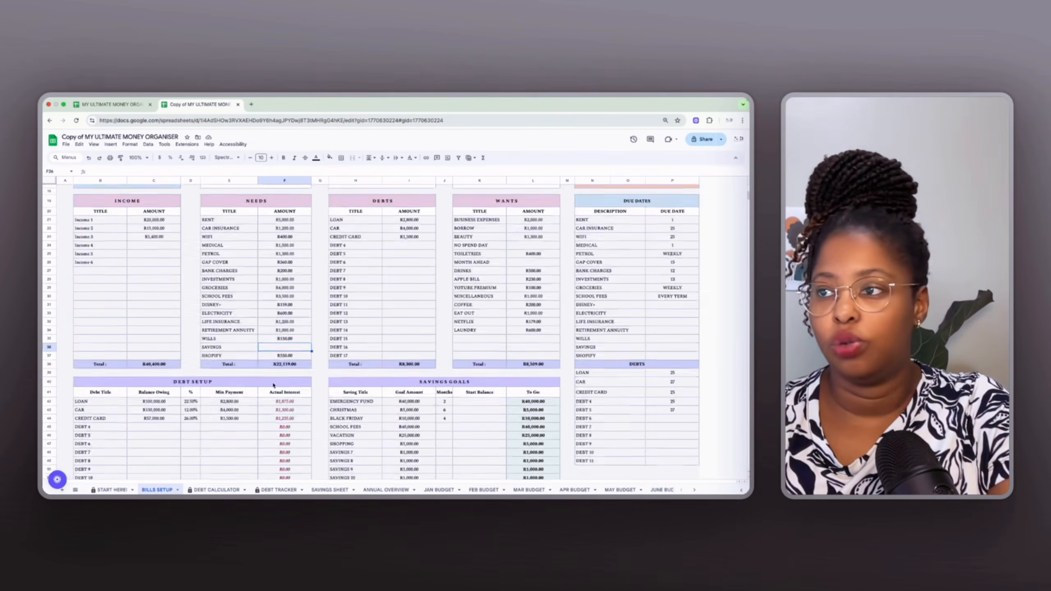
scroll(273, 384, "down", 8)
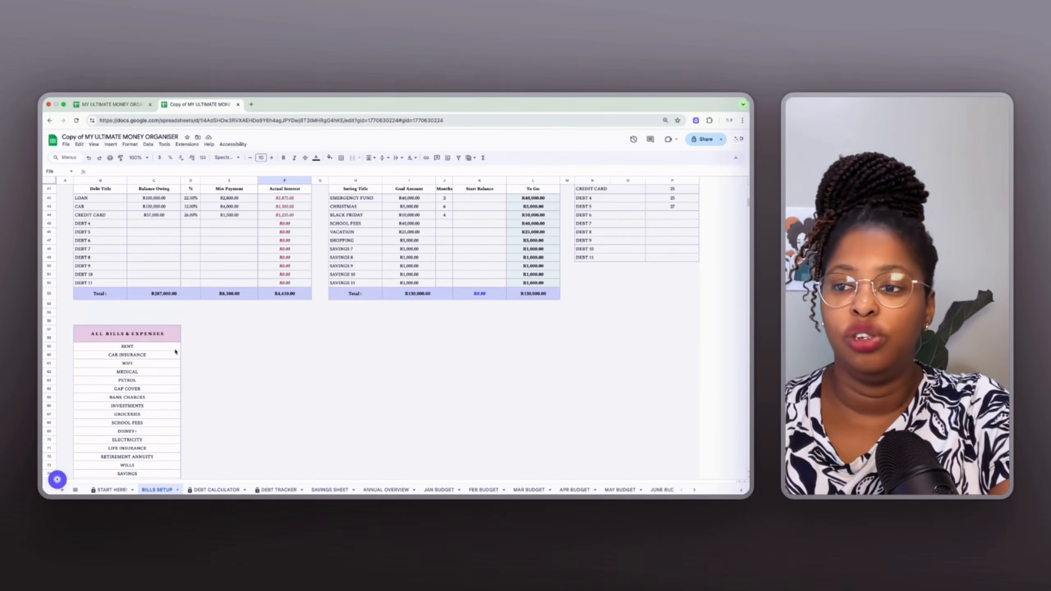
left_click(111, 373)
scroll(111, 374, "up", 5)
scroll(111, 374, "up", 5)
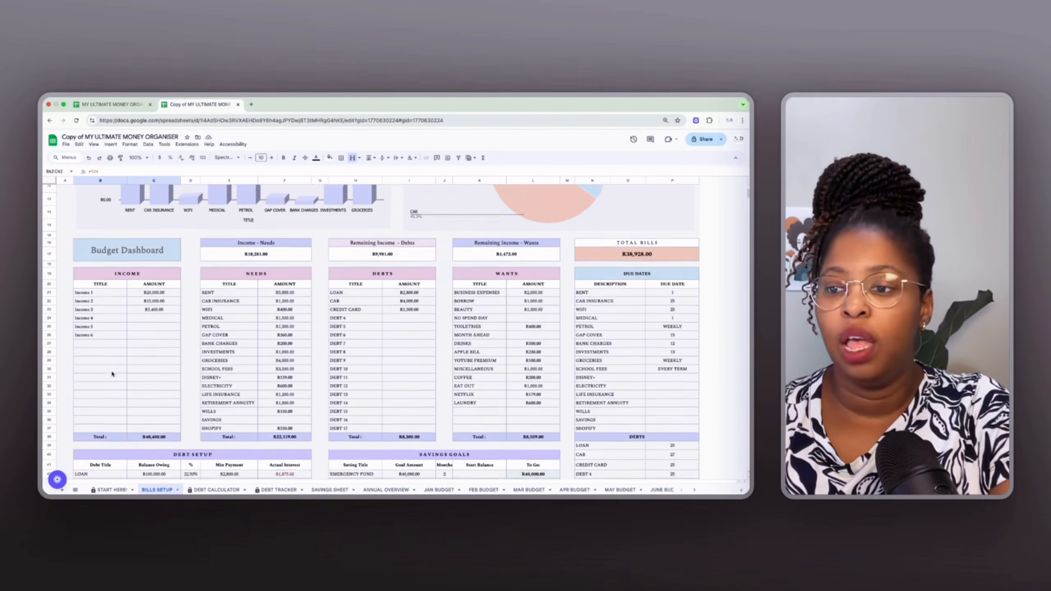
scroll(258, 403, "down", 1)
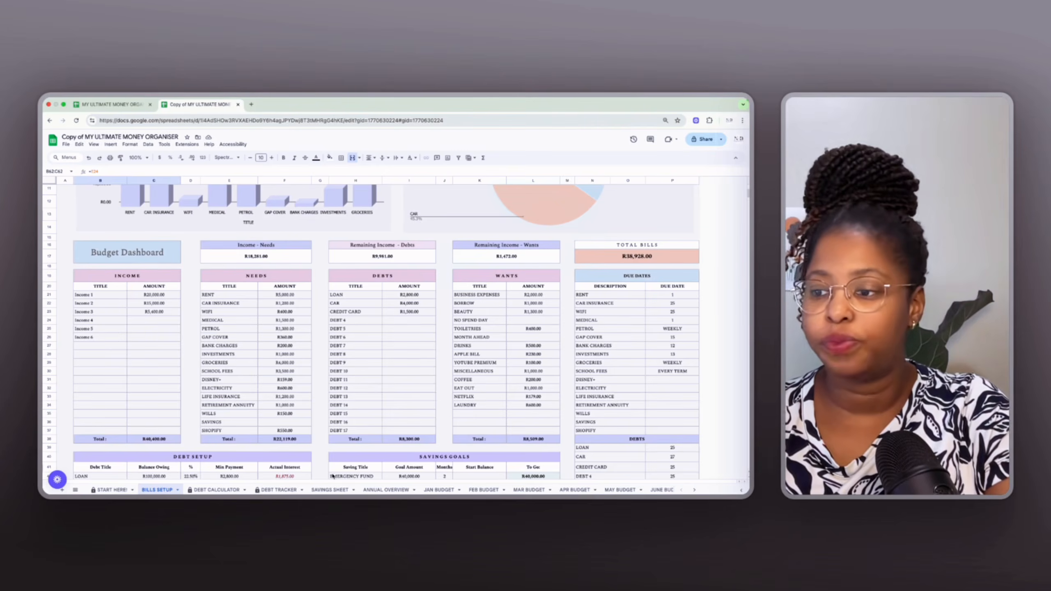
Open the SAVINGS SHEET and set the EMERGENCY FUND goal date to 1 January 2026 using the date picker.
left_click(330, 490)
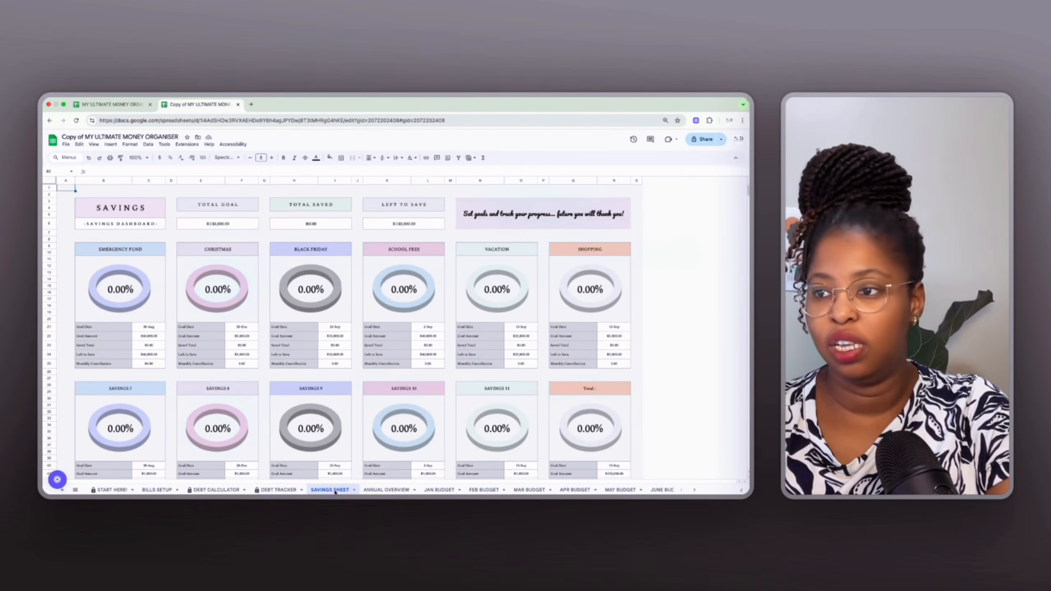
scroll(336, 382, "down", 1)
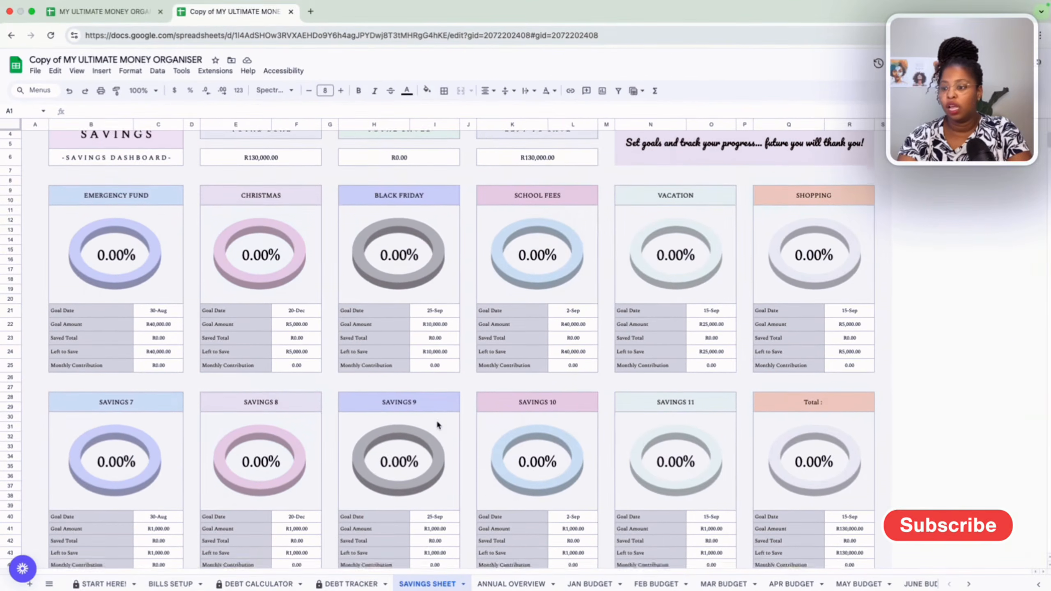
scroll(437, 424, "up", 1)
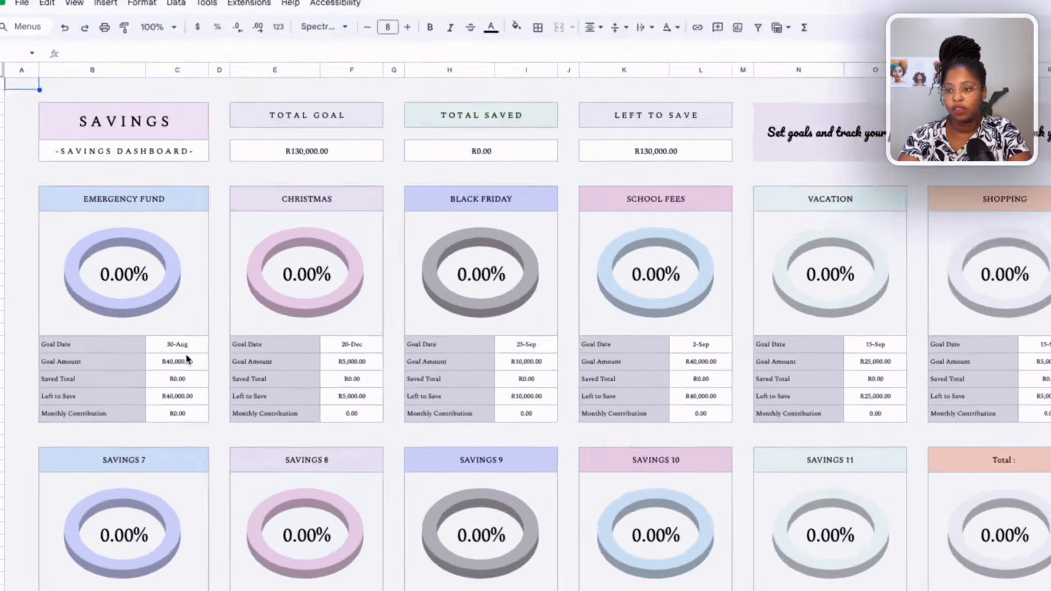
left_click(167, 342)
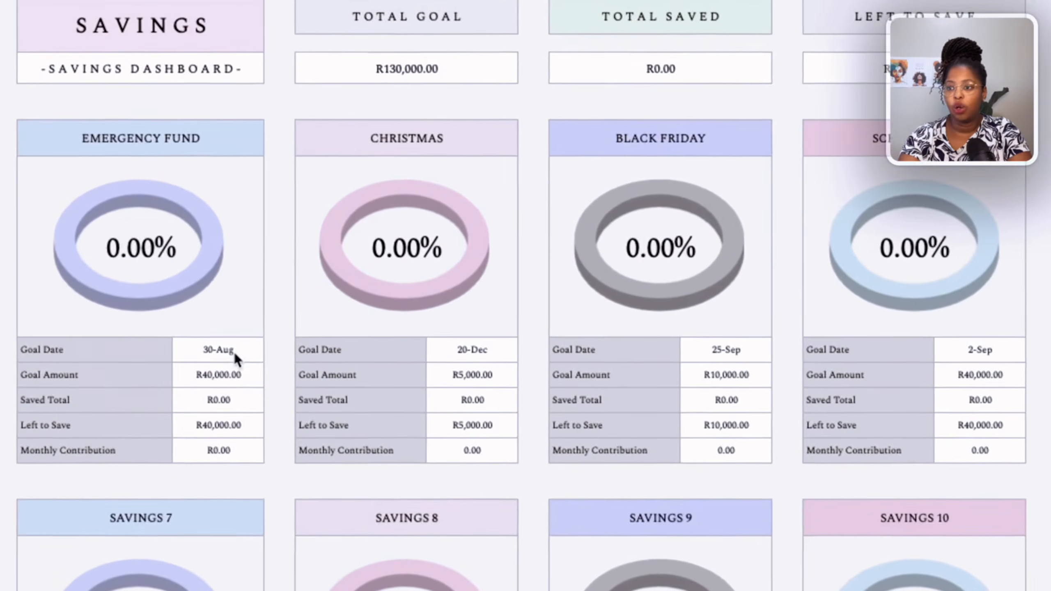
double_click(238, 355)
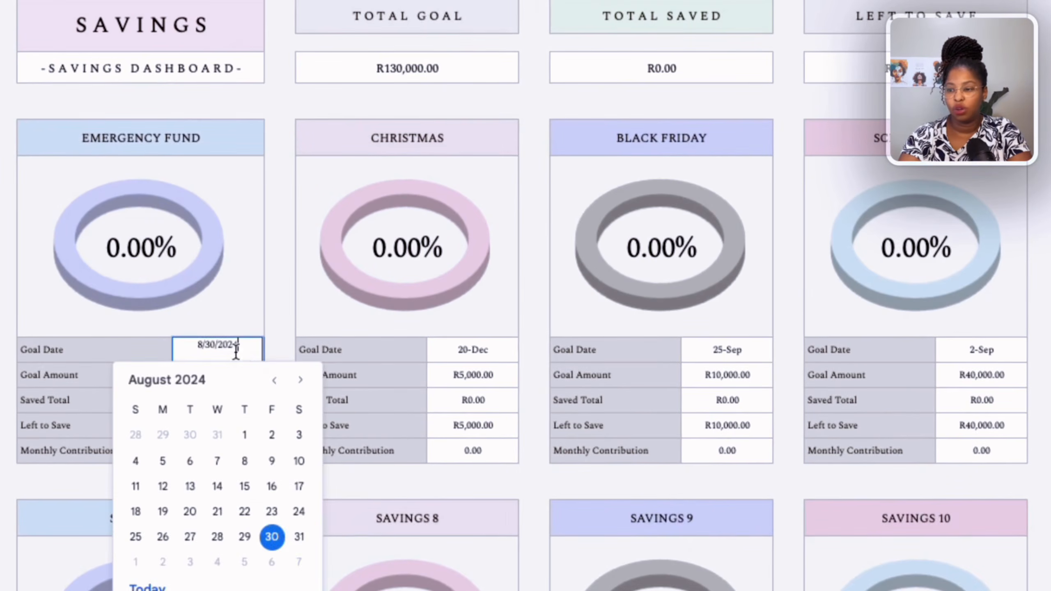
left_click(301, 381)
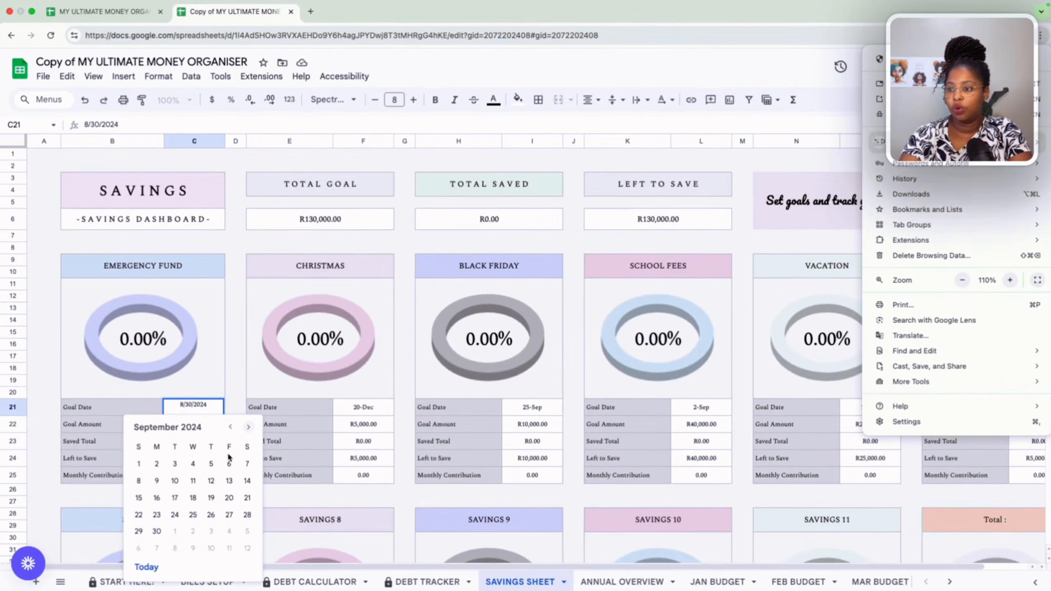
left_click(142, 566)
left_click(149, 568)
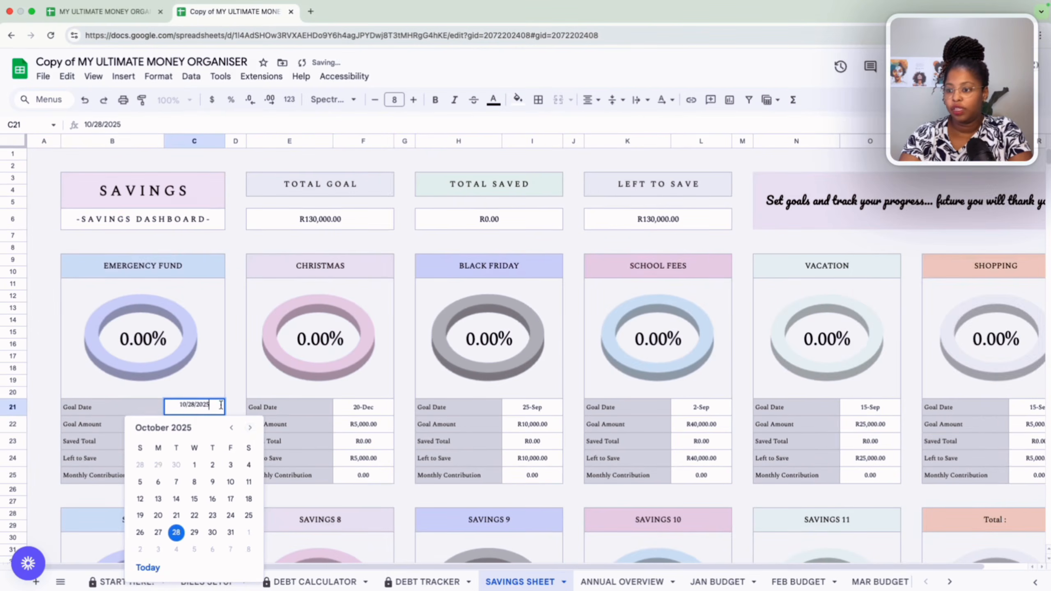
left_click(251, 428)
left_click(250, 429)
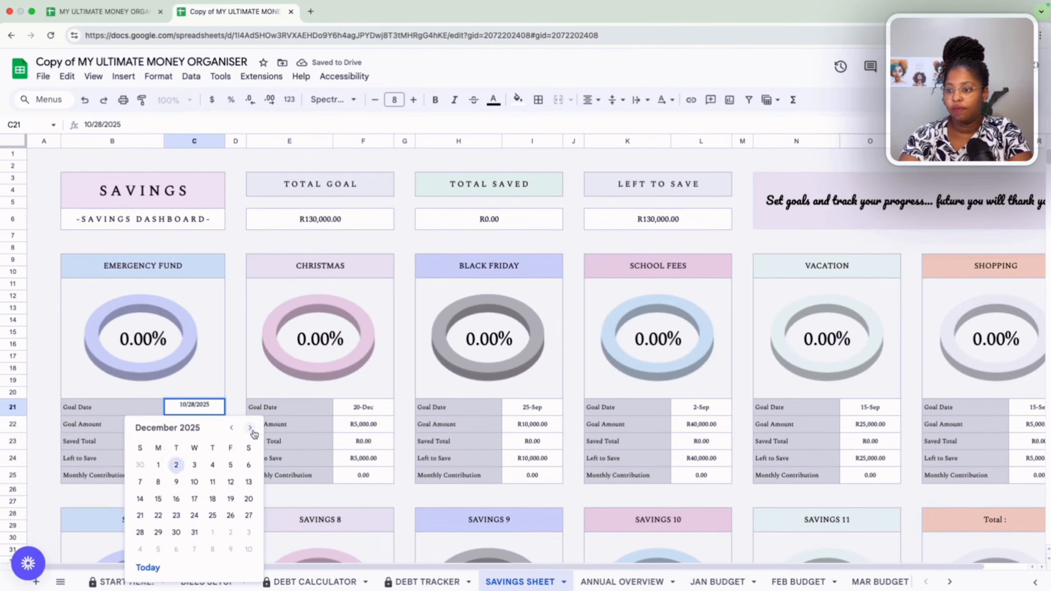
left_click(250, 429)
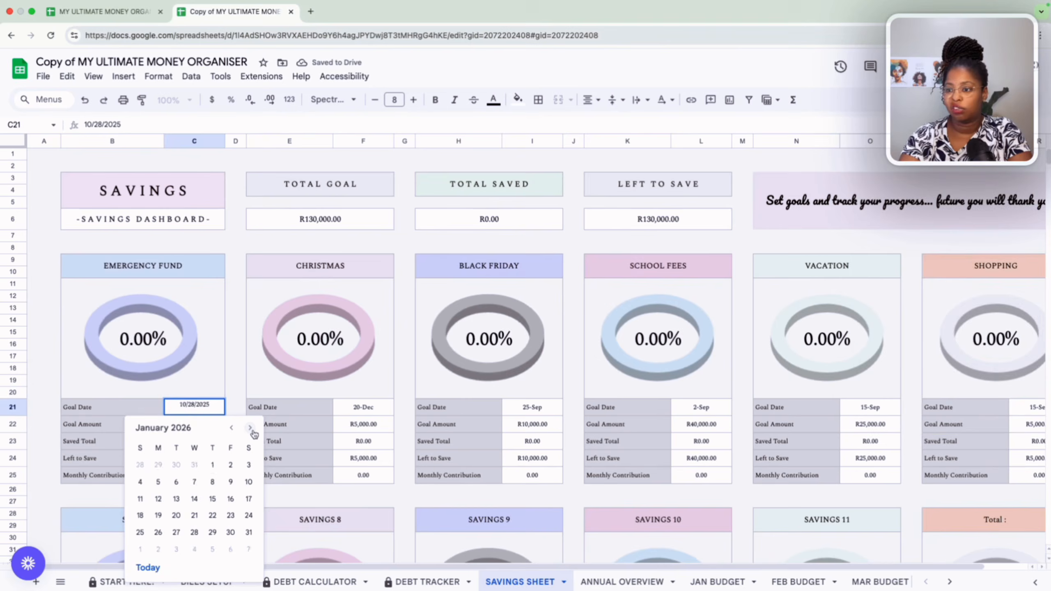
left_click(212, 465)
scroll(238, 404, "down", 3)
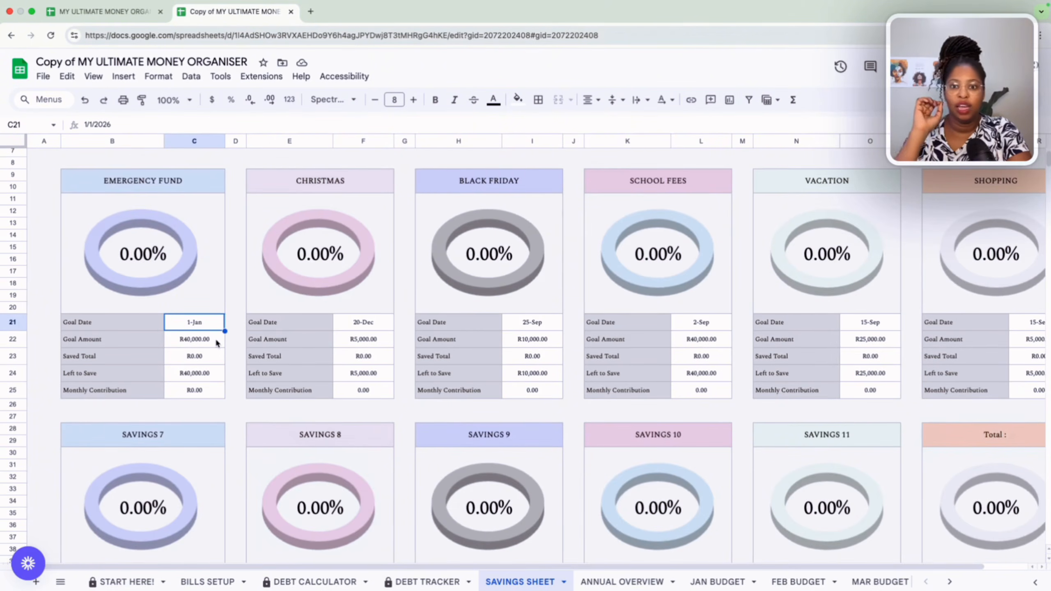
Inspect the formulas behind the EMERGENCY FUND goal amount, saved total, left to save and monthly contribution cells.
left_click(216, 343)
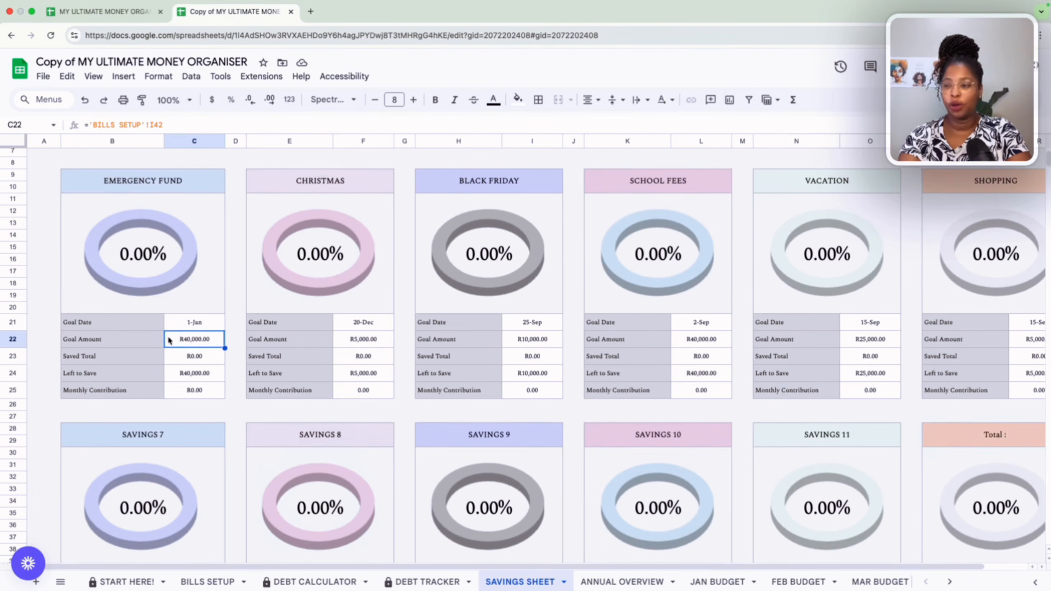
left_click(209, 363)
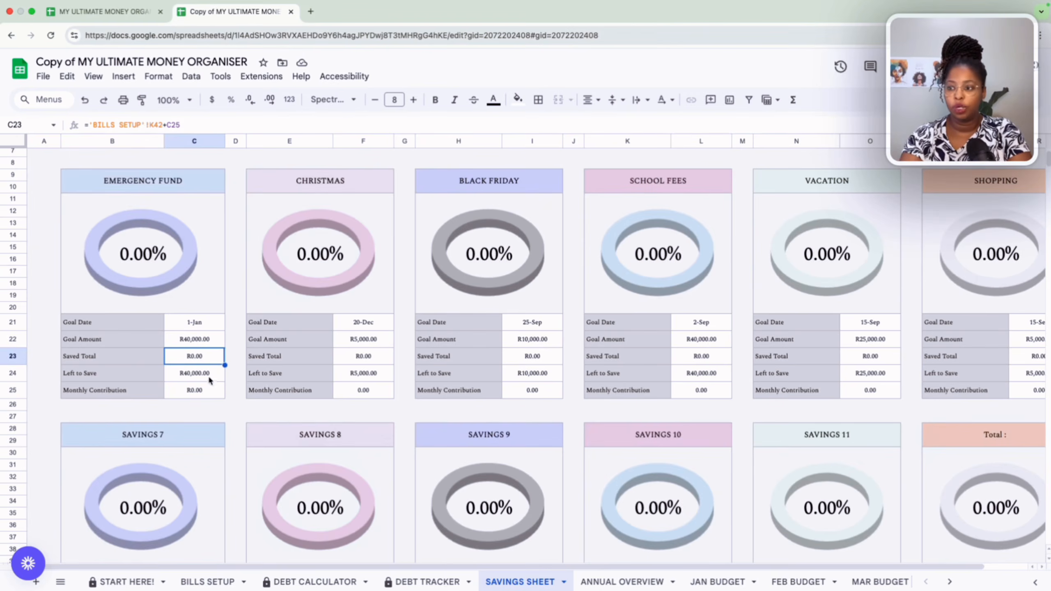
left_click(212, 376)
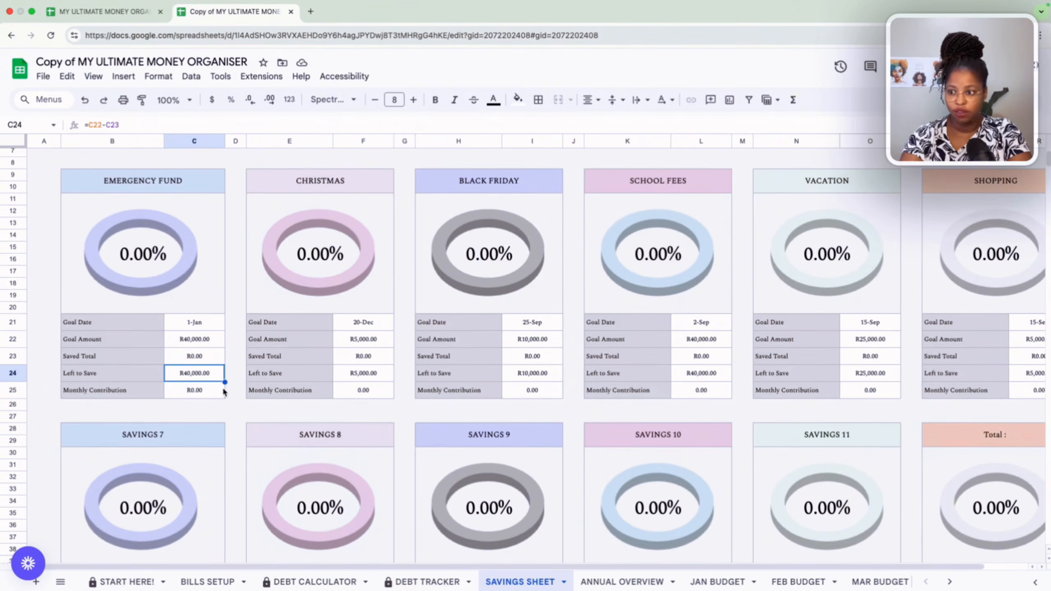
left_click(178, 397)
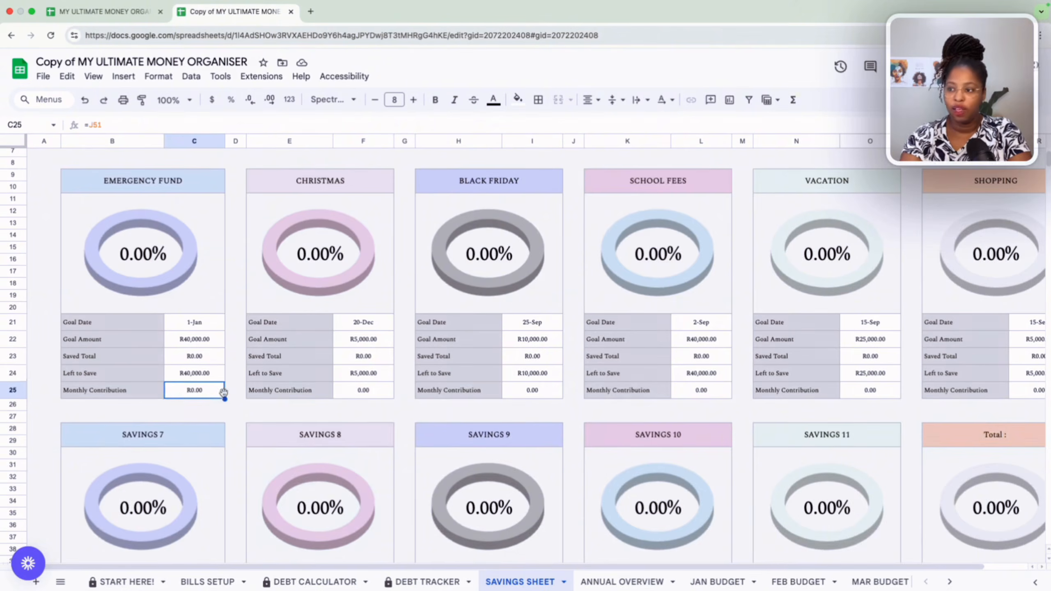
scroll(223, 392, "up", 3)
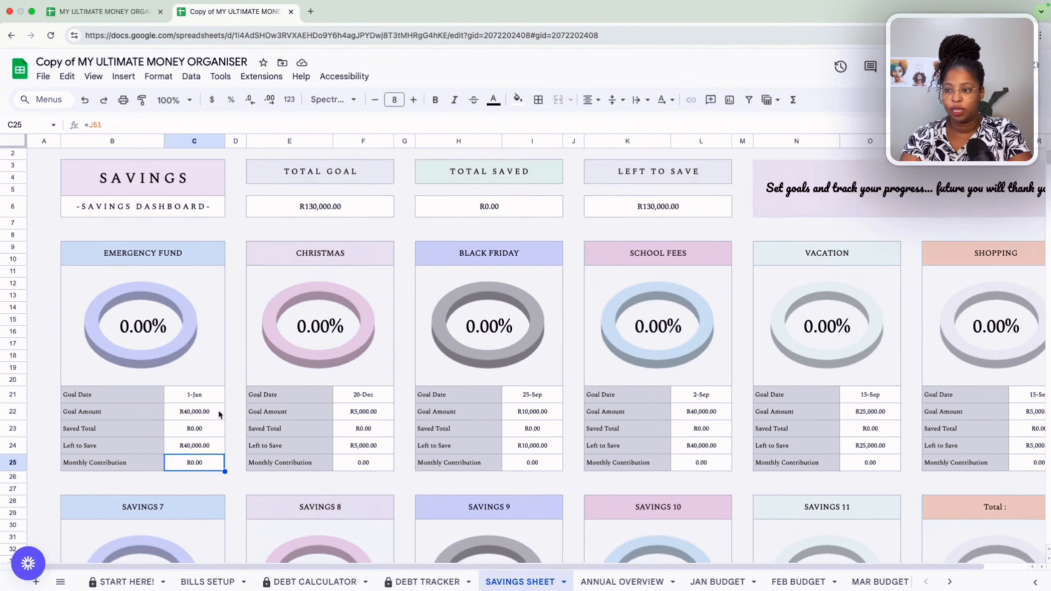
Examine the TOTAL GOAL, TOTAL SAVED and LEFT TO SAVE dashboard figures and the lower savings goal blocks.
scroll(220, 414, "up", 1)
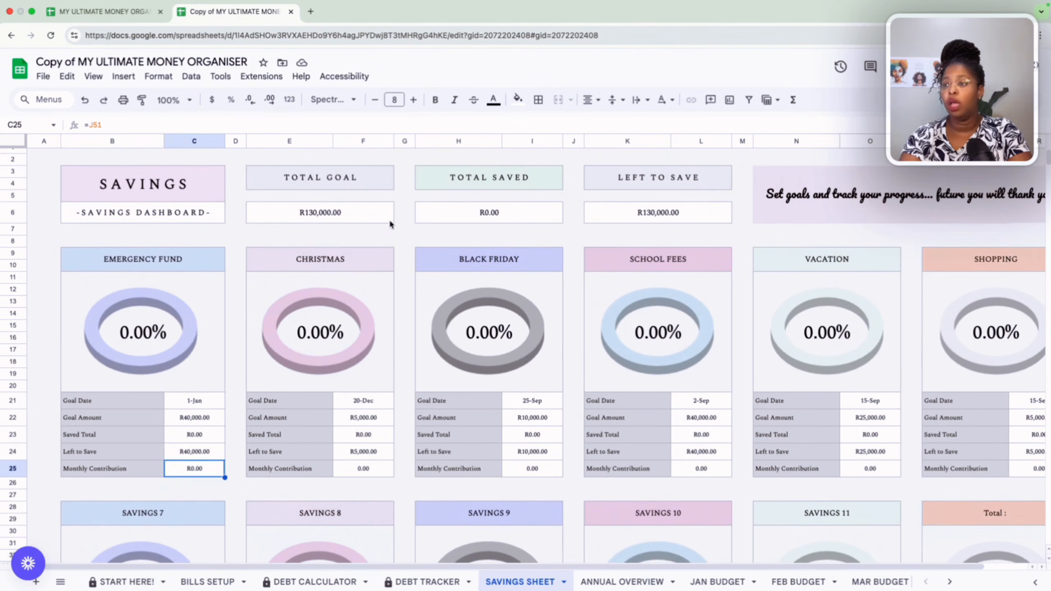
left_click(369, 209)
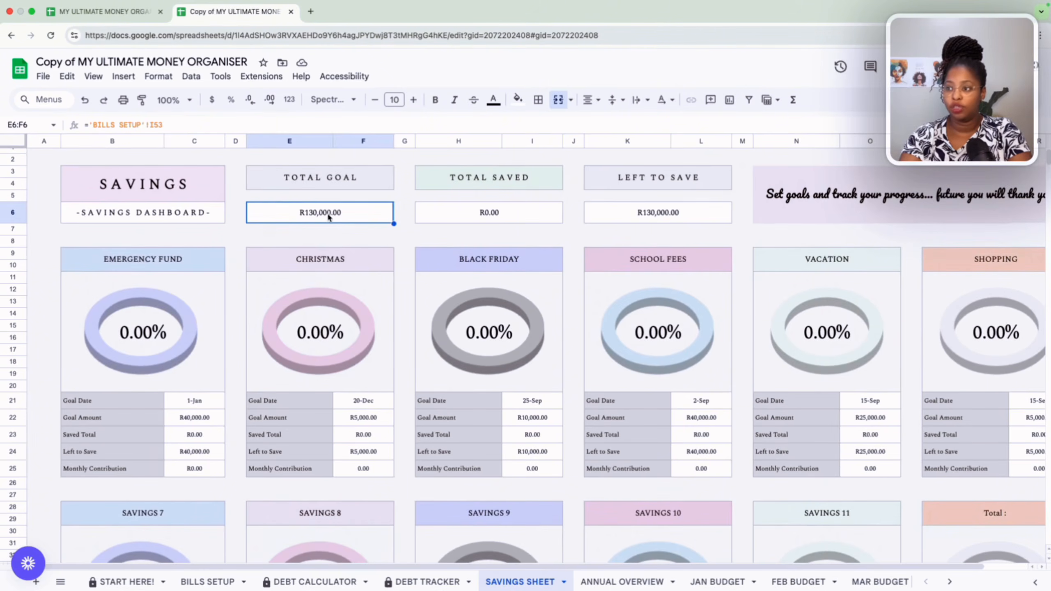
left_click(486, 216)
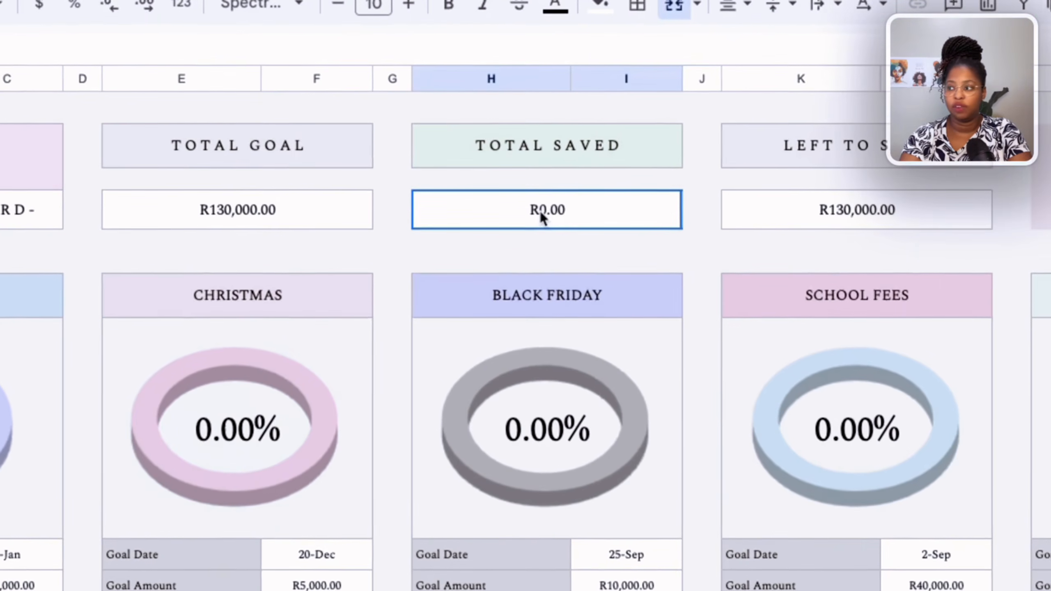
left_click(693, 214)
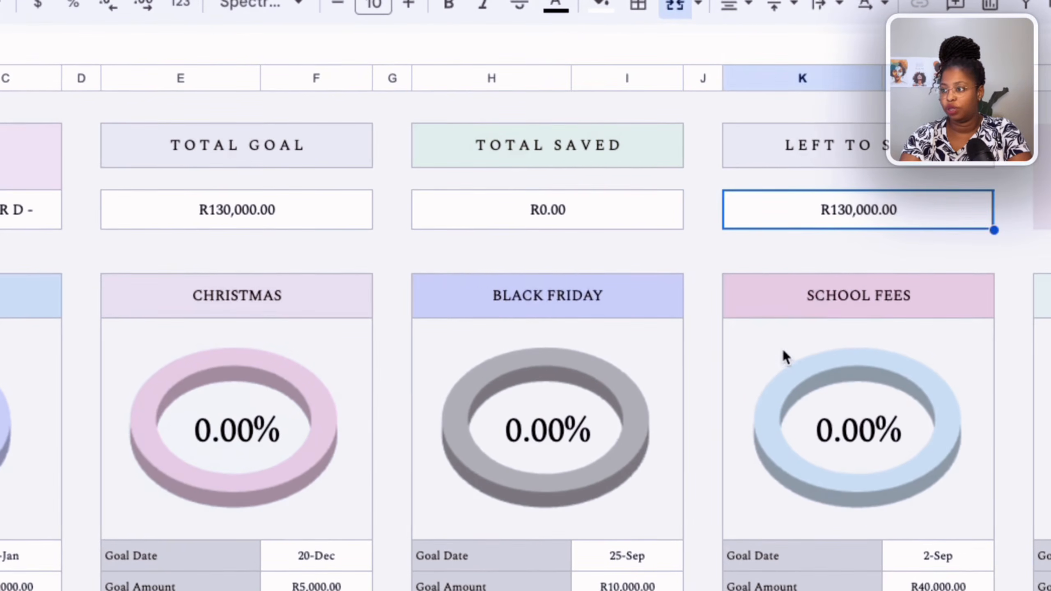
scroll(783, 352, "right", 3)
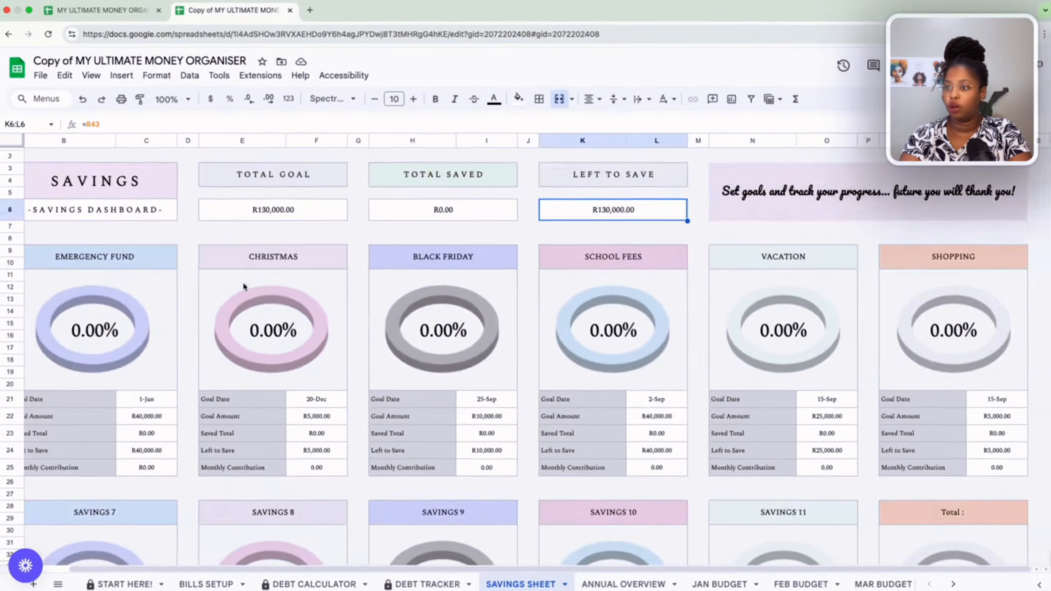
scroll(249, 294, "down", 5)
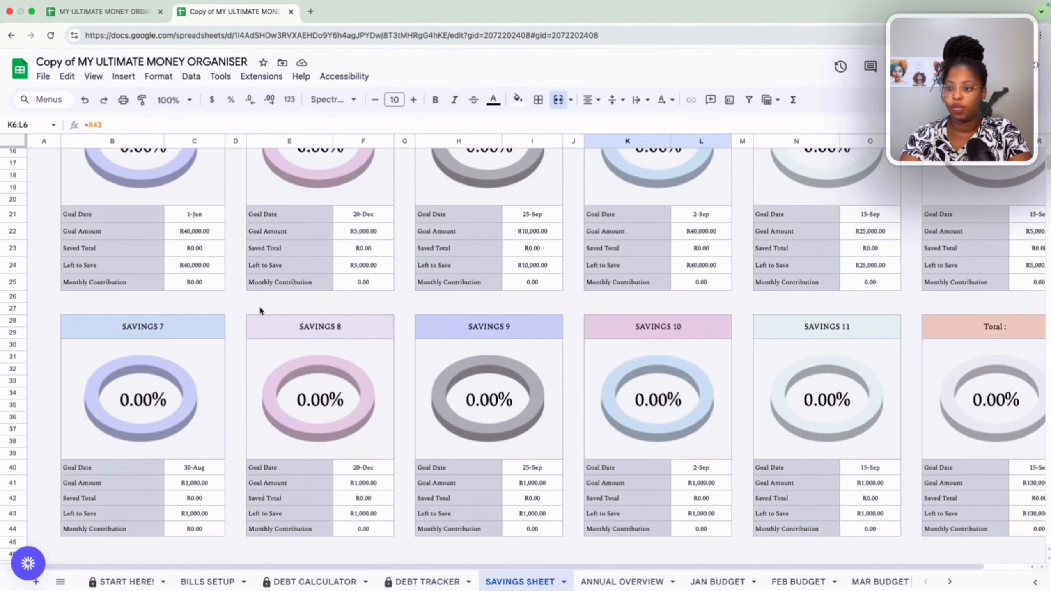
scroll(226, 519, "down", 10)
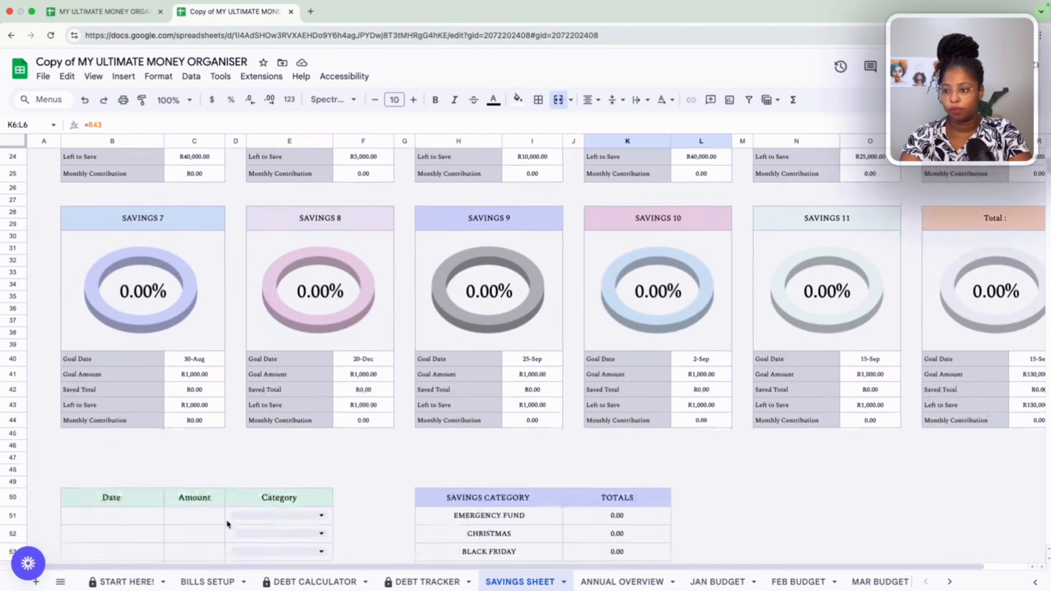
Log a savings entry dated 28-Oct-2025 for 5000 under the EMERGENCY FUND category.
scroll(227, 519, "up", 1)
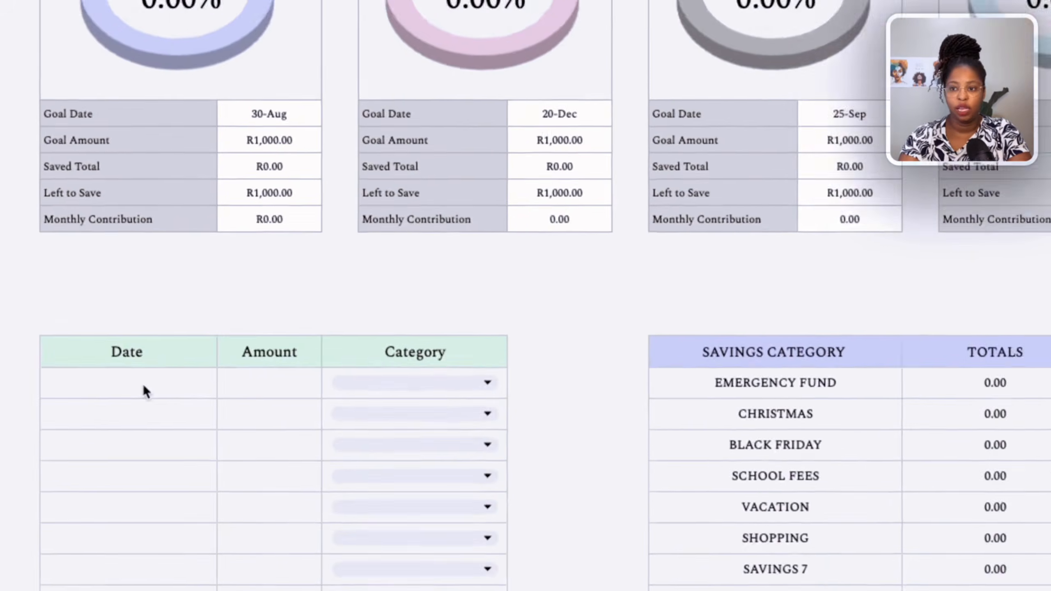
double_click(121, 387)
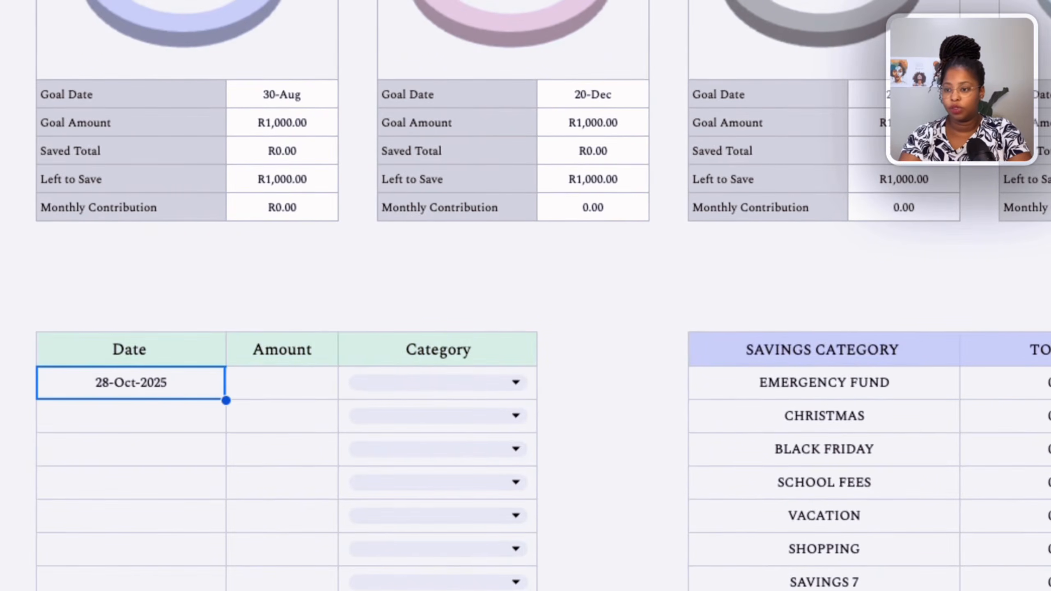
left_click(281, 397)
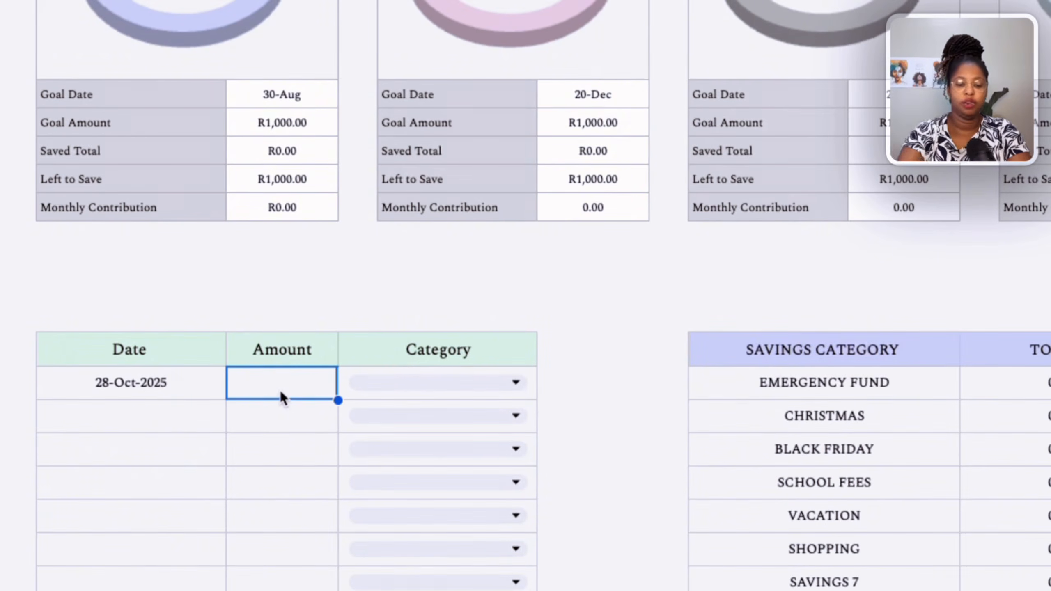
type("5000")
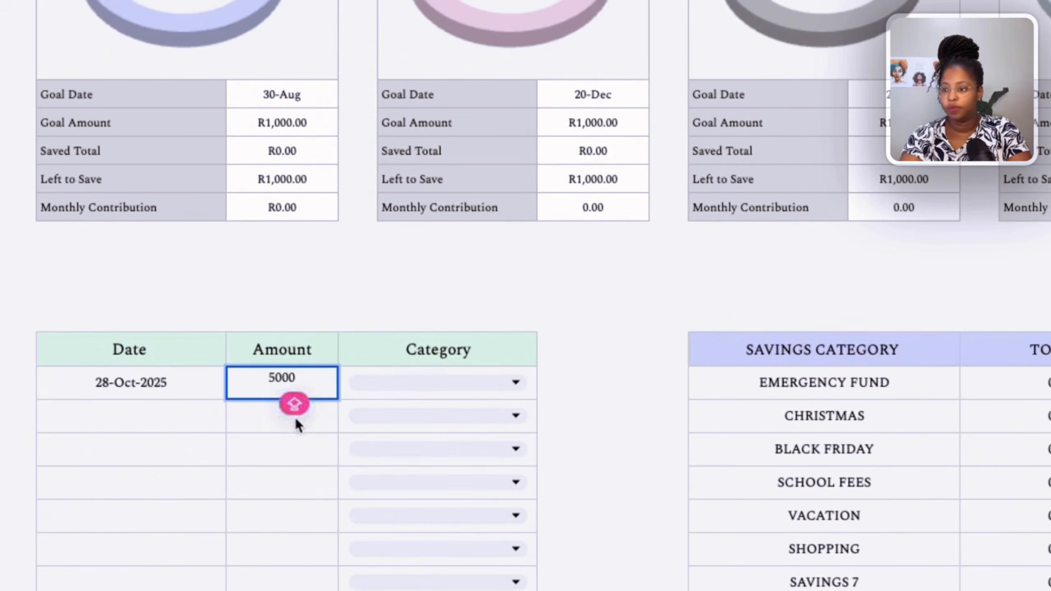
left_click(297, 423)
left_click(455, 395)
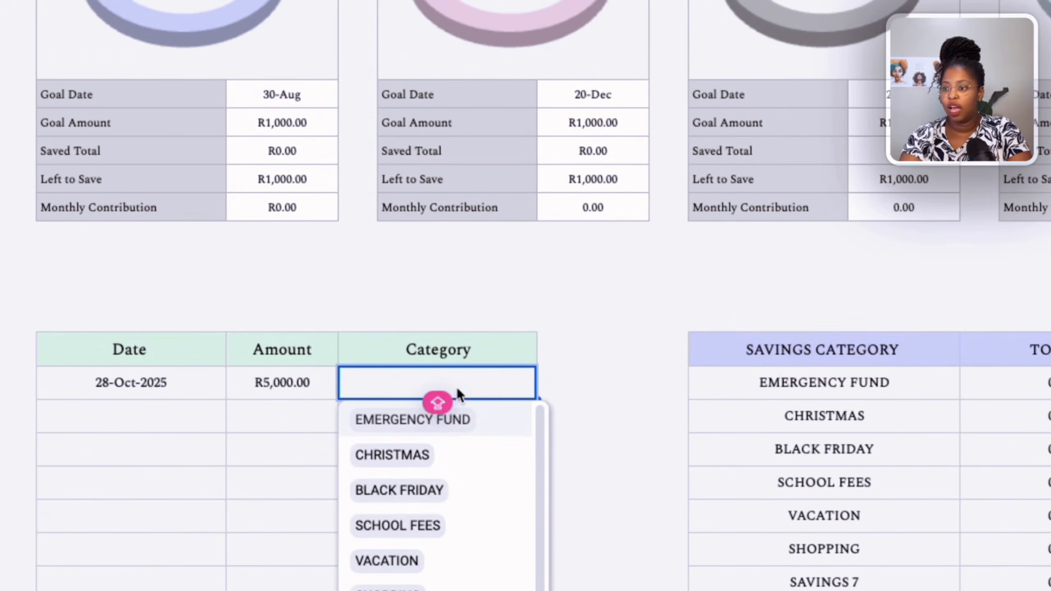
left_click(471, 426)
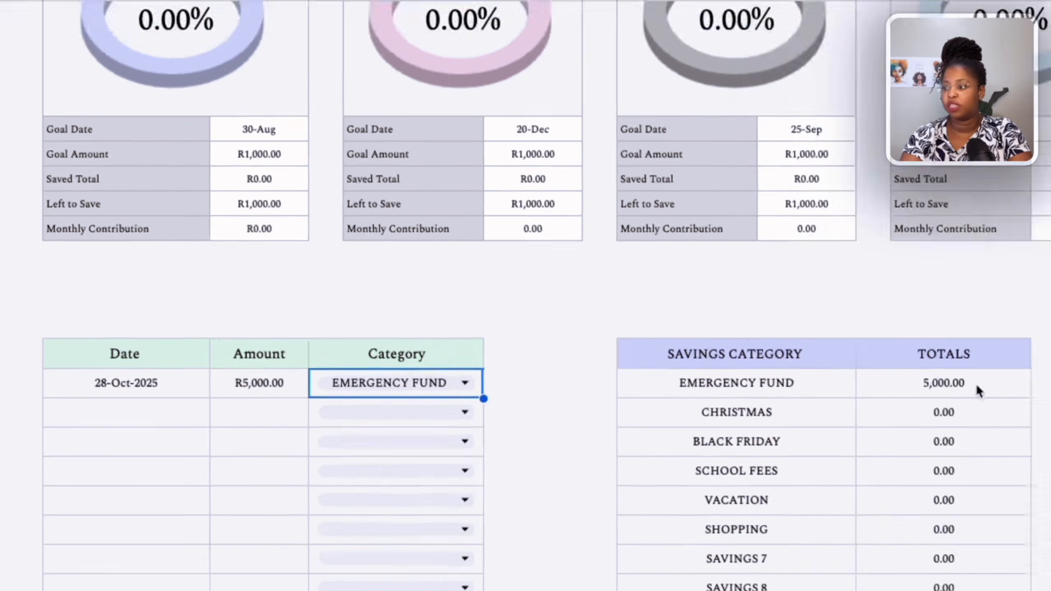
Review the savings category totals, total saved and the EMERGENCY FUND progress on the dashboard.
left_click(728, 382)
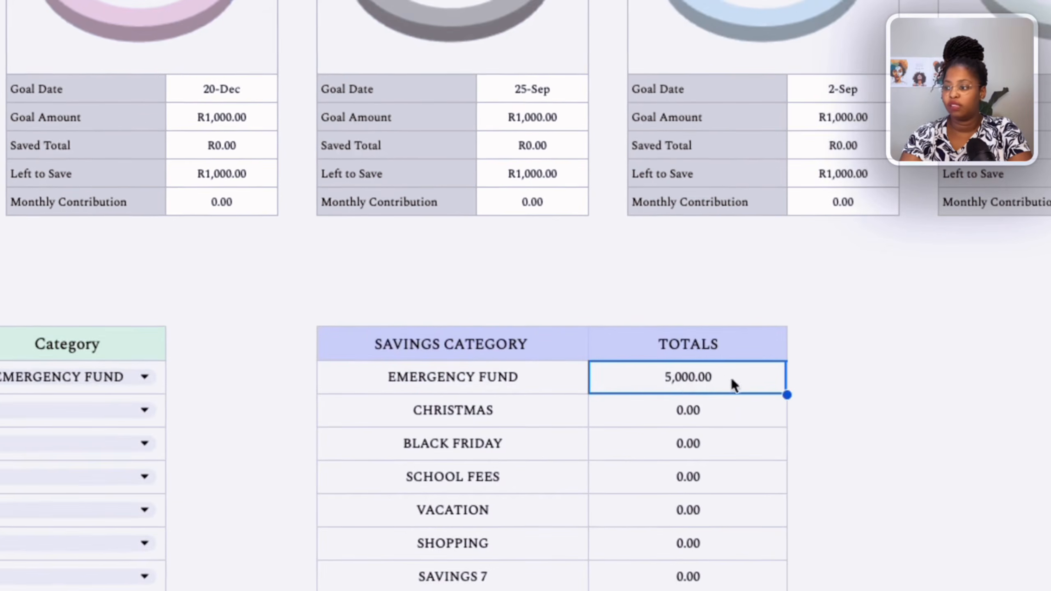
scroll(676, 543, "down", 5)
left_click(696, 569)
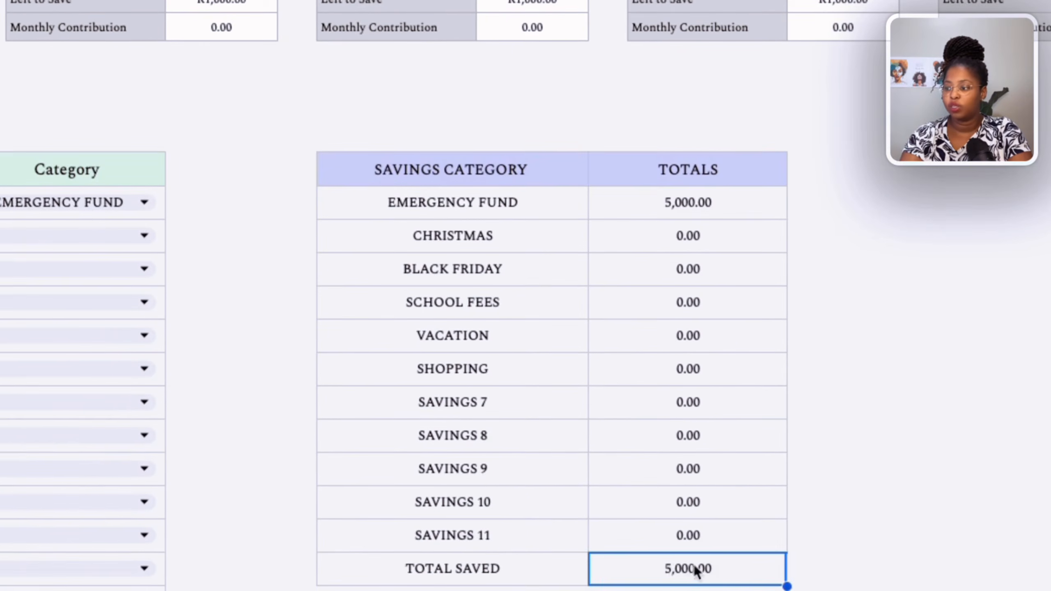
scroll(773, 479, "up", 5)
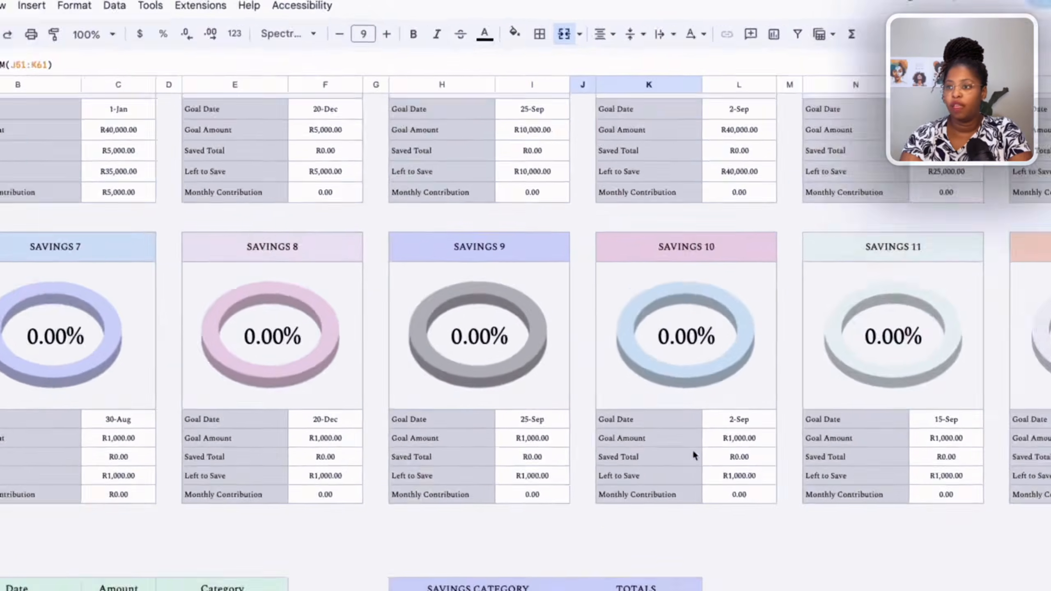
scroll(694, 454, "up", 3)
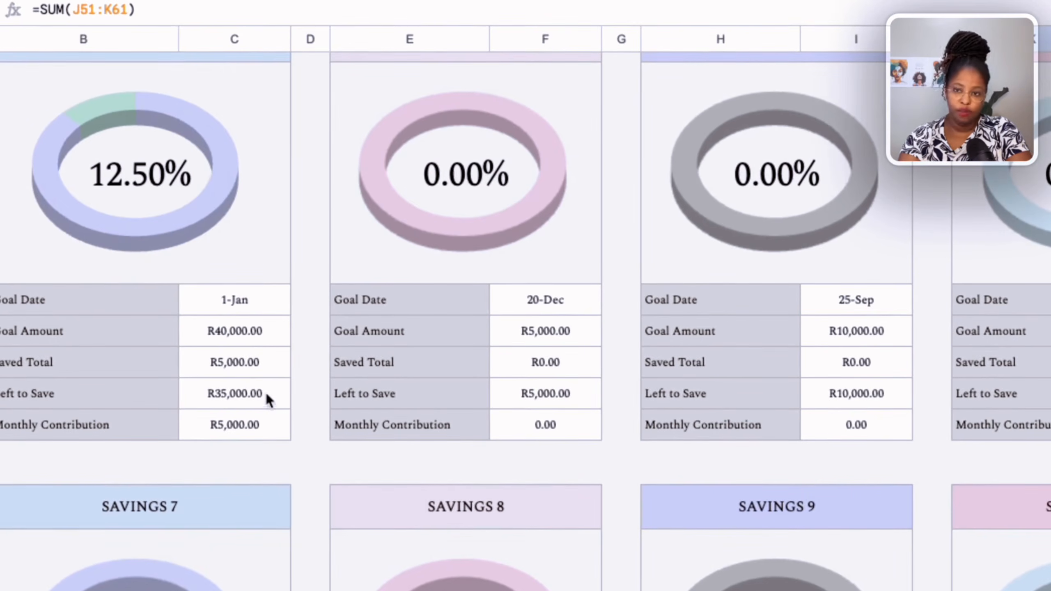
scroll(276, 390, "up", 3)
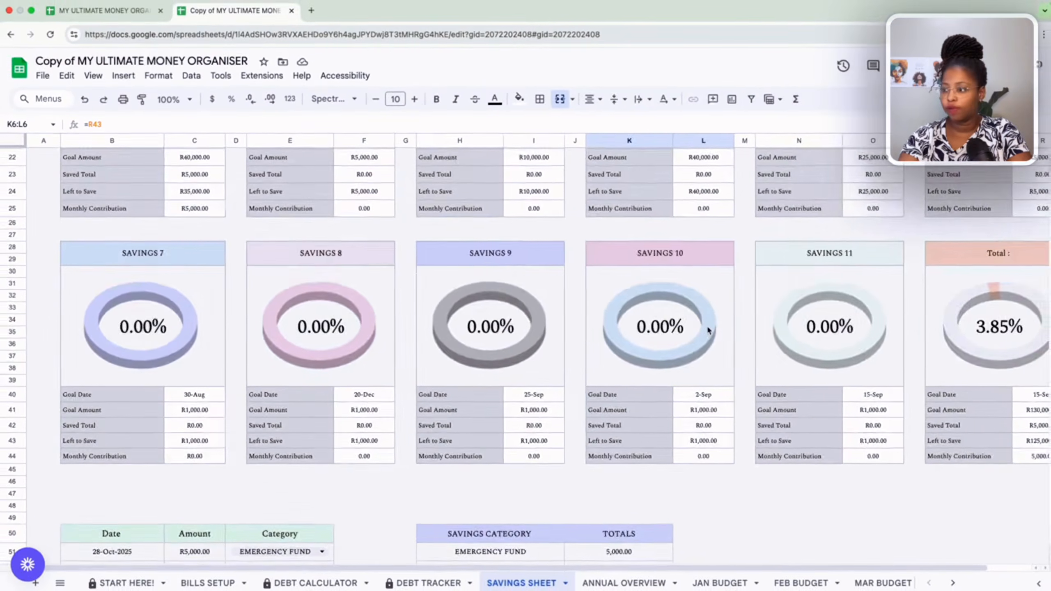
scroll(709, 332, "down", 3)
scroll(649, 462, "down", 2)
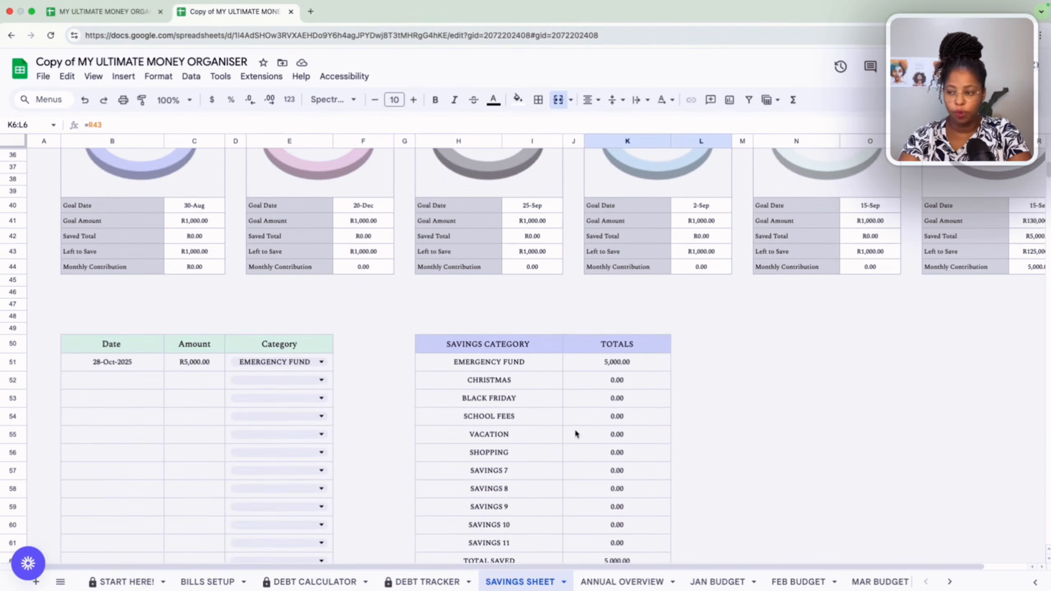
scroll(575, 434, "up", 10)
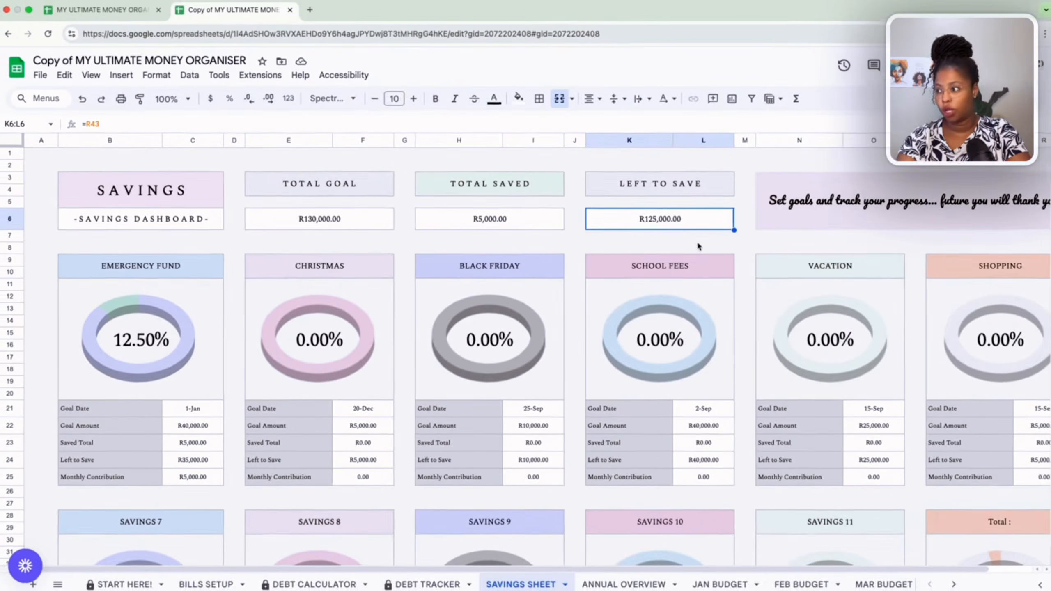
scroll(677, 220, "down", 1)
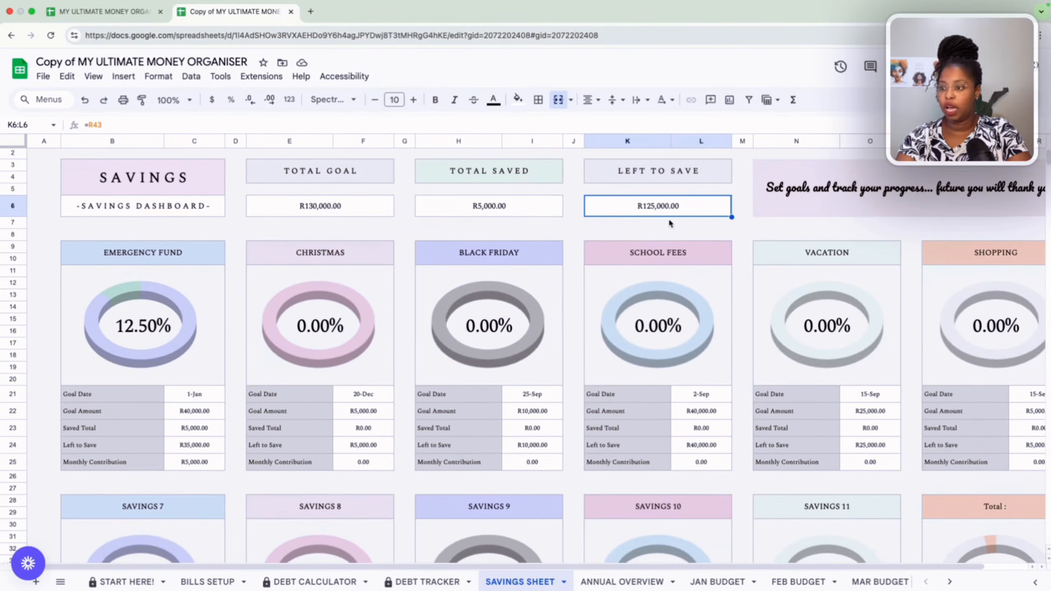
scroll(354, 433, "down", 10)
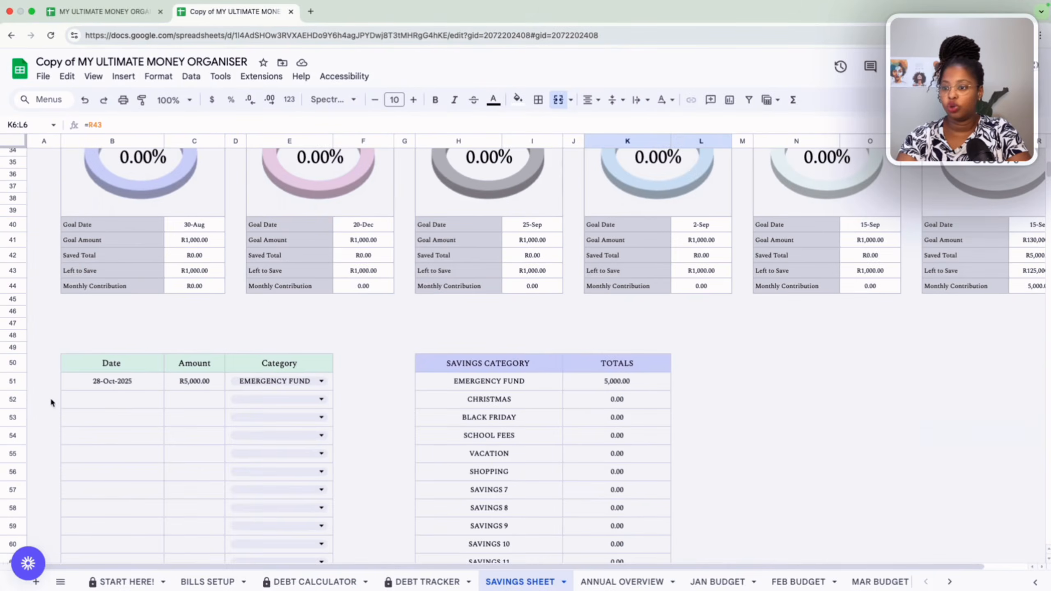
Log a second savings entry dated 28-Oct-2025 for 1000 under the CHRISTMAS category.
double_click(113, 403)
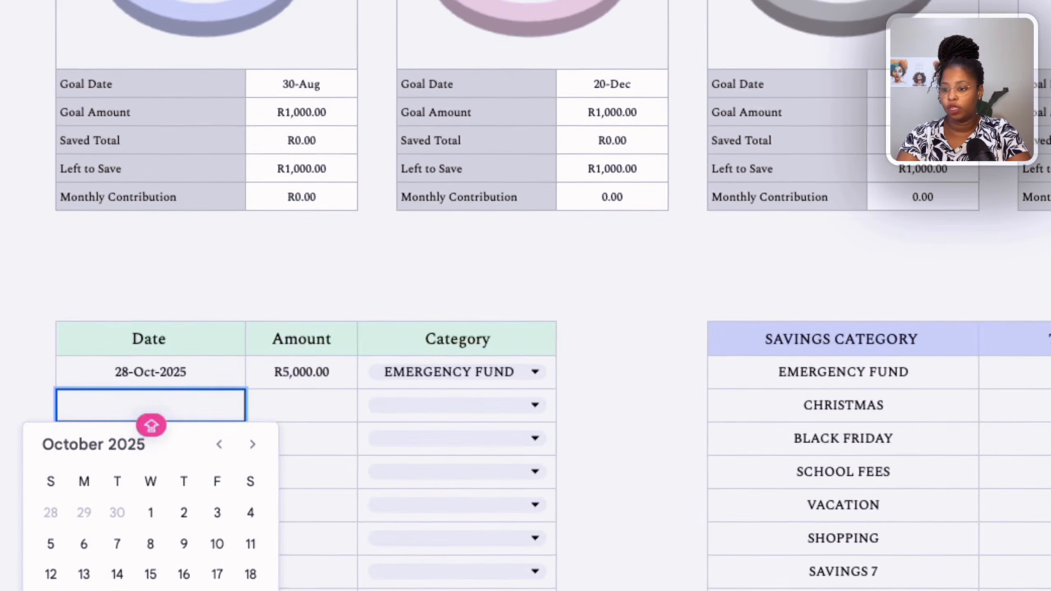
left_click(94, 524)
left_click(306, 412)
type("1000")
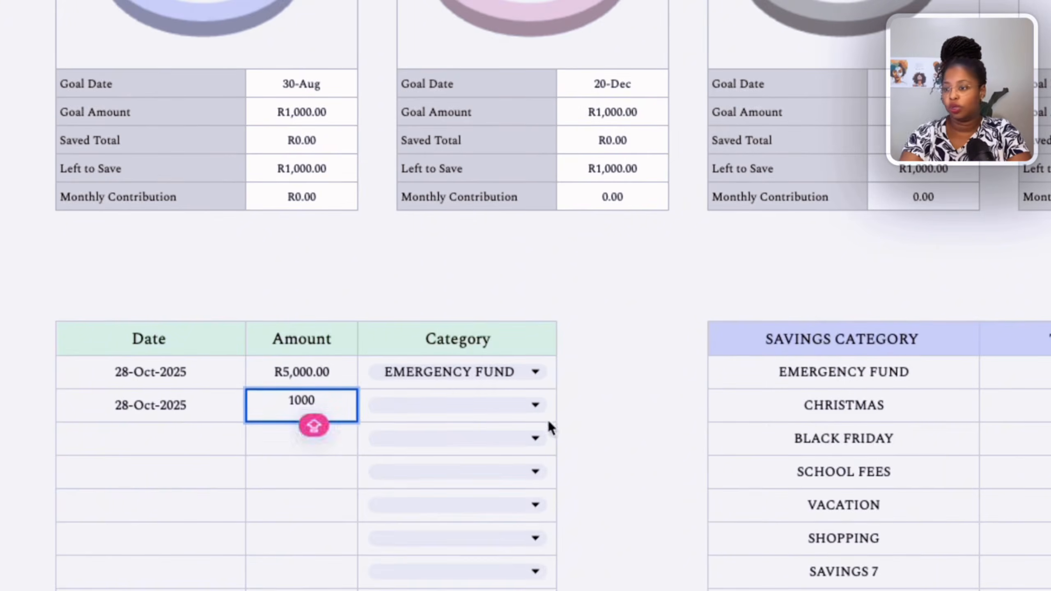
left_click(533, 404)
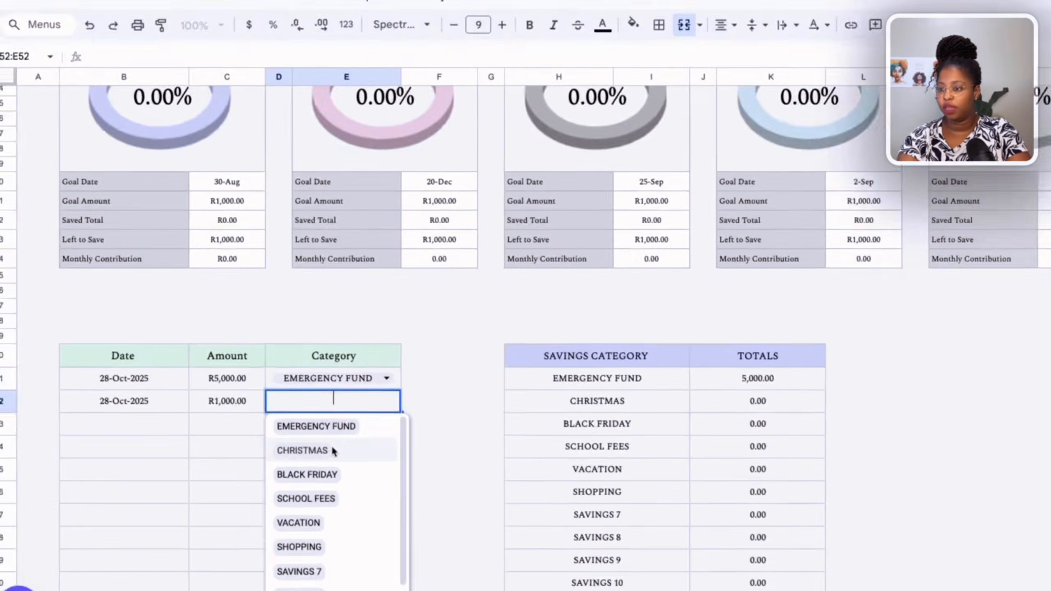
left_click(412, 478)
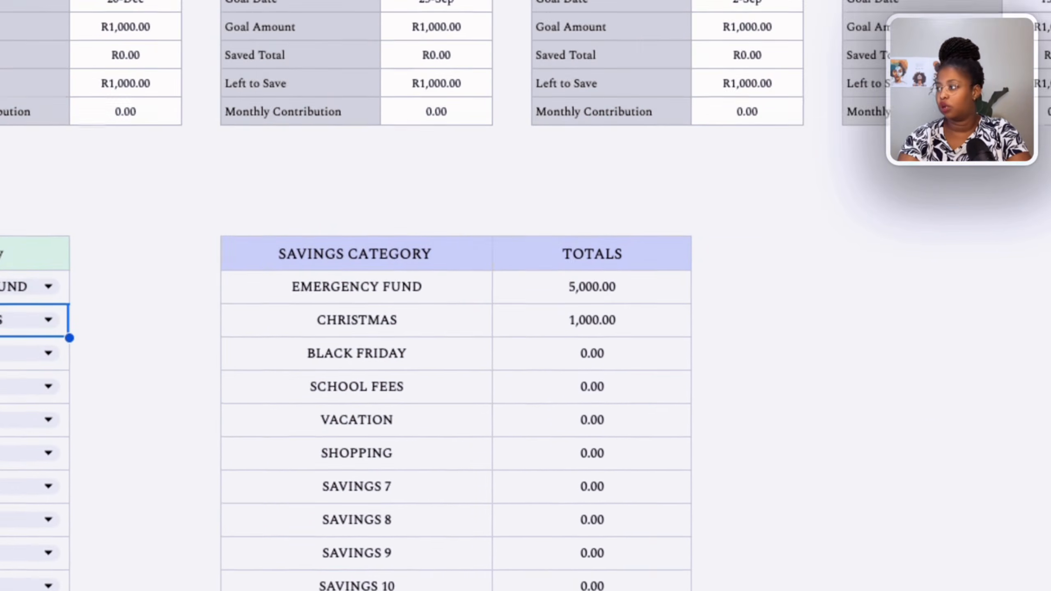
Check the CHRISTMAS goal block and the dashboard totals for total saved and left to save.
scroll(629, 399, "up", 10)
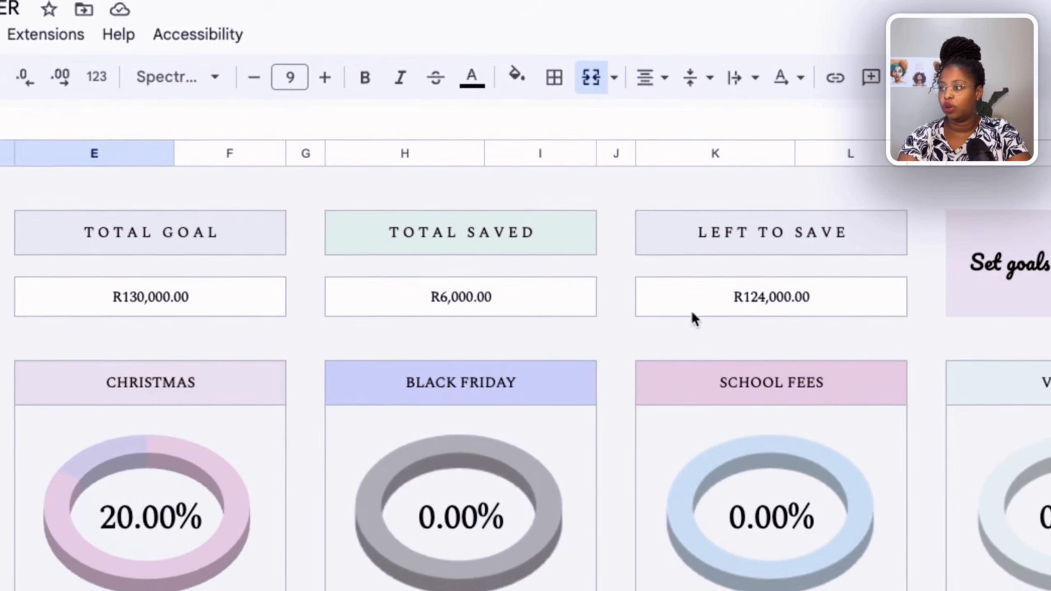
left_click(709, 301)
left_click(488, 298)
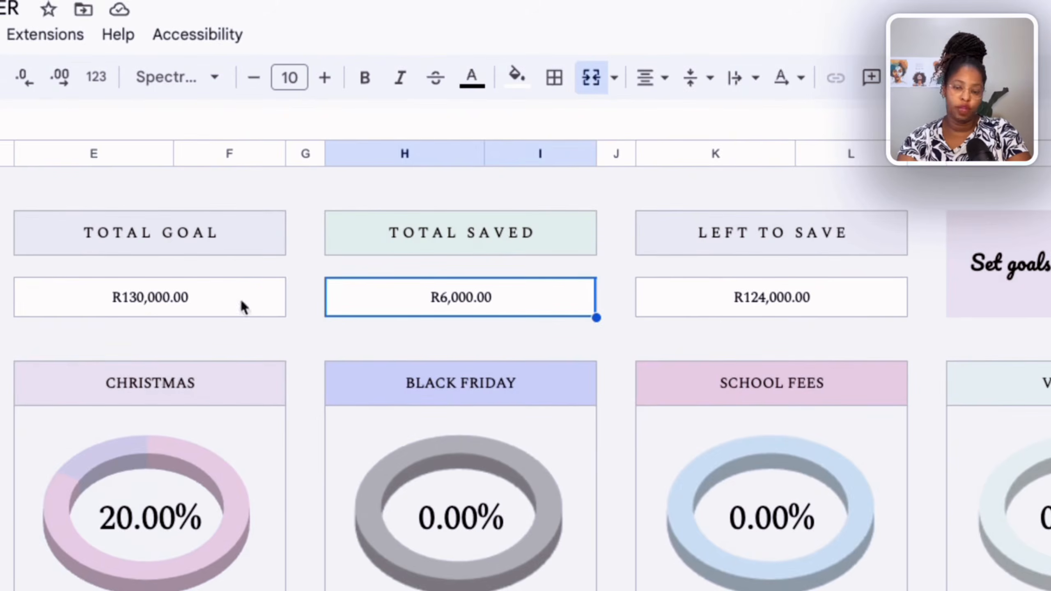
scroll(209, 434, "down", 5)
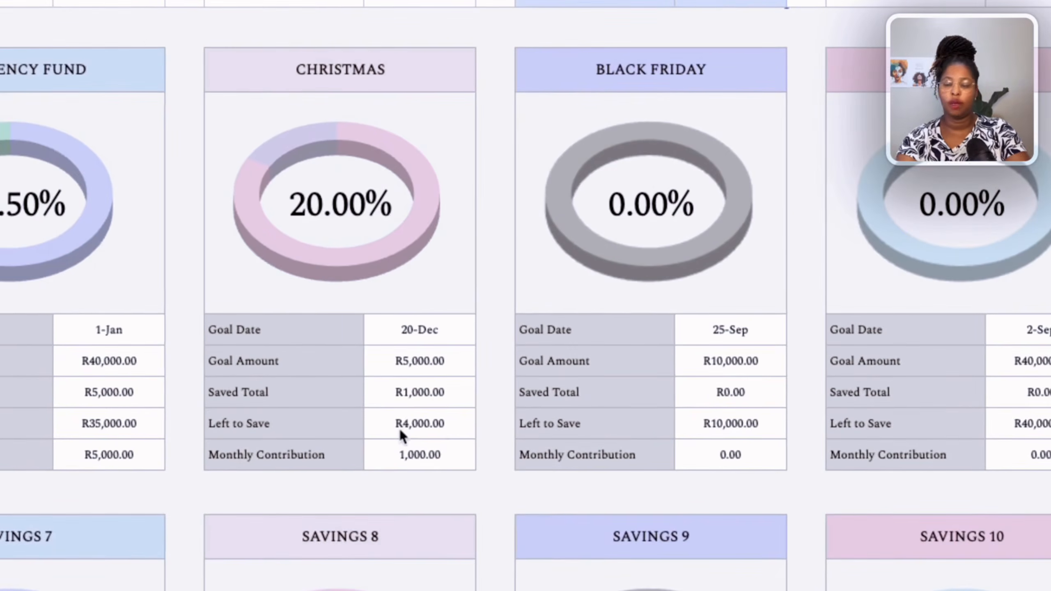
scroll(437, 428, "down", 2)
scroll(437, 428, "up", 4)
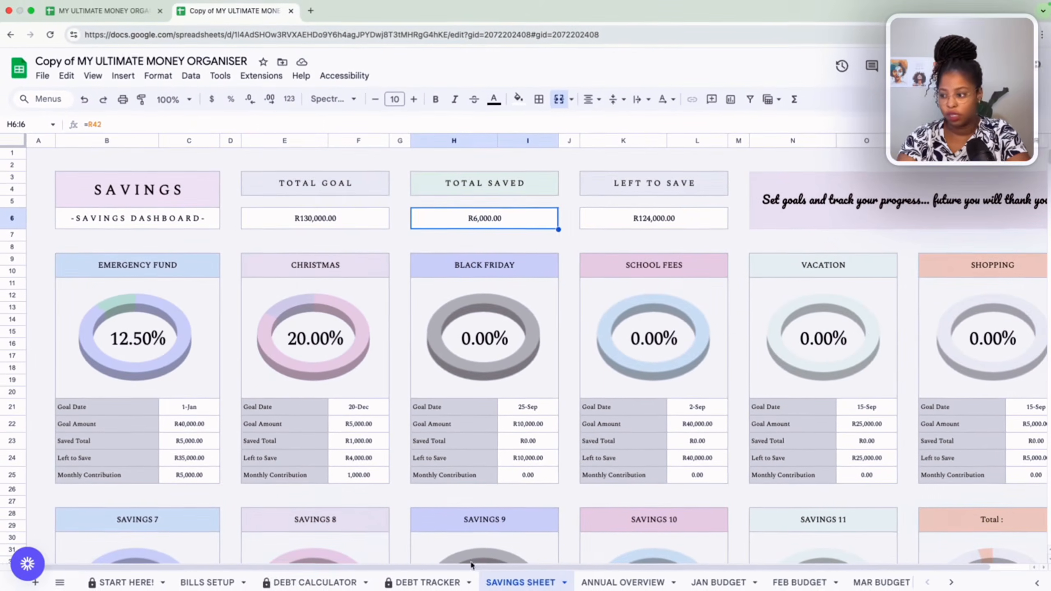
Open the DEBT CALCULATOR sheet and set the date of balance to 28 October 2025 with the date picker.
left_click(323, 584)
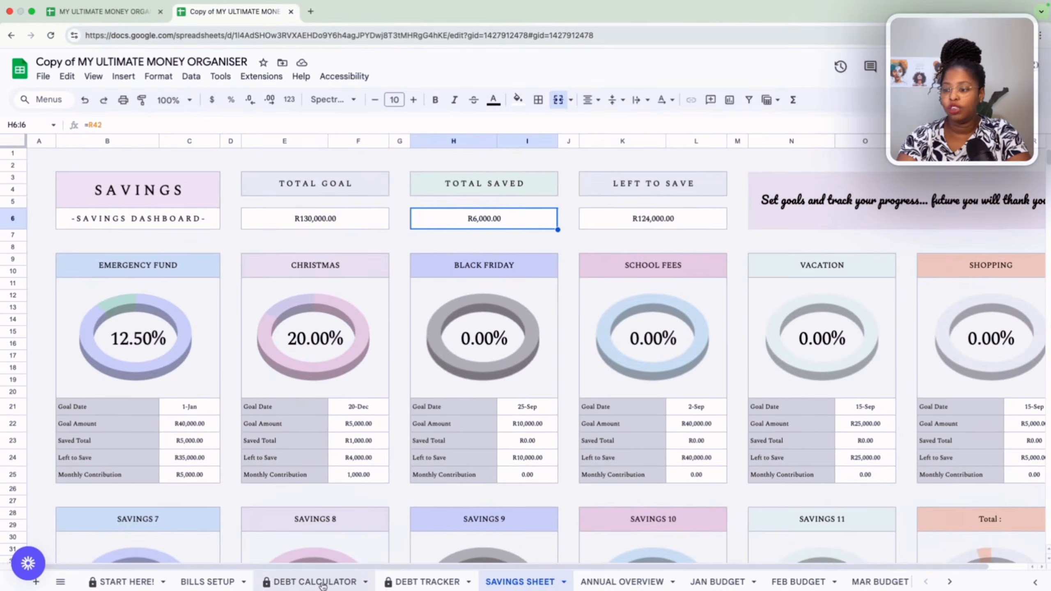
scroll(308, 491, "down", 5)
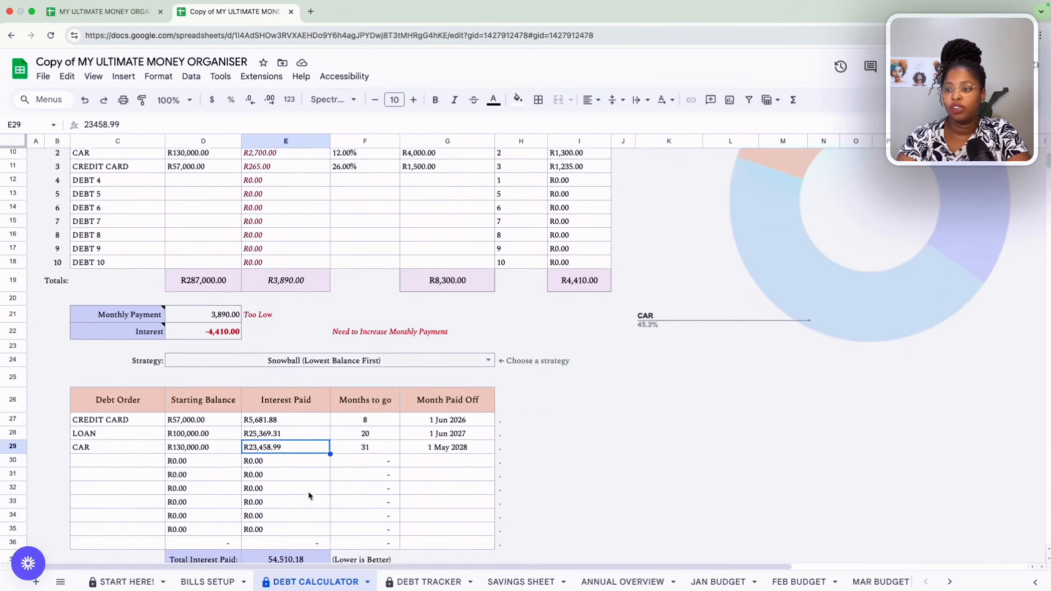
scroll(309, 493, "up", 3)
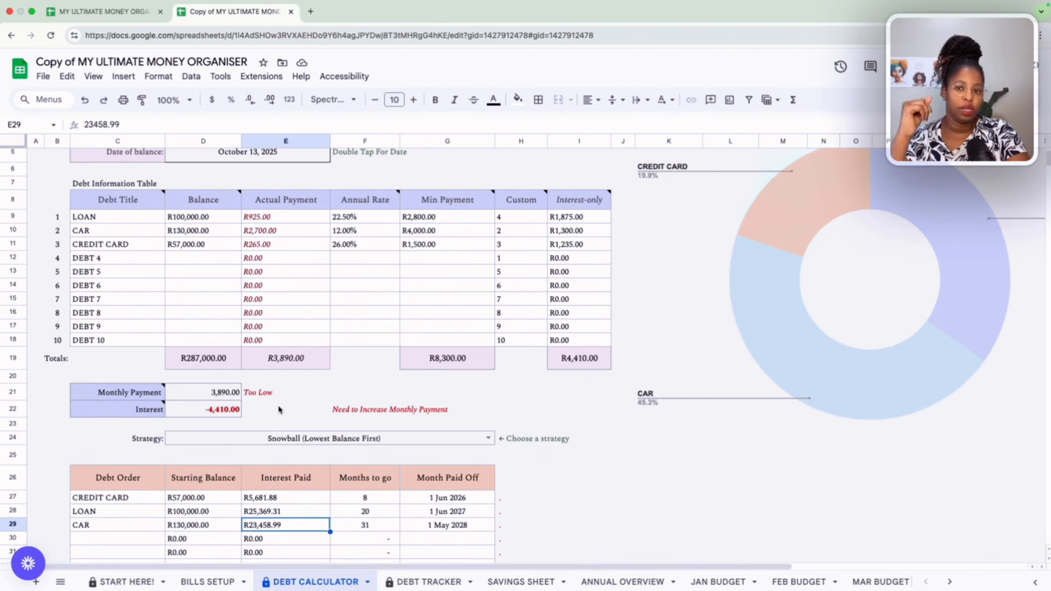
scroll(269, 248, "up", 2)
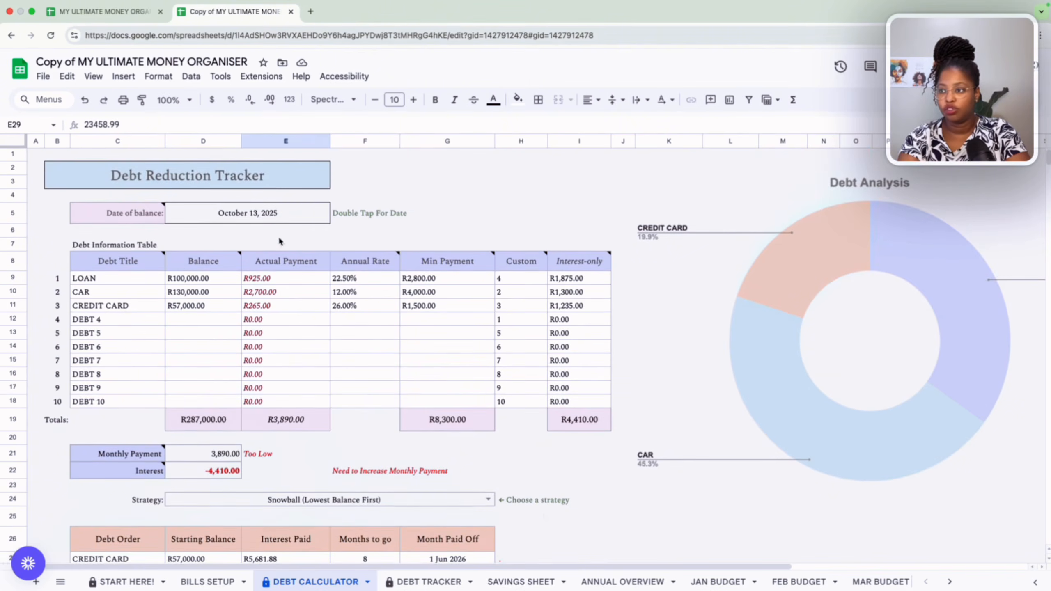
double_click(299, 214)
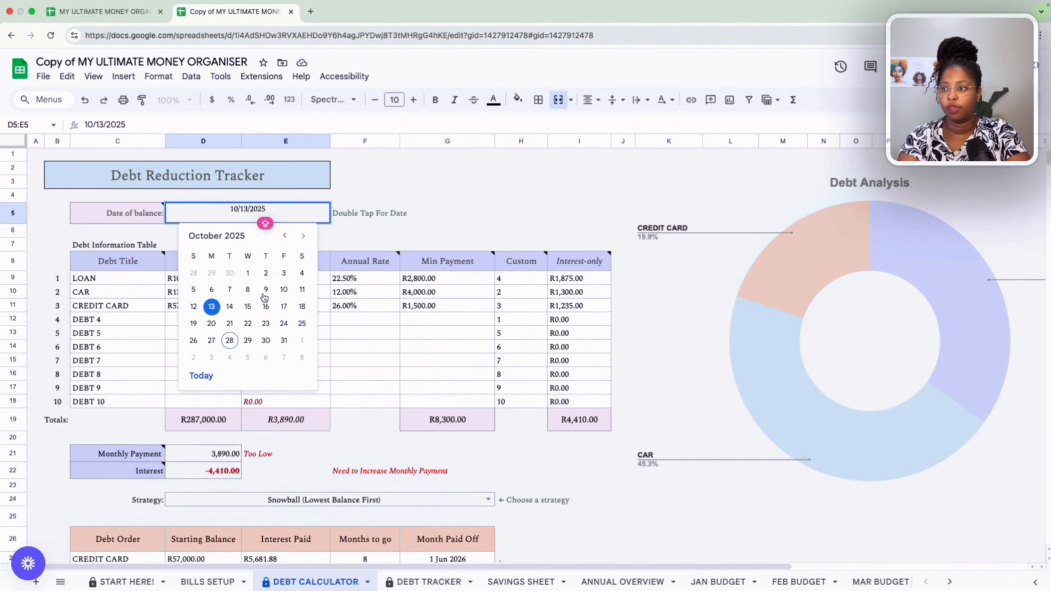
left_click(229, 340)
scroll(320, 322, "down", 3)
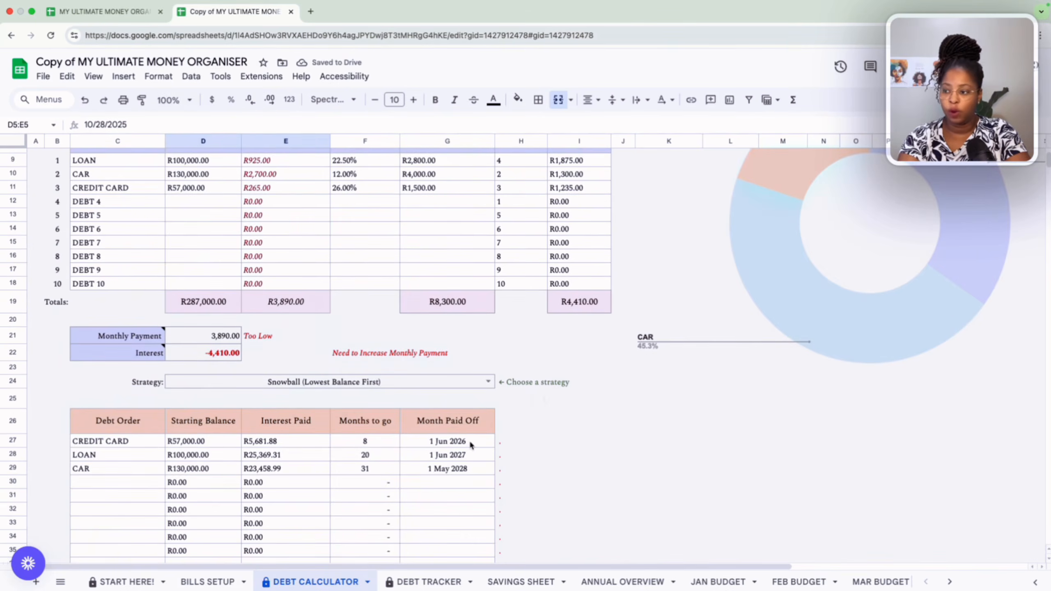
Review the debt payoff dates in the debt order table, then open the JAN BUDGET sheet.
left_click(471, 454)
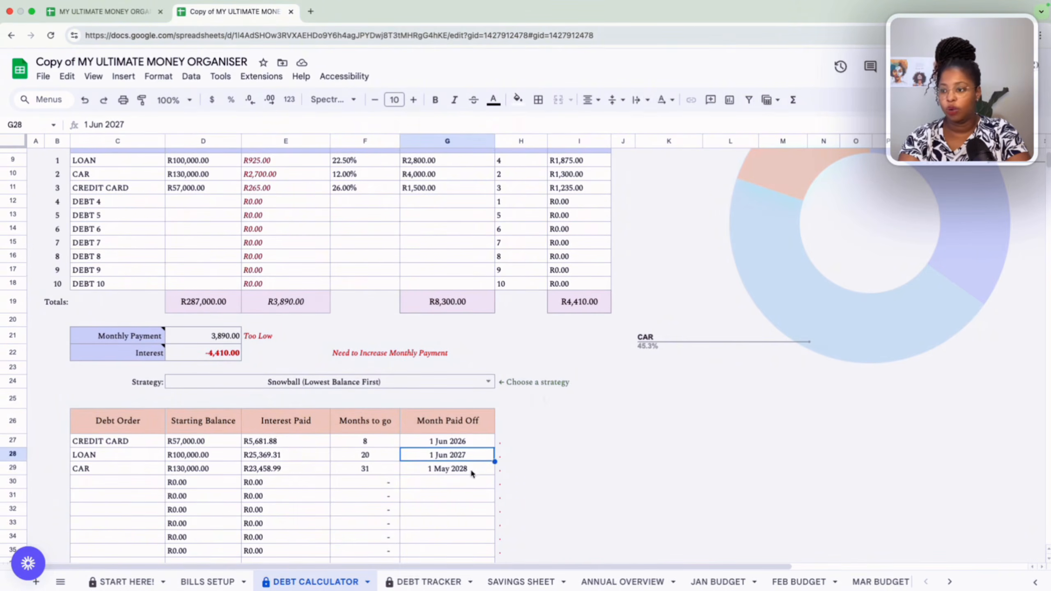
left_click(474, 473)
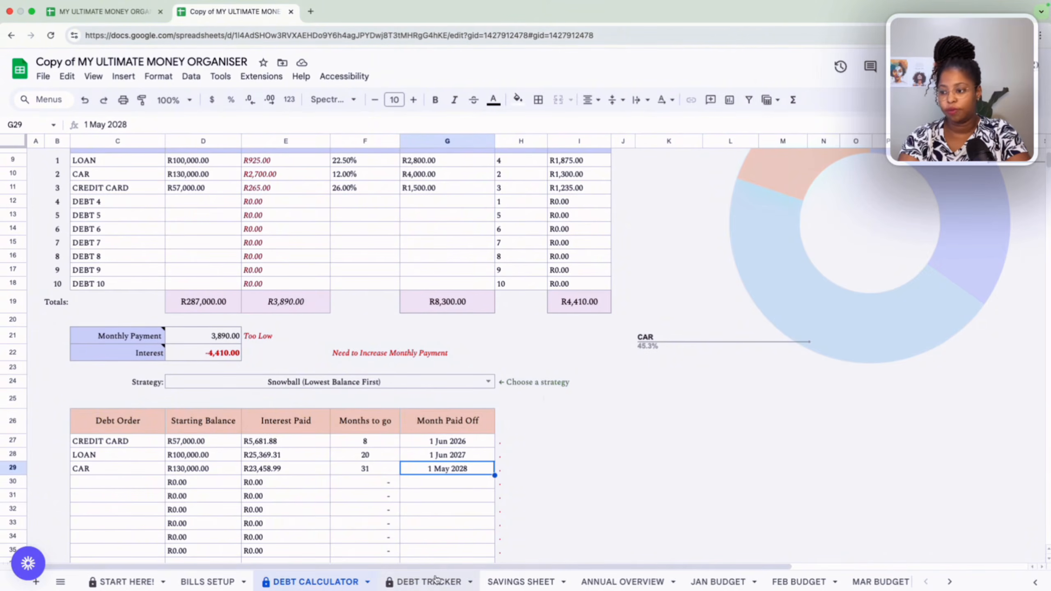
scroll(518, 580, "right", 3)
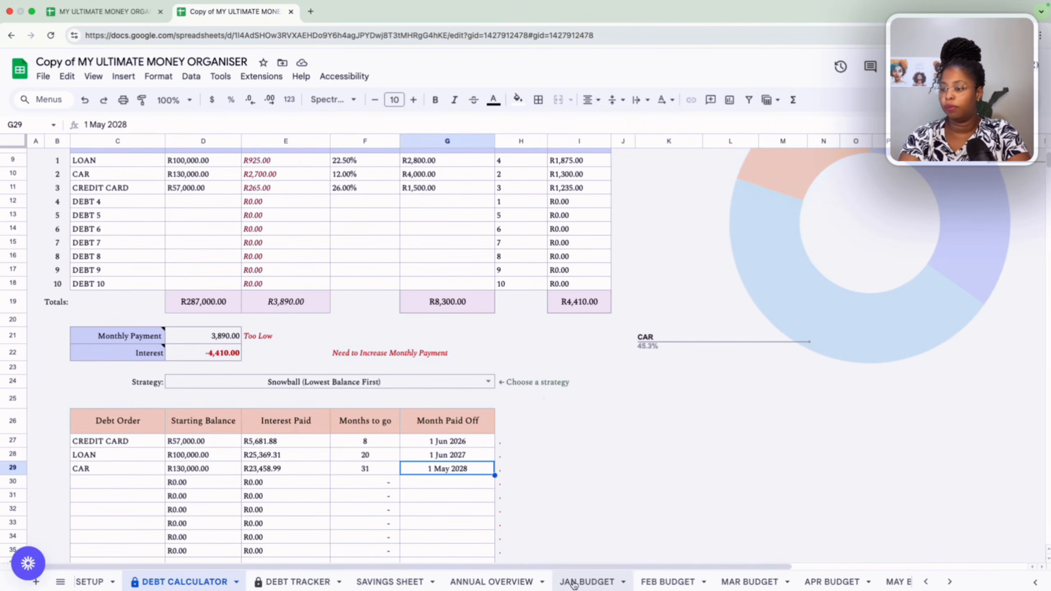
scroll(393, 581, "right", 1)
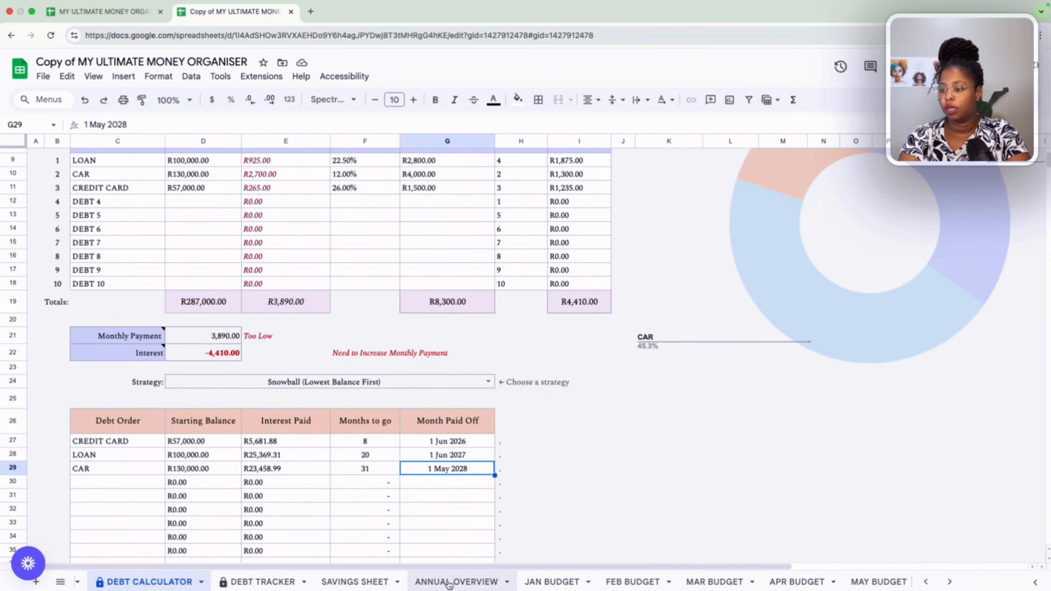
left_click(544, 582)
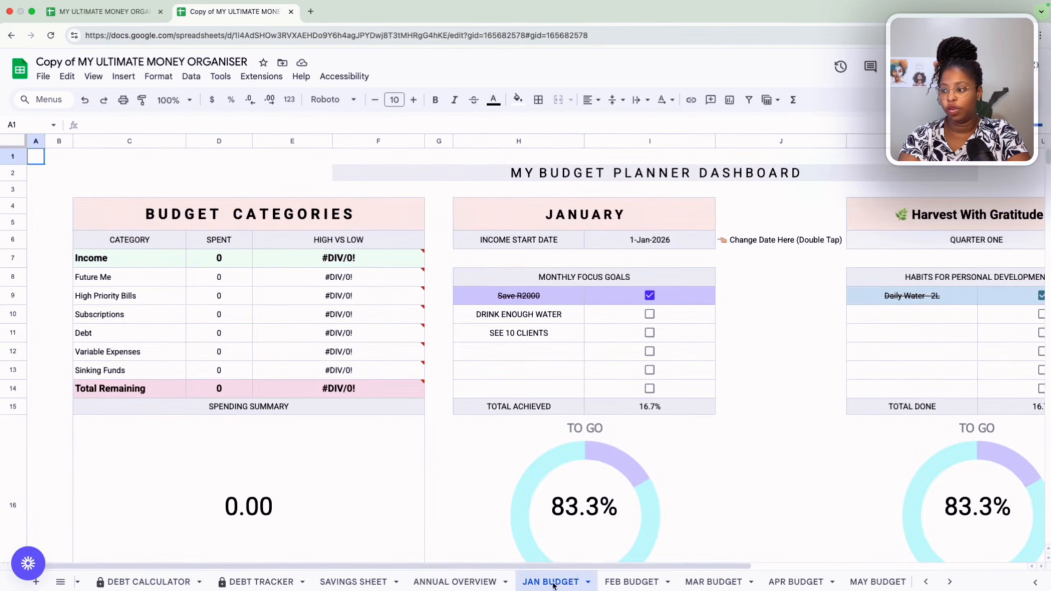
Scroll through the JAN BUDGET dashboard to examine the budget categories, monthly focus goals and daily calendar.
scroll(567, 436, "down", 2)
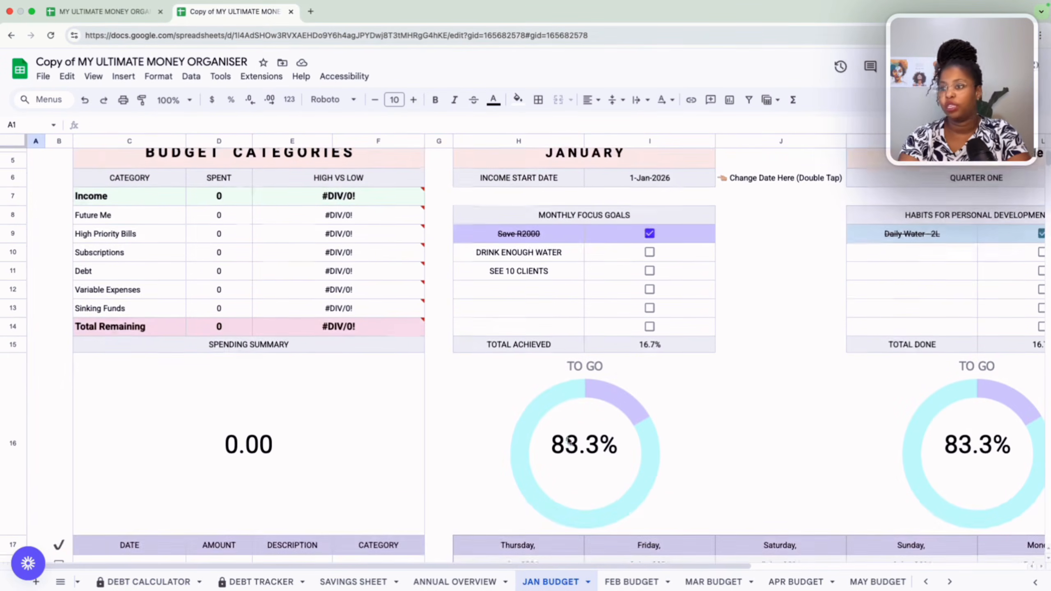
scroll(570, 442, "down", 10)
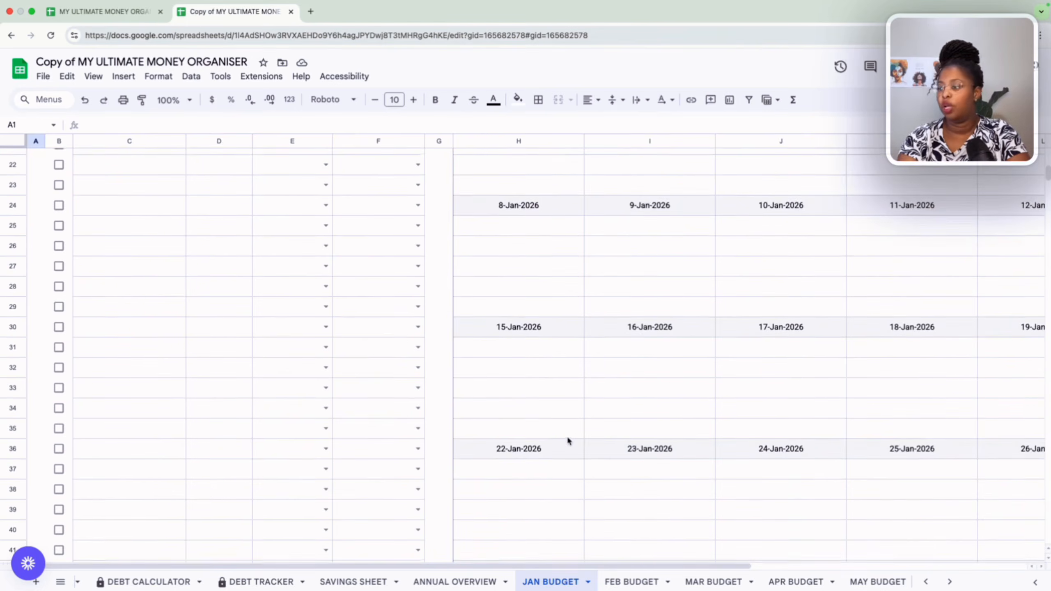
scroll(568, 439, "up", 10)
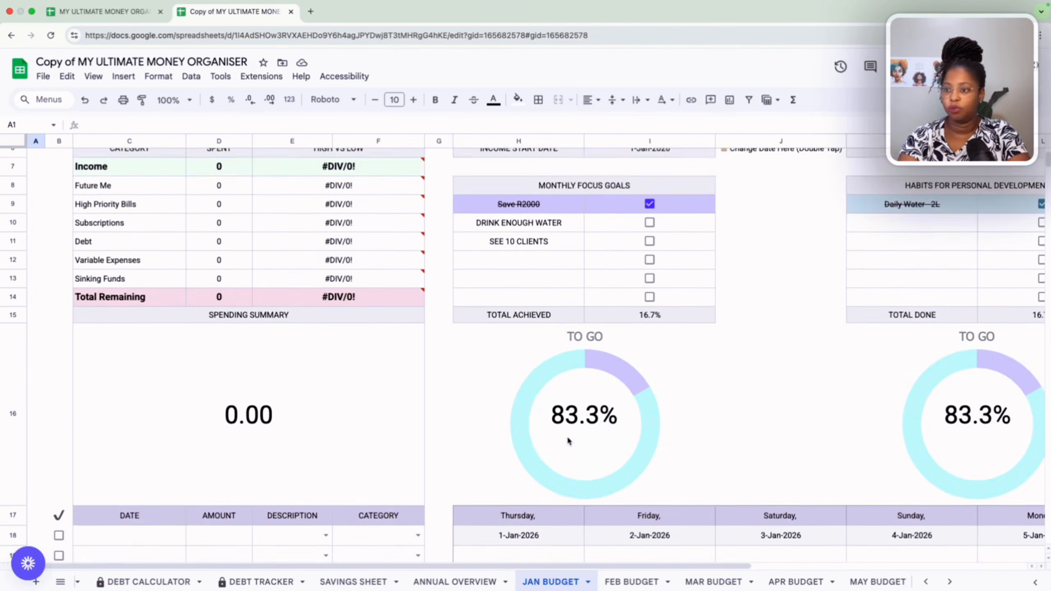
scroll(568, 440, "down", 5)
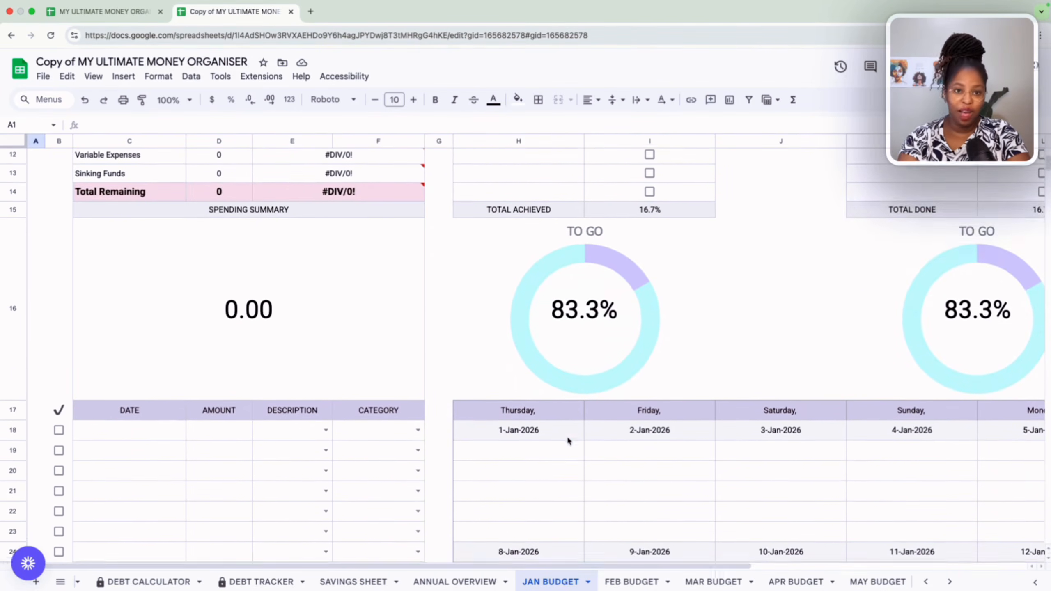
scroll(568, 440, "up", 6)
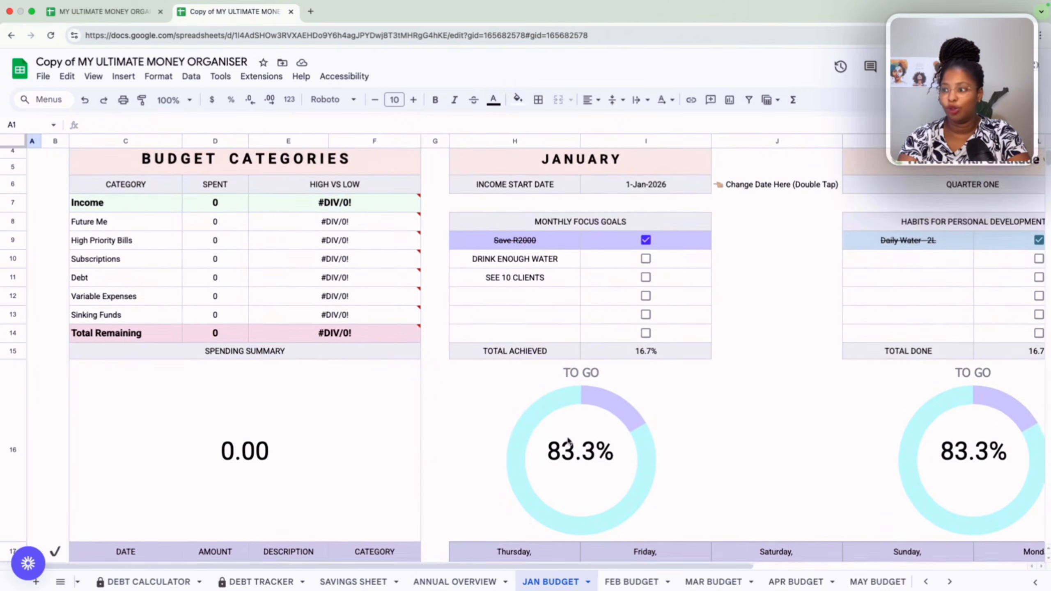
scroll(652, 264, "up", 3)
scroll(653, 265, "down", 5)
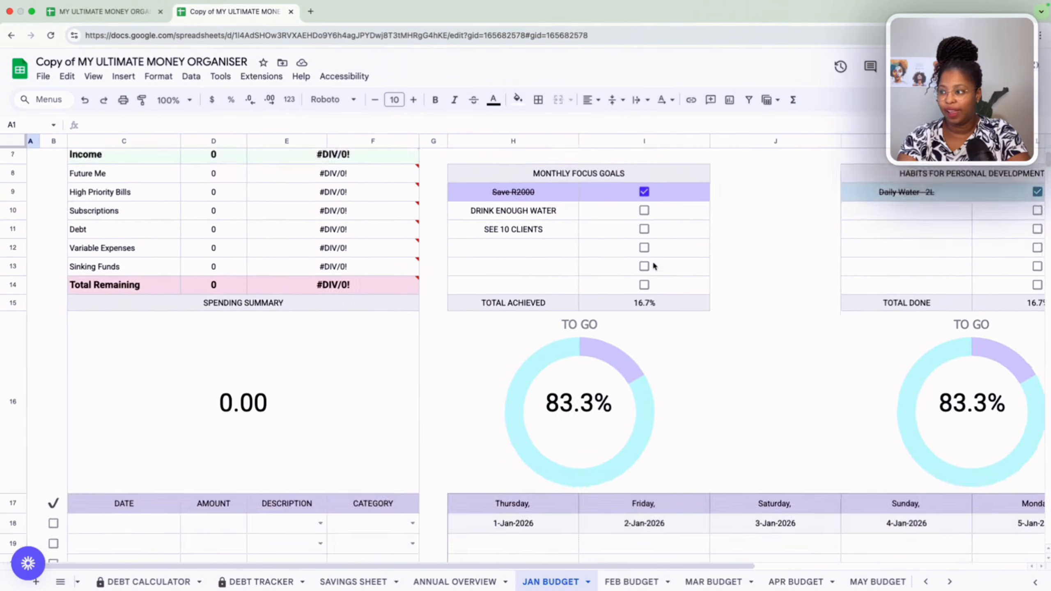
scroll(654, 266, "up", 5)
scroll(654, 266, "right", 2)
Set the January income start date to today with the date picker.
double_click(627, 235)
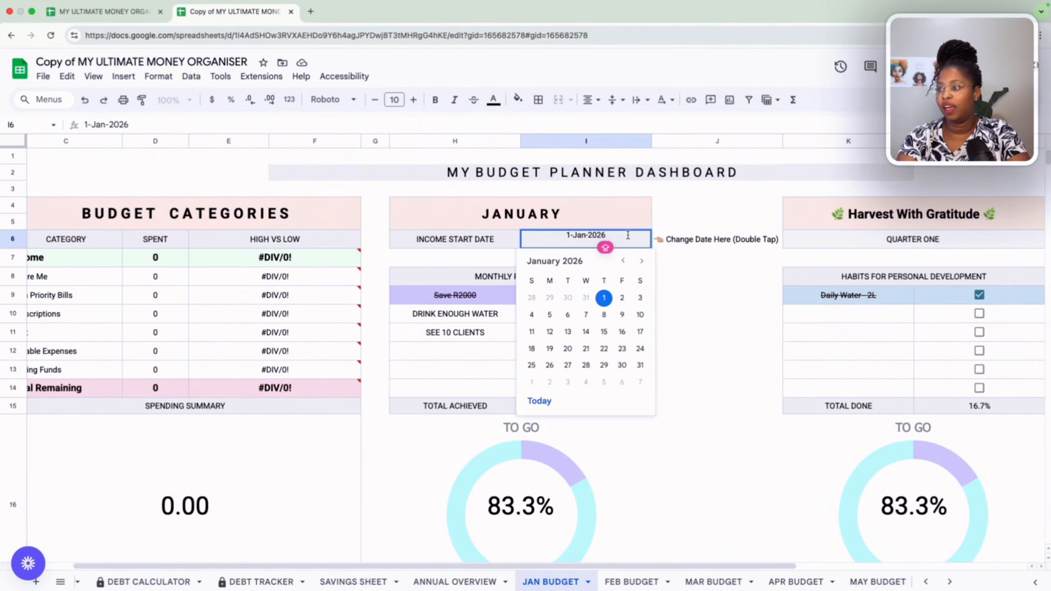
left_click(542, 397)
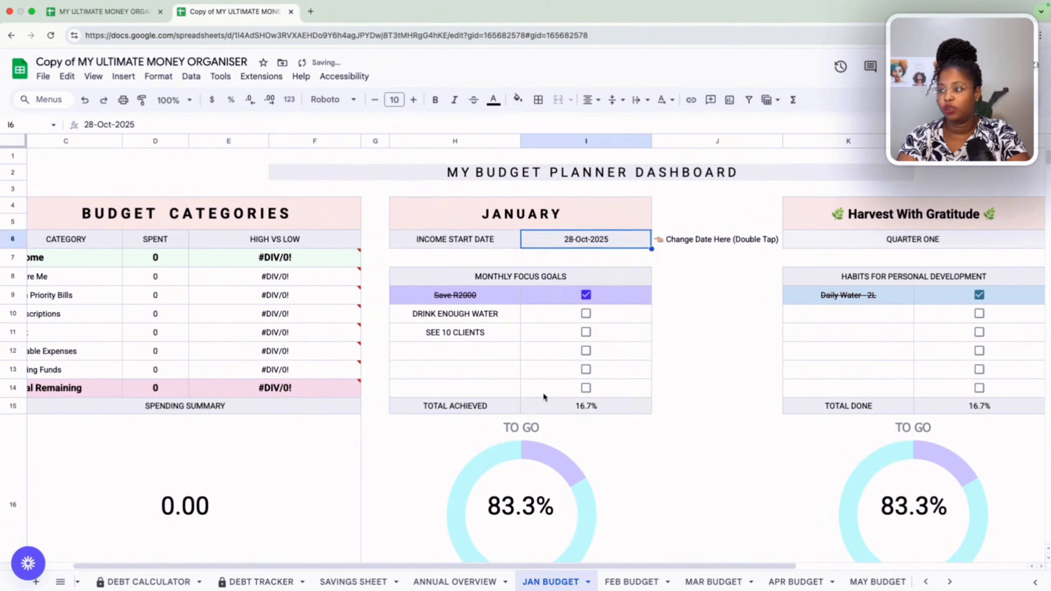
scroll(543, 397, "down", 6)
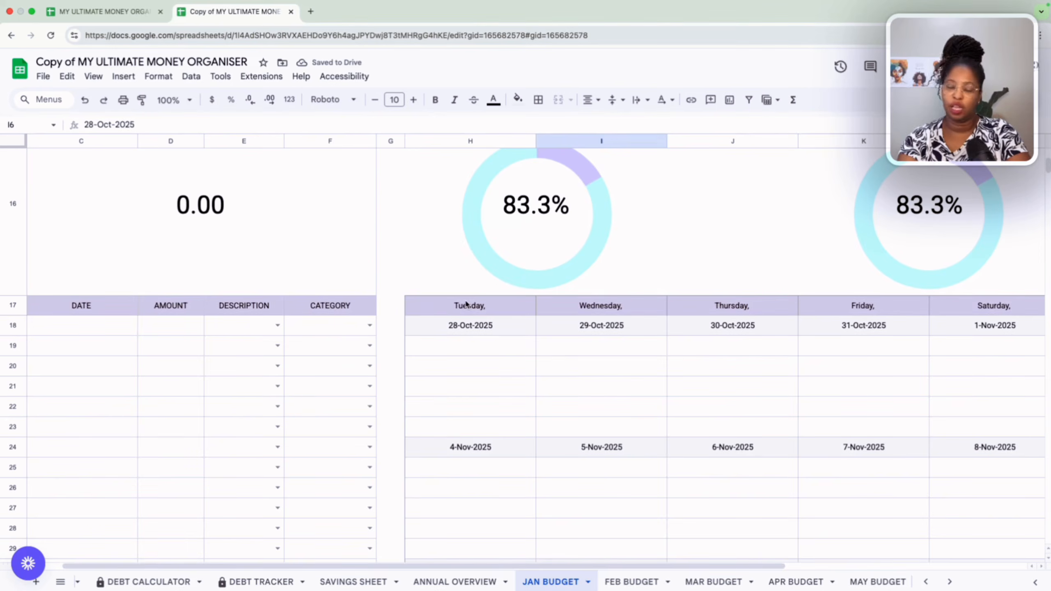
scroll(480, 335, "up", 10)
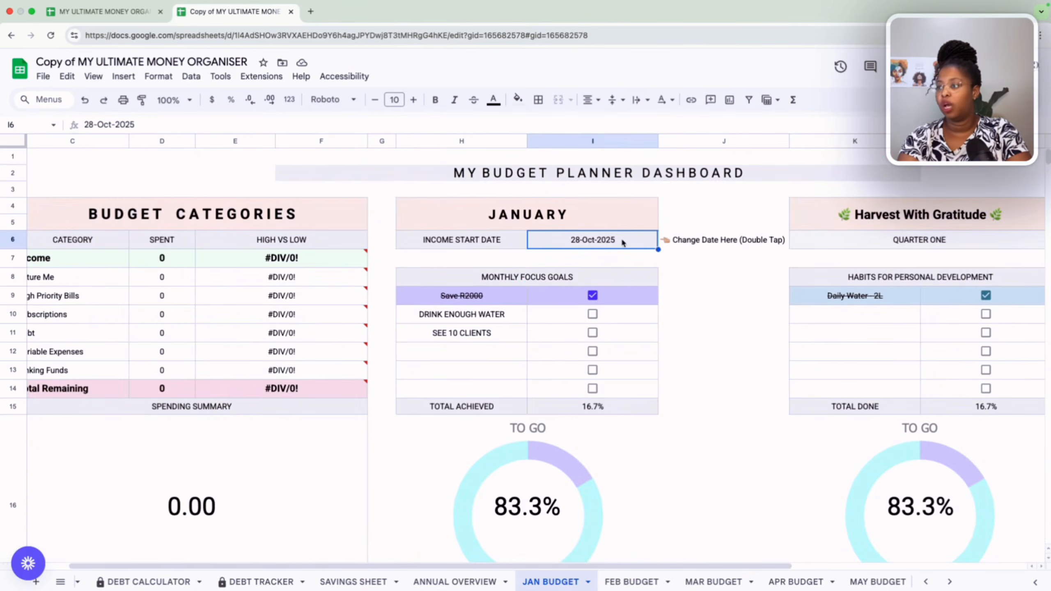
Set the January income start date to 29 December 2025 with the date picker.
double_click(623, 242)
left_click(648, 261)
left_click(649, 262)
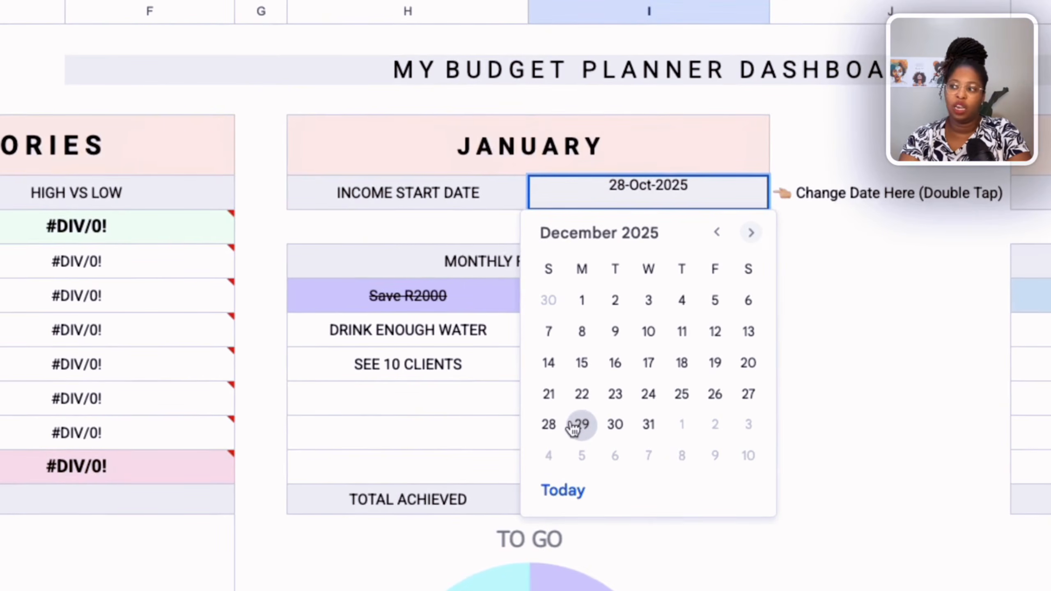
left_click(575, 427)
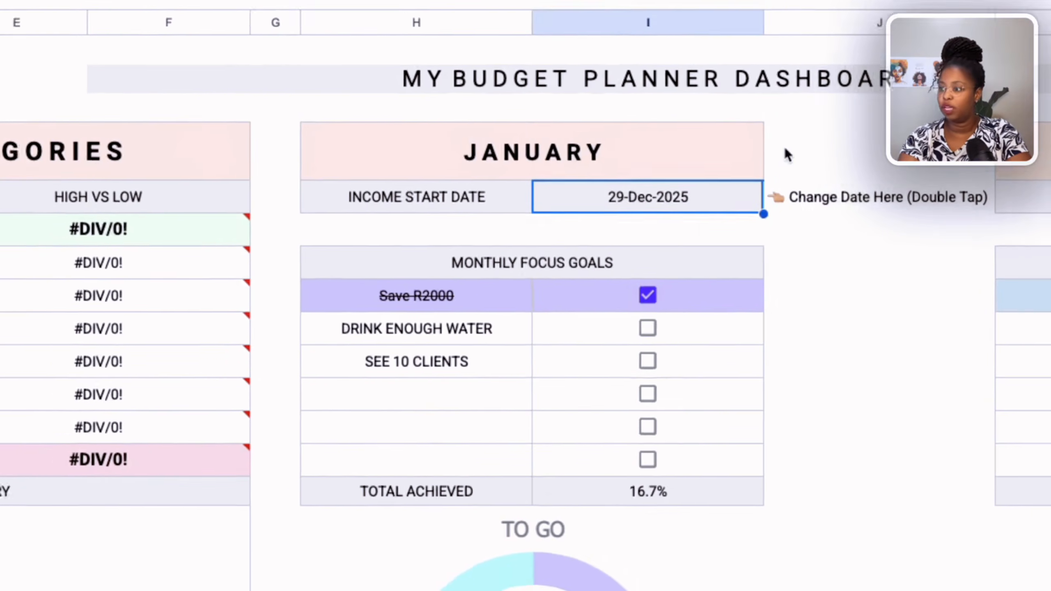
Check the first day shown in the daily calendar grid below the dashboard.
double_click(712, 200)
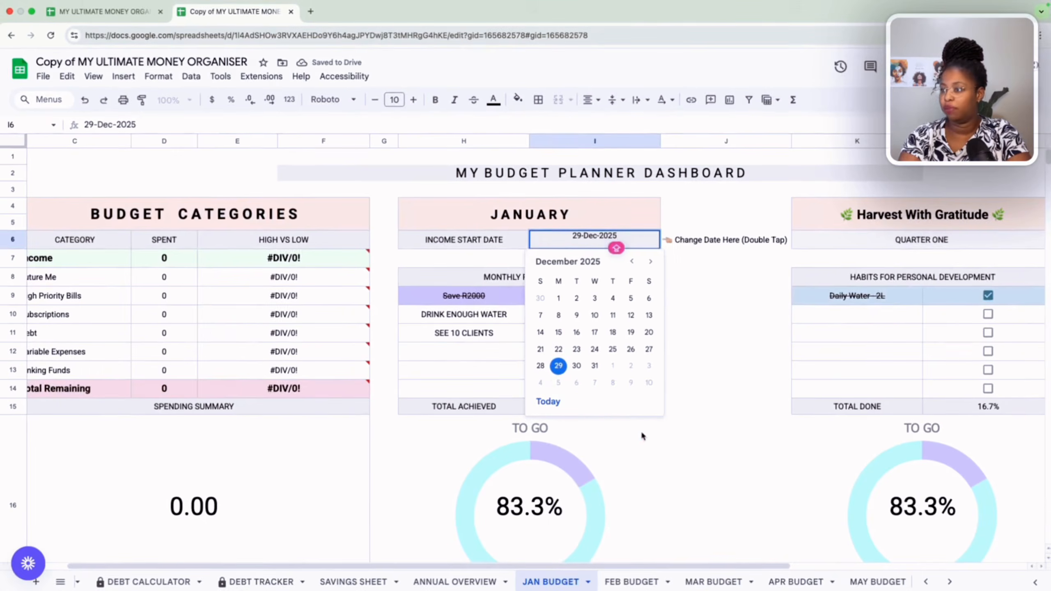
scroll(614, 448, "down", 3)
left_click(709, 426)
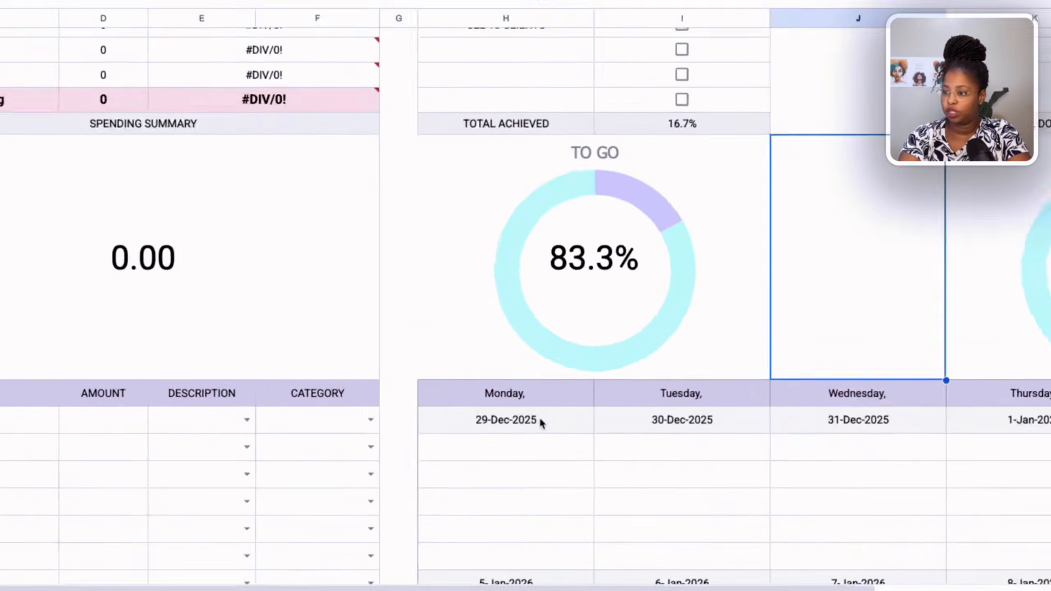
left_click(526, 536)
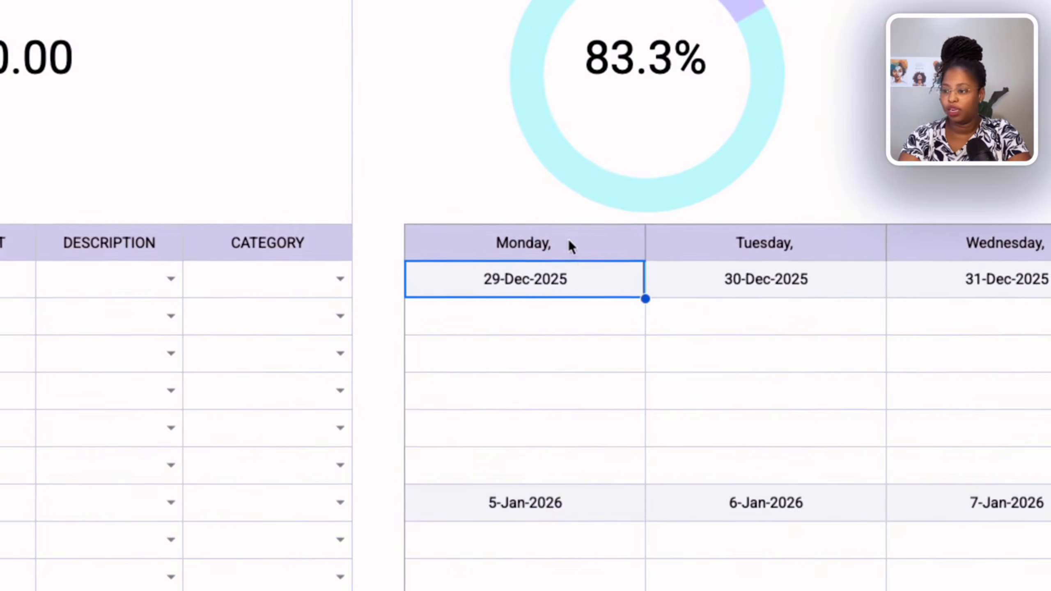
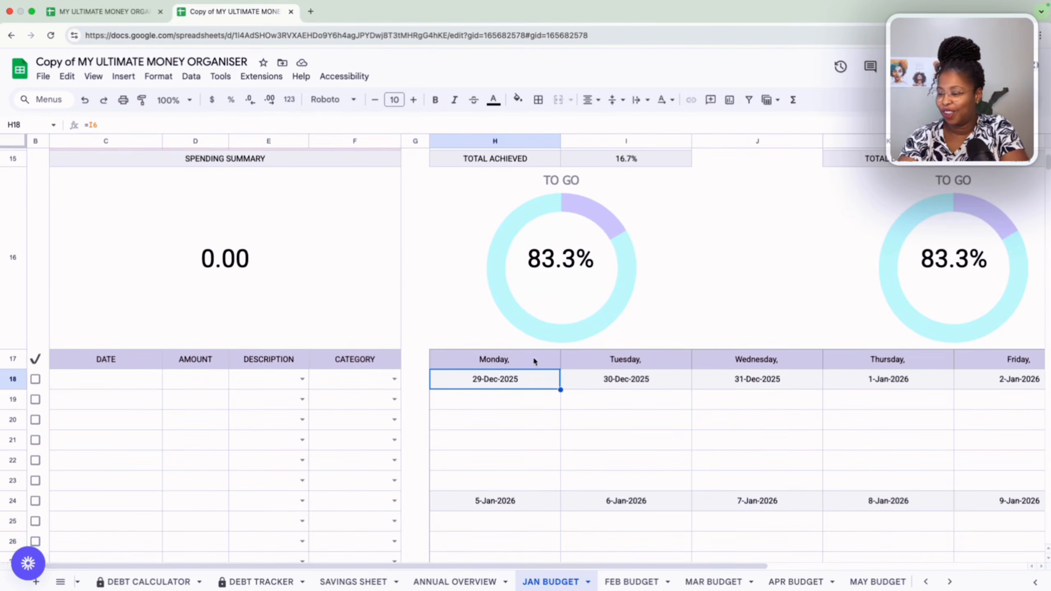
Set the January income start date to 5 January 2026 and check the first day of the daily calendar.
scroll(532, 357, "up", 1)
left_click(533, 370)
scroll(533, 368, "up", 5)
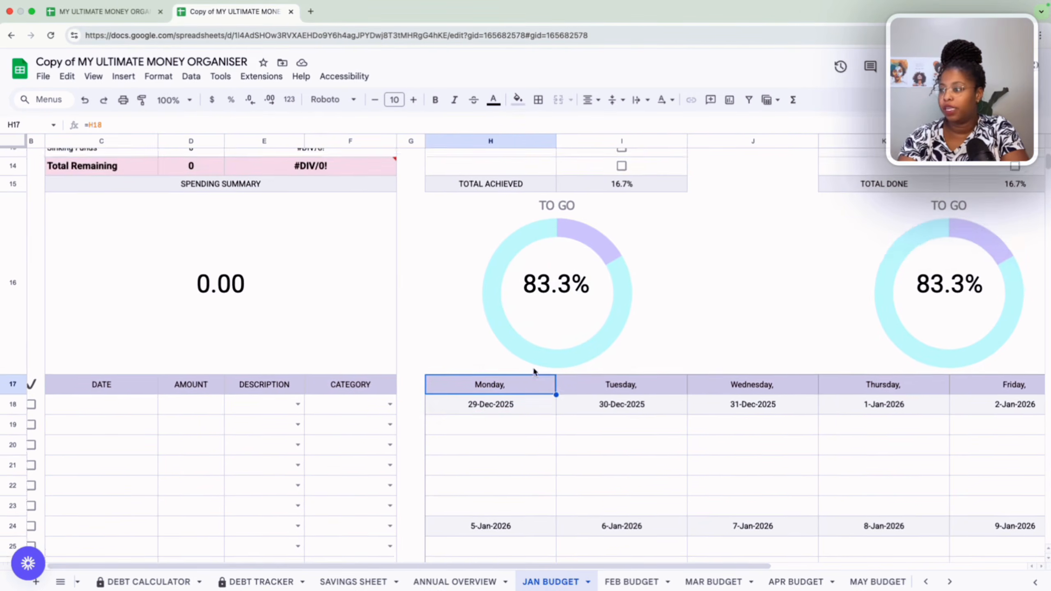
double_click(644, 240)
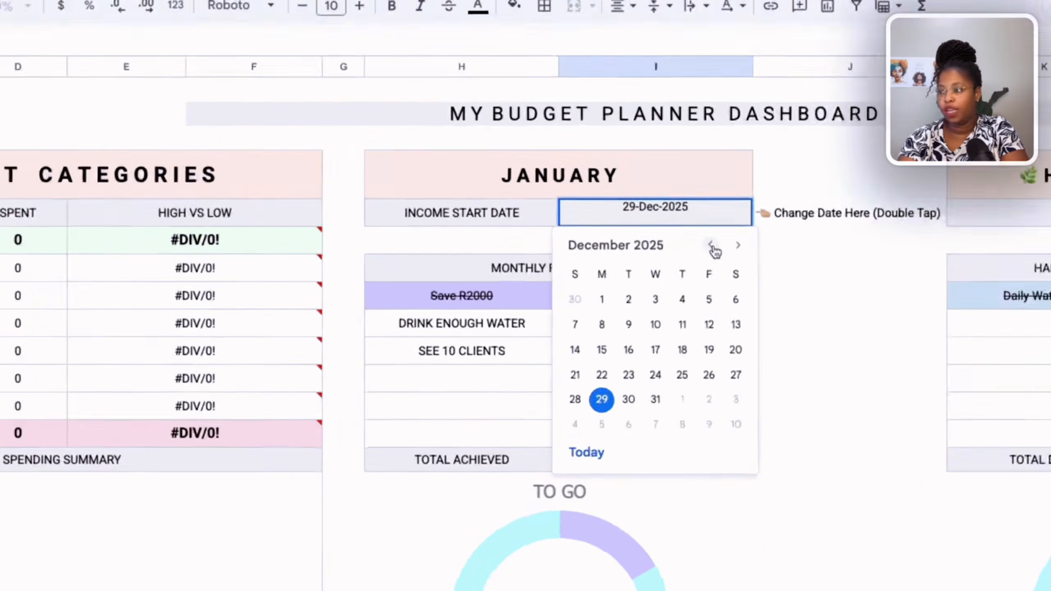
left_click(651, 262)
left_click(669, 261)
left_click(669, 262)
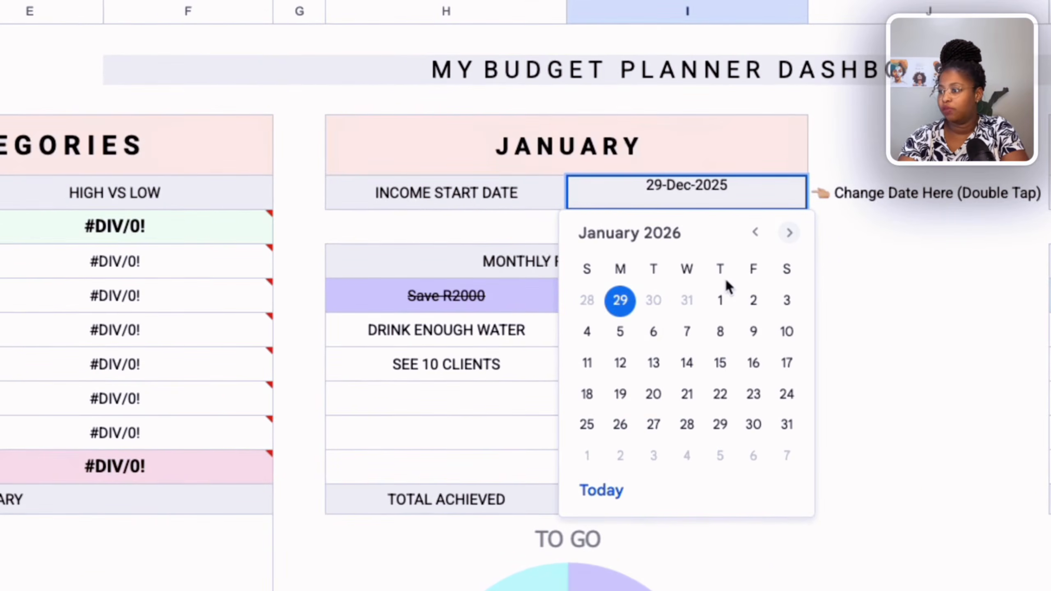
left_click(619, 331)
scroll(788, 415, "down", 5)
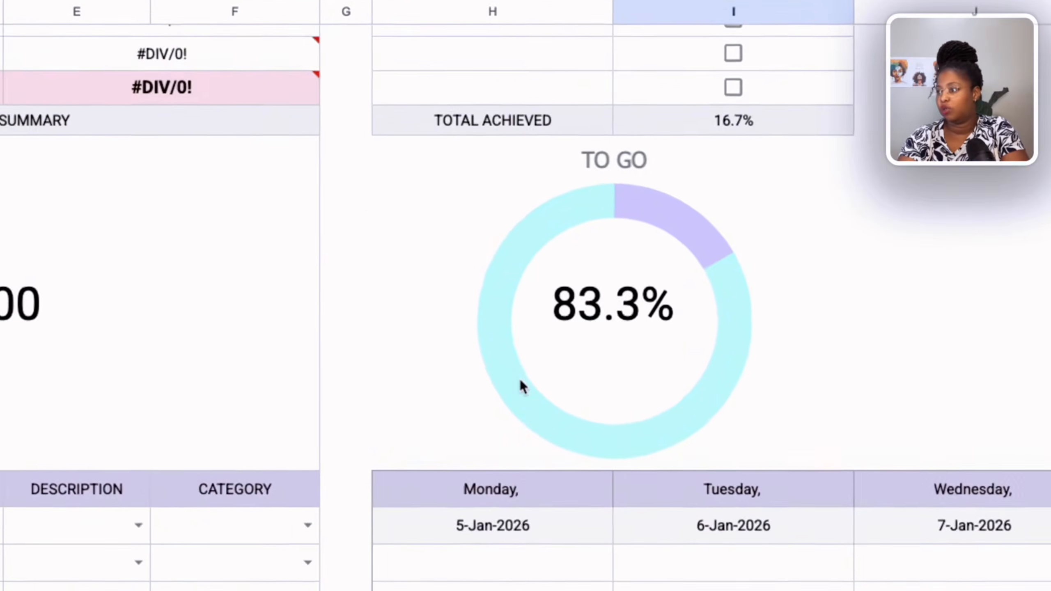
Set the January income start date to 7 January 2026 and check the weekday headings of the daily calendar.
scroll(520, 377, "up", 5)
double_click(728, 191)
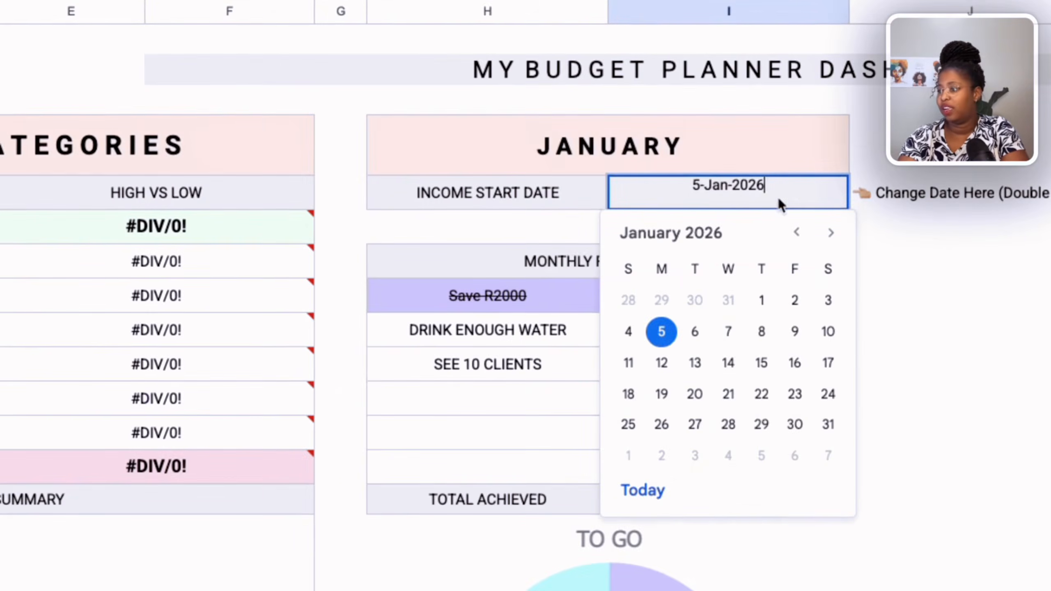
left_click(728, 334)
scroll(688, 563, "down", 5)
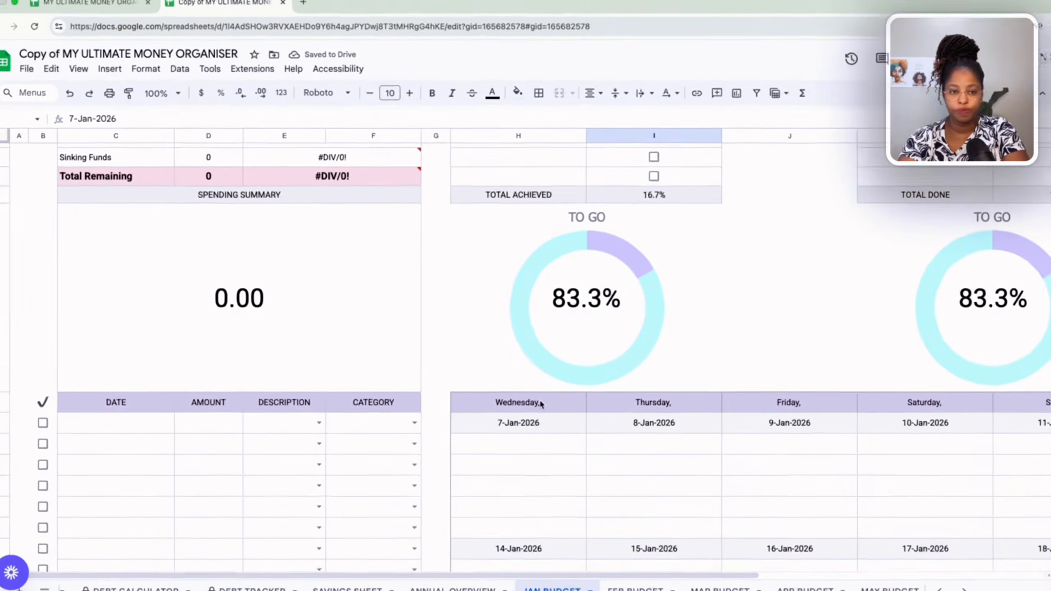
scroll(552, 409, "up", 2)
scroll(540, 400, "down", 3)
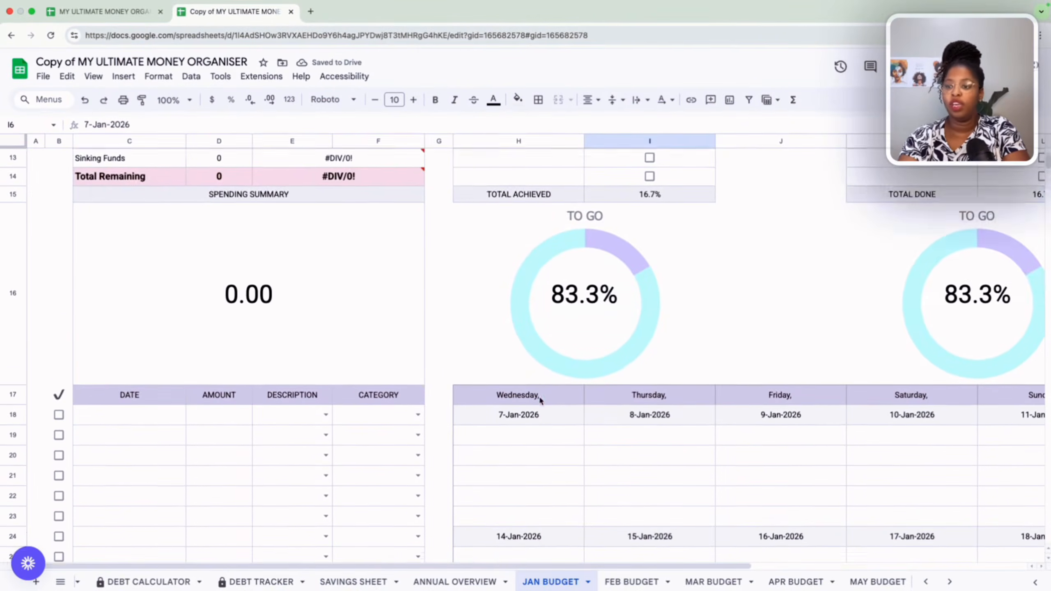
Date the first transaction in row 18 of the January log 7 January 2026 and enter an amount of 20000.
double_click(142, 363)
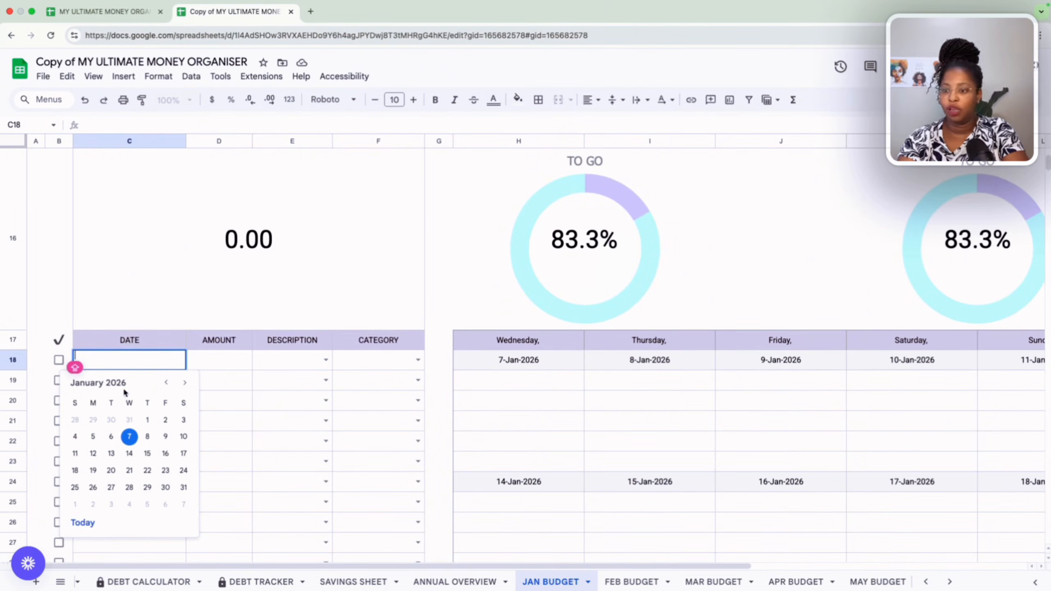
left_click(129, 437)
left_click(237, 362)
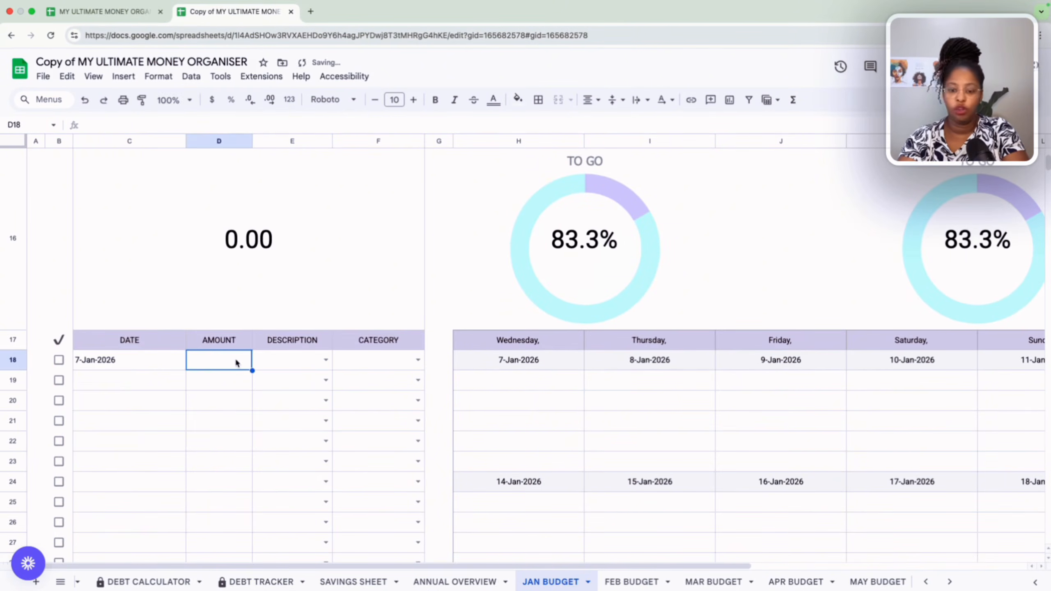
type("20000")
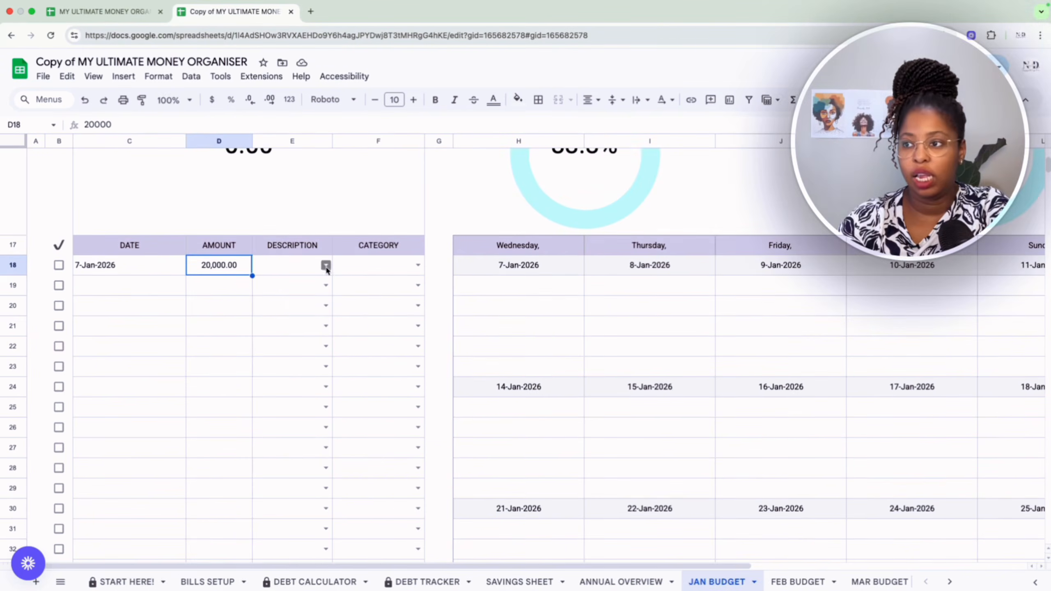
Set the 20,000 transaction's description to Income 1 and its category to Income, and review the budget categories.
left_click(325, 266)
scroll(305, 422, "down", 10)
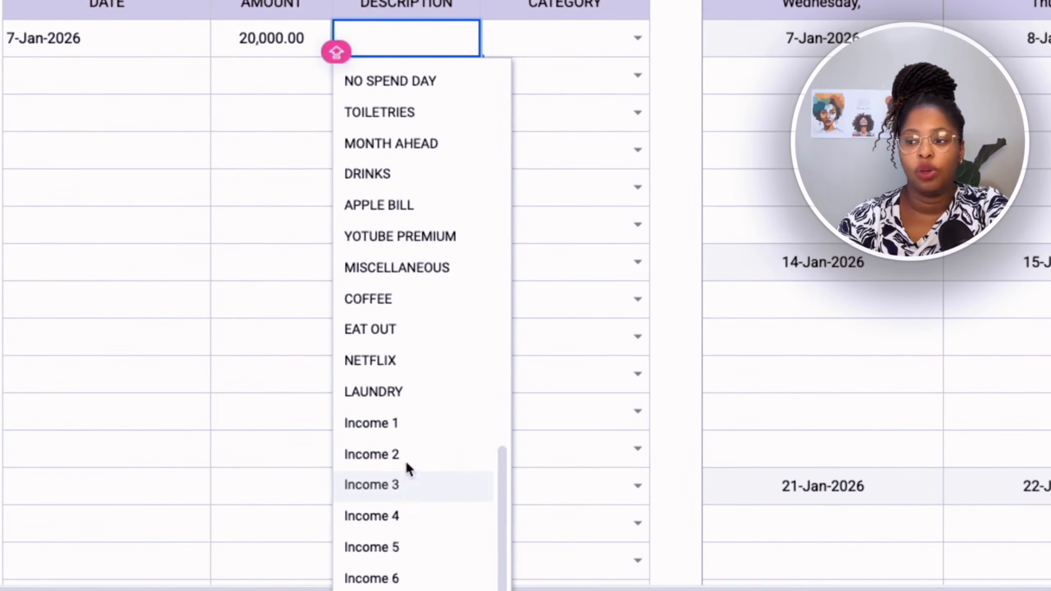
left_click(415, 428)
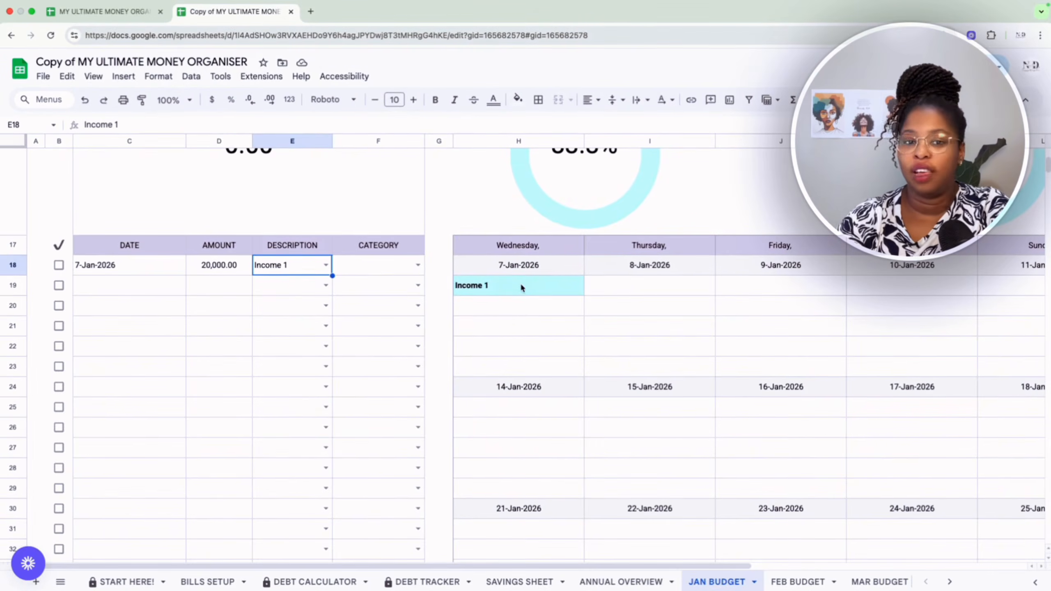
left_click(418, 266)
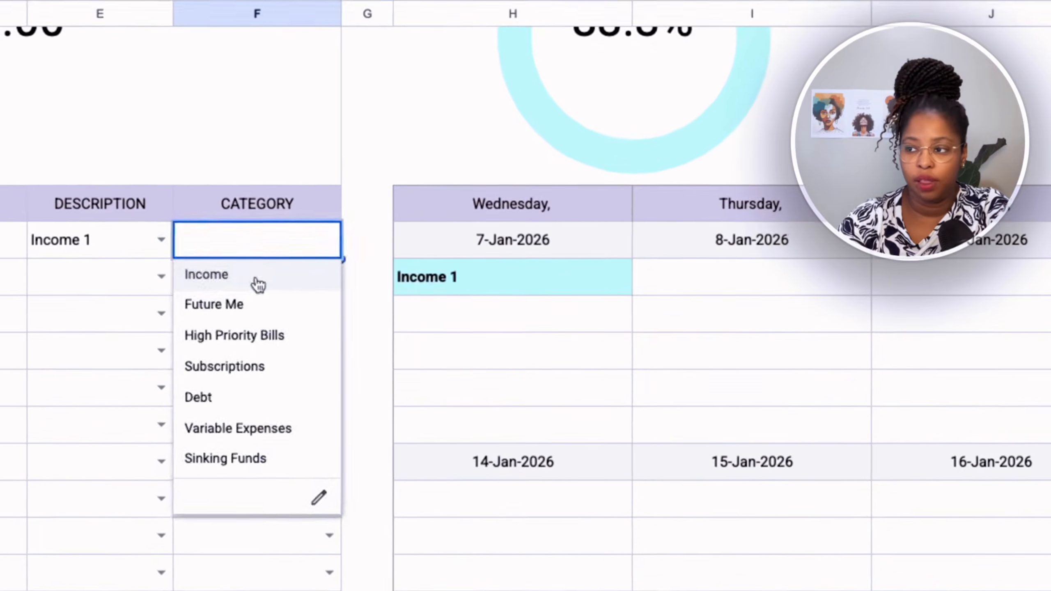
left_click(256, 278)
scroll(253, 283, "up", 10)
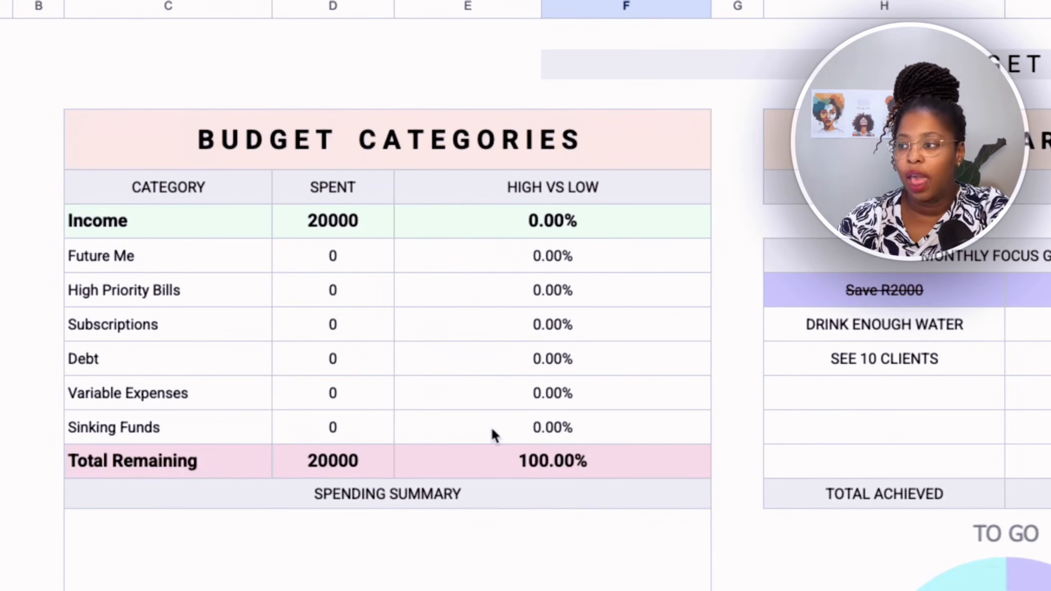
Date the second transaction in row 19 7 January 2026 and enter an amount of 5000.
scroll(586, 518, "down", 10)
left_click(164, 363)
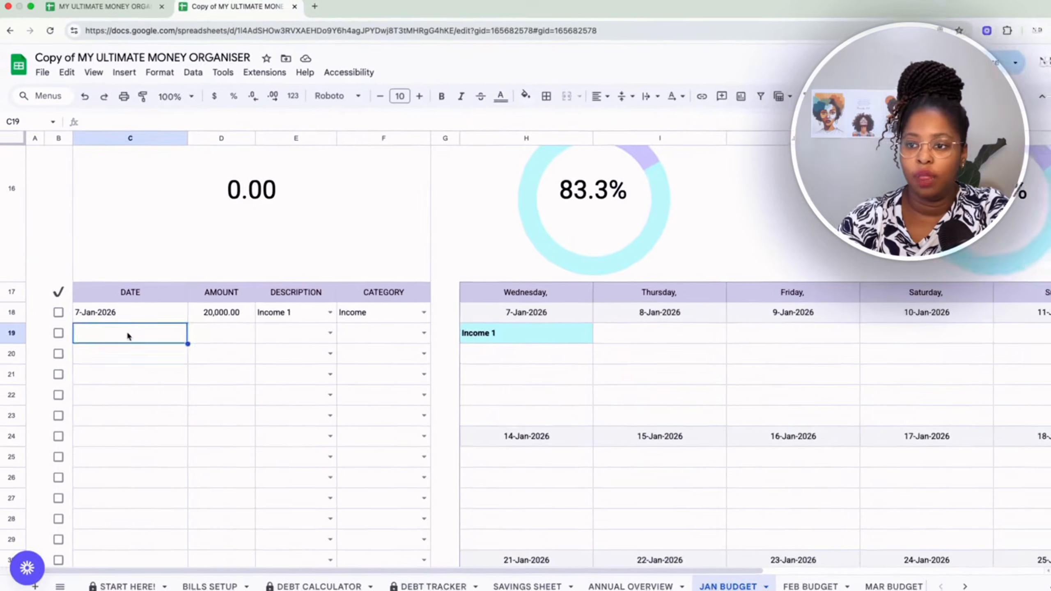
double_click(164, 363)
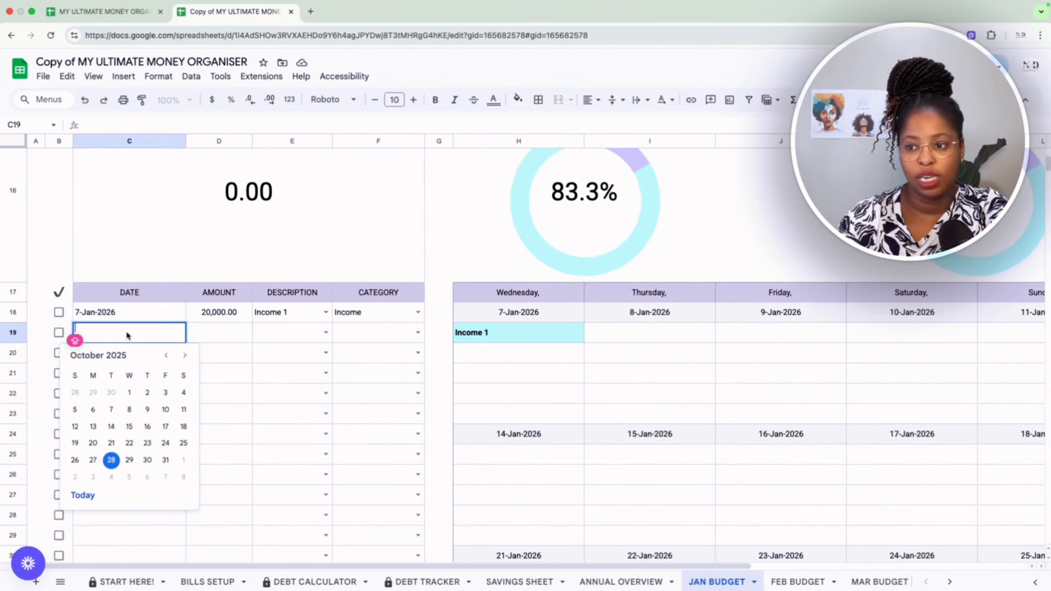
left_click(182, 356)
left_click(182, 356)
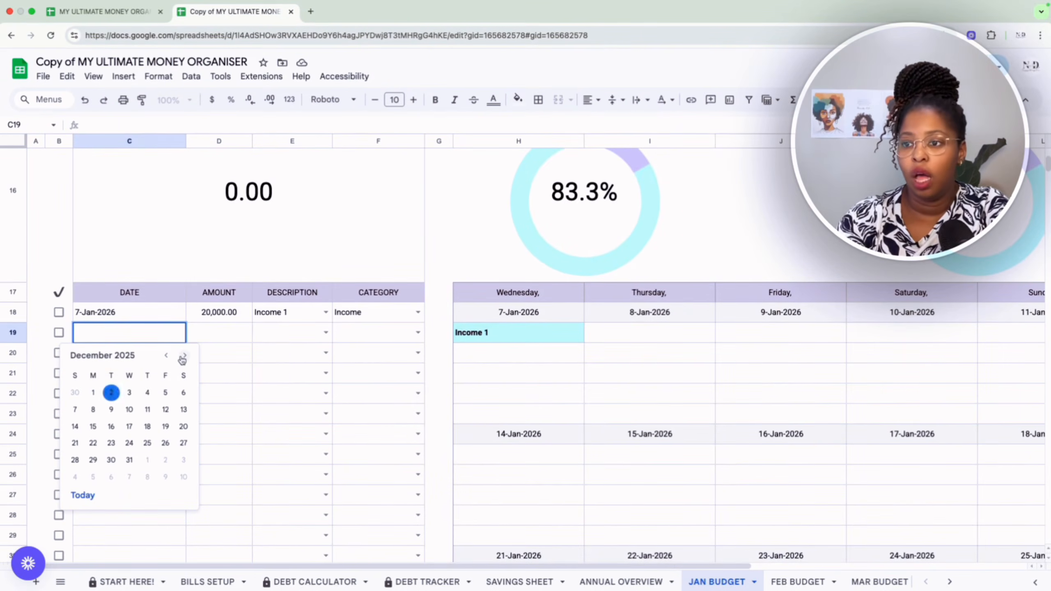
left_click(186, 356)
left_click(186, 356)
left_click(186, 356)
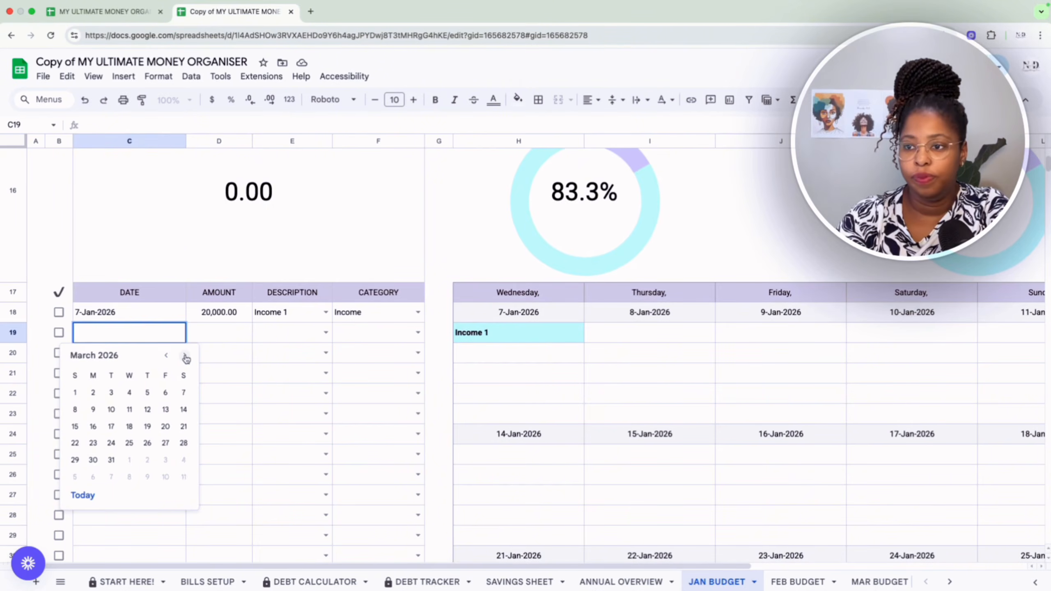
left_click(185, 356)
left_click(166, 356)
left_click(166, 356)
left_click(166, 356)
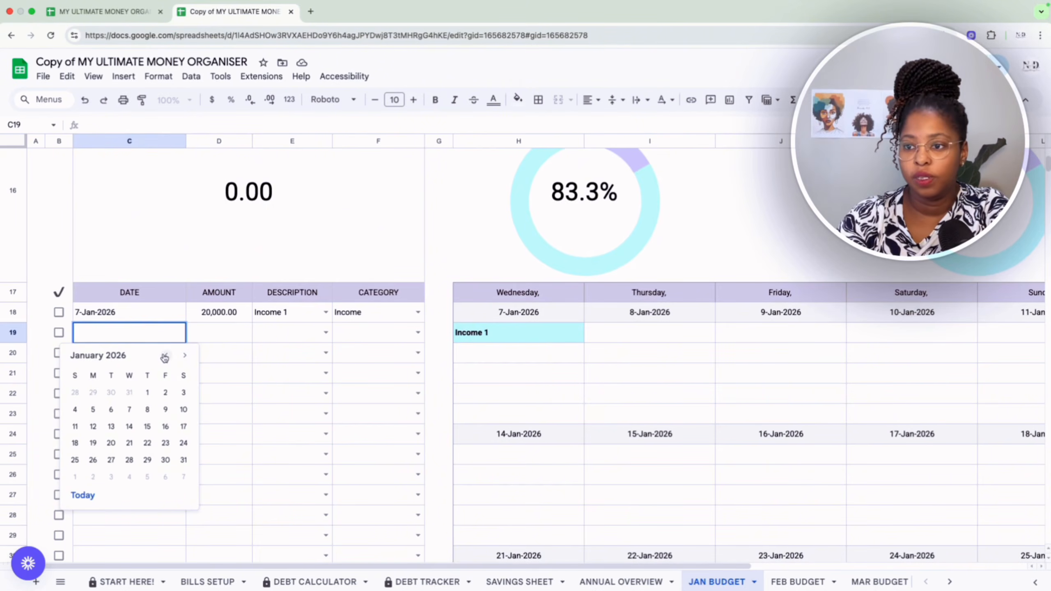
left_click(130, 410)
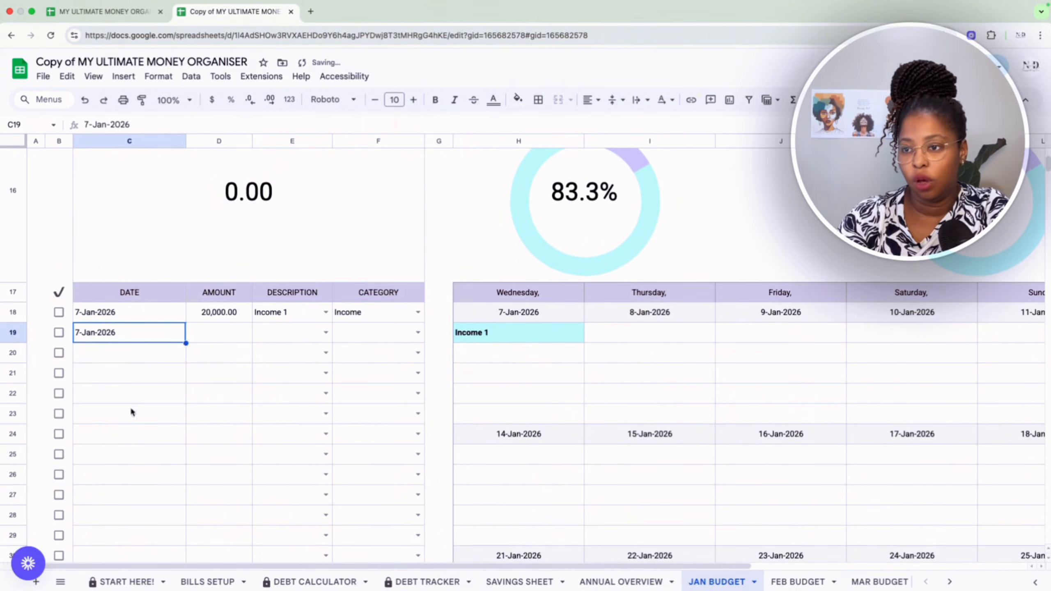
left_click(233, 333)
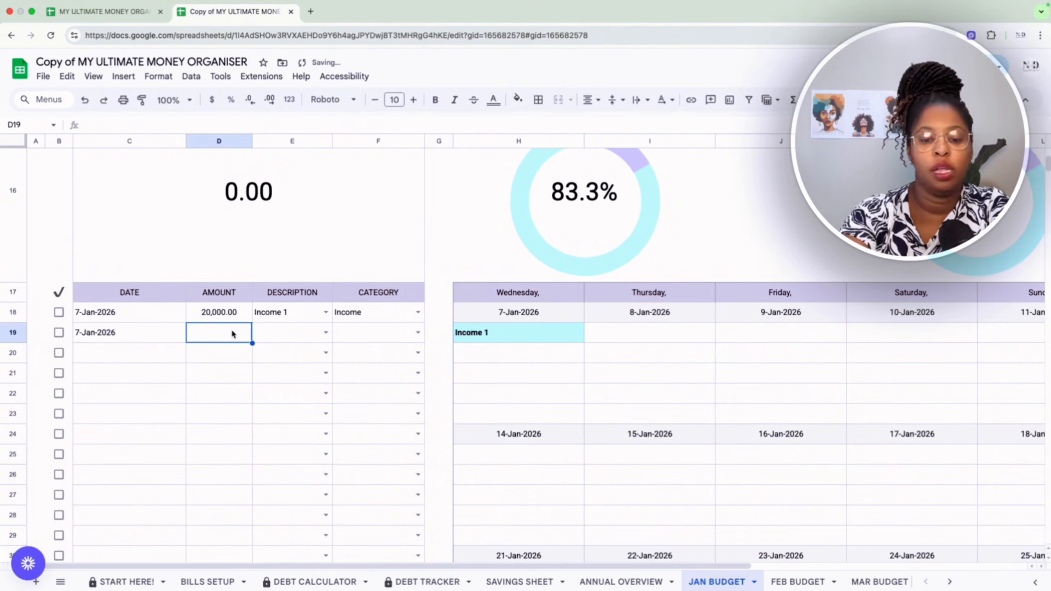
type("5000")
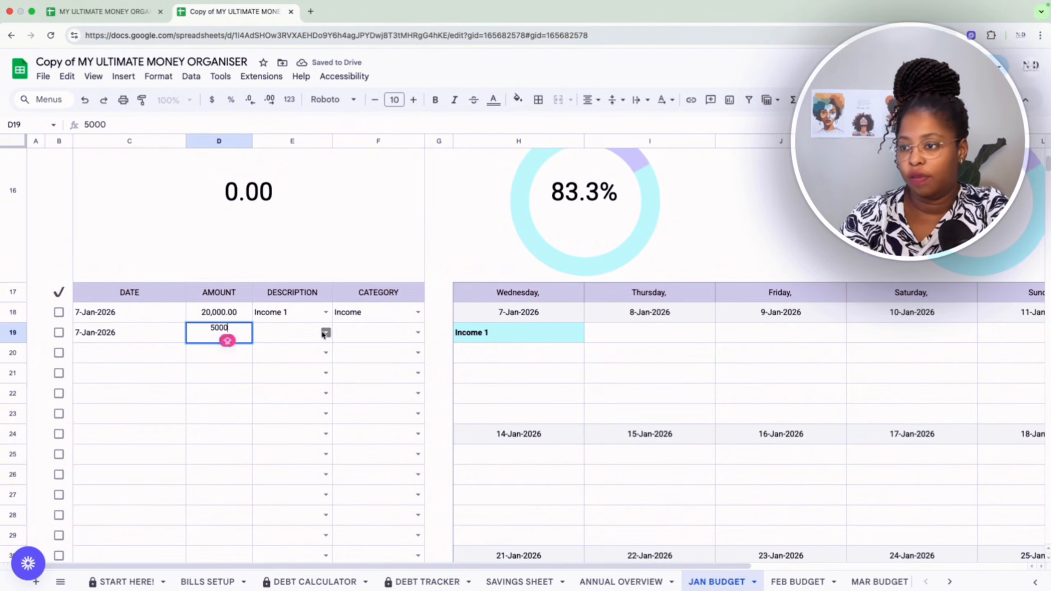
Set the 5,000 transaction's description to RENT and its category to High Priority Bills, and review the spending summary.
left_click(325, 333)
left_click(303, 352)
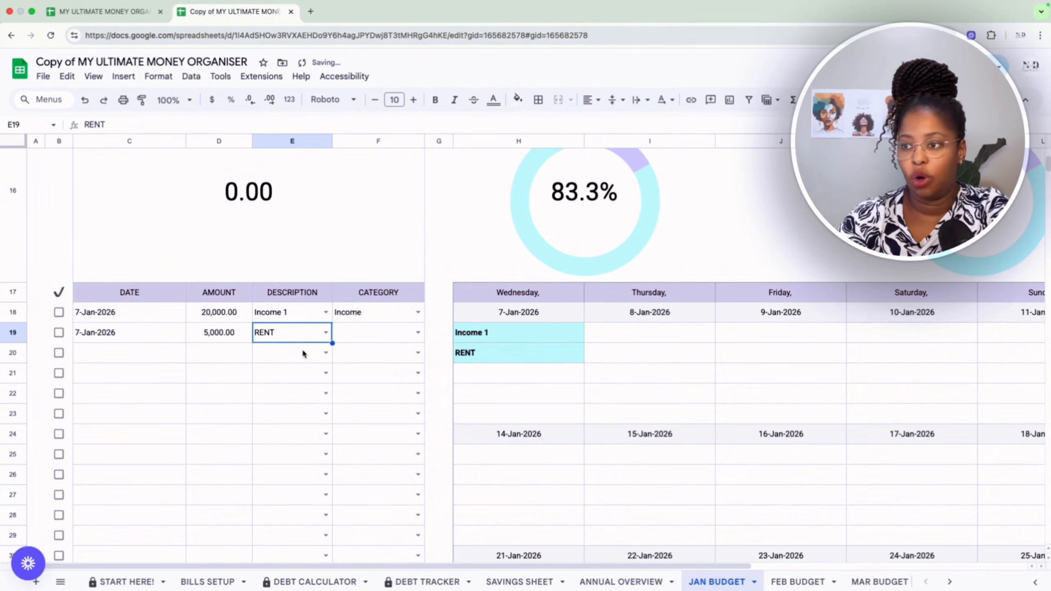
left_click(414, 333)
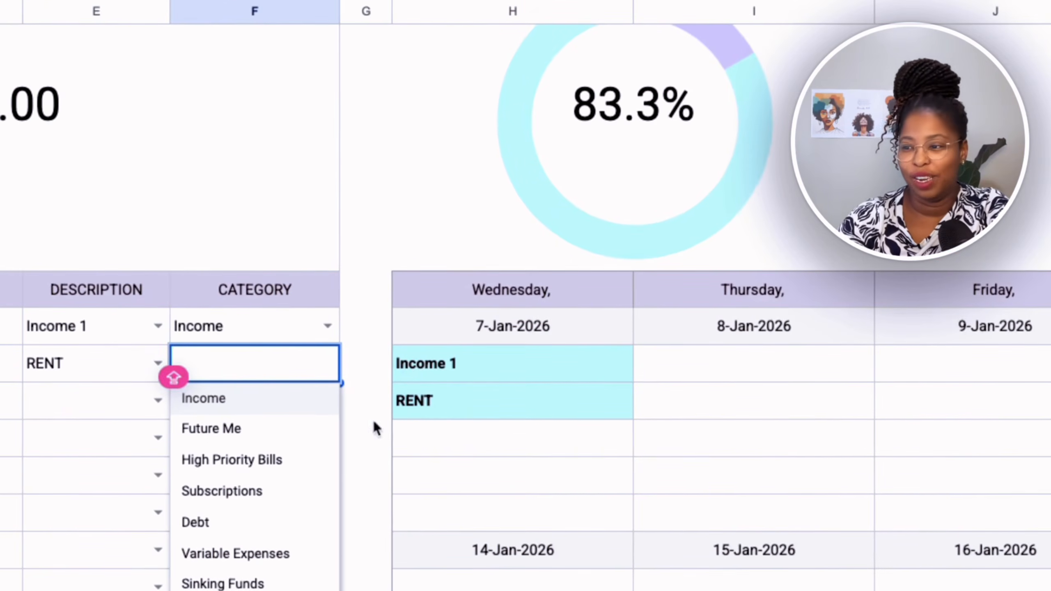
left_click(271, 467)
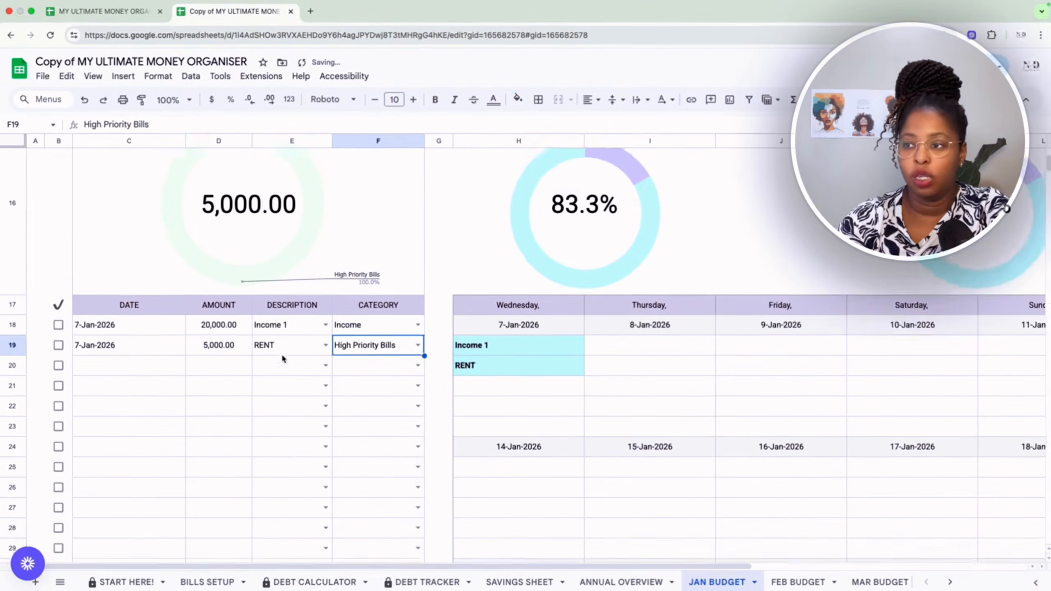
scroll(324, 212, "up", 1)
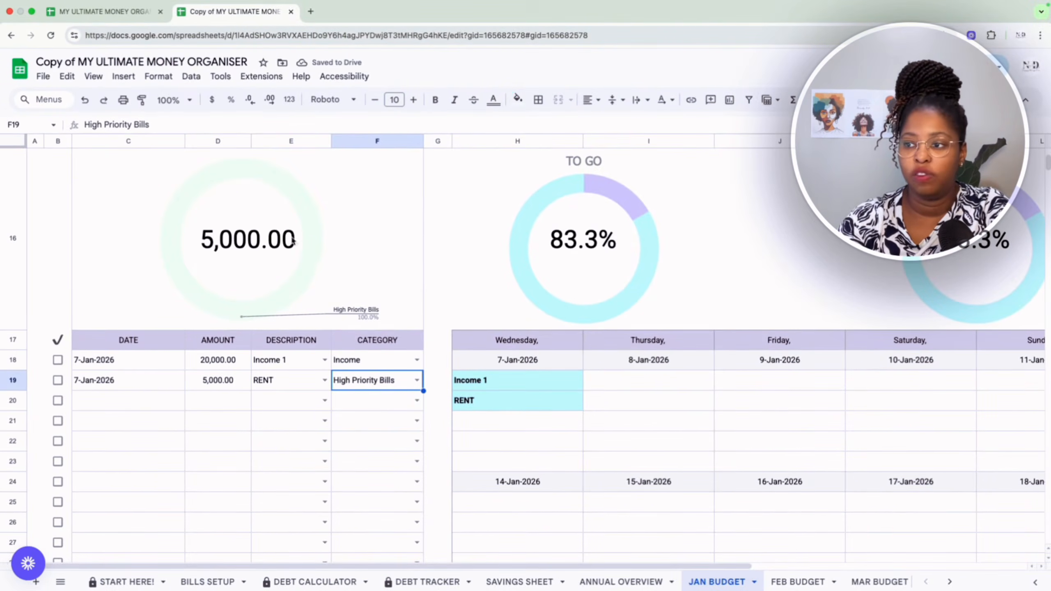
scroll(301, 257, "up", 6)
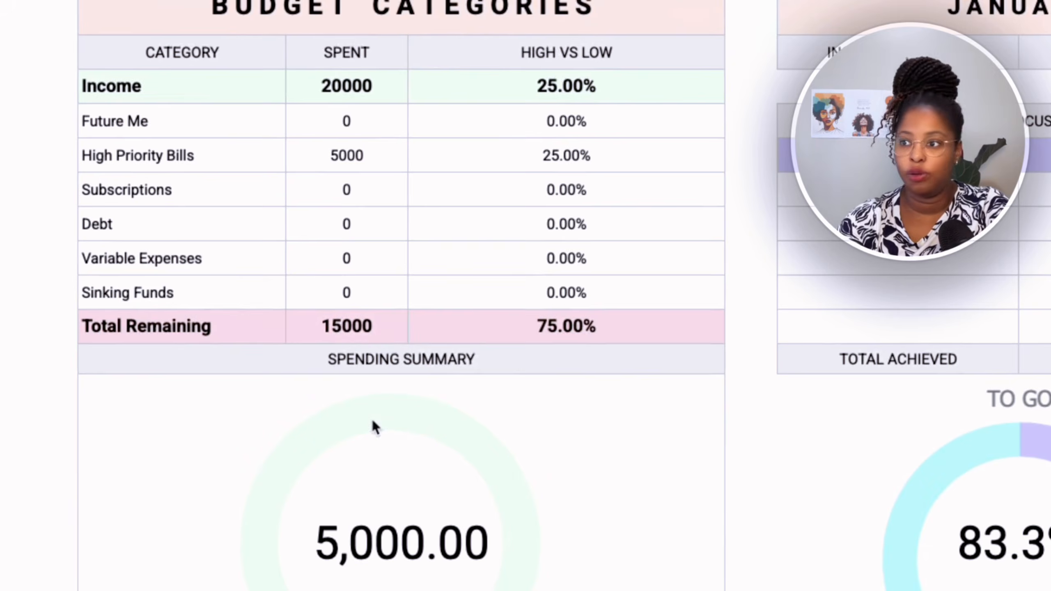
Date the third transaction in row 20 8 January 2026 and enter an amount of 1000.
scroll(371, 425, "down", 5)
scroll(372, 419, "down", 3)
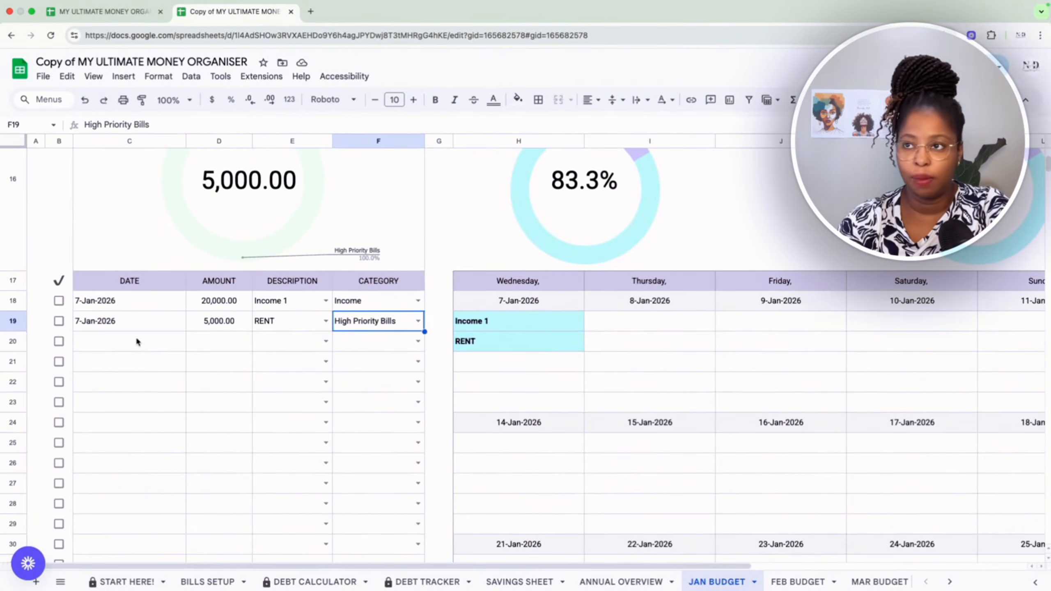
double_click(137, 338)
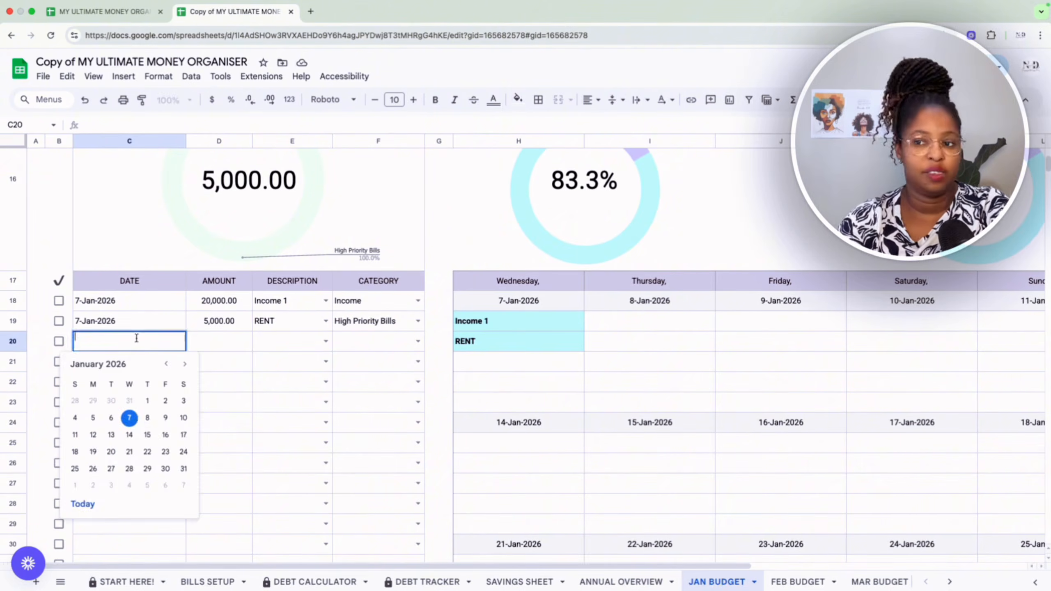
left_click(147, 418)
left_click(214, 349)
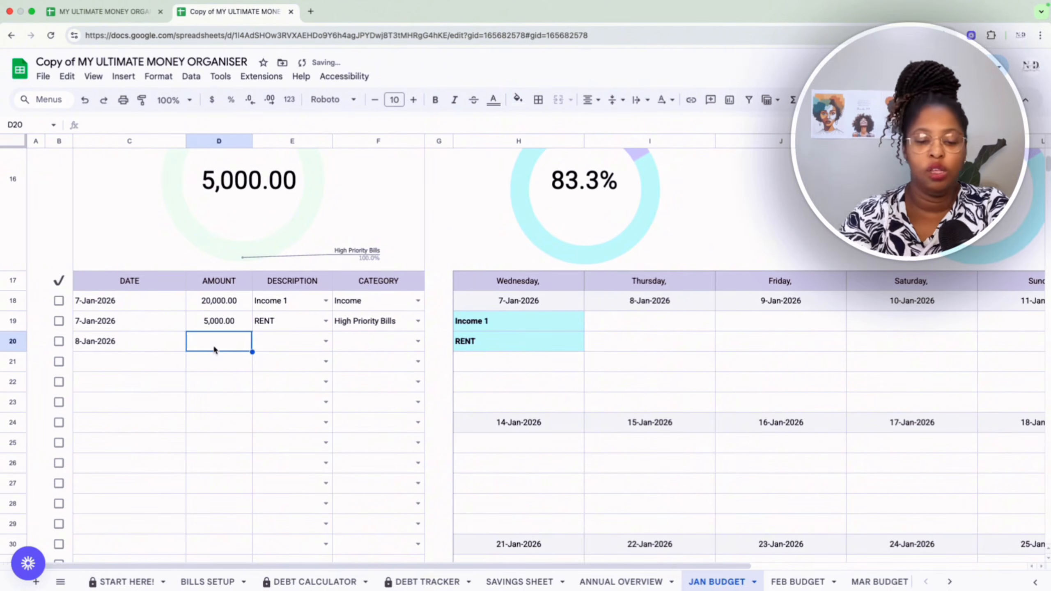
type("1,000")
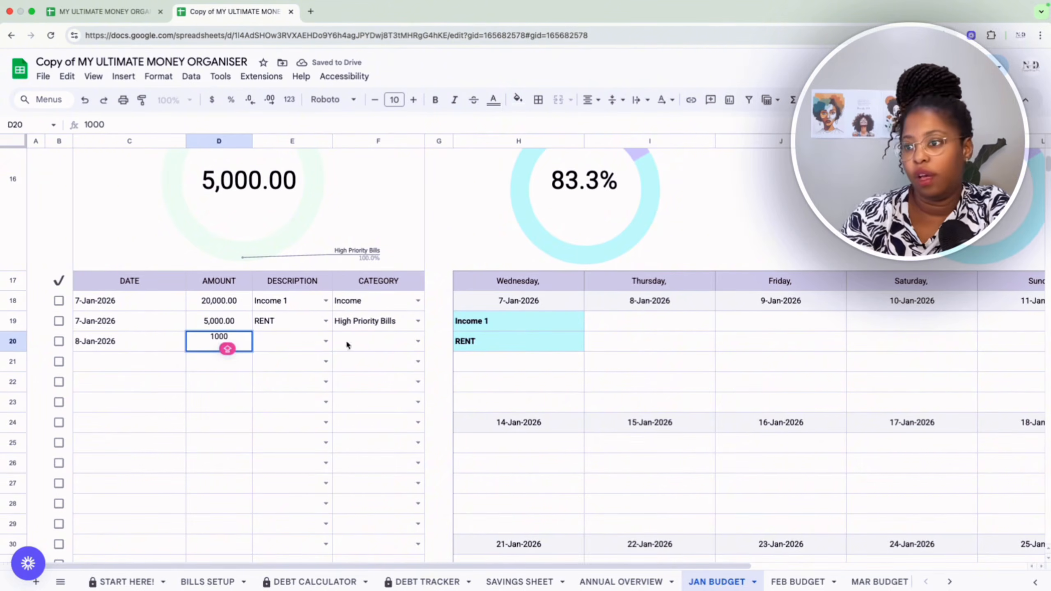
Set the 1,000 transaction's description to LIFE INSURANCE and its category to High Priority Bills.
left_click(326, 341)
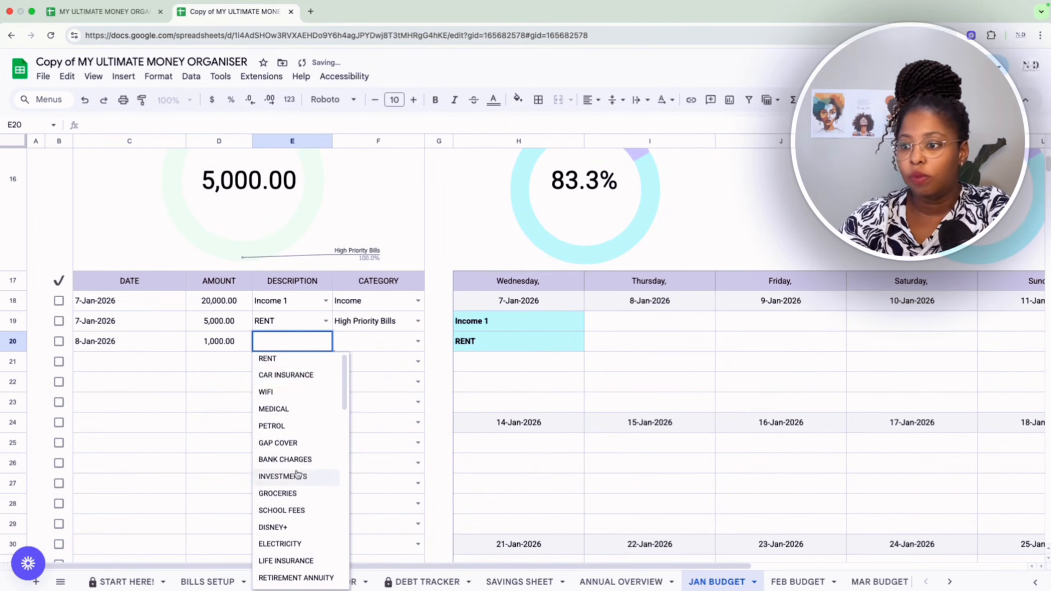
scroll(298, 477, "down", 2)
left_click(301, 509)
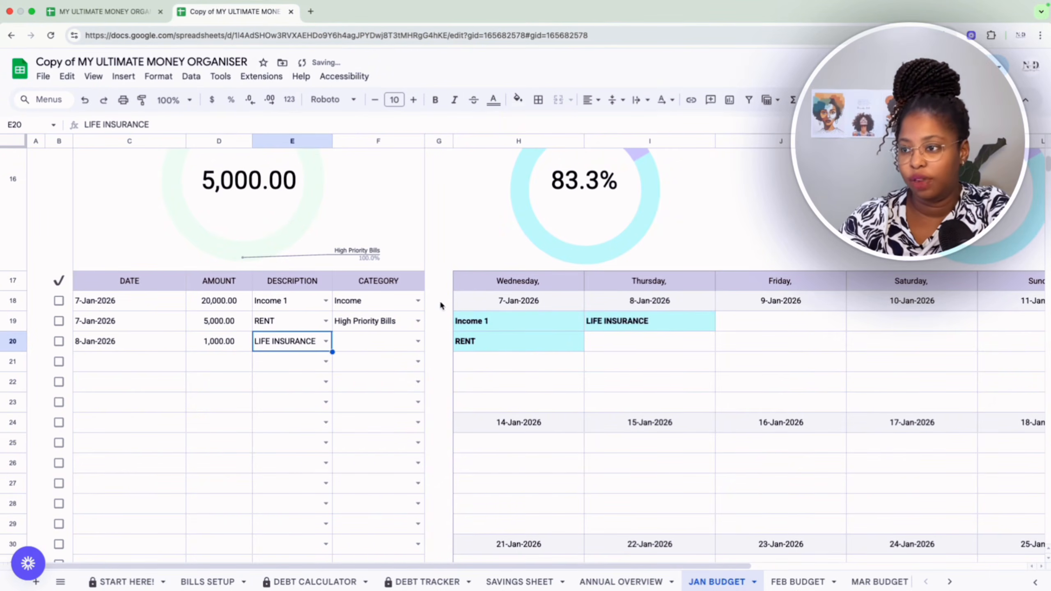
left_click(418, 342)
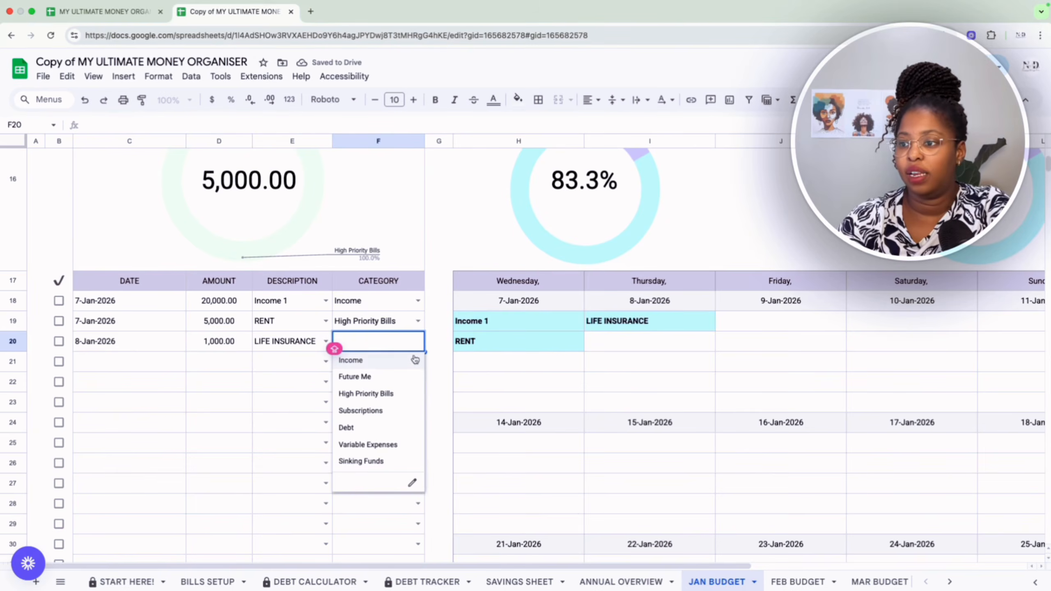
left_click(383, 394)
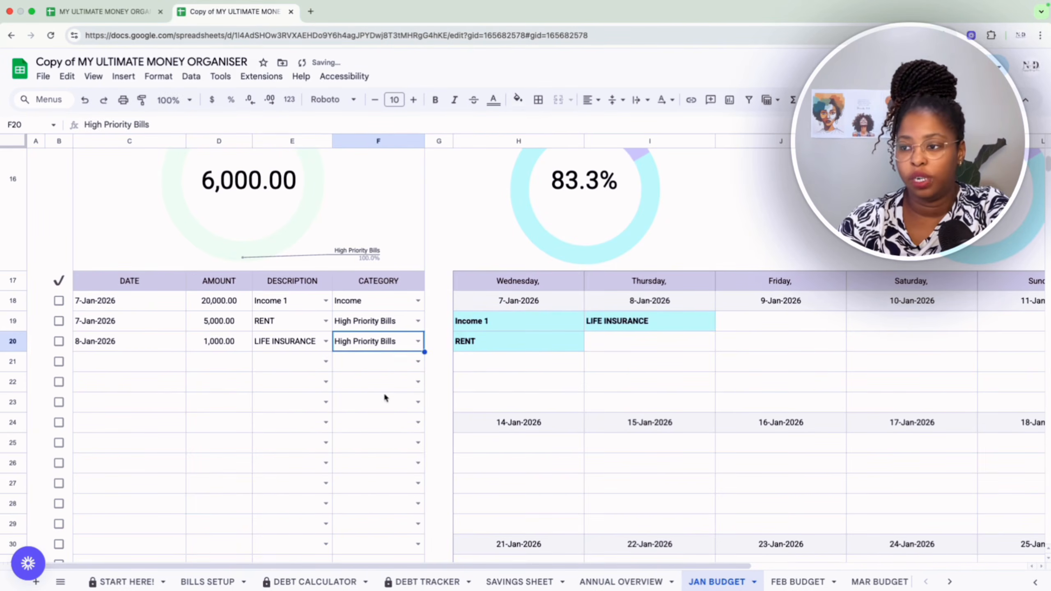
Date the fourth transaction in row 21 8 January 2026 and enter an amount of 1000.
double_click(135, 357)
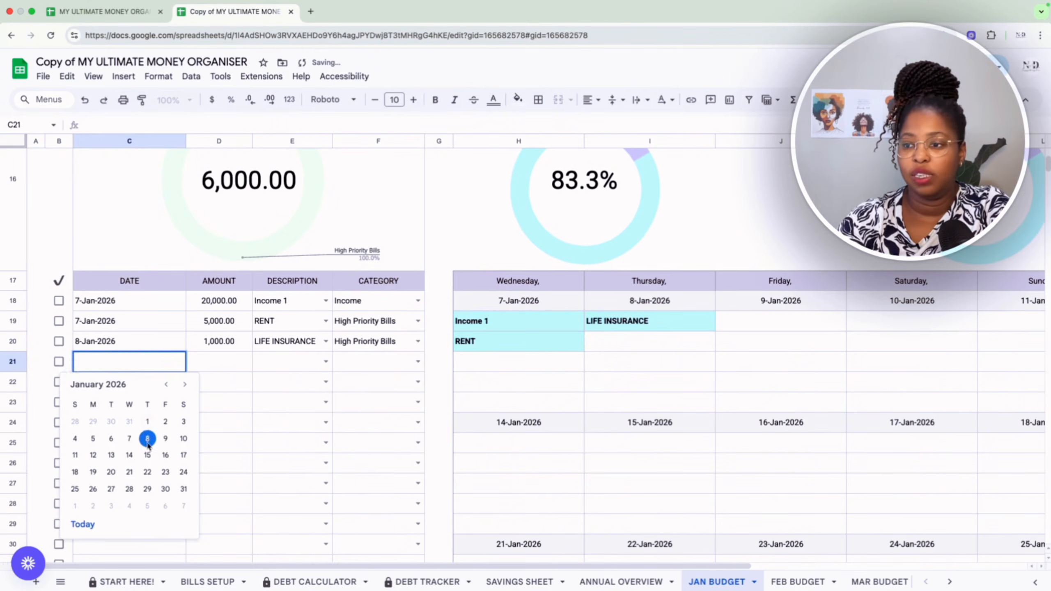
left_click(149, 440)
left_click(220, 365)
type("1000")
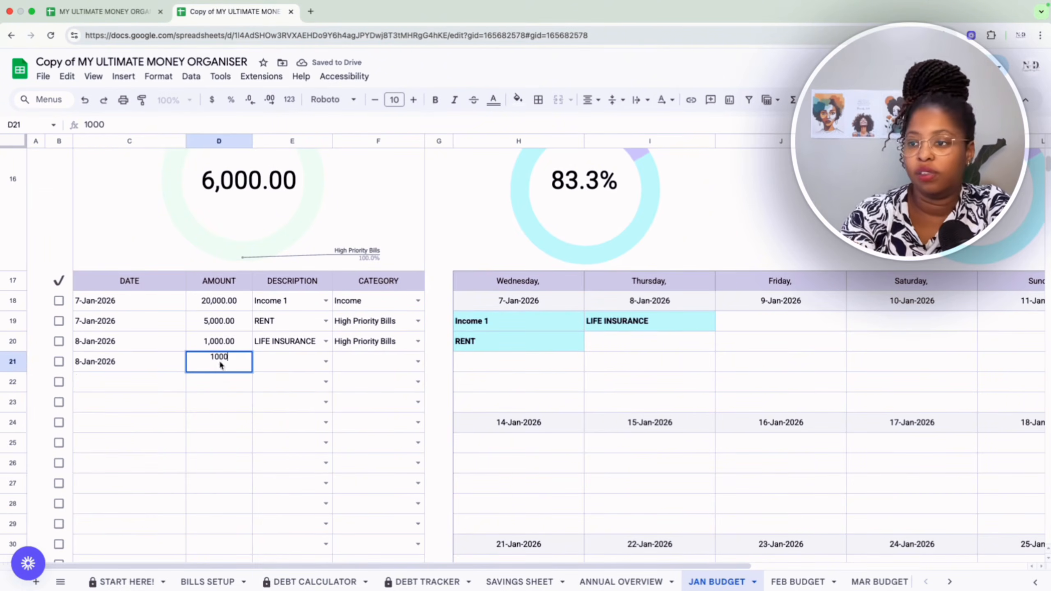
Set the row 21 transaction's description to RETIREMENT ANNUITY and its category to Future Me.
left_click(326, 362)
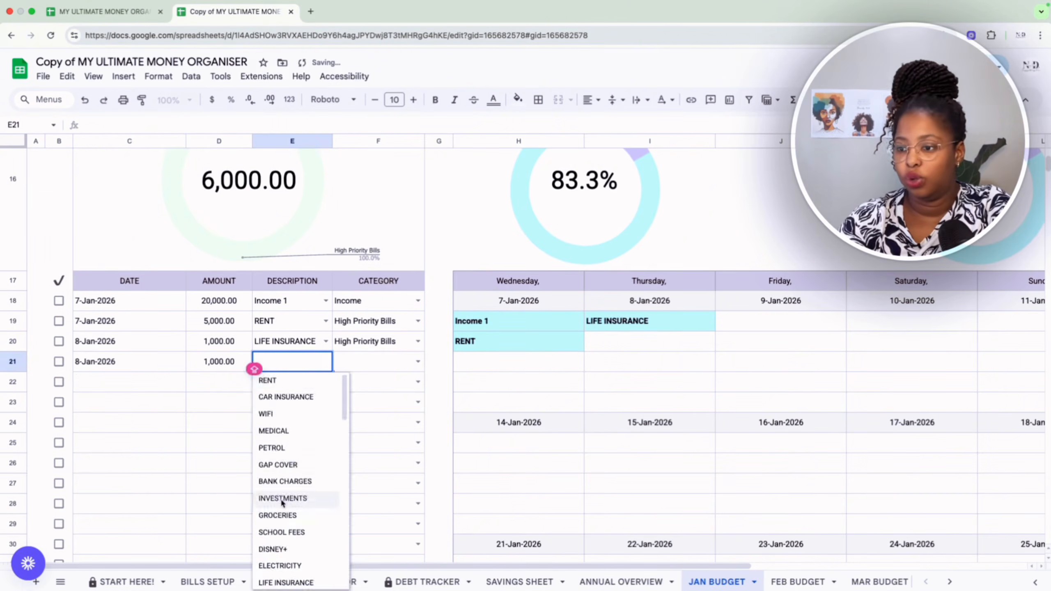
left_click(292, 518)
left_click(418, 361)
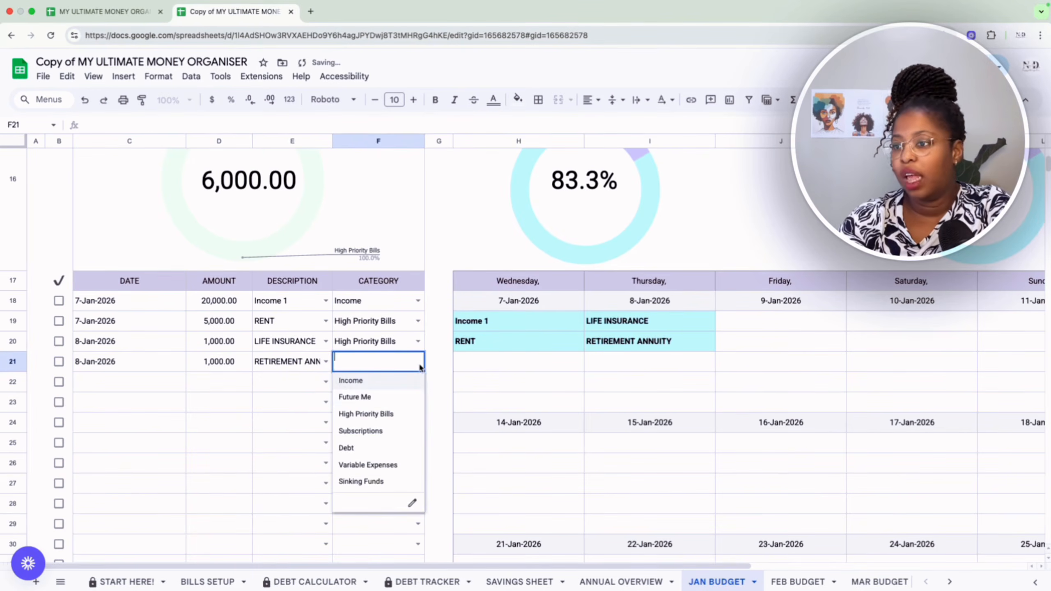
left_click(390, 397)
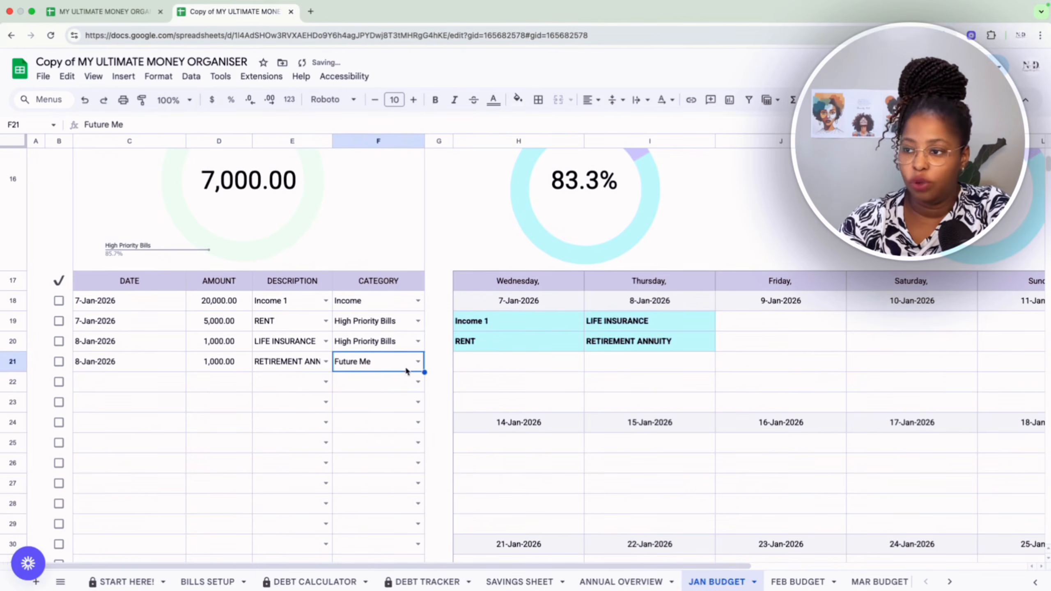
Date the fifth transaction in row 22 8 January 2026 and enter an amount of 2000.
double_click(115, 379)
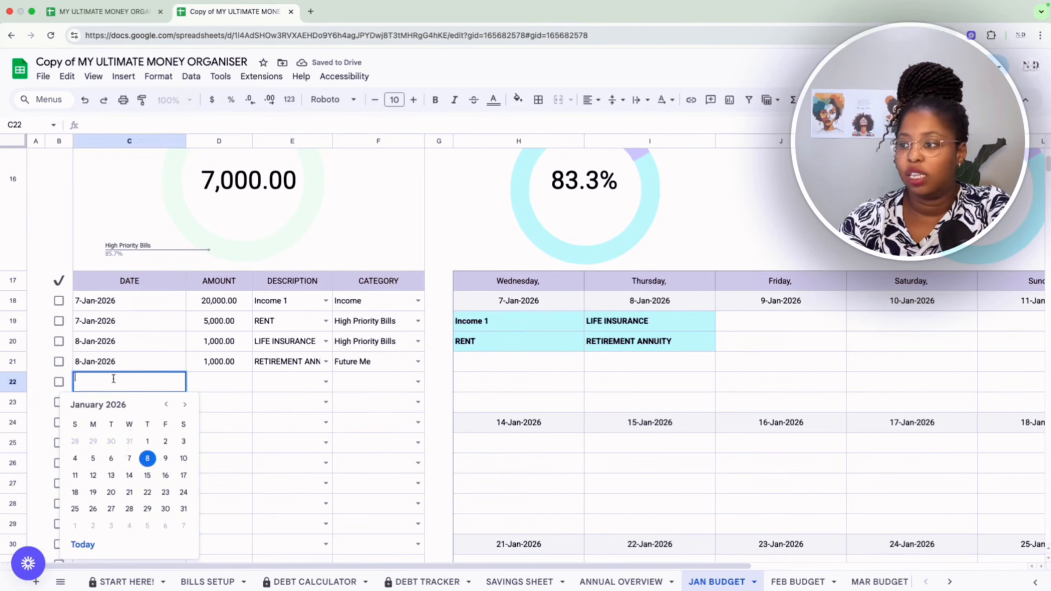
left_click(147, 458)
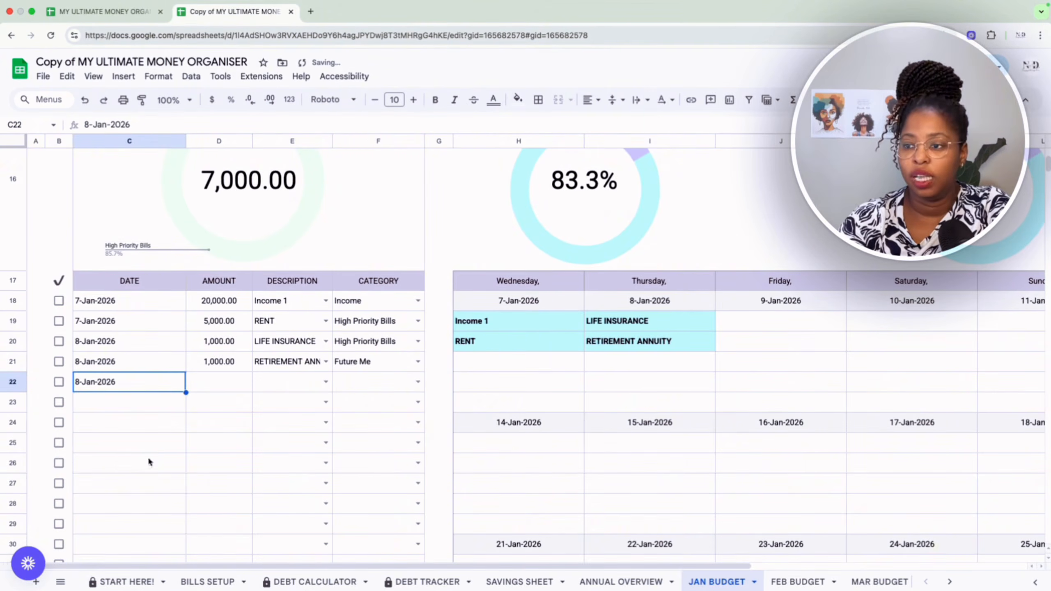
left_click(239, 381)
type("2000")
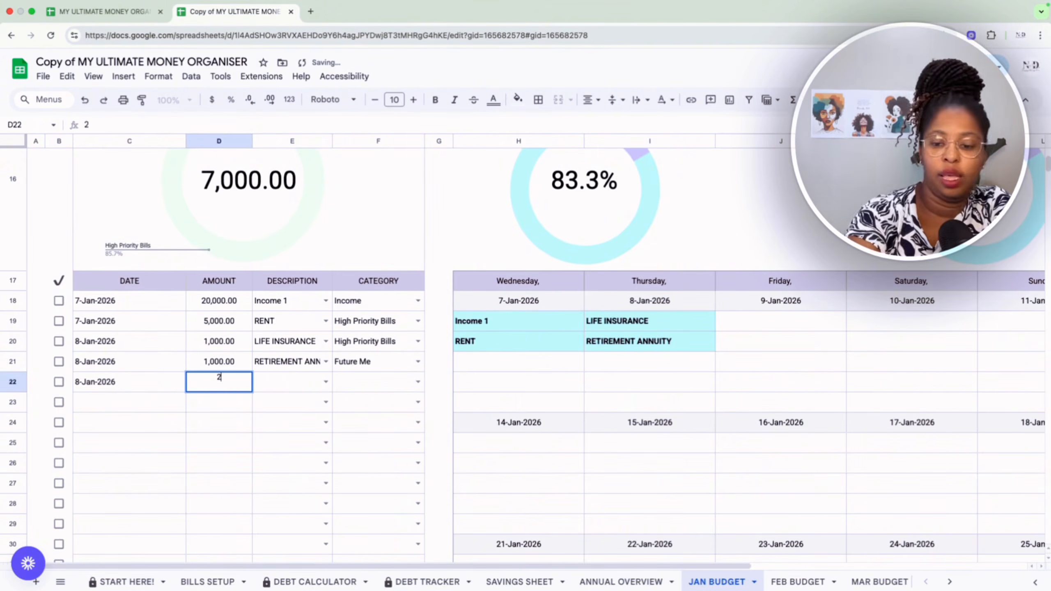
Set the 2,000 transaction's description to GROCERIES and its category to Variable Expenses.
left_click(326, 382)
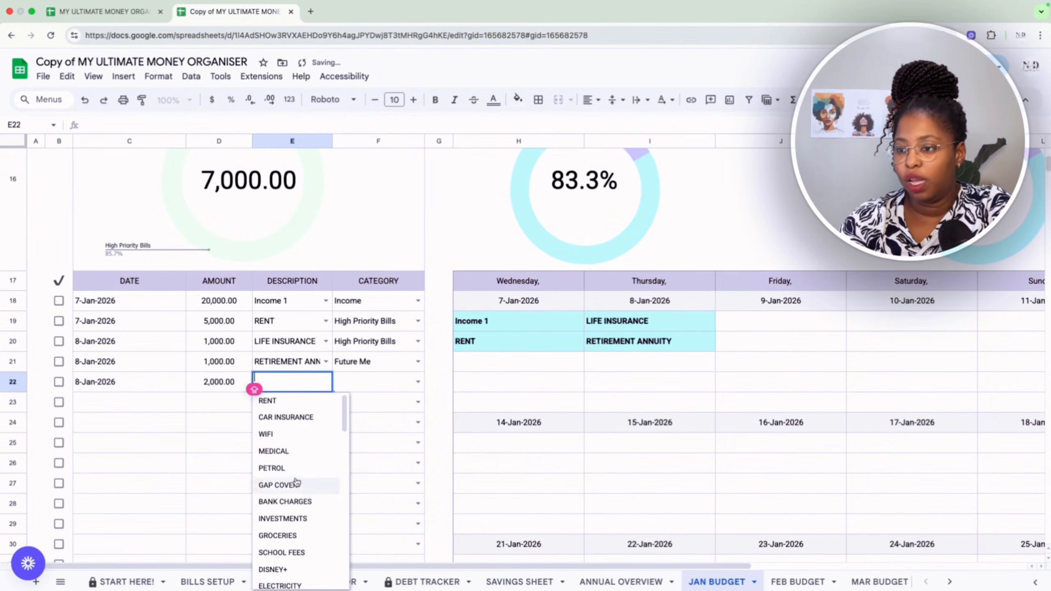
left_click(277, 536)
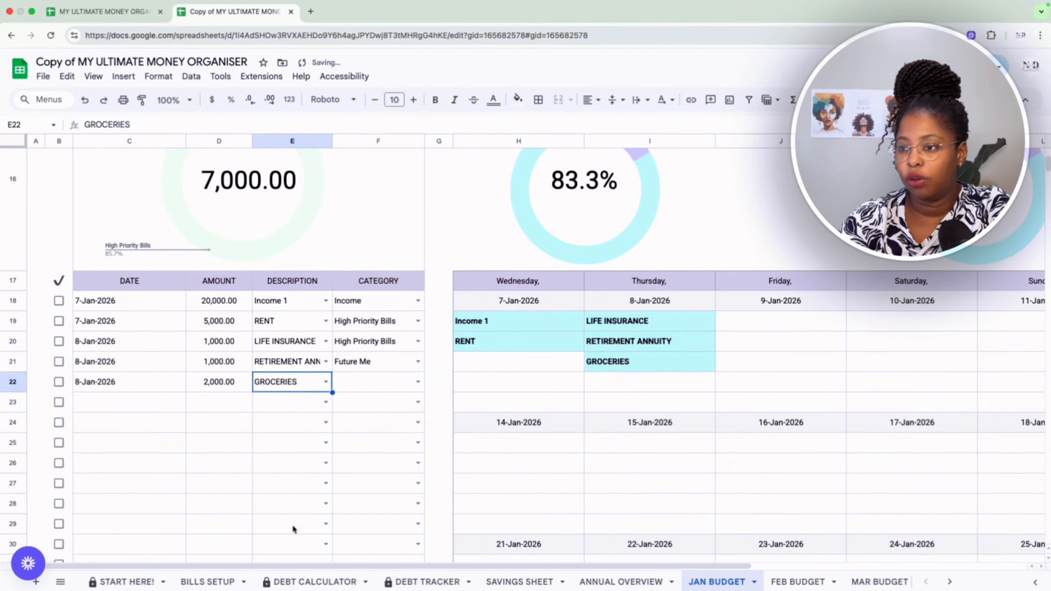
left_click(418, 383)
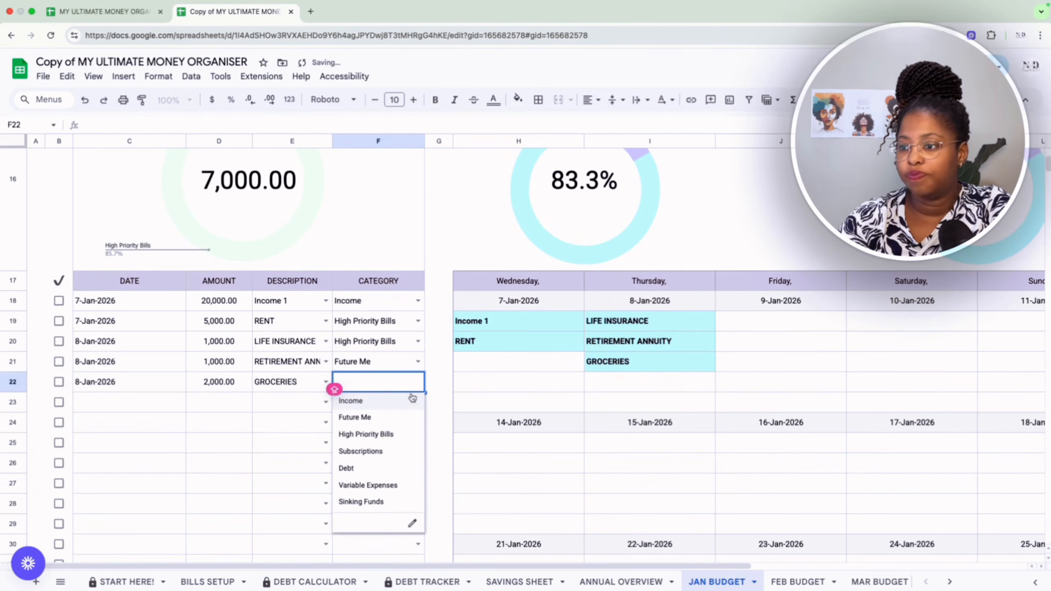
left_click(372, 489)
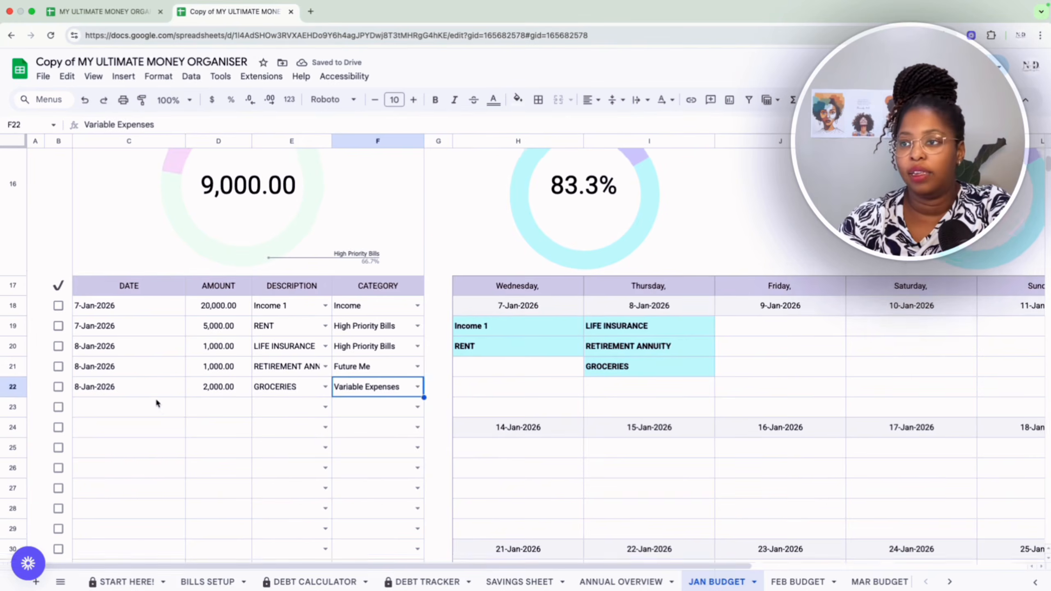
Review the January budget's spending summary, category totals, calendar entries, focus goals, habits and bar chart.
scroll(157, 401, "up", 4)
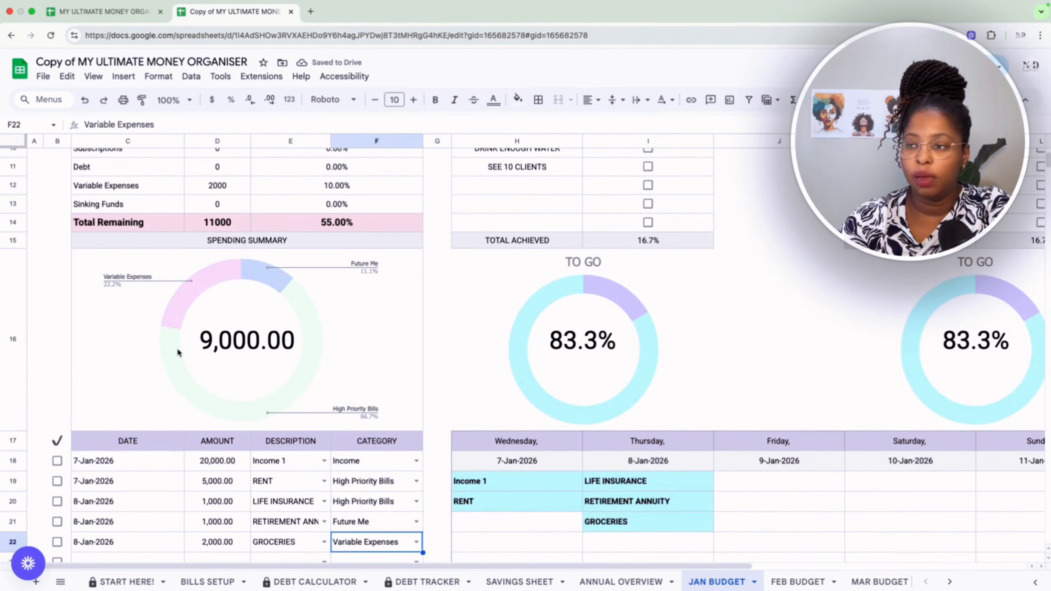
scroll(254, 344, "up", 3)
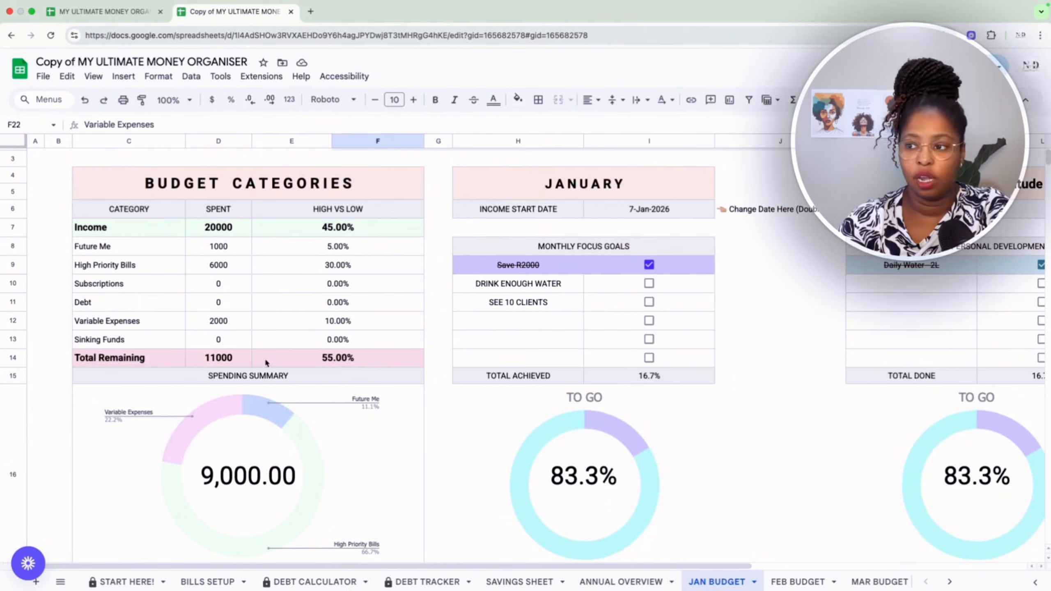
scroll(343, 362, "down", 10)
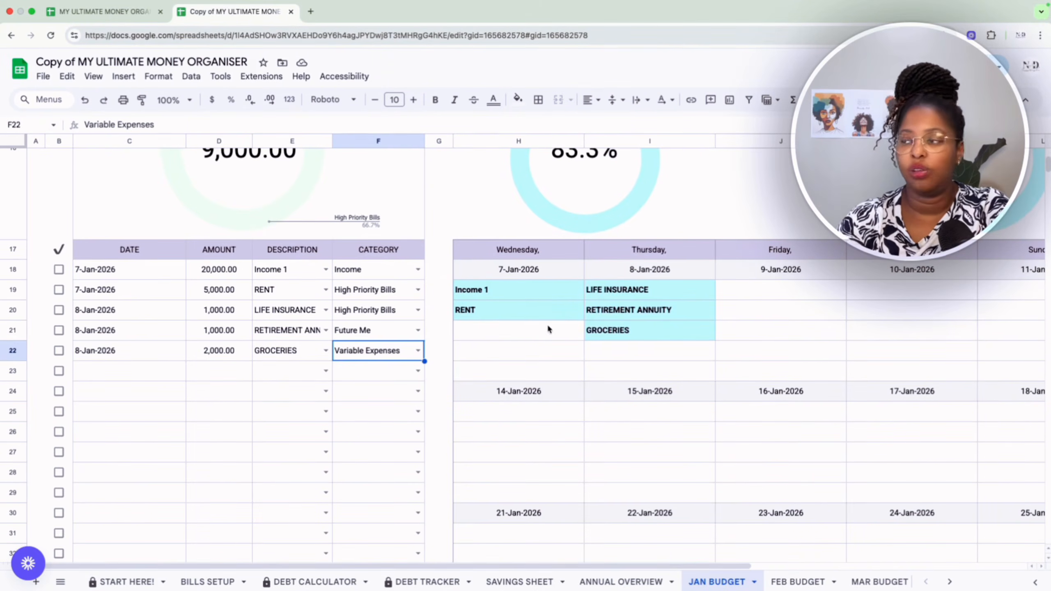
scroll(547, 332, "up", 10)
scroll(547, 349, "right", 1)
scroll(548, 354, "right", 5)
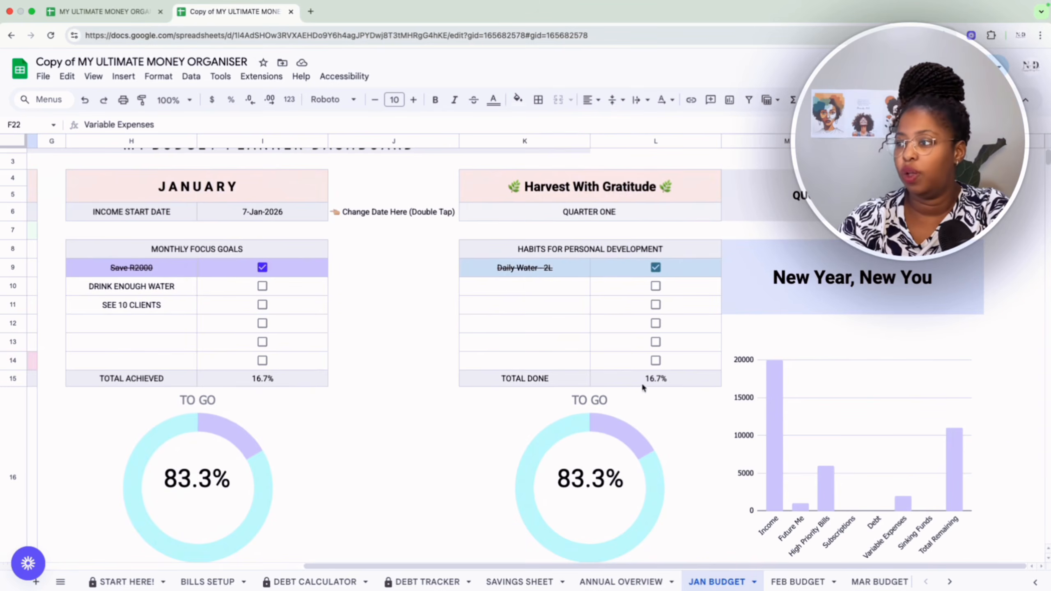
scroll(643, 386, "down", 2)
scroll(642, 386, "up", 2)
scroll(642, 386, "left", 5)
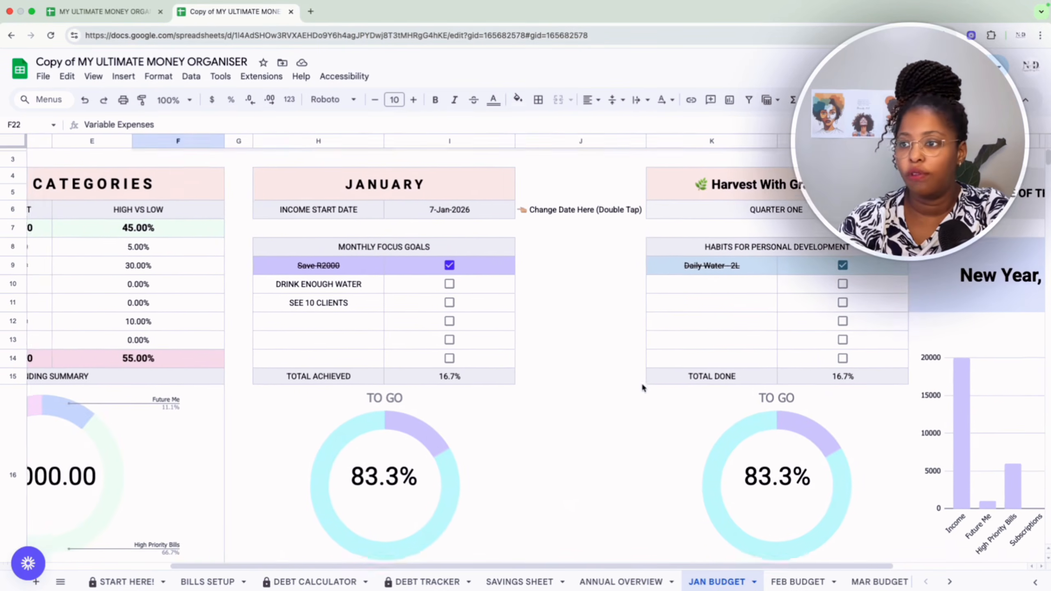
scroll(641, 387, "up", 1)
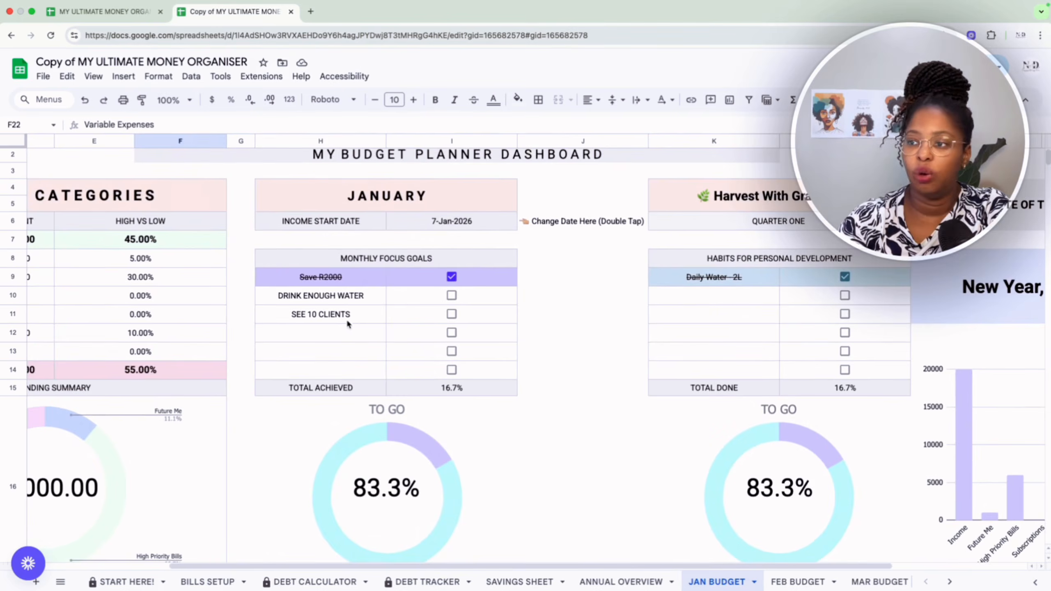
Try marking the monthly focus goals DRINK ENOUGH WATER and SEE 10 CLIENTS as done, and clear both again.
scroll(362, 347, "down", 2)
scroll(361, 348, "left", 1)
left_click(474, 236)
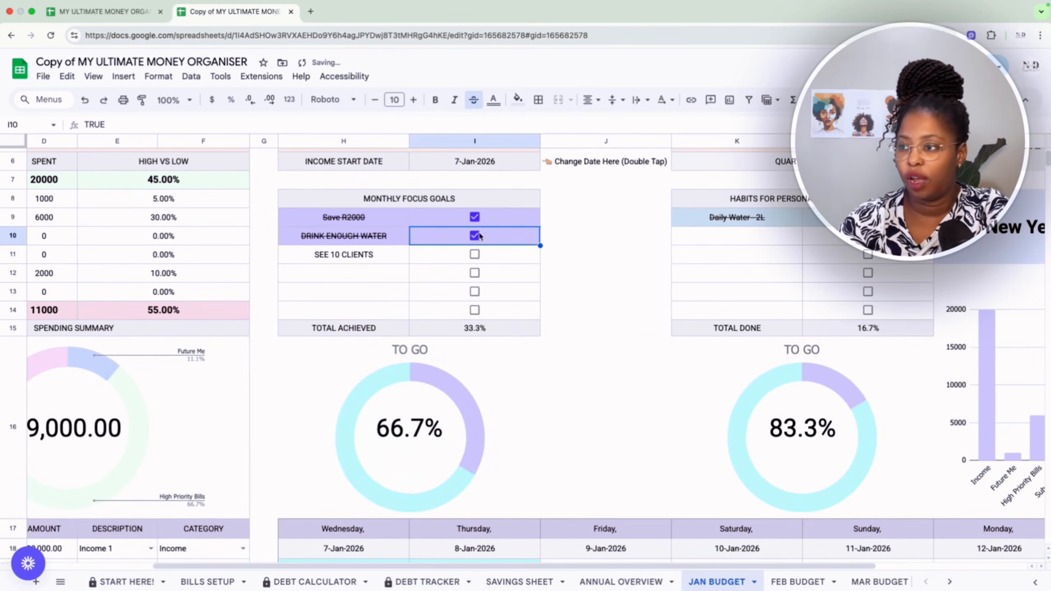
left_click(476, 255)
left_click(476, 255)
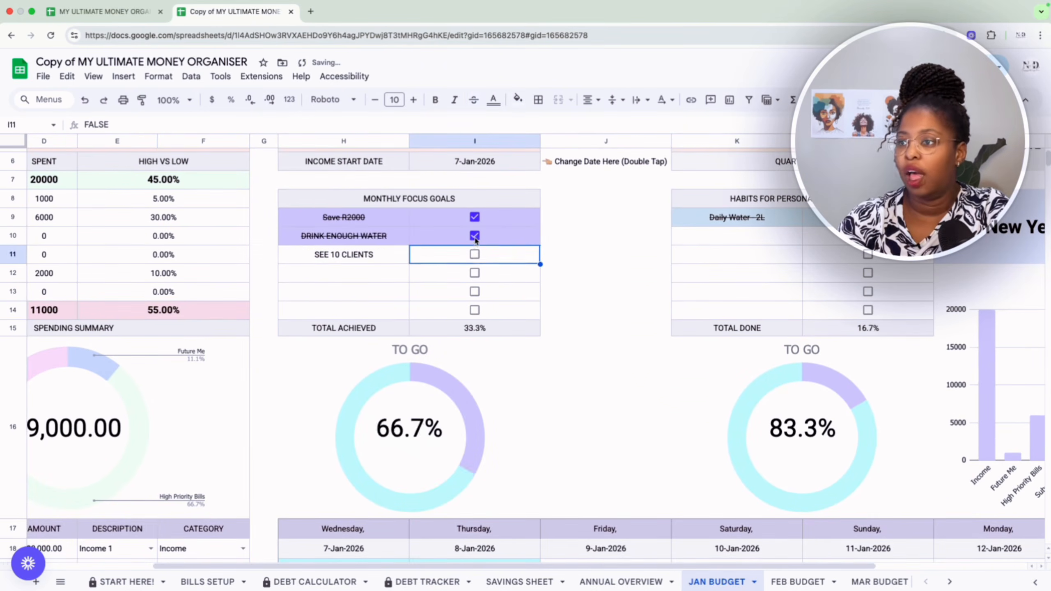
left_click(476, 236)
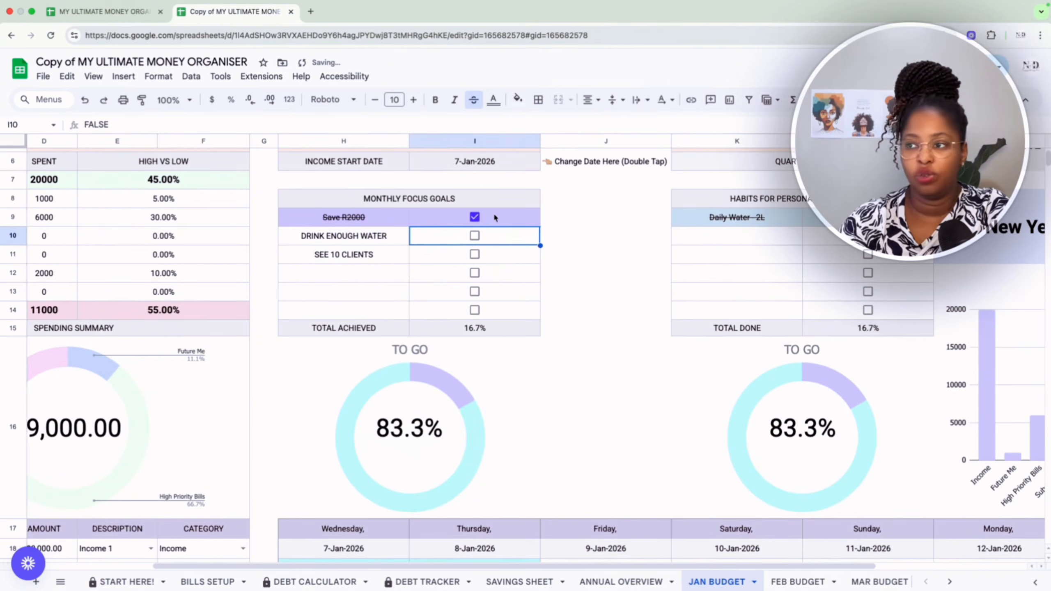
Clear the Save R2000 focus goal, and switch the Daily Water - 2L habit off and back on.
left_click(471, 218)
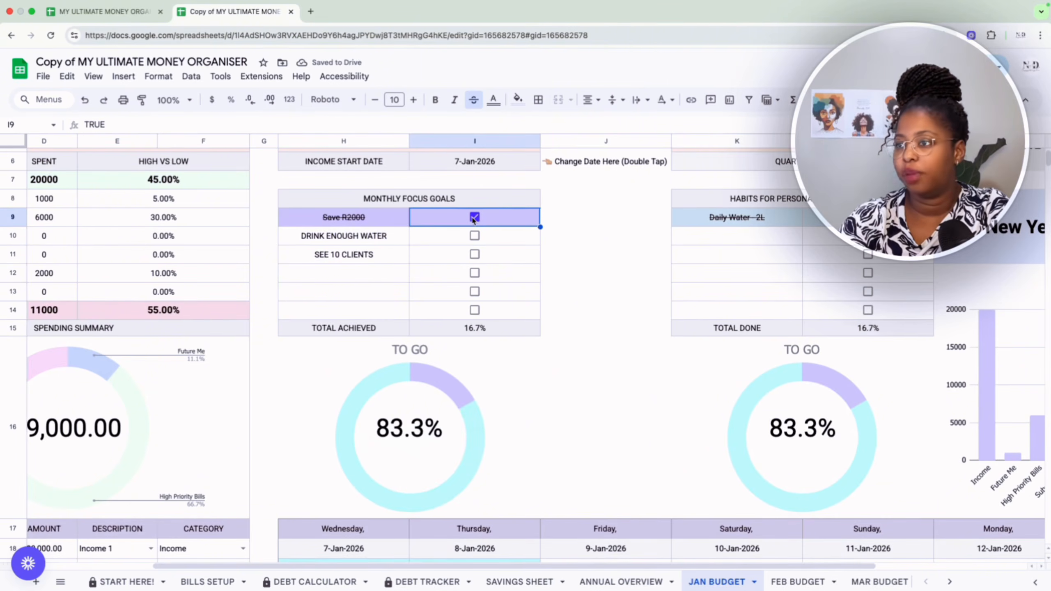
left_click(475, 217)
left_click(869, 217)
left_click(868, 217)
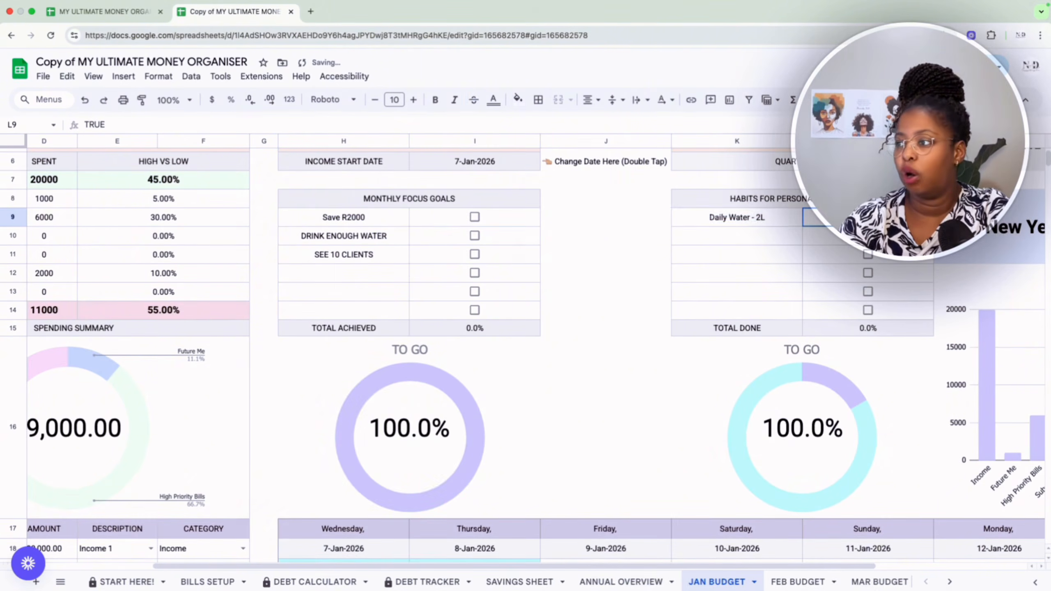
Mark the Save R2000 and DRINK ENOUGH WATER focus goals as done, and review the January dashboard.
left_click(475, 216)
left_click(474, 236)
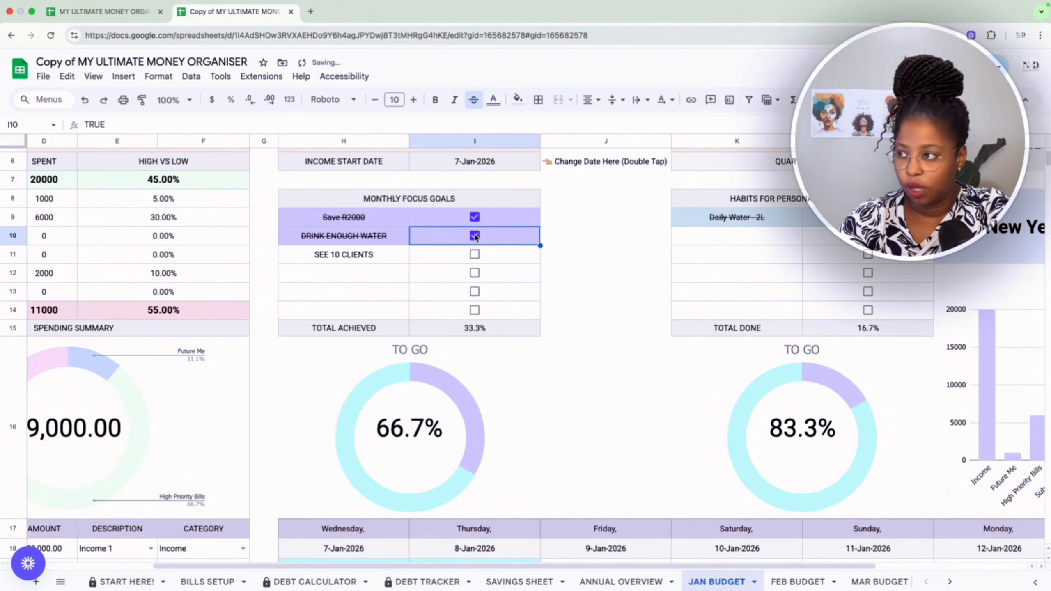
scroll(480, 254, "up", 3)
scroll(480, 253, "right", 1)
scroll(479, 253, "down", 1)
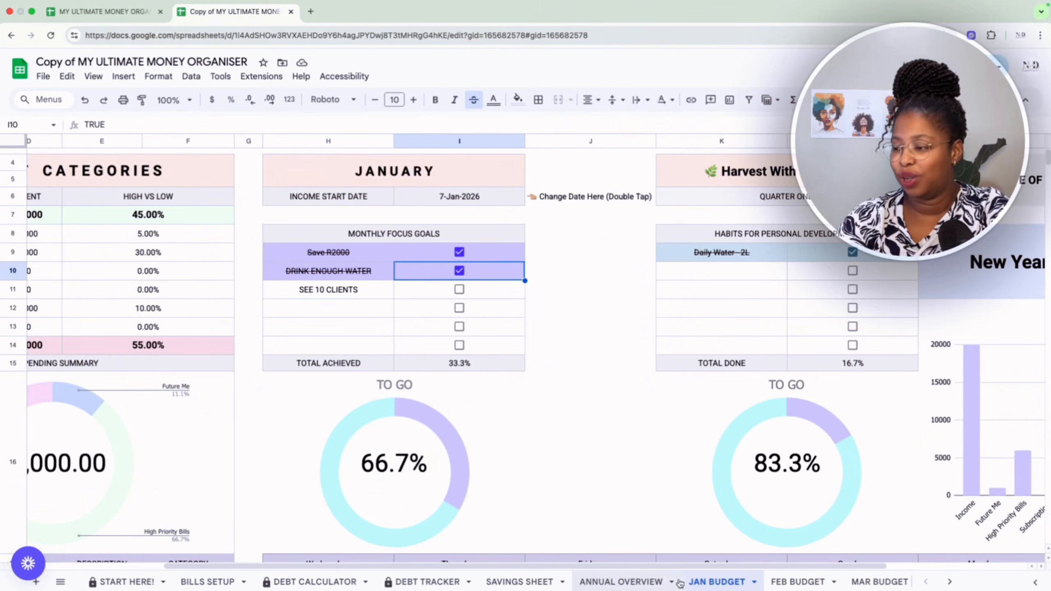
scroll(599, 446, "left", 4)
scroll(599, 446, "up", 1)
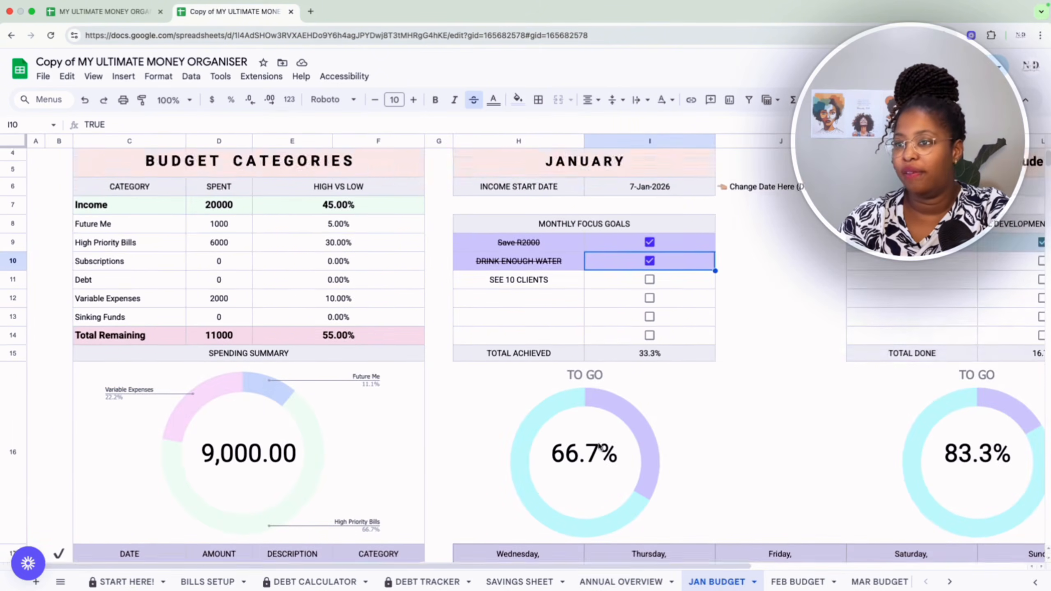
scroll(599, 446, "down", 5)
scroll(599, 447, "up", 5)
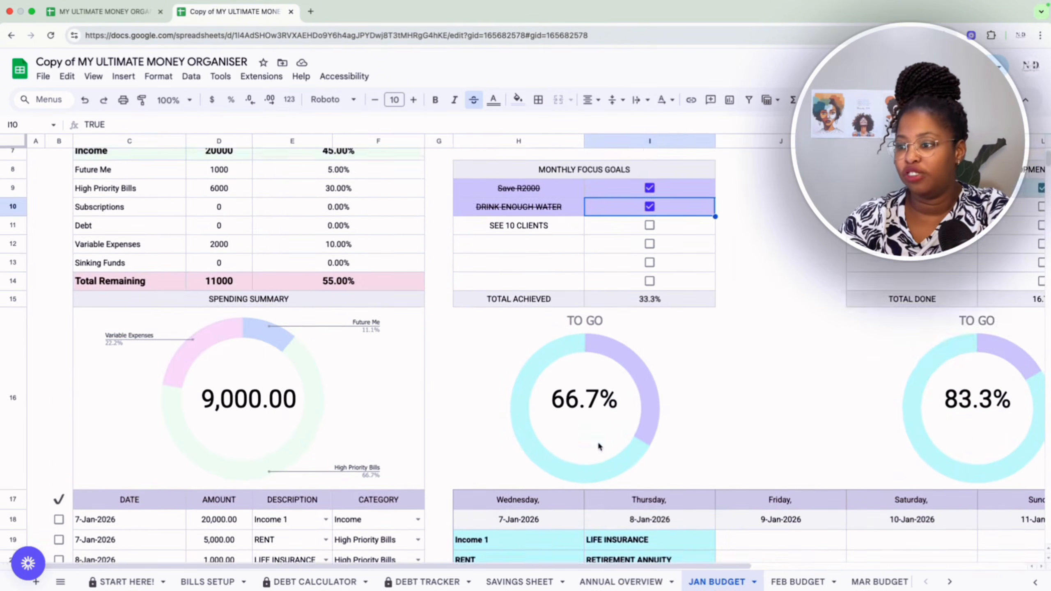
Open the ANNUAL OVERVIEW sheet and examine its yearly charts and the monthly tables for spending, income, investments, savings, debts and bills.
left_click(611, 583)
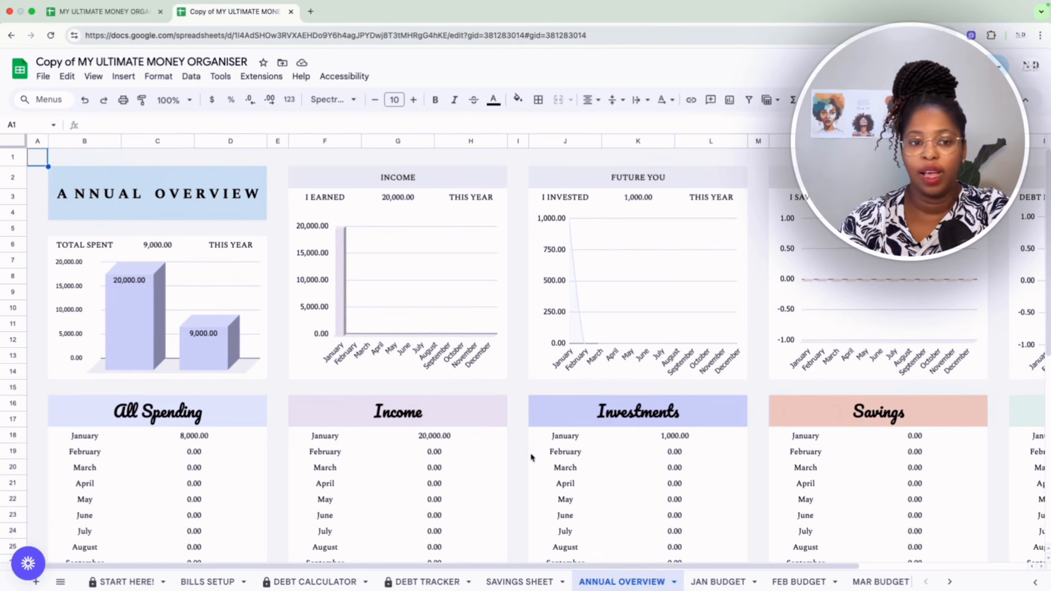
scroll(531, 452, "down", 2)
scroll(532, 457, "up", 2)
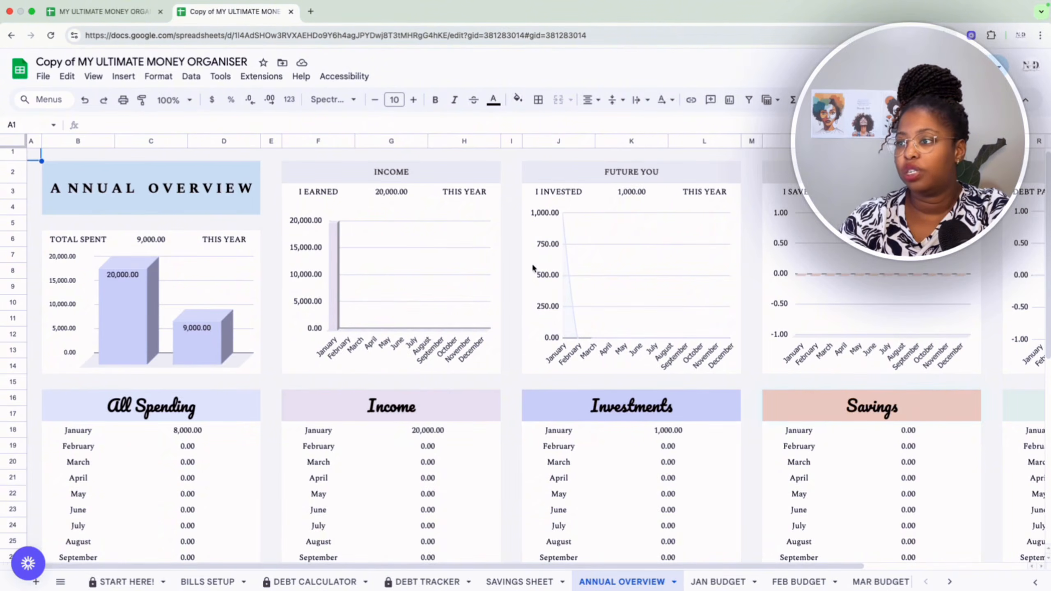
scroll(564, 318, "right", 5)
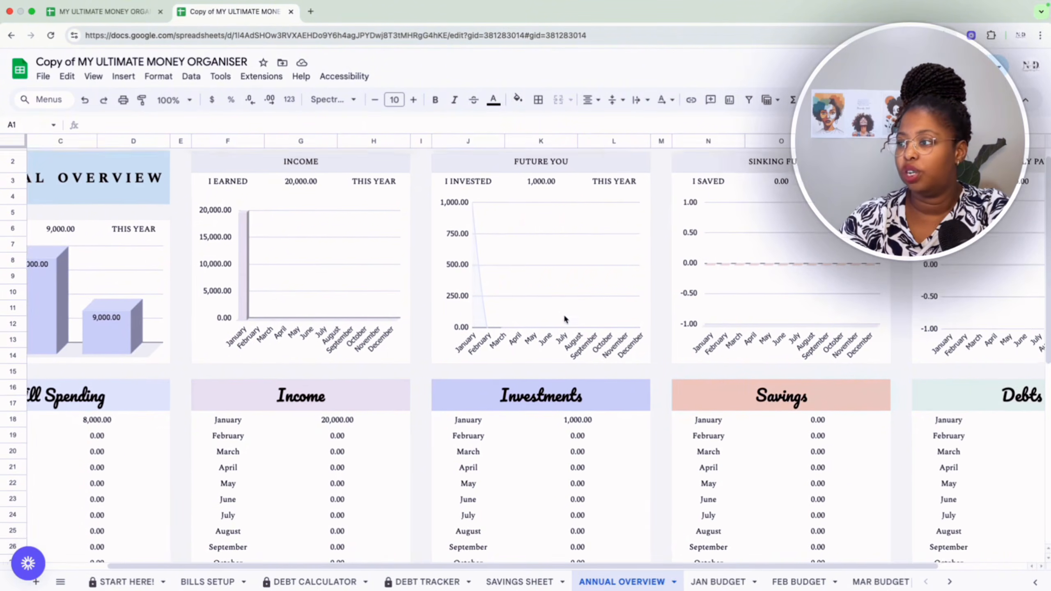
scroll(700, 333, "right", 2)
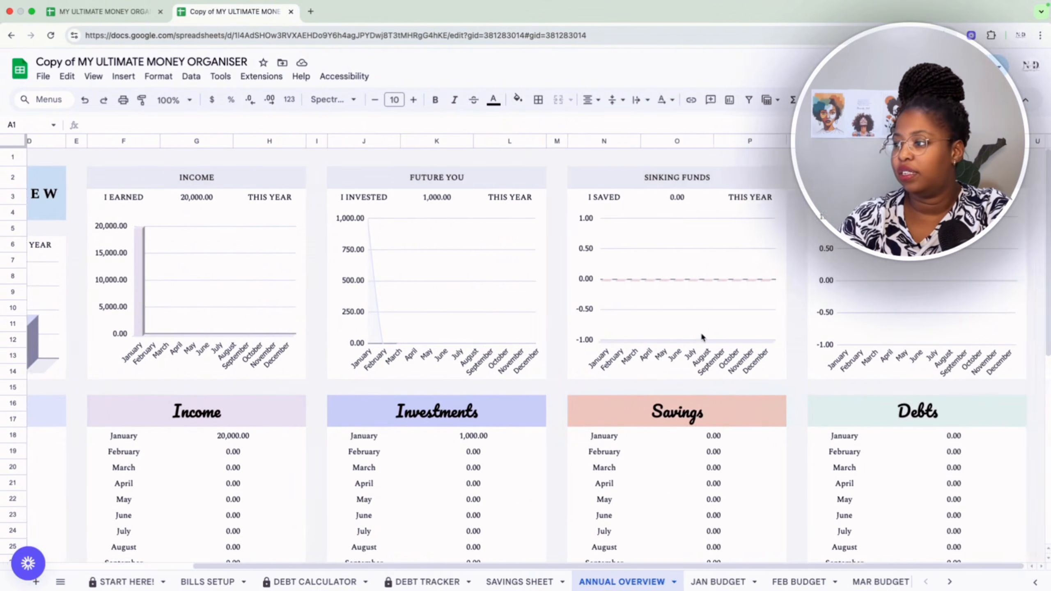
scroll(701, 334, "left", 5)
scroll(701, 336, "down", 5)
scroll(700, 338, "up", 5)
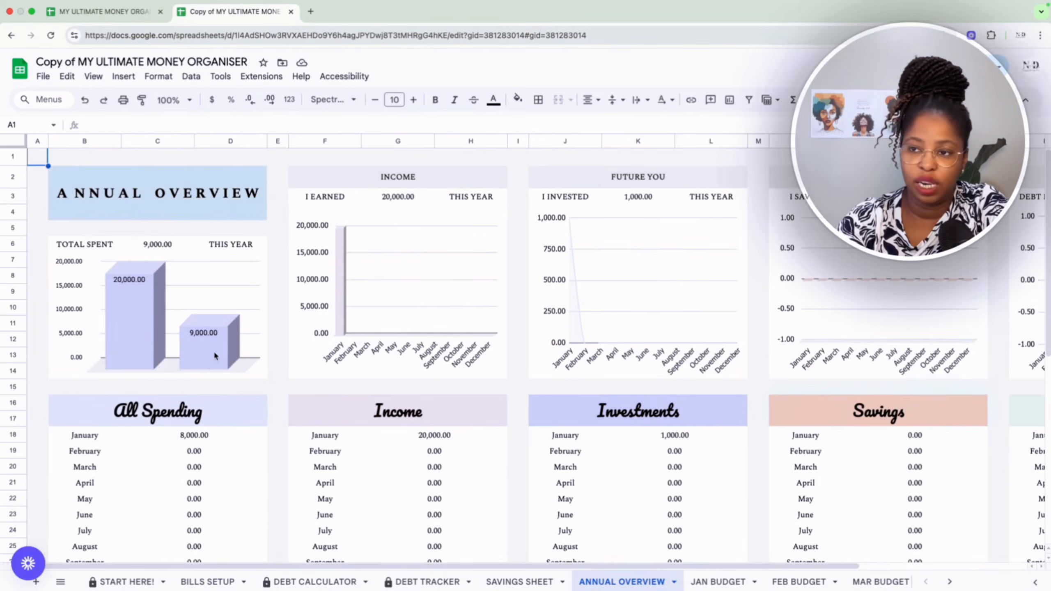
scroll(211, 350, "down", 4)
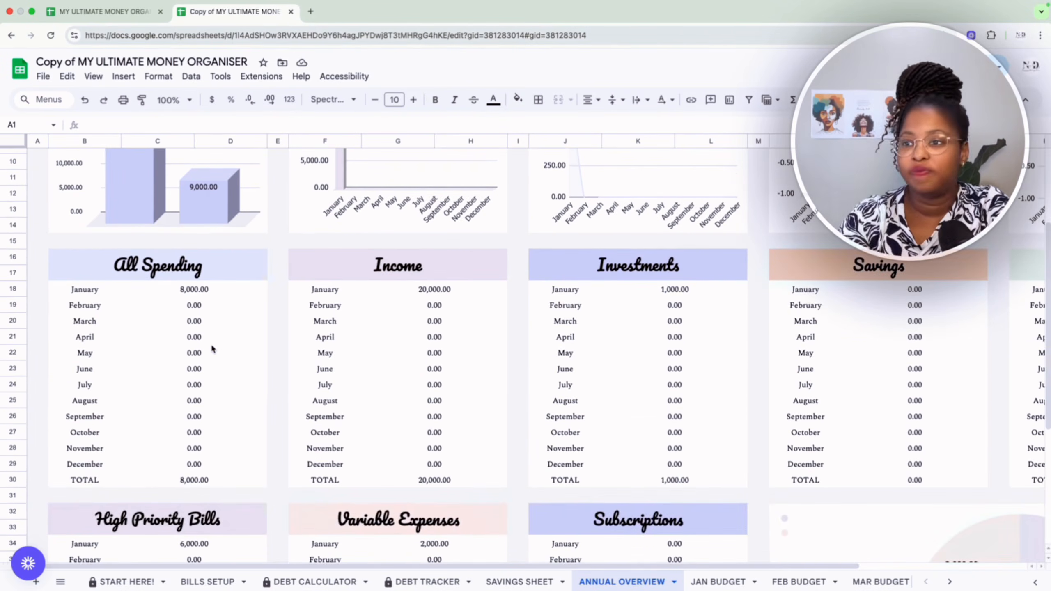
scroll(212, 348, "down", 2)
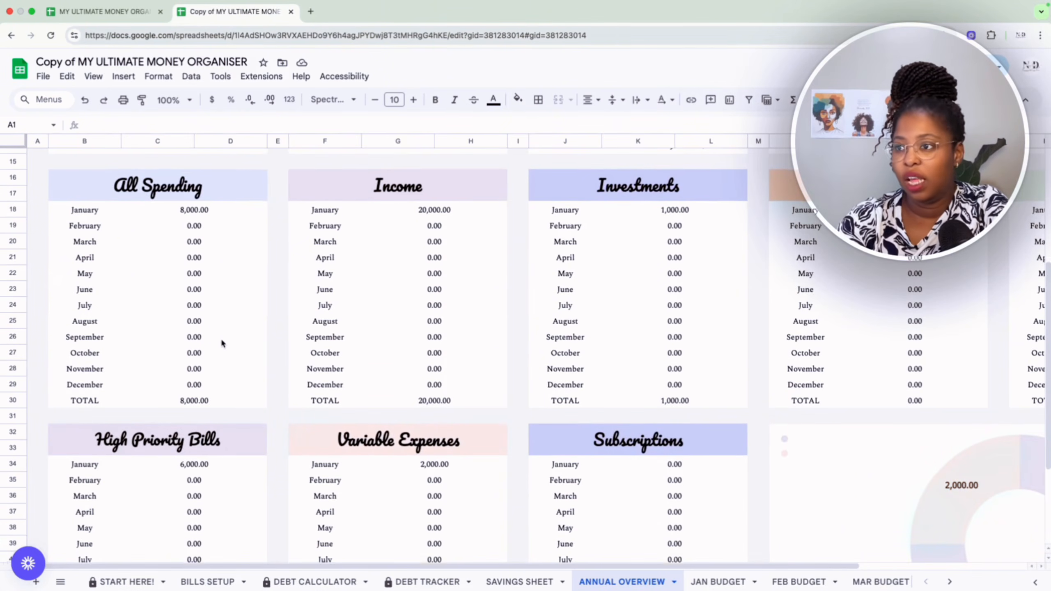
scroll(222, 343, "down", 4)
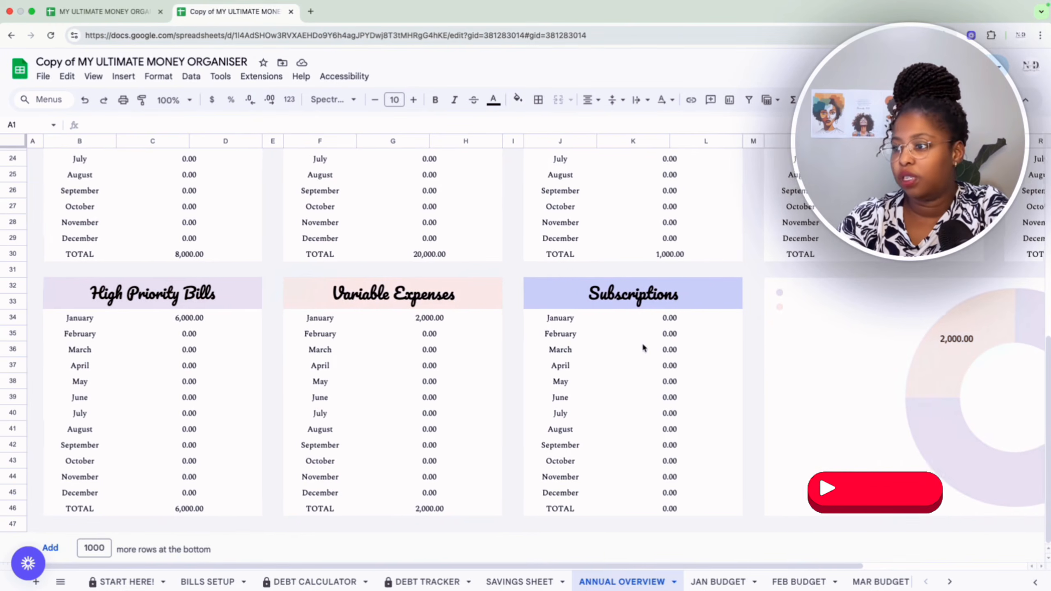
Examine the remaining ANNUAL OVERVIEW charts and monthly tables, and look through the list of monthly budget sheets up to December.
scroll(643, 348, "right", 5)
scroll(644, 348, "up", 10)
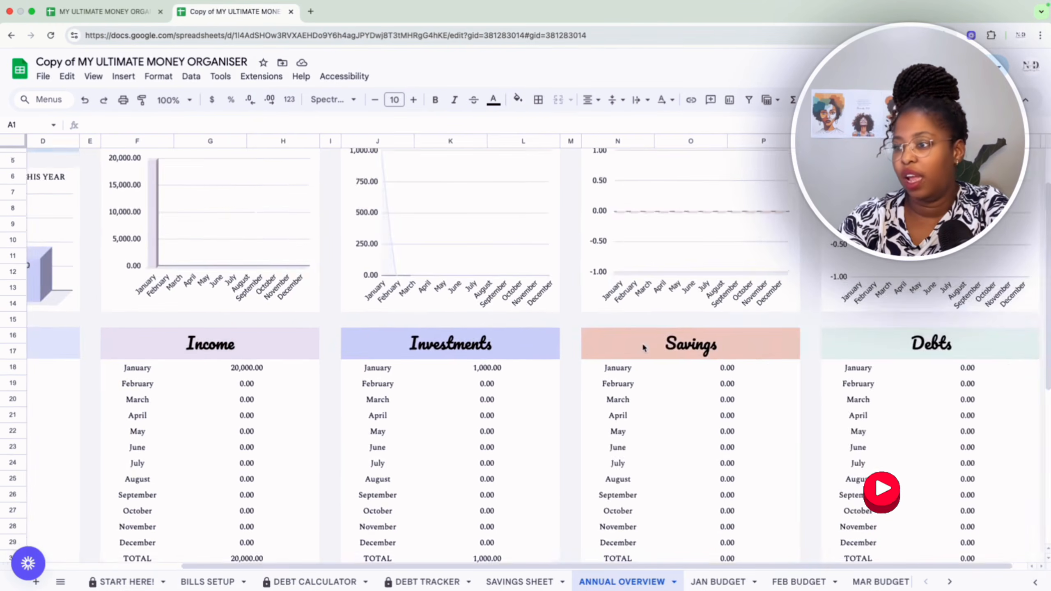
scroll(643, 348, "left", 5)
scroll(644, 348, "right", 1)
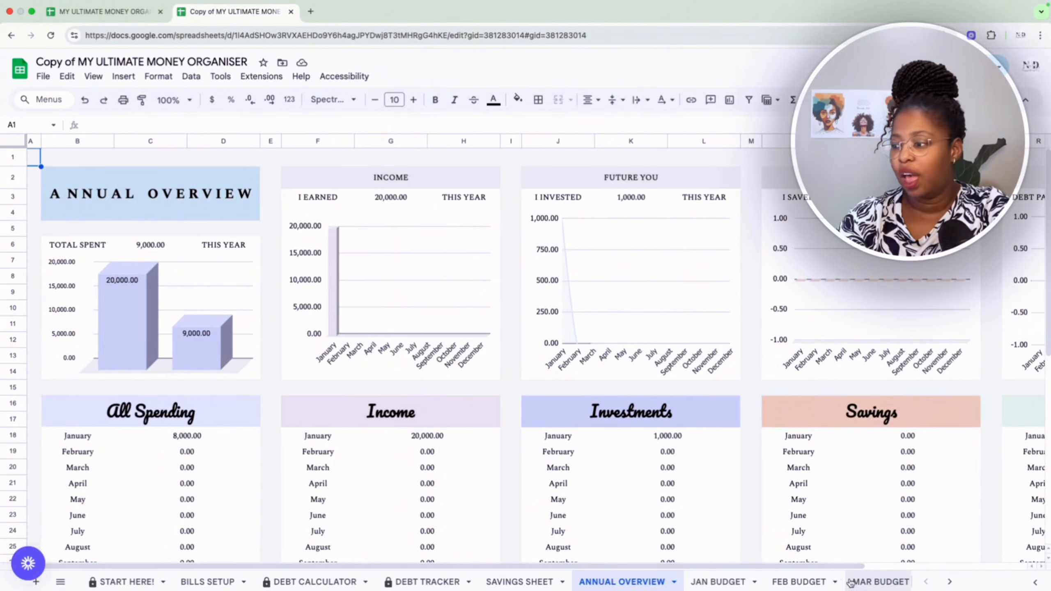
scroll(846, 584, "right", 10)
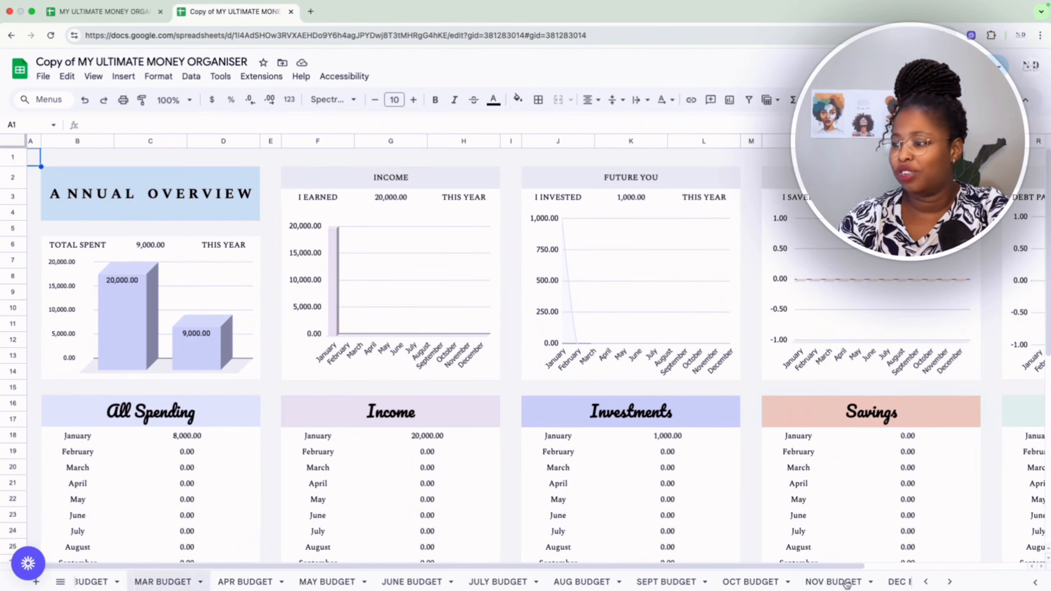
scroll(846, 584, "left", 10)
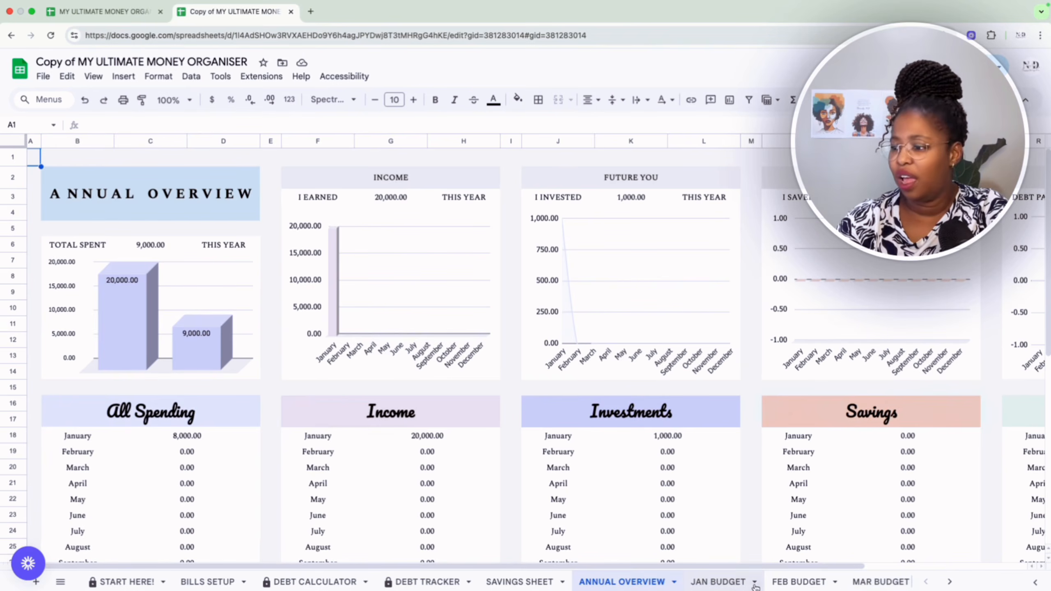
Open the JAN BUDGET sheet and review its budget categories, focus goals, spending summary, transaction list and calendar.
left_click(742, 583)
scroll(640, 444, "up", 1)
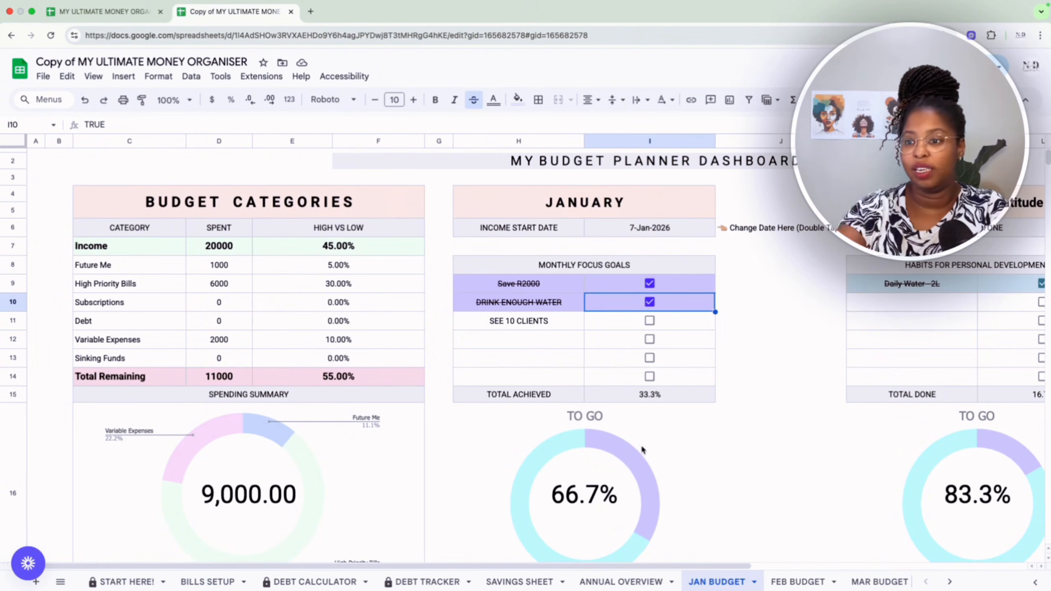
scroll(360, 525, "down", 7)
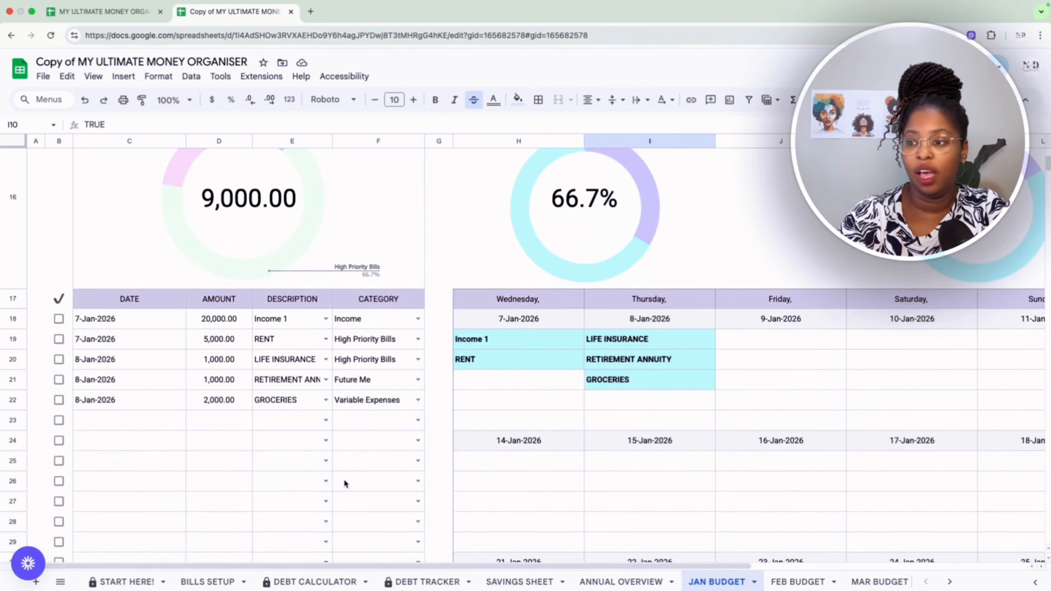
scroll(344, 478, "up", 7)
scroll(338, 525, "up", 1)
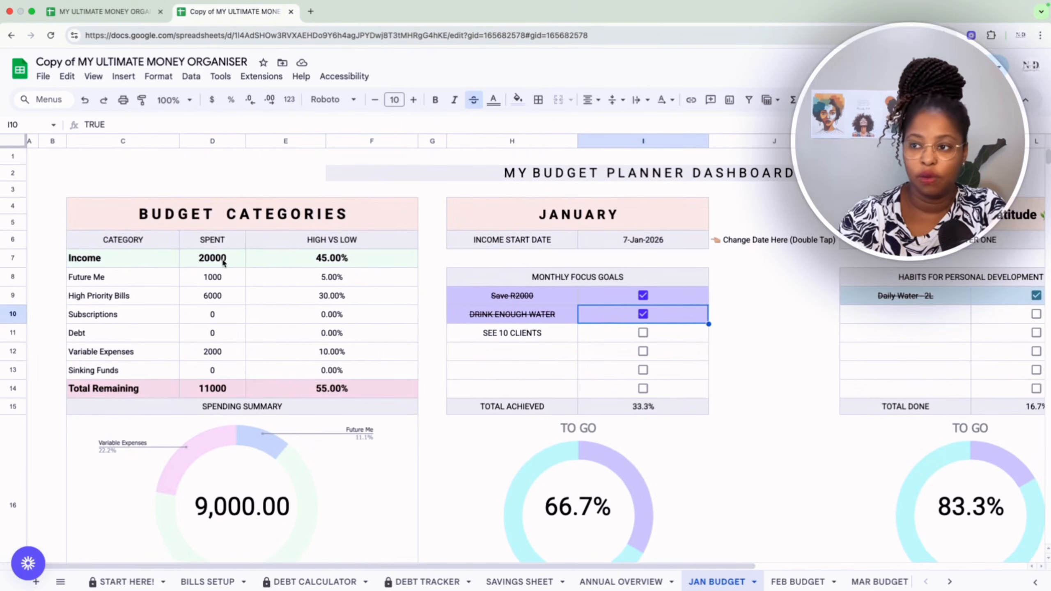